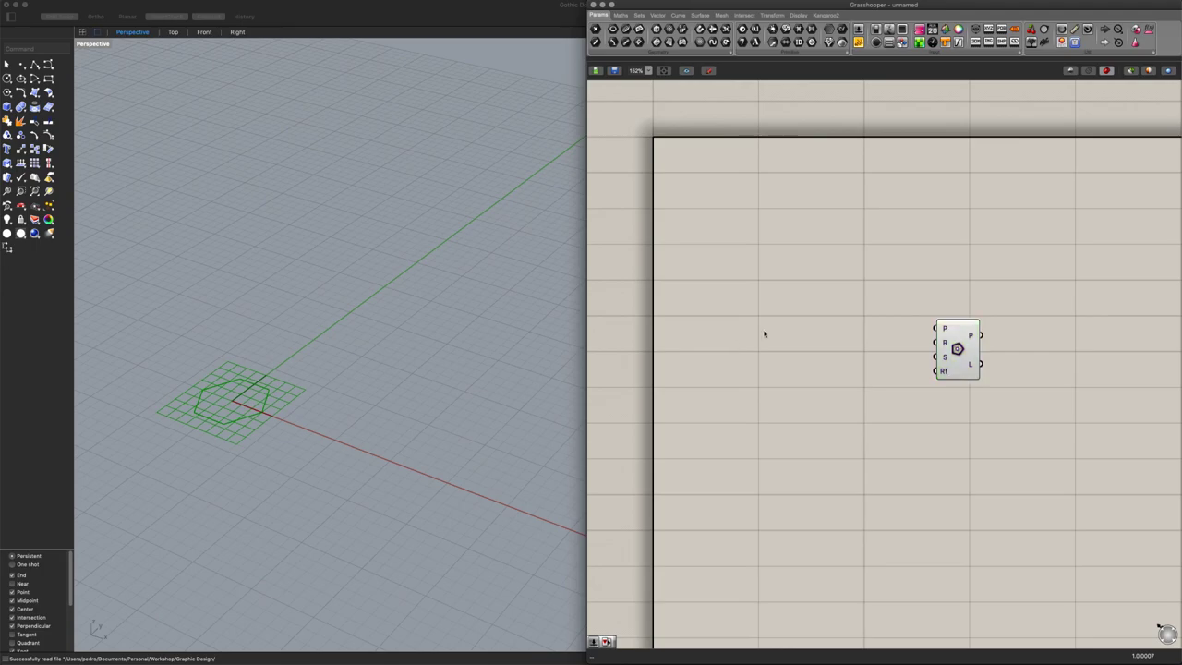
Add a Pick'n'Choose component and feed its result into the Polygon component's segments input
{"action": "type", "text": "pick"}
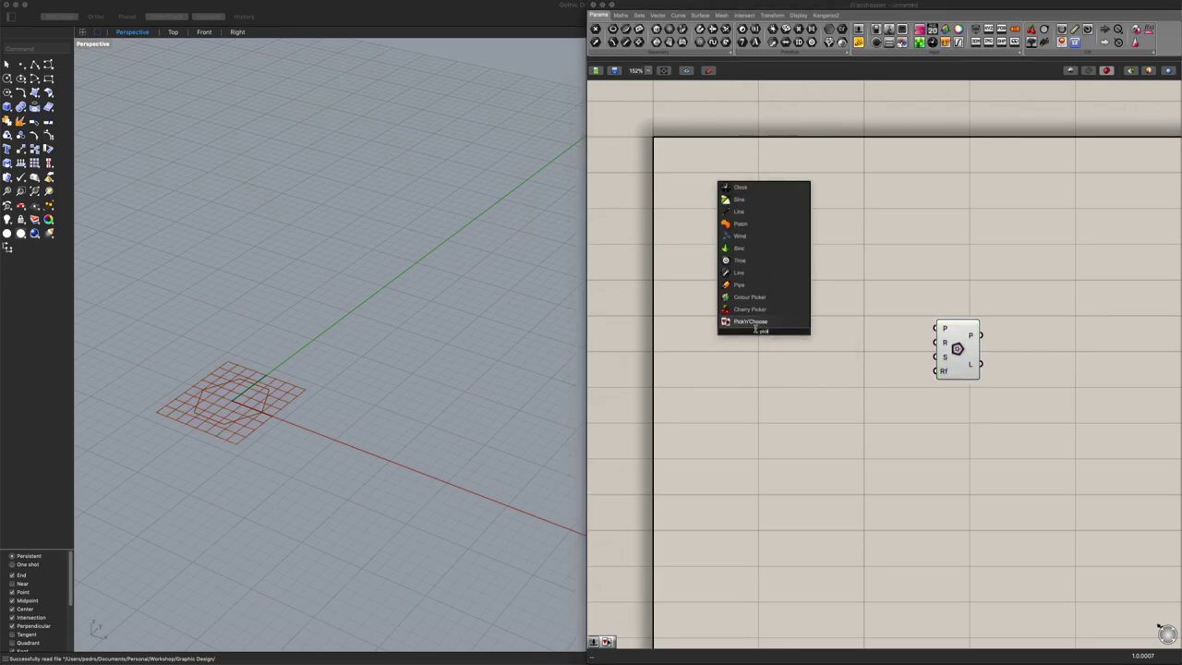
{"action": "key", "text": "Return"}
{"action": "left_click_drag", "start_coordinate": [791, 333], "coordinate": [935, 357]}
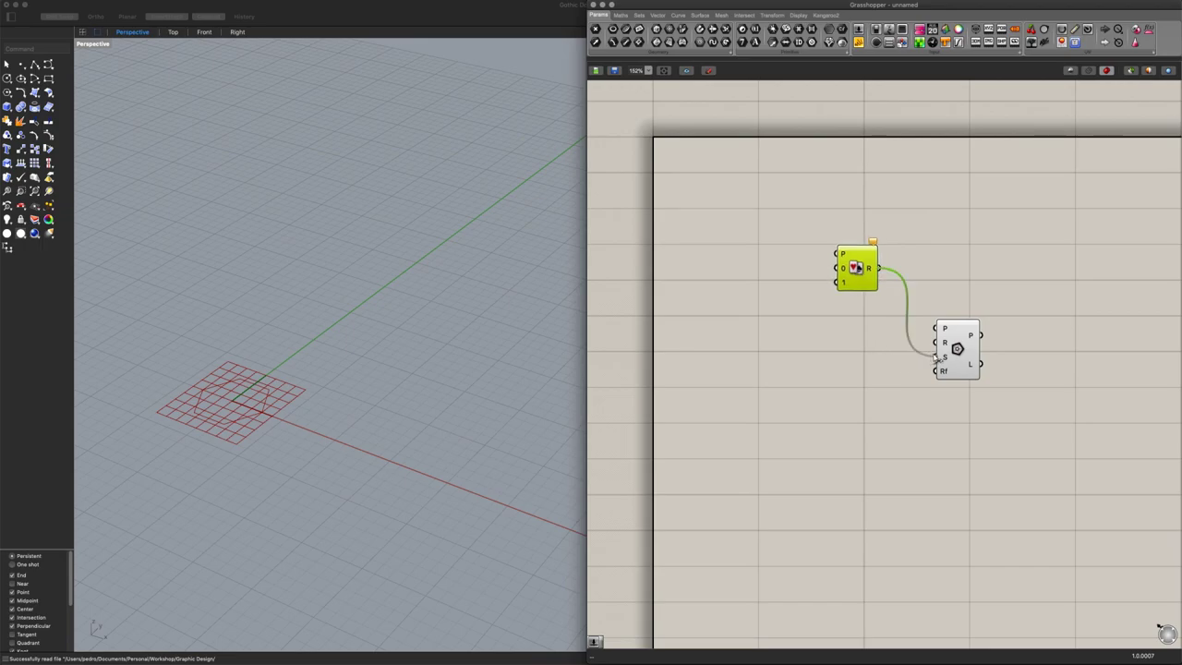
Add a number slider with the value 10 and connect it to the Polygon's segments input
{"action": "double_click", "coordinate": [773, 360]}
{"action": "type", "text": "10"}
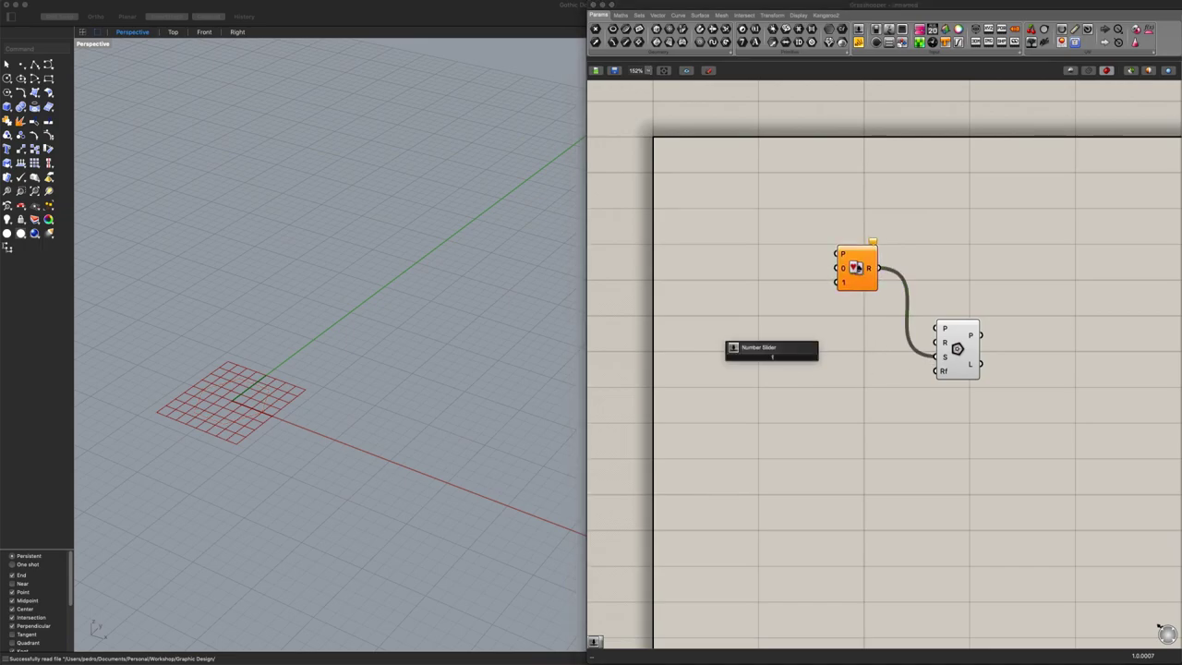
{"action": "key", "text": "Return"}
{"action": "left_click_drag", "start_coordinate": [831, 358], "coordinate": [936, 356]}
{"action": "left_click_drag", "start_coordinate": [747, 355], "coordinate": [694, 355]}
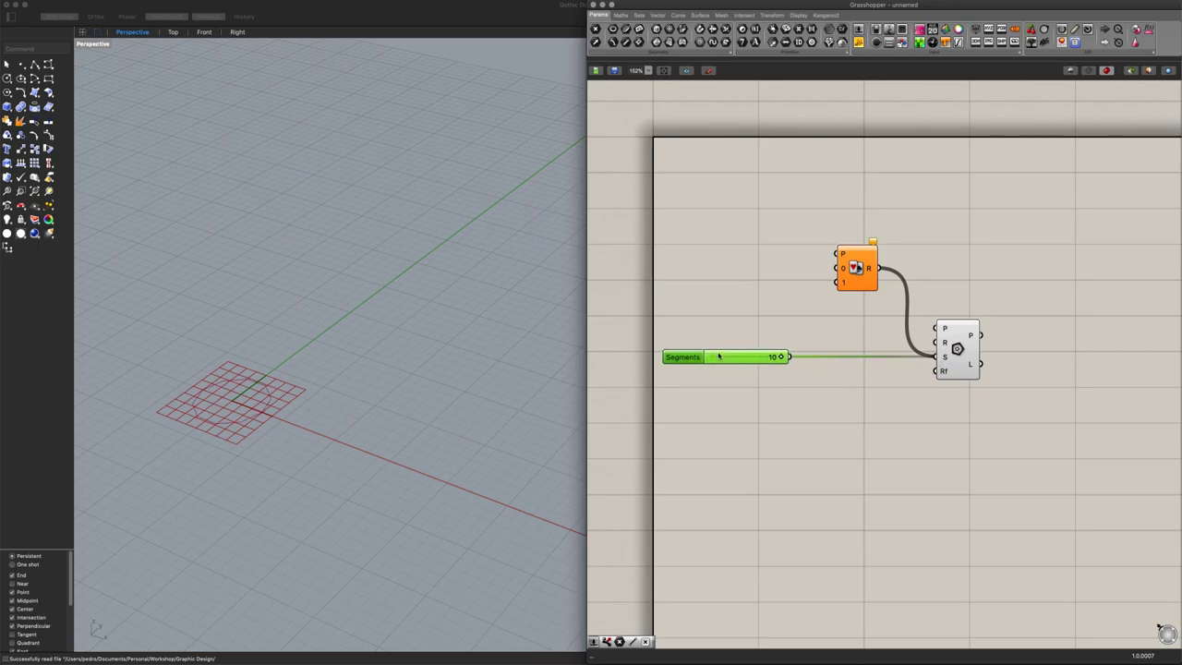
Add a Multiplication component feeding stream 1 of Pick'n'Choose, and connect the segments slider to stream 0
{"action": "double_click", "coordinate": [775, 320]}
{"action": "type", "text": "mul"}
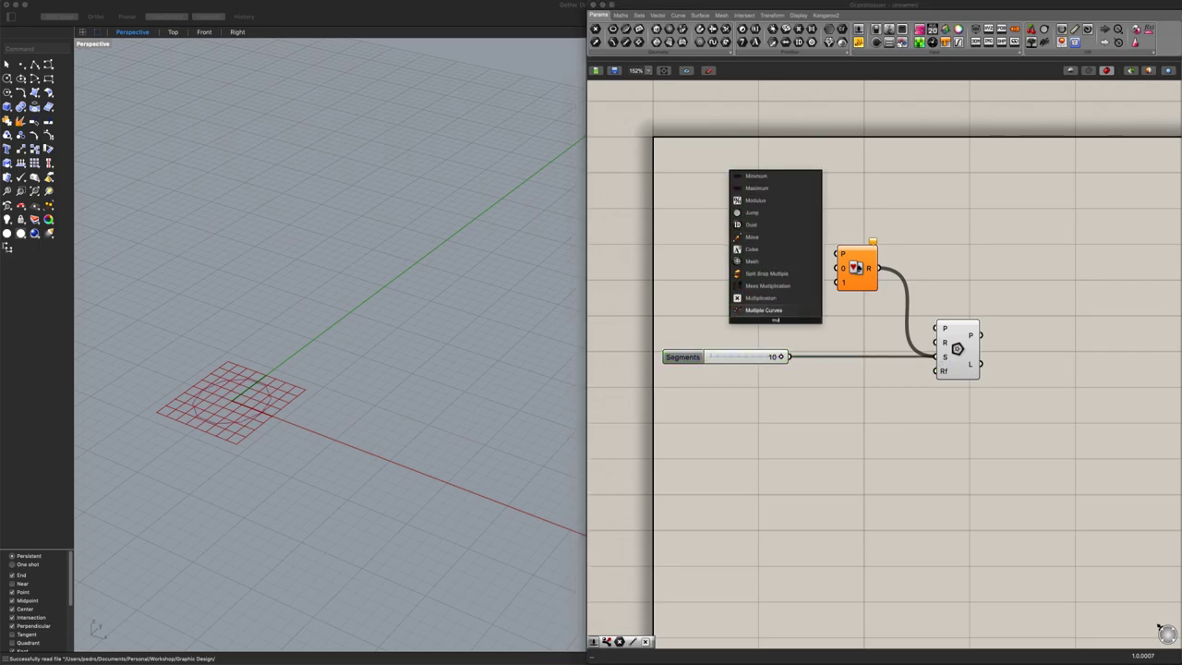
{"action": "left_click", "coordinate": [773, 300]}
{"action": "left_click_drag", "start_coordinate": [787, 318], "coordinate": [839, 284]}
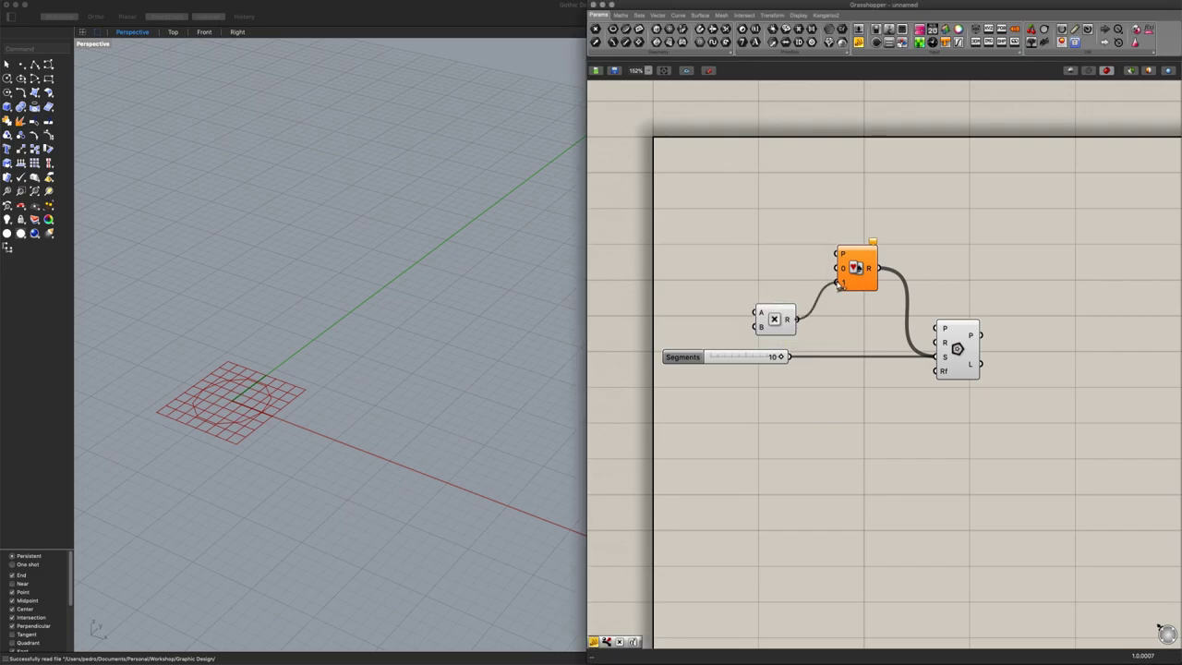
{"action": "left_click_drag", "start_coordinate": [790, 356], "coordinate": [836, 267]}
{"action": "left_click_drag", "start_coordinate": [768, 321], "coordinate": [782, 293]}
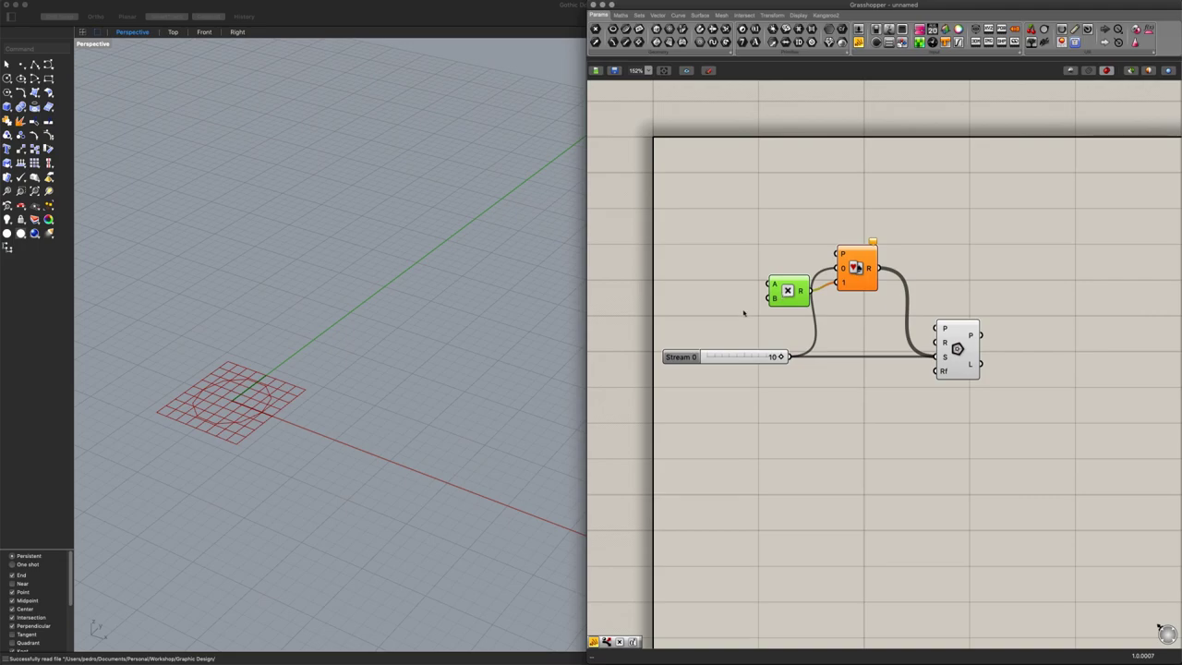
Feed the Multiplication with the segments slider as A and a panel holding the value 2 as B
{"action": "double_click", "coordinate": [740, 311]}
{"action": "type", "text": "2"}
{"action": "key", "text": "Return"}
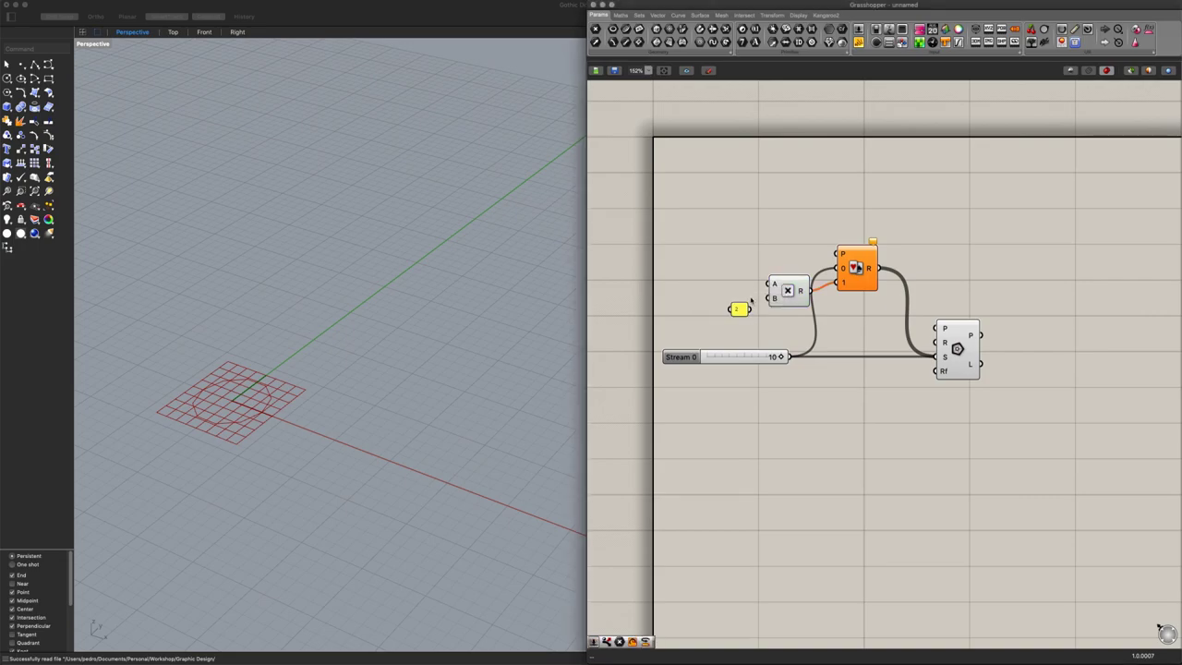
{"action": "left_click_drag", "start_coordinate": [755, 315], "coordinate": [764, 304]}
{"action": "left_click_drag", "start_coordinate": [792, 358], "coordinate": [701, 223]}
Space out the Pick'n'Choose and Polygon components and line up the value panel with the Multiplication's B input
{"action": "left_click_drag", "start_coordinate": [855, 268], "coordinate": [933, 269]}
{"action": "left_click_drag", "start_coordinate": [957, 348], "coordinate": [1028, 349]}
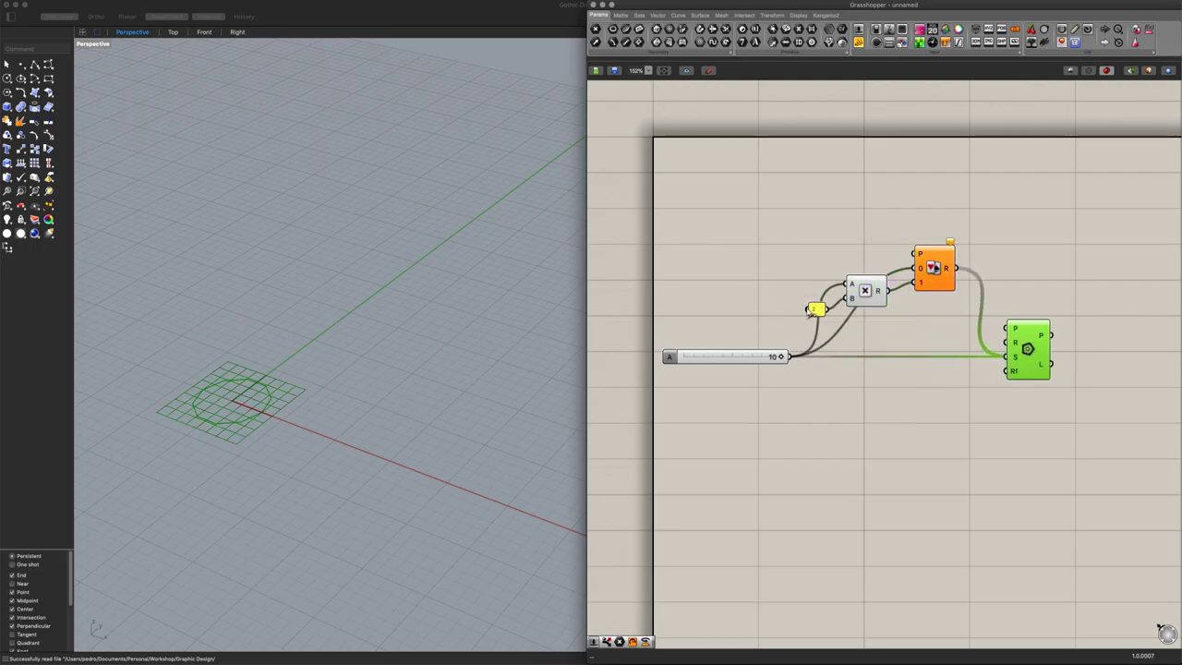
{"action": "mouse_move", "coordinate": [810, 309]}
{"action": "left_mouse_down"}
{"action": "mouse_move", "coordinate": [790, 309]}
{"action": "mouse_move", "coordinate": [807, 298]}
{"action": "left_mouse_up"}
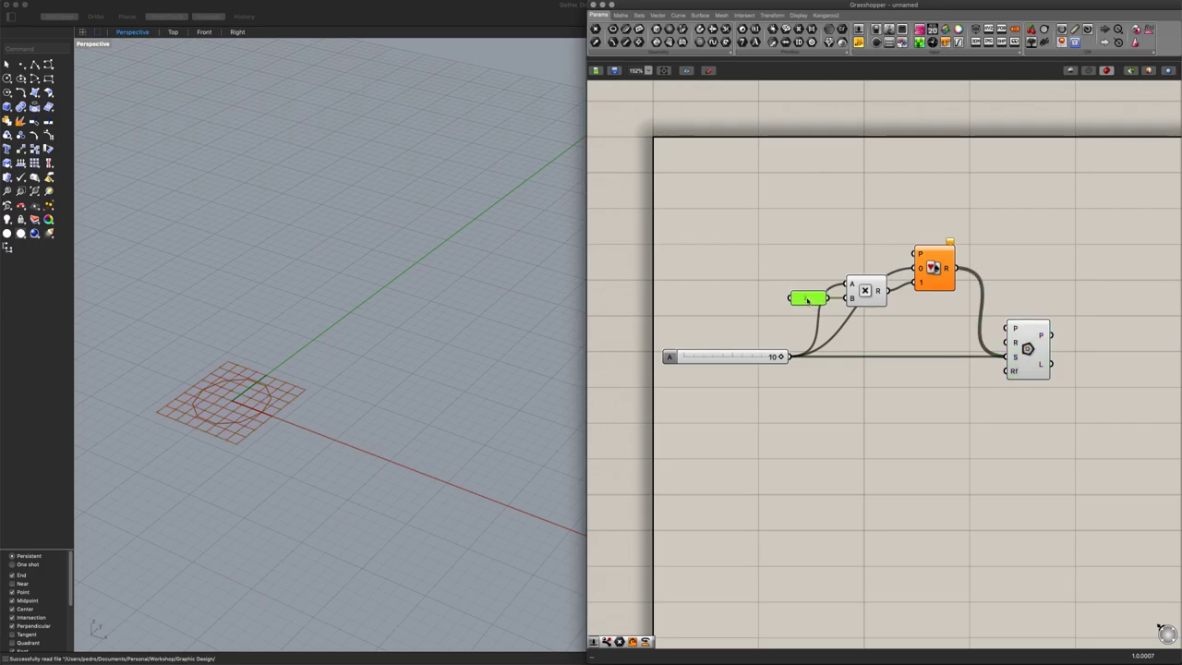
Add a number slider with the value 1 and connect it to the pattern input of Pick'n'Choose
{"action": "double_click", "coordinate": [783, 254]}
{"action": "type", "text": "1"}
{"action": "key", "text": "Return"}
{"action": "left_click_drag", "start_coordinate": [841, 254], "coordinate": [919, 253]}
{"action": "scroll", "coordinate": [836, 322], "scroll_direction": "right", "scroll_amount": 5}
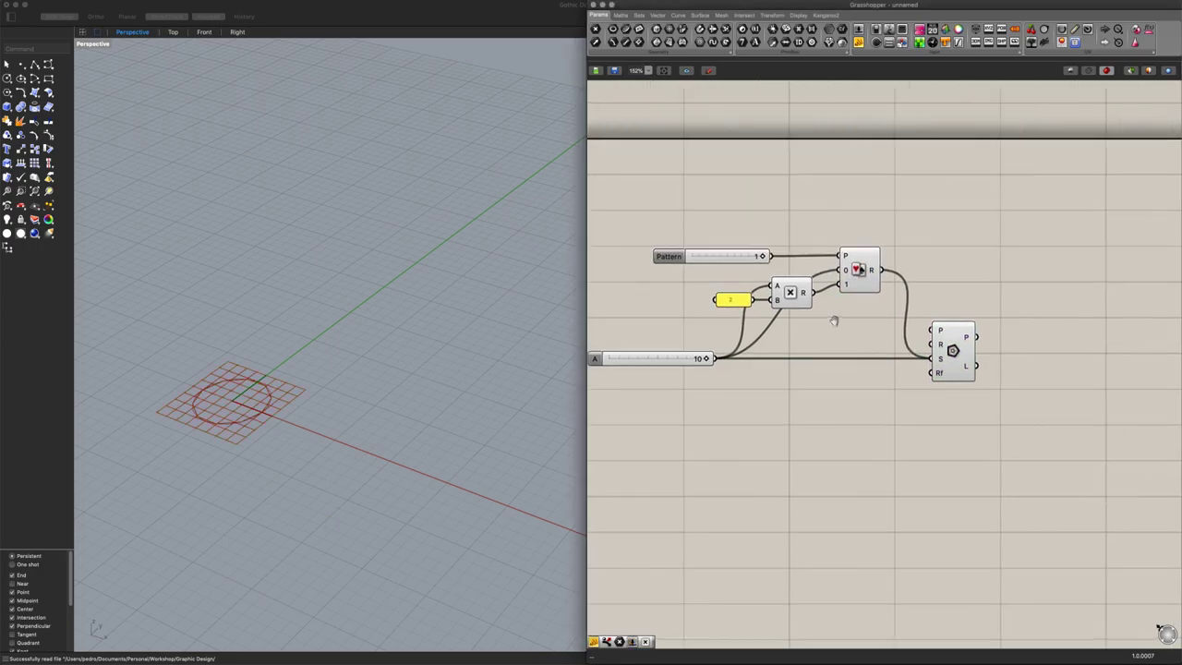
Add a Dispatch component beside the Polygon and connect the polygon output to its list input
{"action": "double_click", "coordinate": [1015, 357]}
{"action": "type", "text": "disp"}
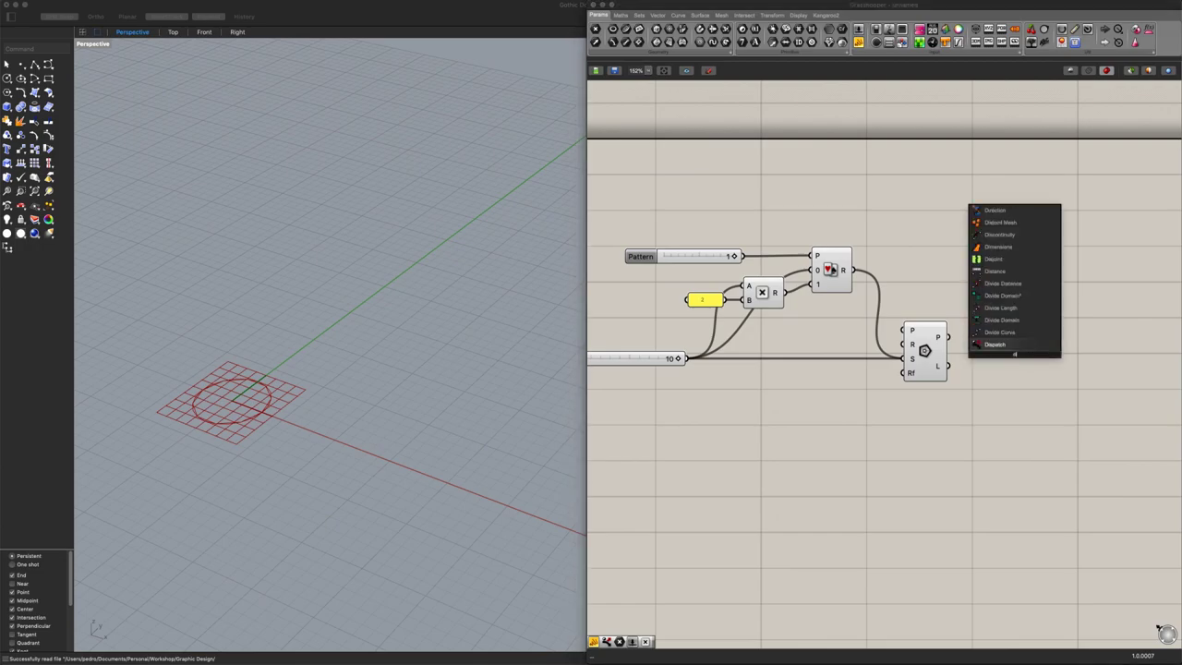
{"action": "left_click", "coordinate": [1011, 350]}
{"action": "left_click_drag", "start_coordinate": [988, 341], "coordinate": [985, 345]}
{"action": "right_click", "coordinate": [985, 369]}
{"action": "left_click", "coordinate": [970, 424]}
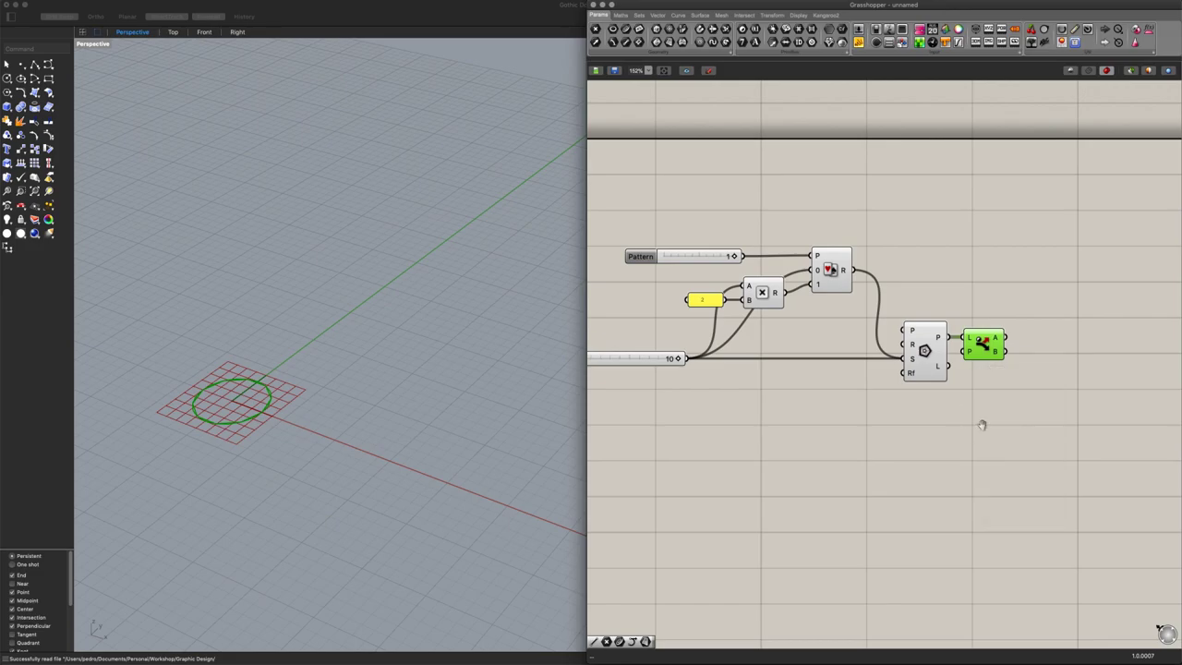
Select all components of the polygon definition and group them
{"action": "right_click_drag", "start_coordinate": [970, 424], "coordinate": [1065, 430]}
{"action": "left_click_drag", "start_coordinate": [1107, 436], "coordinate": [544, 138]}
{"action": "right_click_drag", "start_coordinate": [846, 342], "coordinate": [844, 342]}
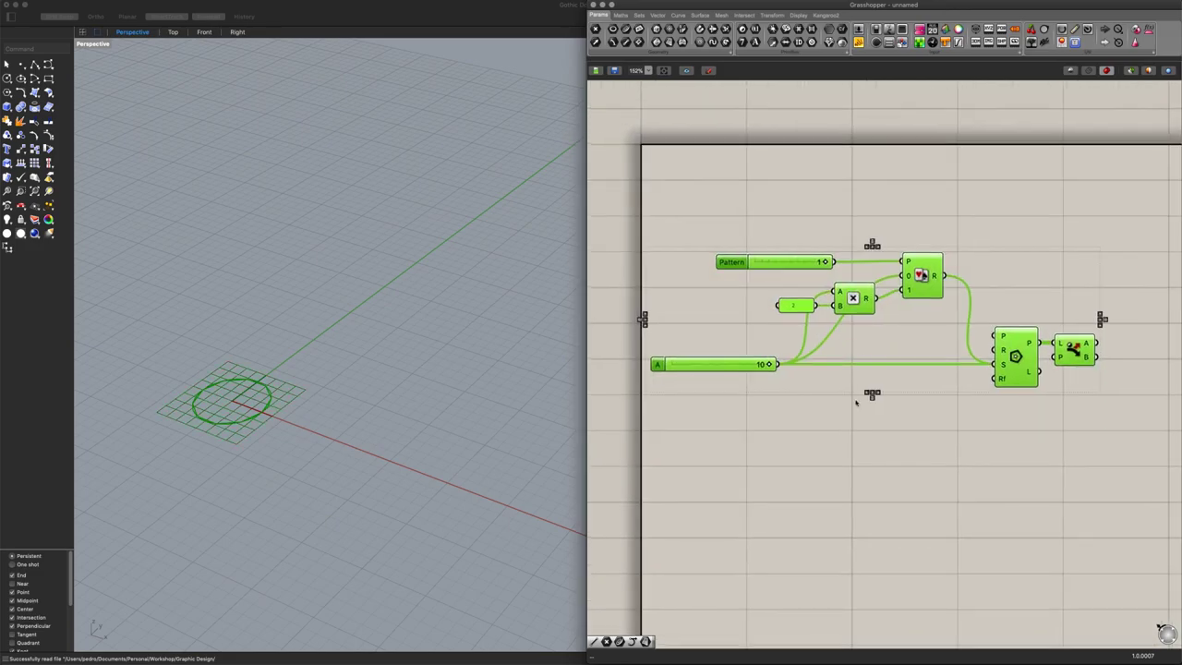
{"action": "right_click", "coordinate": [843, 356]}
{"action": "left_click", "coordinate": [863, 434]}
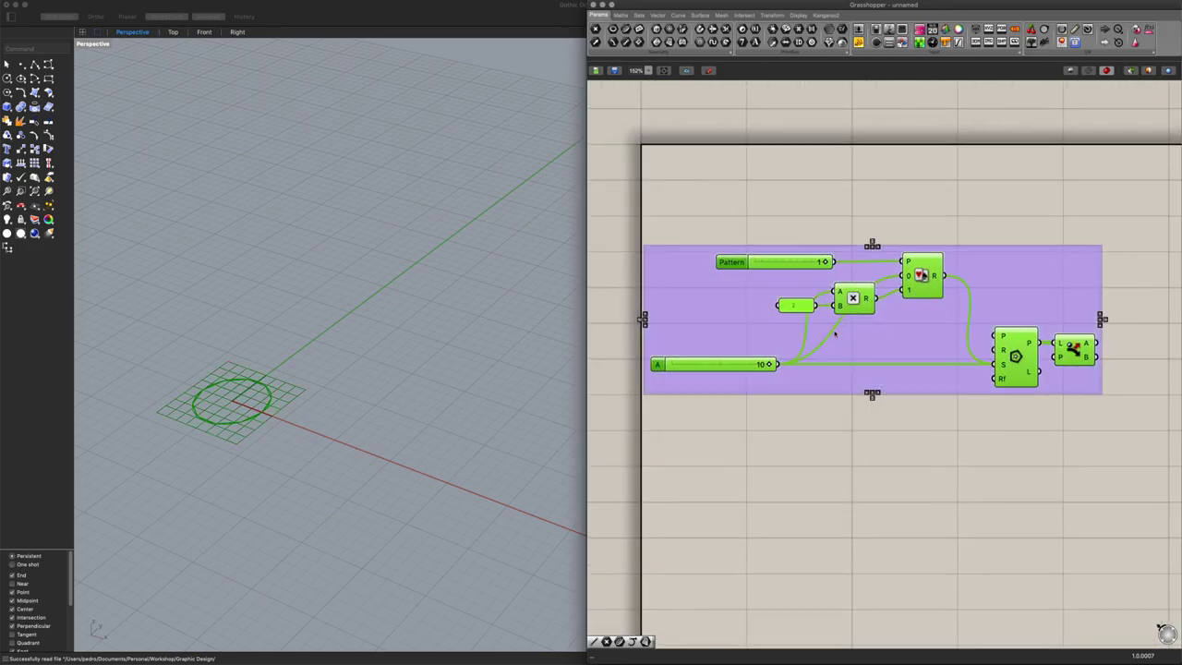
Name the group Base Polygon
{"action": "right_click", "coordinate": [835, 336]}
{"action": "type", "text": "Base Poly"}
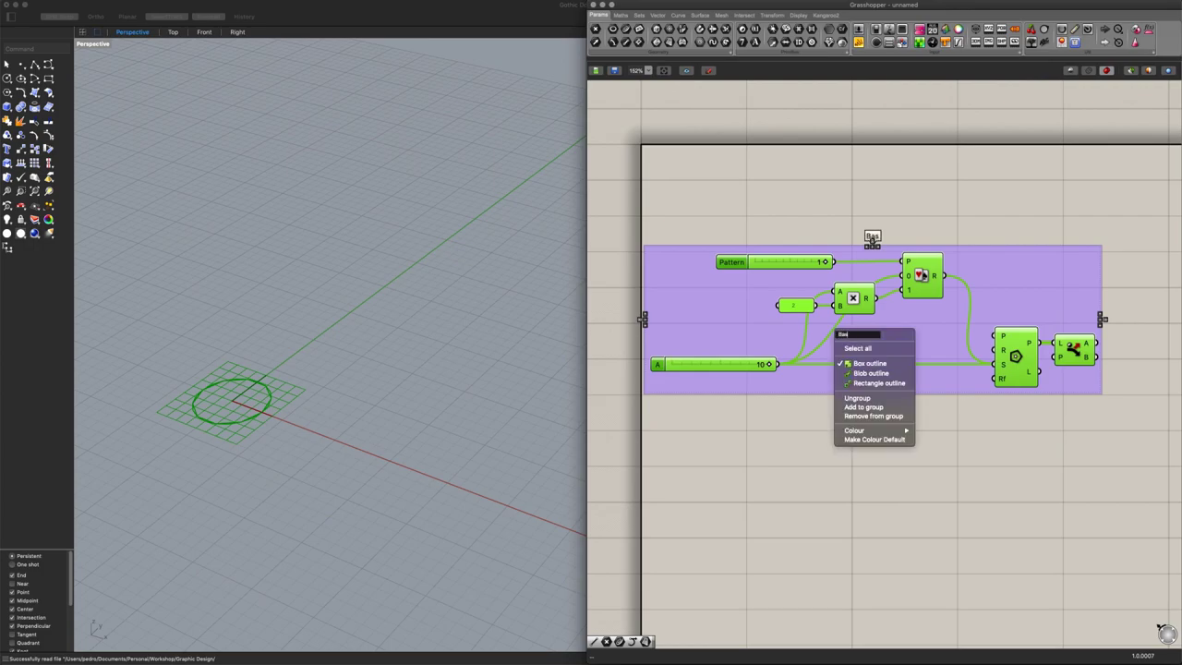
{"action": "type", "text": "gon"}
{"action": "key", "text": "Return"}
{"action": "left_click", "coordinate": [870, 455]}
{"action": "scroll", "coordinate": [870, 455], "scroll_direction": "down", "scroll_amount": 3}
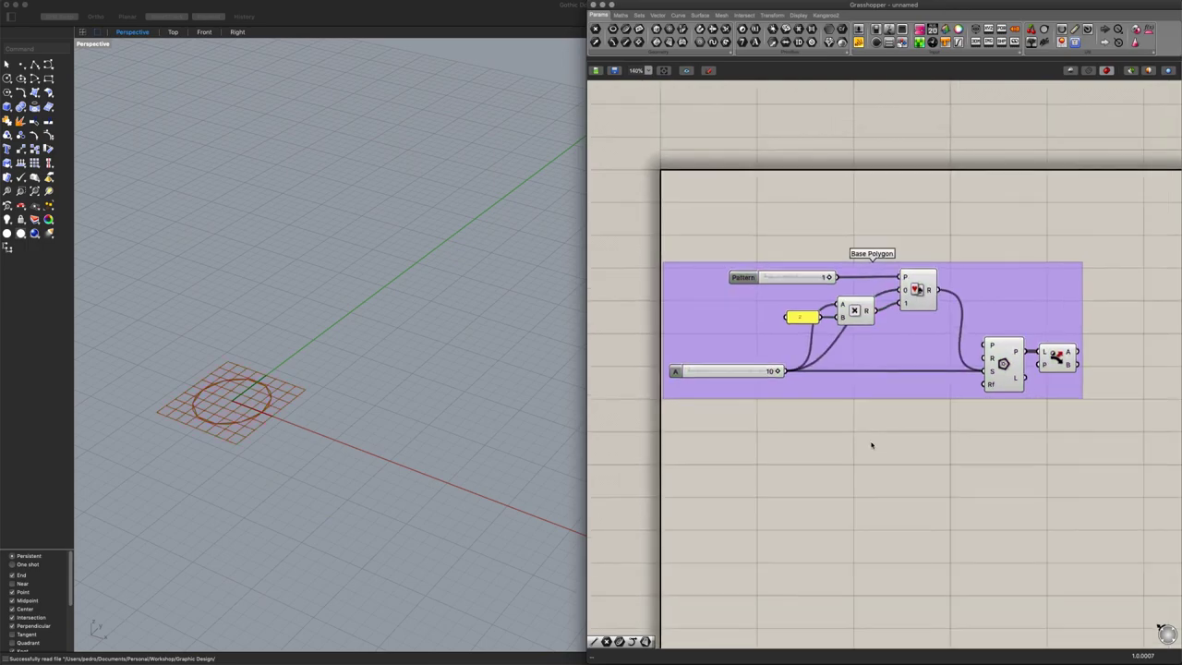
Add a Construct Plane component in the empty area below the Base Polygon group
{"action": "left_click_drag", "start_coordinate": [869, 381], "coordinate": [903, 501]}
{"action": "right_click_drag", "start_coordinate": [903, 501], "coordinate": [745, 388]}
{"action": "right_click_drag", "start_coordinate": [879, 429], "coordinate": [960, 357]}
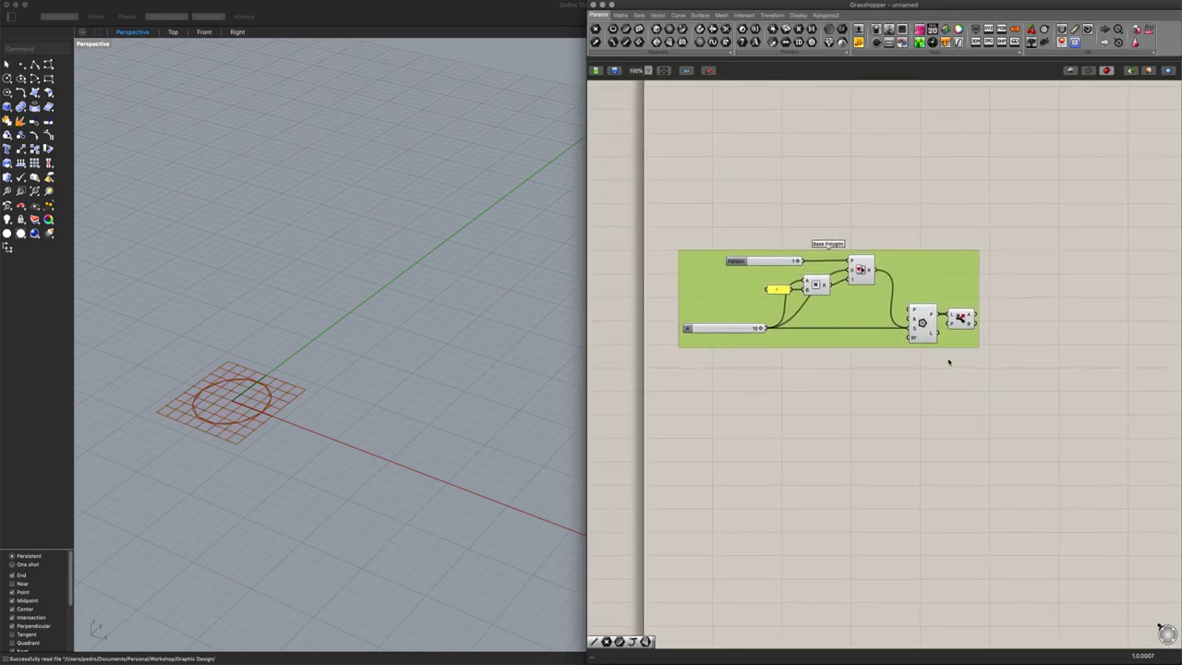
{"action": "scroll", "coordinate": [903, 397], "scroll_direction": "up", "scroll_amount": 3}
{"action": "right_click_drag", "start_coordinate": [838, 411], "coordinate": [949, 408]}
{"action": "double_click", "coordinate": [877, 422]}
{"action": "type", "text": "cons"}
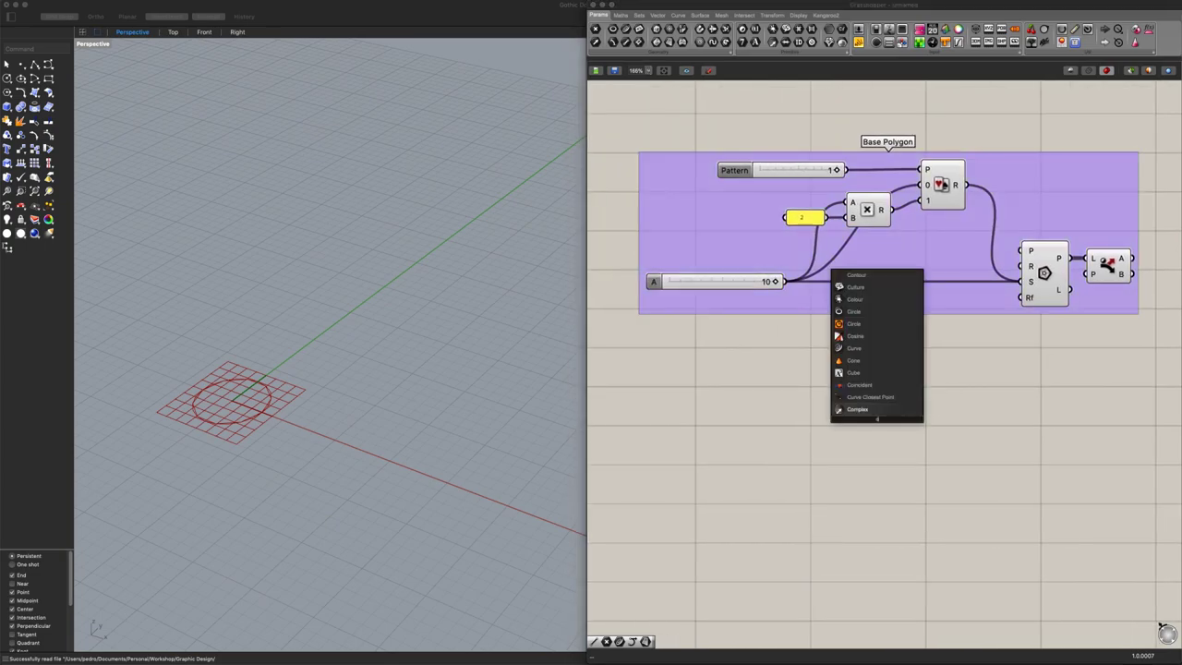
{"action": "type", "text": "tr"}
{"action": "key", "text": "Up"}
{"action": "key", "text": "Up"}
{"action": "key", "text": "Up"}
{"action": "key", "text": "Up"}
{"action": "key", "text": "Up"}
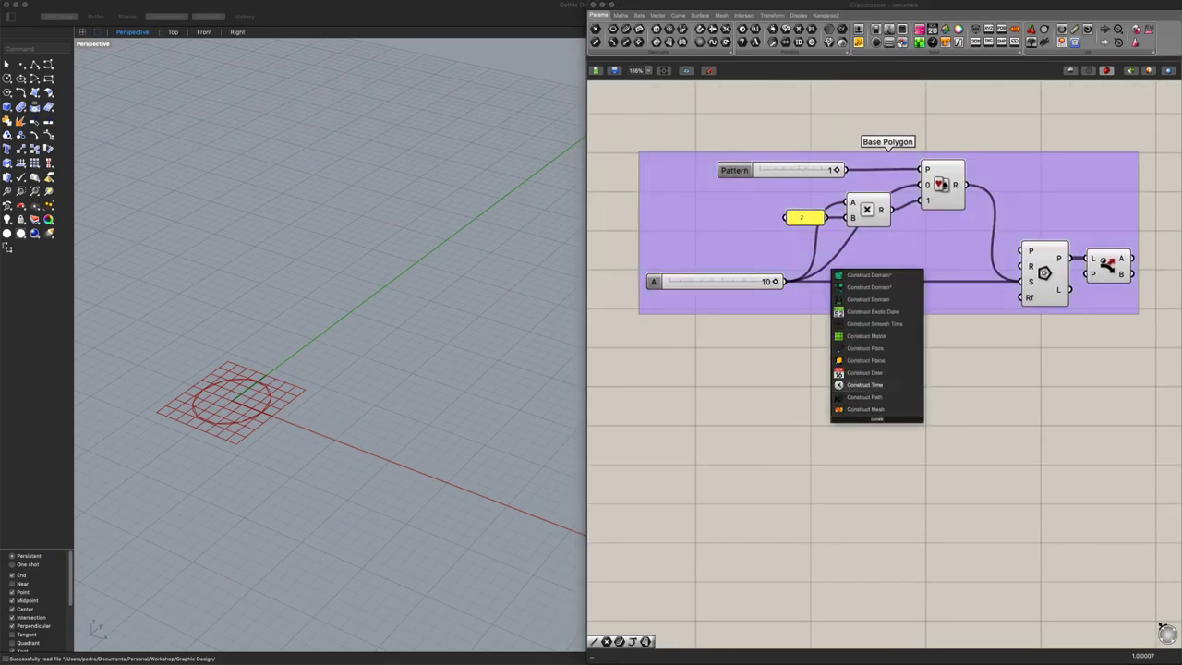
{"action": "key", "text": "Down"}
{"action": "key", "text": "Return"}
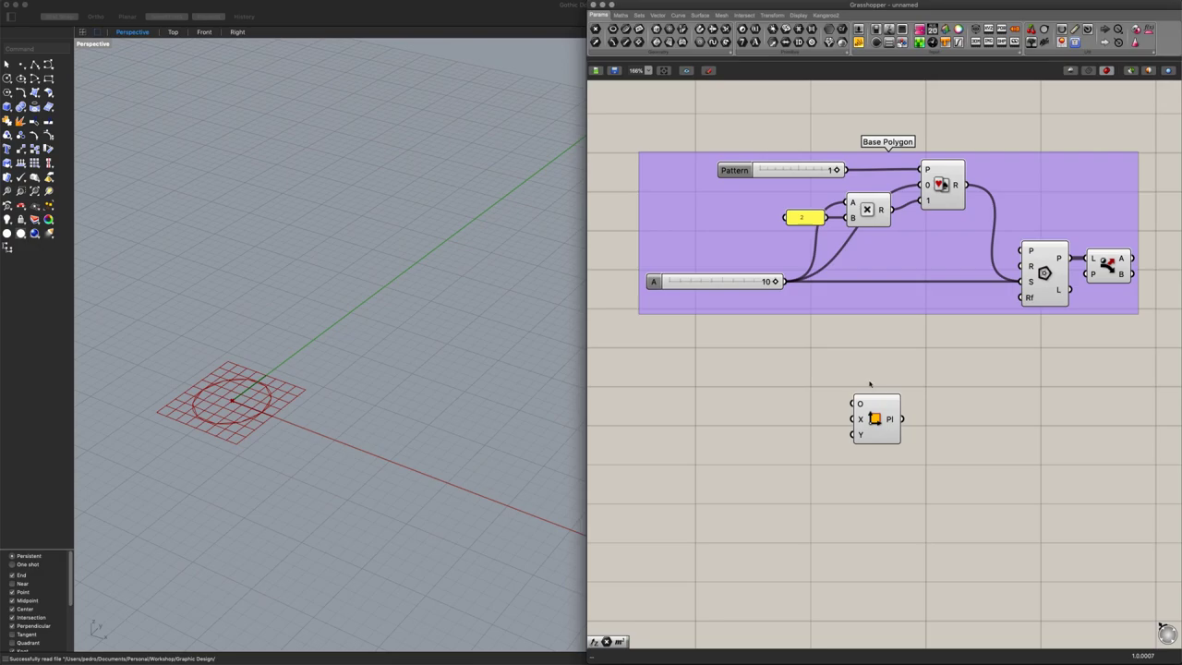
Add a two-point Line component and connect its line to the Construct Plane's X-axis input
{"action": "right_click_drag", "start_coordinate": [807, 453], "coordinate": [812, 450]}
{"action": "double_click", "coordinate": [809, 450]}
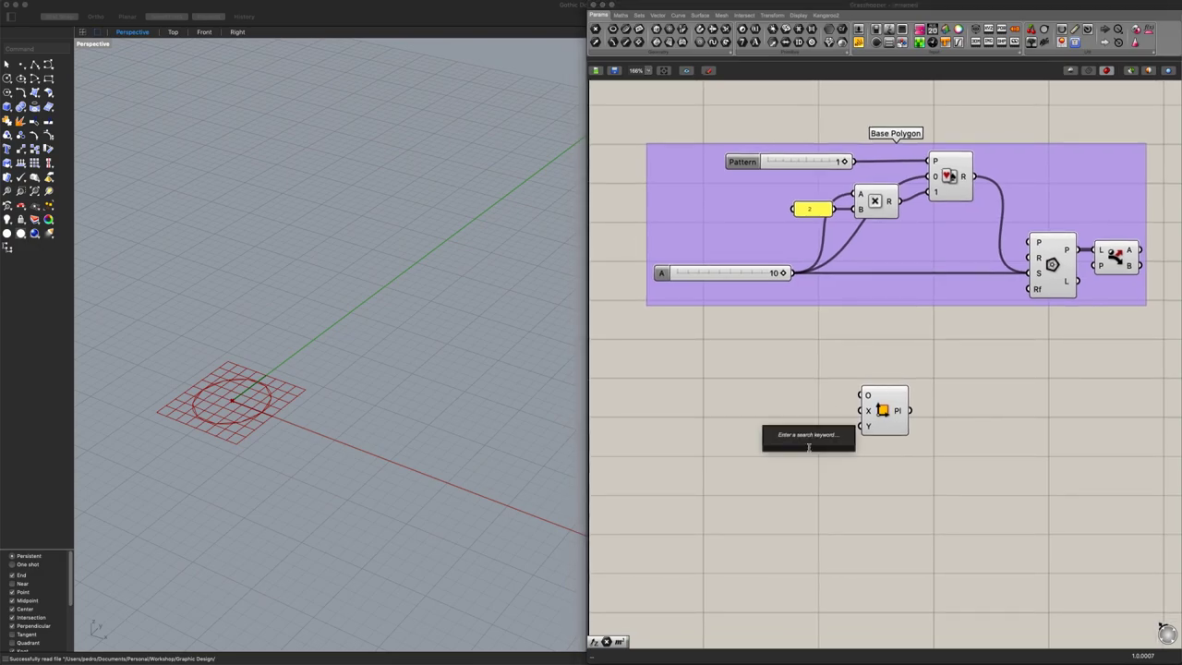
{"action": "type", "text": "line"}
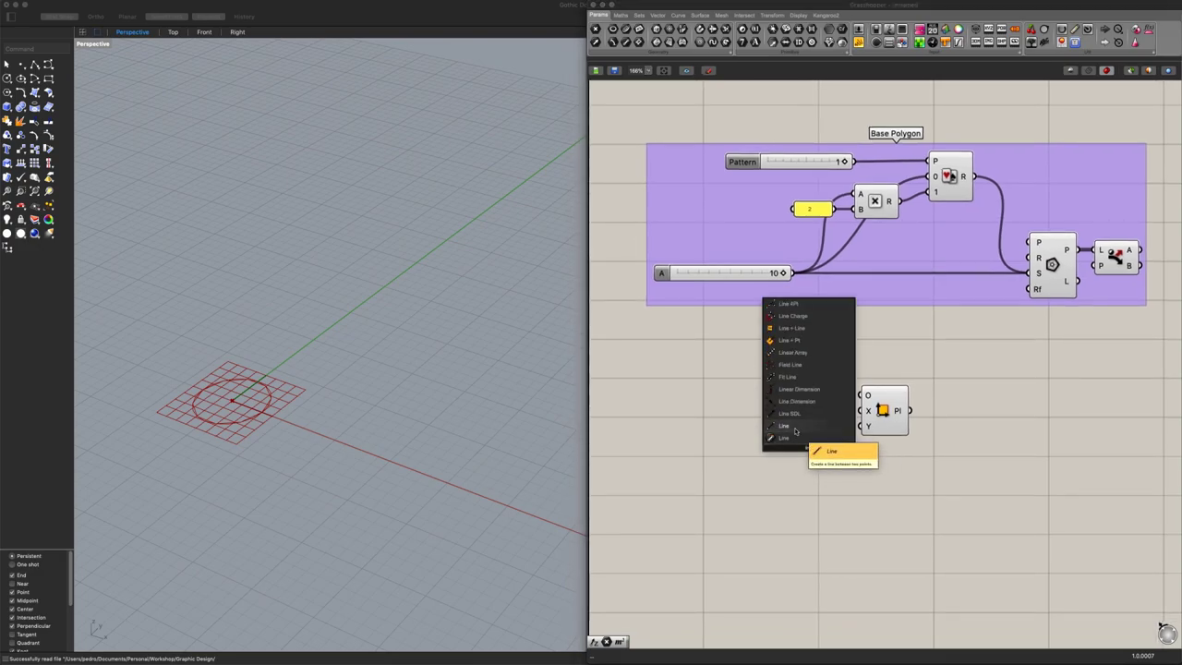
{"action": "key", "text": "Return"}
{"action": "left_click_drag", "start_coordinate": [793, 441], "coordinate": [861, 410]}
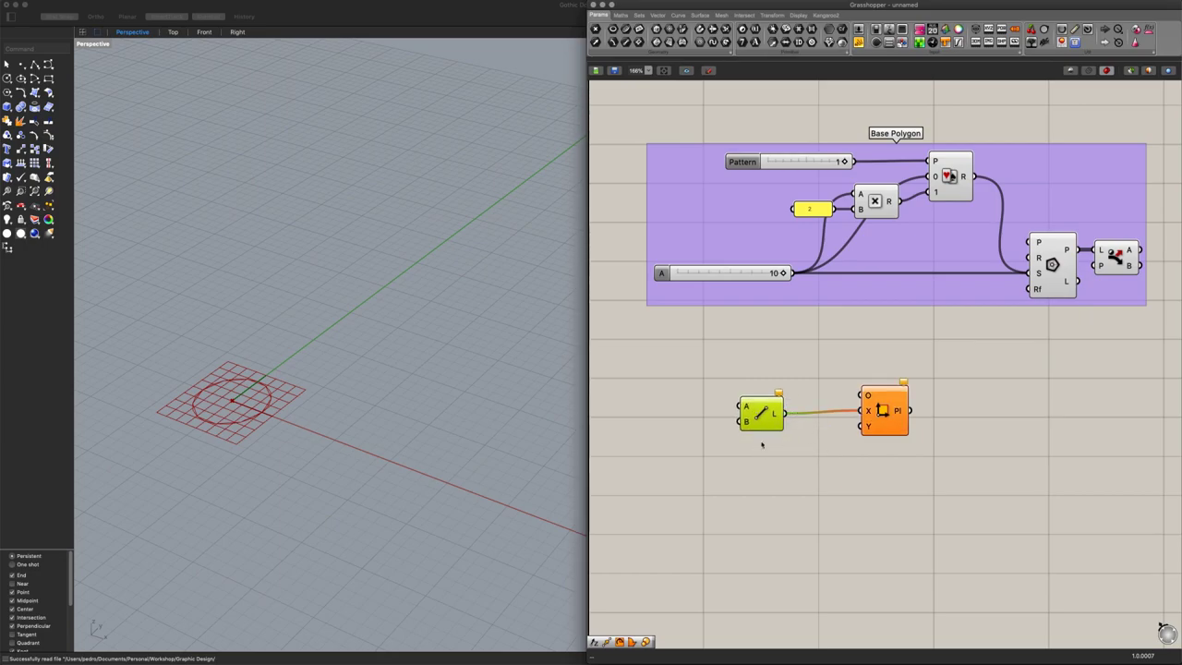
Place two Point parameters beside the Line component
{"action": "double_click", "coordinate": [663, 398]}
{"action": "type", "text": "point"}
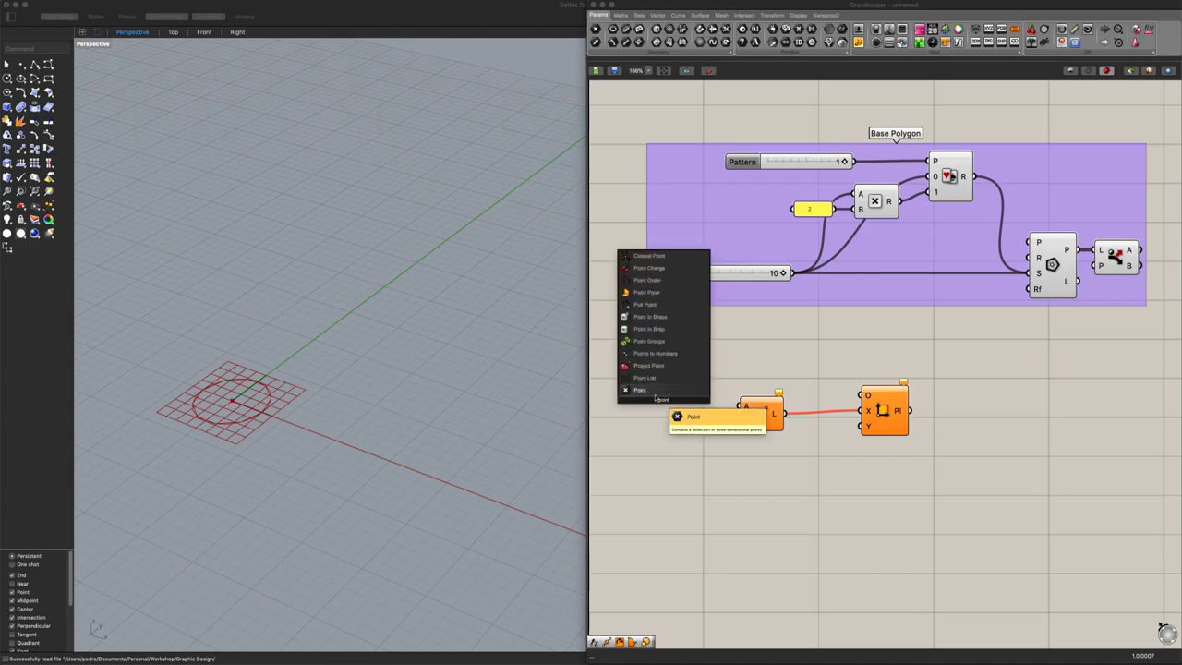
{"action": "left_click", "coordinate": [657, 393]}
{"action": "key", "text": "Delete"}
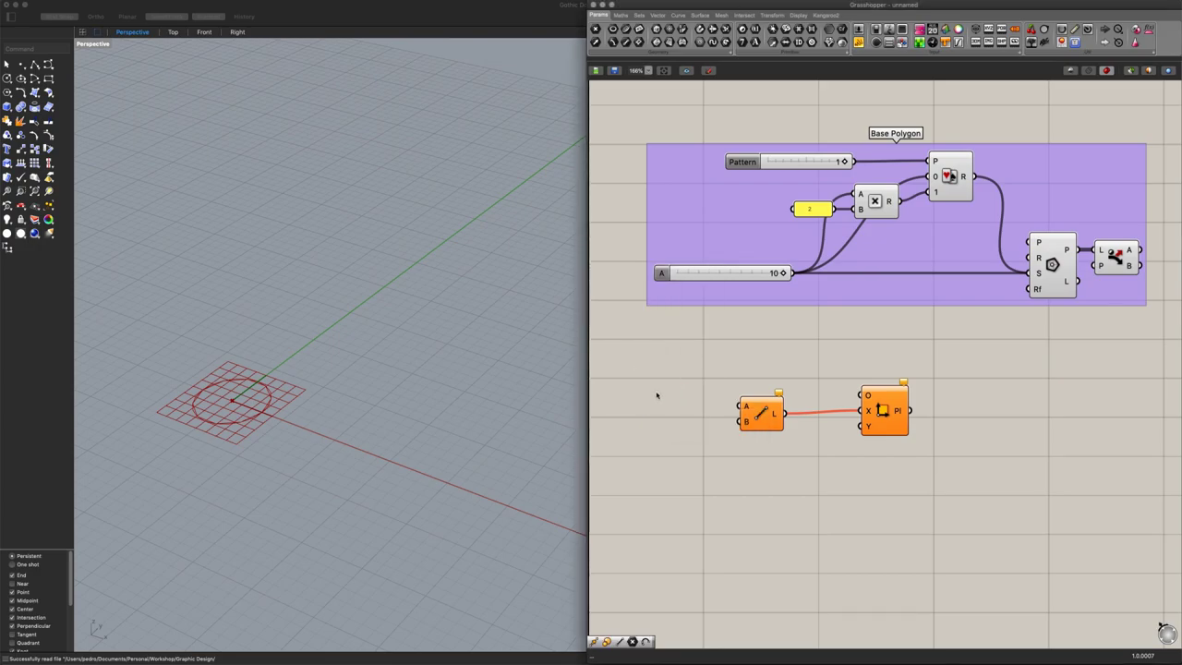
{"action": "key", "text": "super+v"}
{"action": "key", "text": "super+v"}
Connect the first point to the plane's origin and the line's start, and the second point to the line's end
{"action": "left_click_drag", "start_coordinate": [661, 389], "coordinate": [862, 395]}
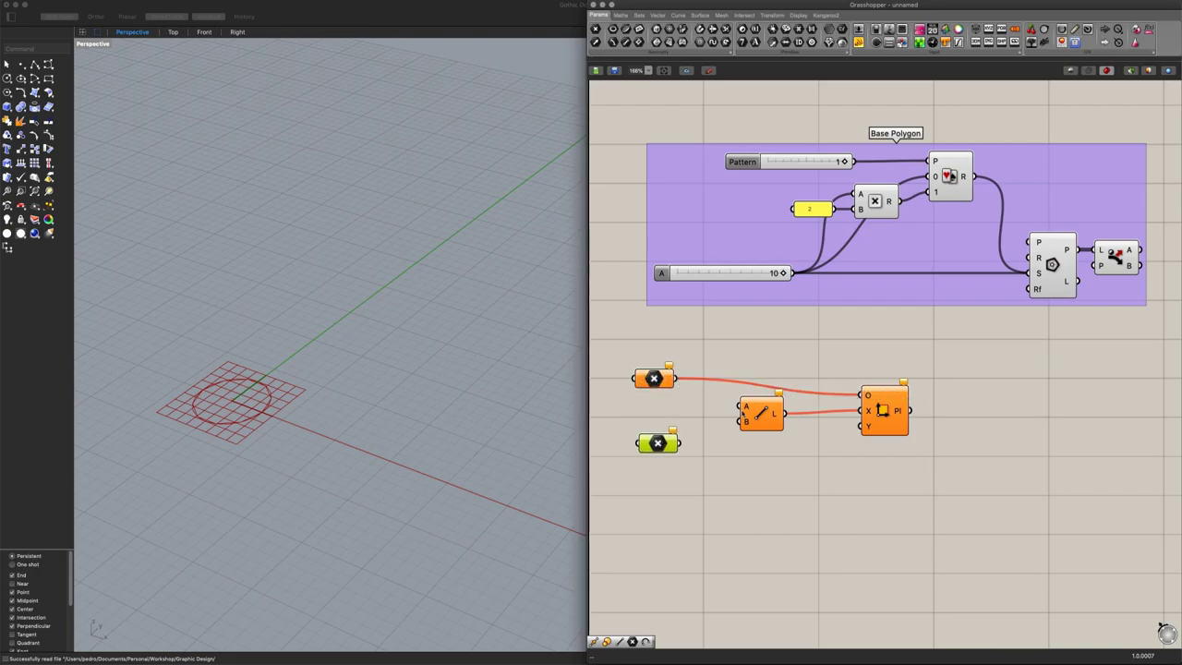
{"action": "left_click_drag", "start_coordinate": [676, 379], "coordinate": [740, 407]}
{"action": "left_click_drag", "start_coordinate": [682, 443], "coordinate": [661, 421]}
Set the first Point parameter to a single point picked on the red X axis, outside the polygon
{"action": "left_click", "coordinate": [654, 379]}
{"action": "right_click", "coordinate": [654, 378]}
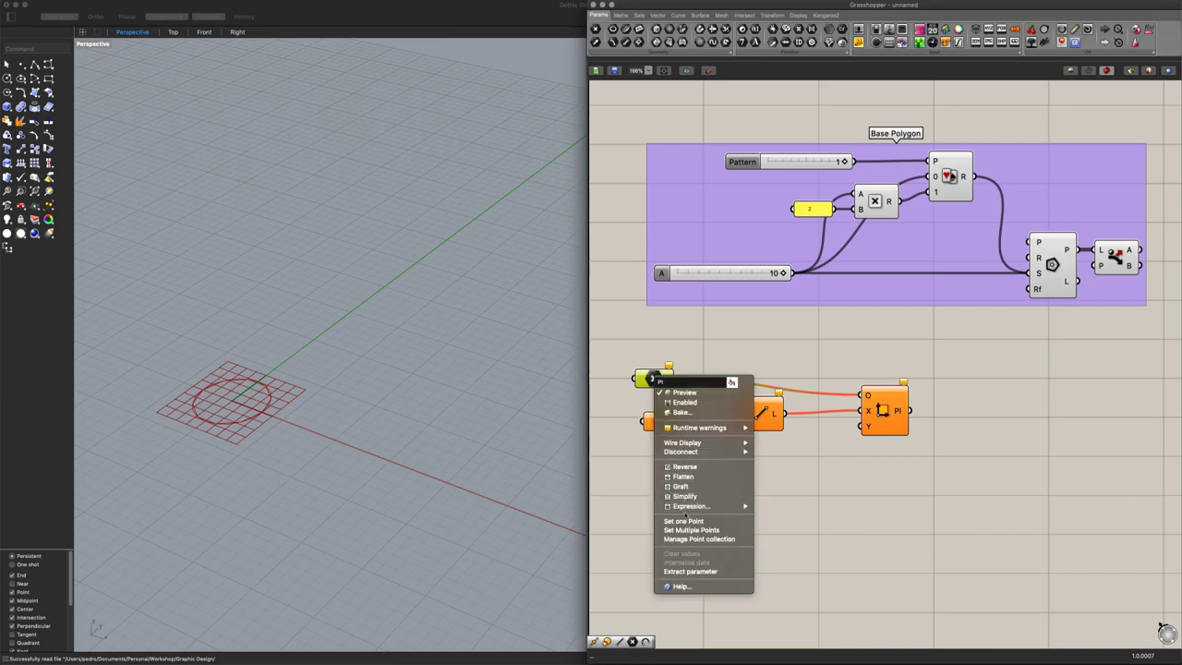
{"action": "left_click", "coordinate": [666, 521]}
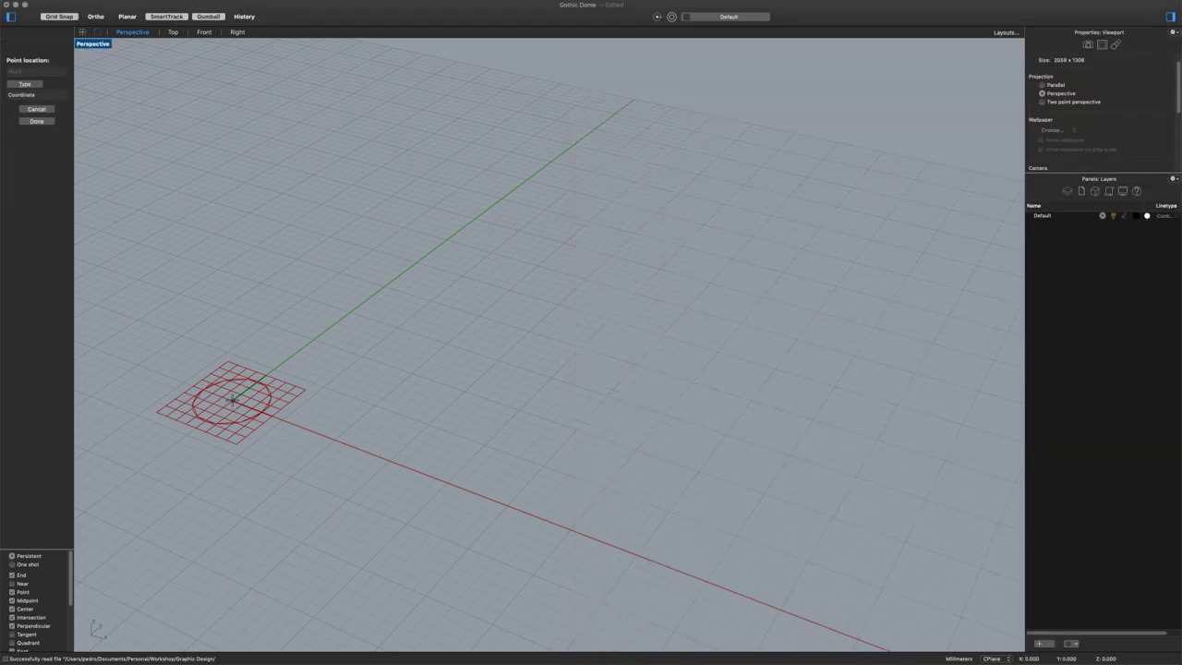
{"action": "left_click", "coordinate": [334, 441]}
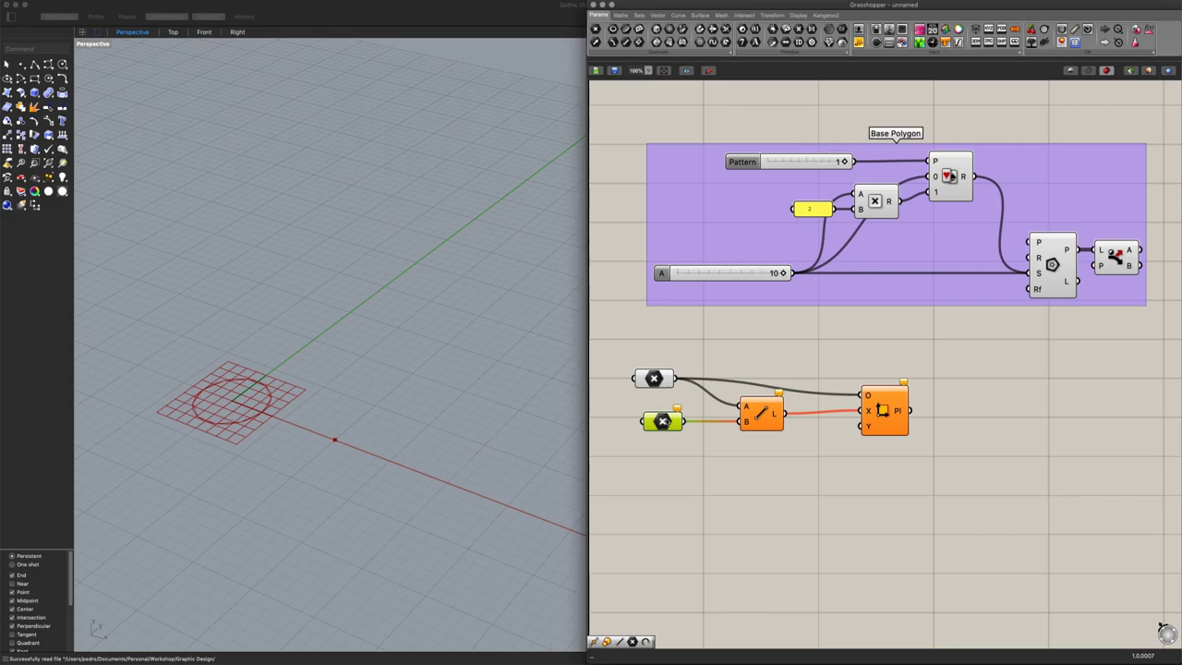
Set the second Point parameter to a single point picked between the X and Y axes, away from the first point
{"action": "right_click", "coordinate": [664, 422]}
{"action": "left_click", "coordinate": [696, 562]}
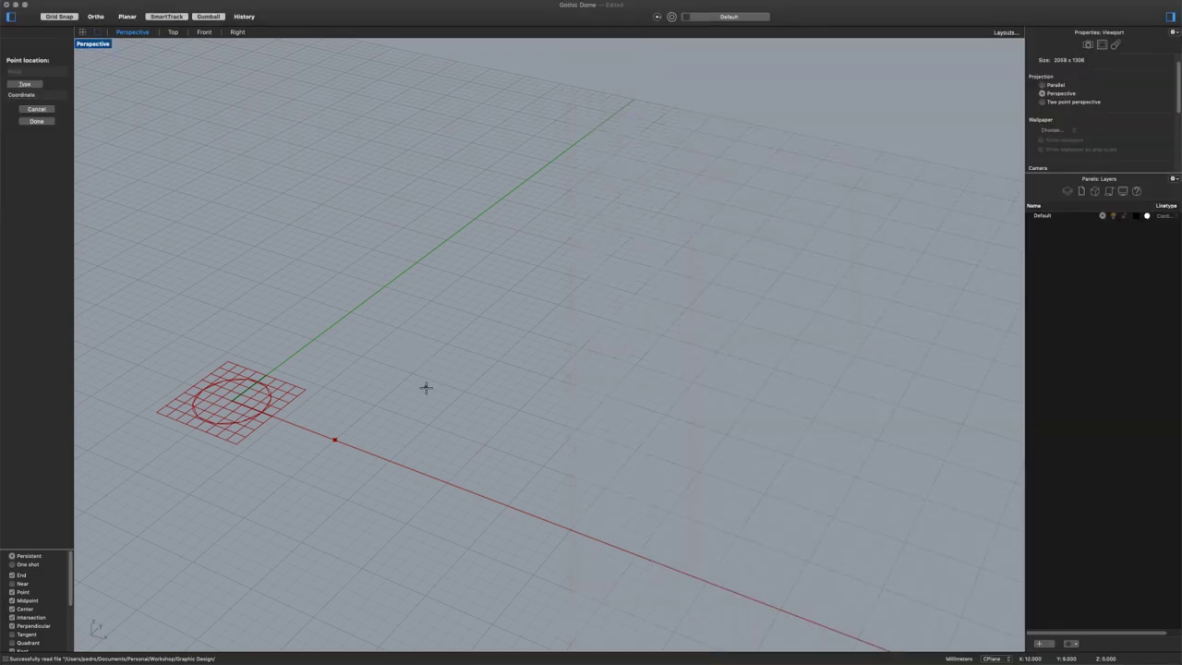
{"action": "left_click", "coordinate": [479, 390]}
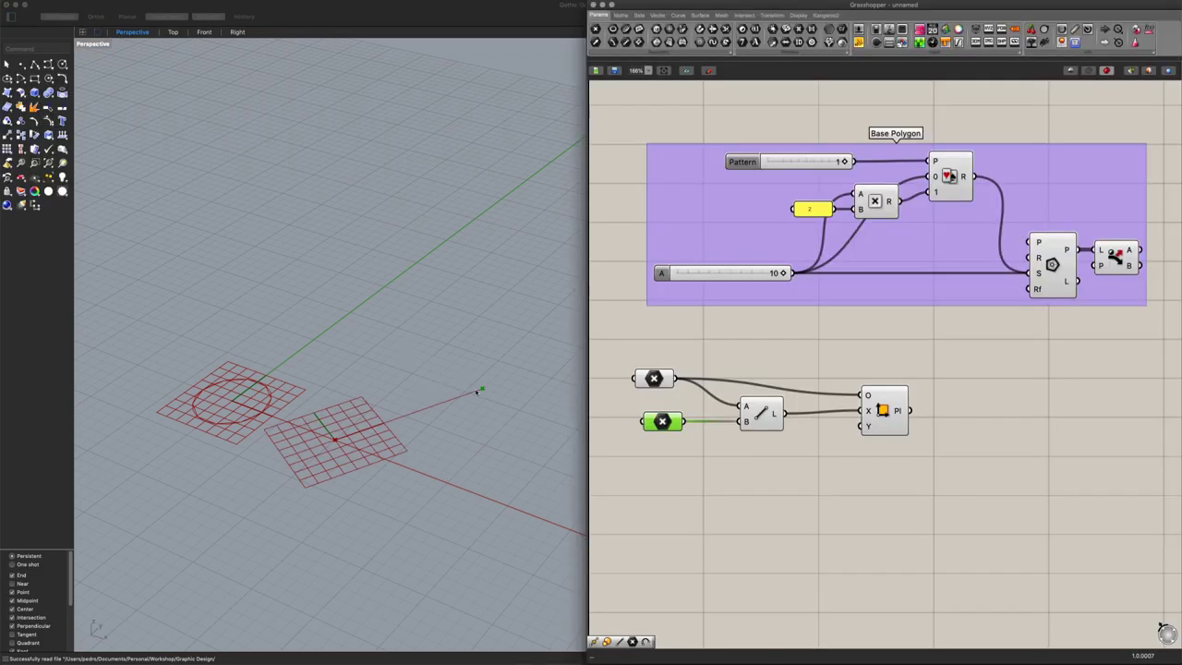
{"action": "left_click", "coordinate": [734, 467]}
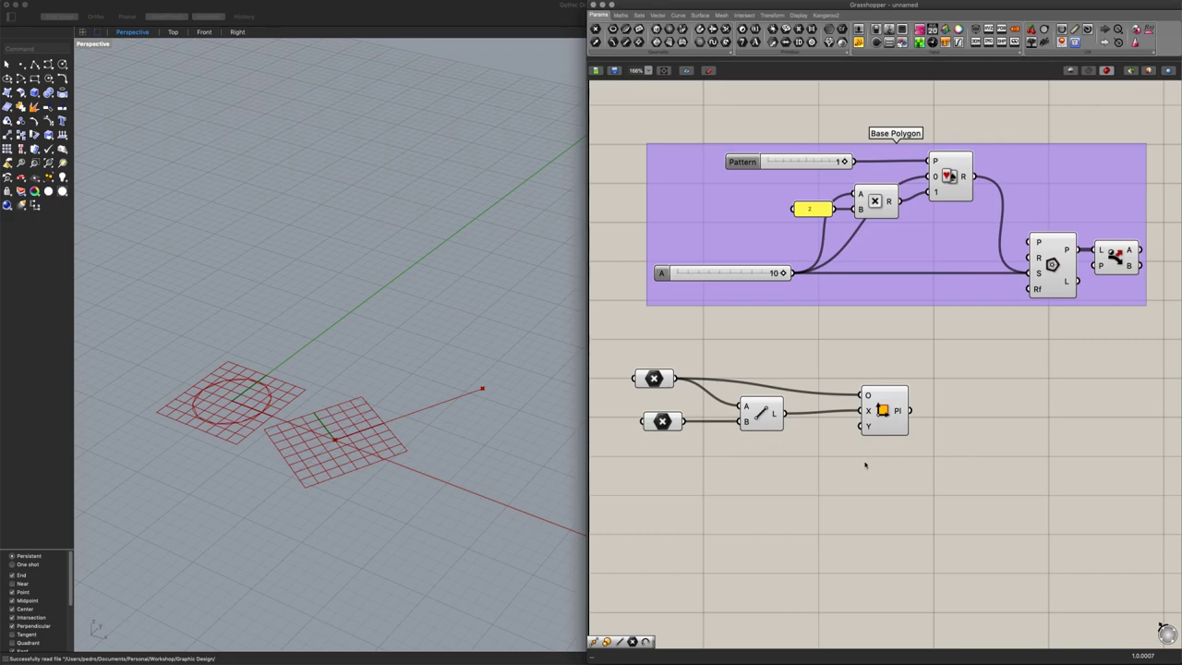
Place a Length component below the plane and connect the line's output to it
{"action": "double_click", "coordinate": [829, 496]}
{"action": "type", "text": "length"}
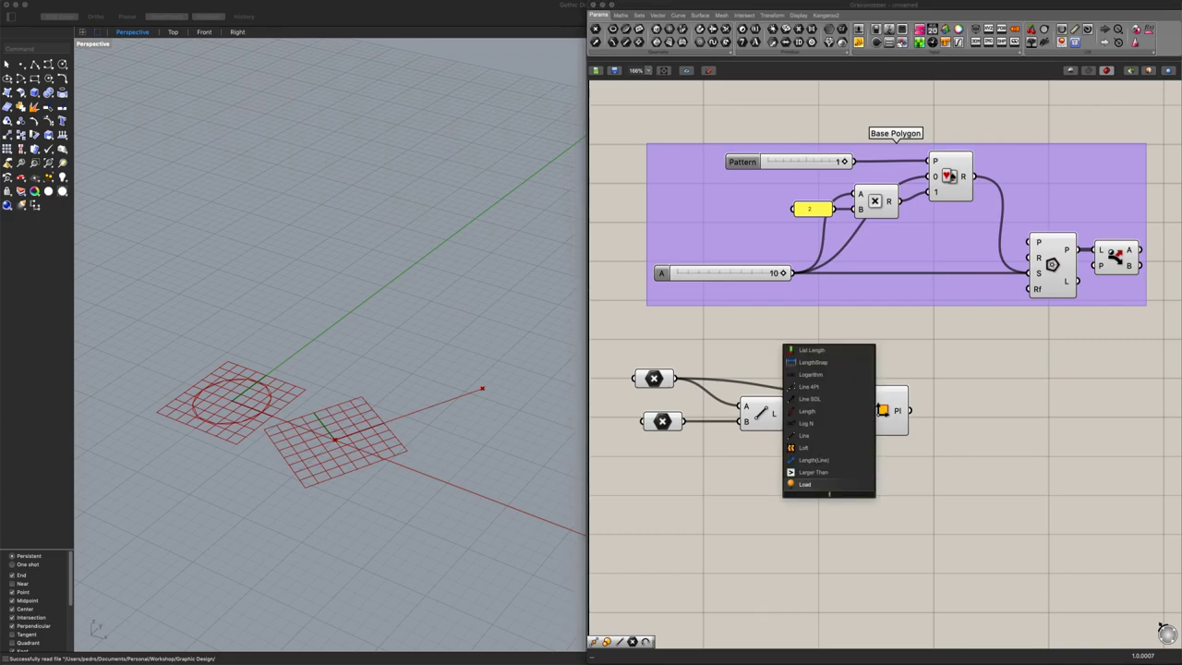
{"action": "key", "text": "Return"}
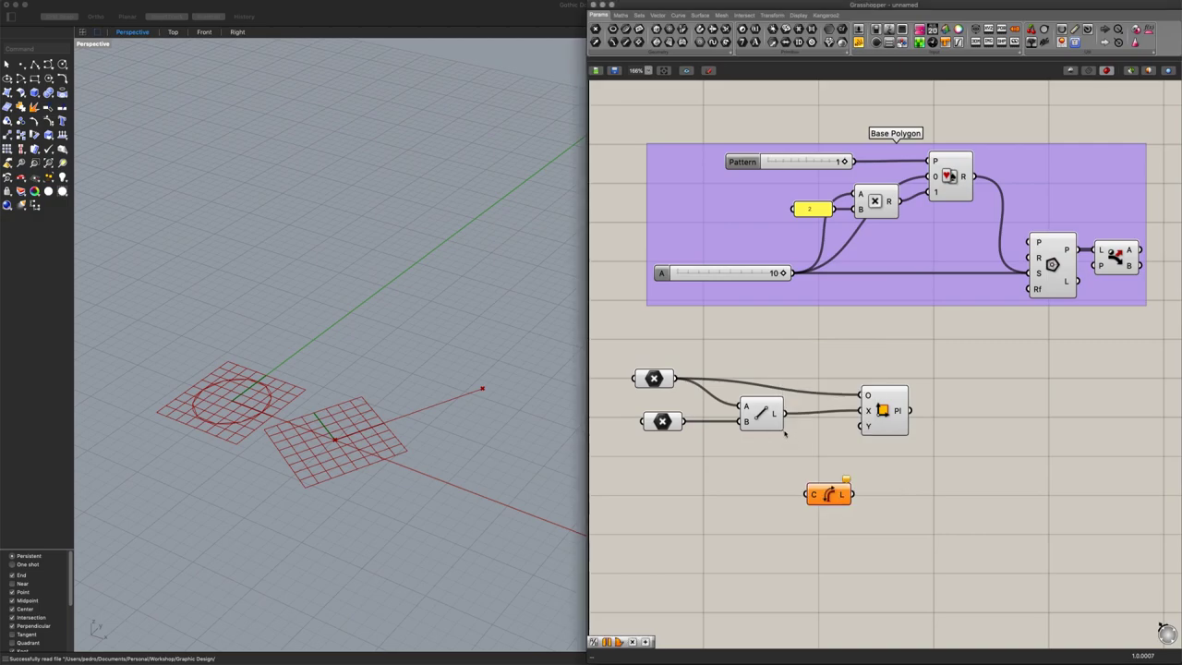
{"action": "left_click_drag", "start_coordinate": [786, 414], "coordinate": [877, 504]}
Place a Multiplication component beside the Length component and feed the measured length into its A input
{"action": "right_click_drag", "start_coordinate": [882, 519], "coordinate": [752, 459]}
{"action": "right_click", "coordinate": [812, 460]}
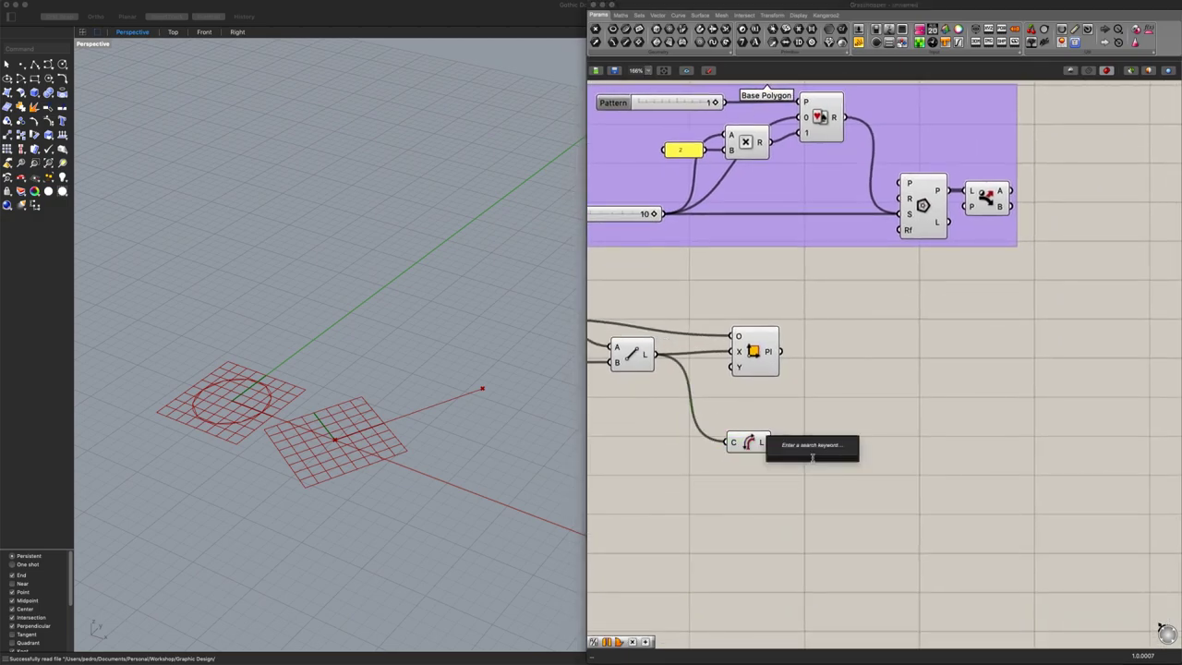
{"action": "left_click", "coordinate": [807, 445]}
{"action": "left_click_drag", "start_coordinate": [807, 444], "coordinate": [813, 469]}
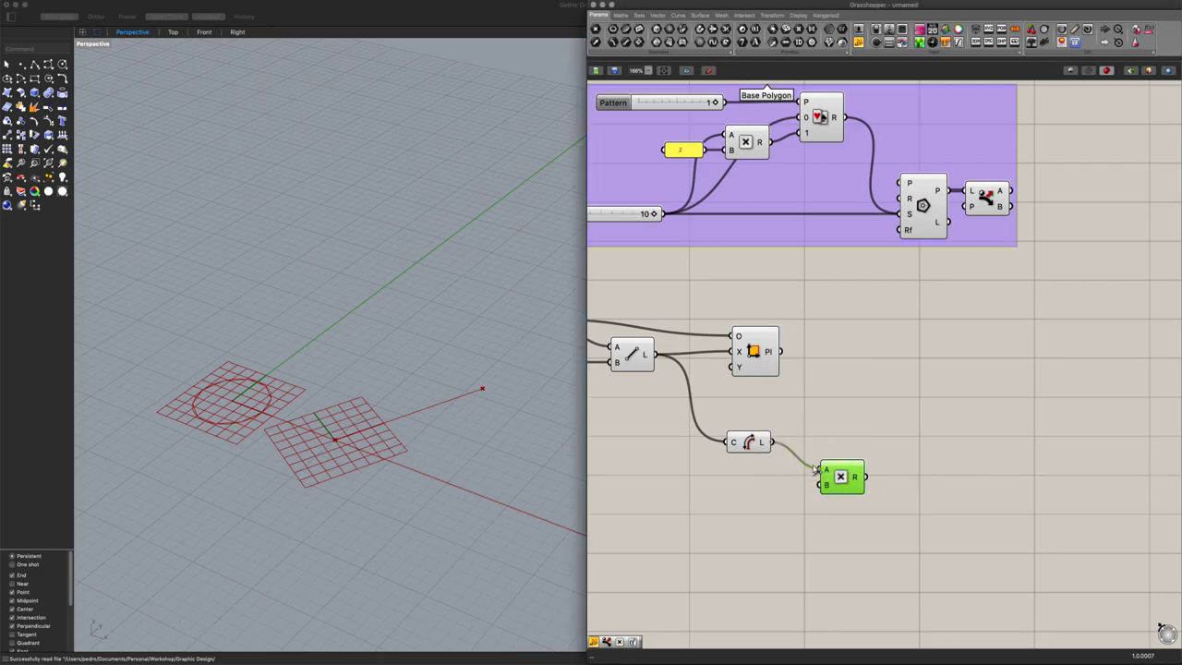
Create a panel with the value 2 and connect it to the Multiplication's B input
{"action": "double_click", "coordinate": [765, 497]}
{"action": "type", "text": "2"}
{"action": "key", "text": "Return"}
{"action": "left_click_drag", "start_coordinate": [780, 498], "coordinate": [820, 485]}
Connect the Length output to the radius input of the base Polygon component
{"action": "right_click_drag", "start_coordinate": [796, 462], "coordinate": [906, 469]}
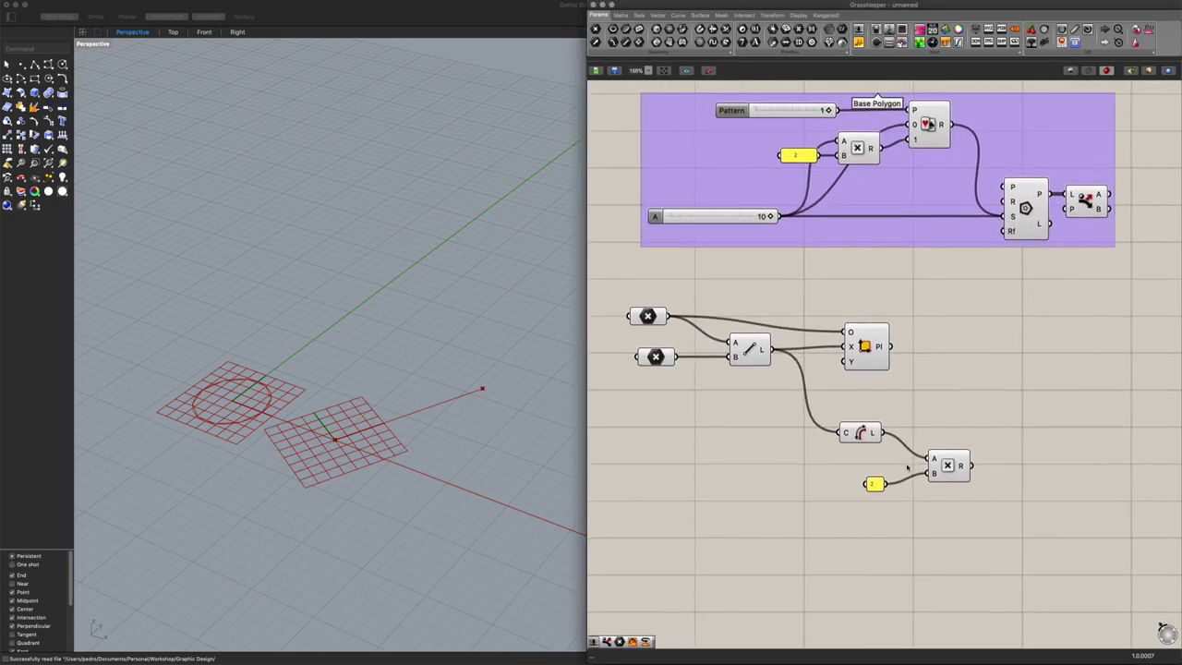
{"action": "scroll", "coordinate": [906, 469], "scroll_direction": "down", "scroll_amount": 2}
{"action": "left_click_drag", "start_coordinate": [989, 329], "coordinate": [1005, 219]}
{"action": "right_click_drag", "start_coordinate": [931, 354], "coordinate": [947, 353]}
Group the point, line, plane, length and multiplication components and name the group "Orientation & Scale"
{"action": "left_click_drag", "start_coordinate": [996, 537], "coordinate": [637, 296]}
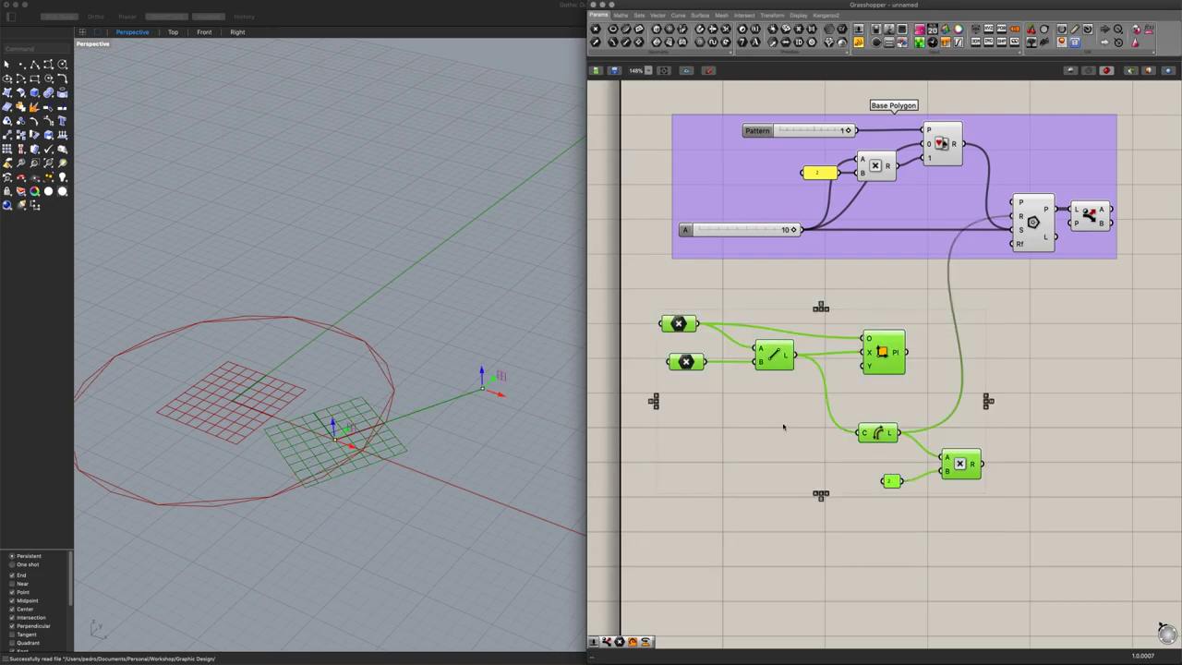
{"action": "right_click", "coordinate": [783, 426]}
{"action": "left_click", "coordinate": [815, 497]}
{"action": "right_click", "coordinate": [782, 423]}
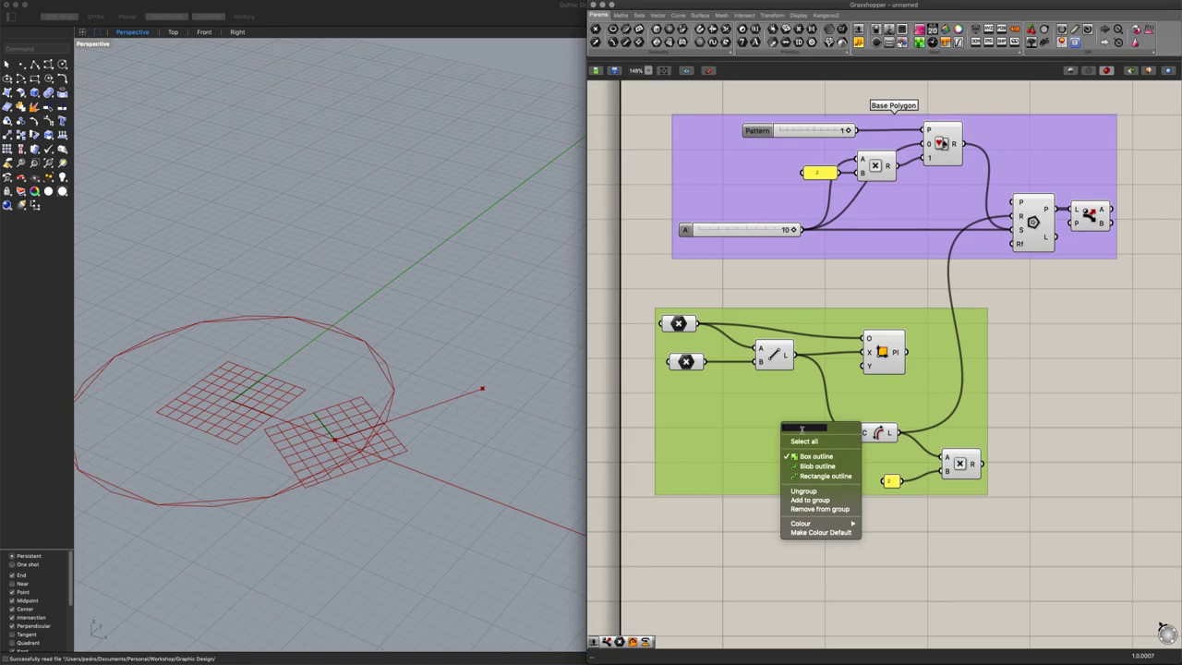
{"action": "type", "text": "Orientation & Scale"}
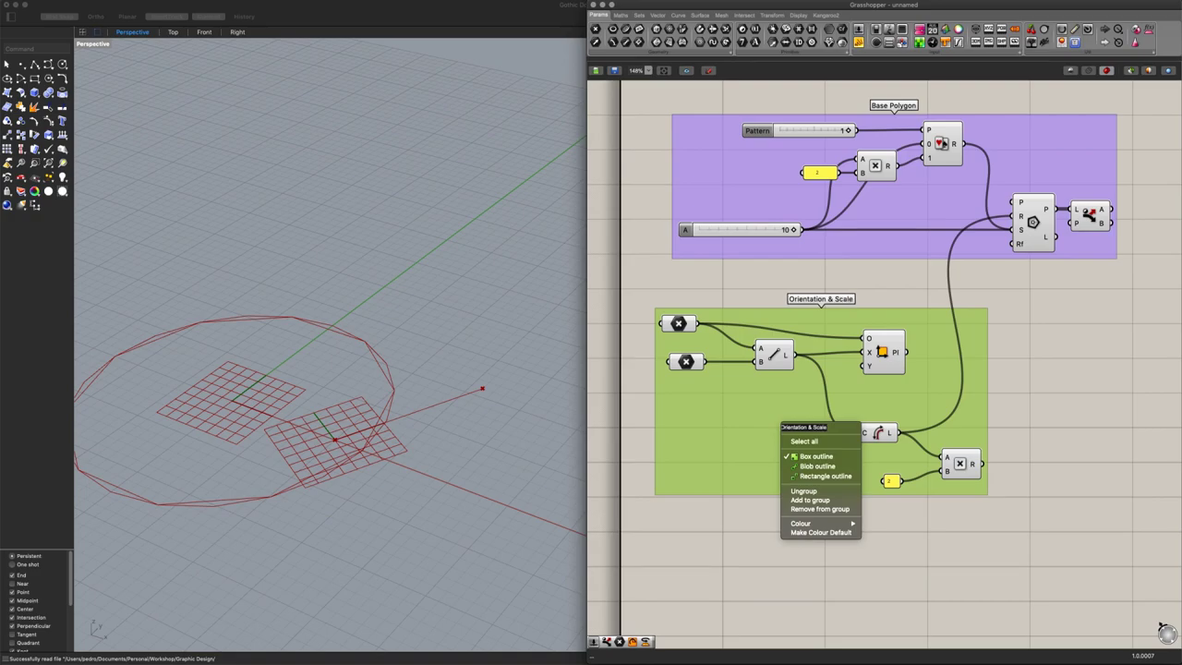
{"action": "key", "text": "Return"}
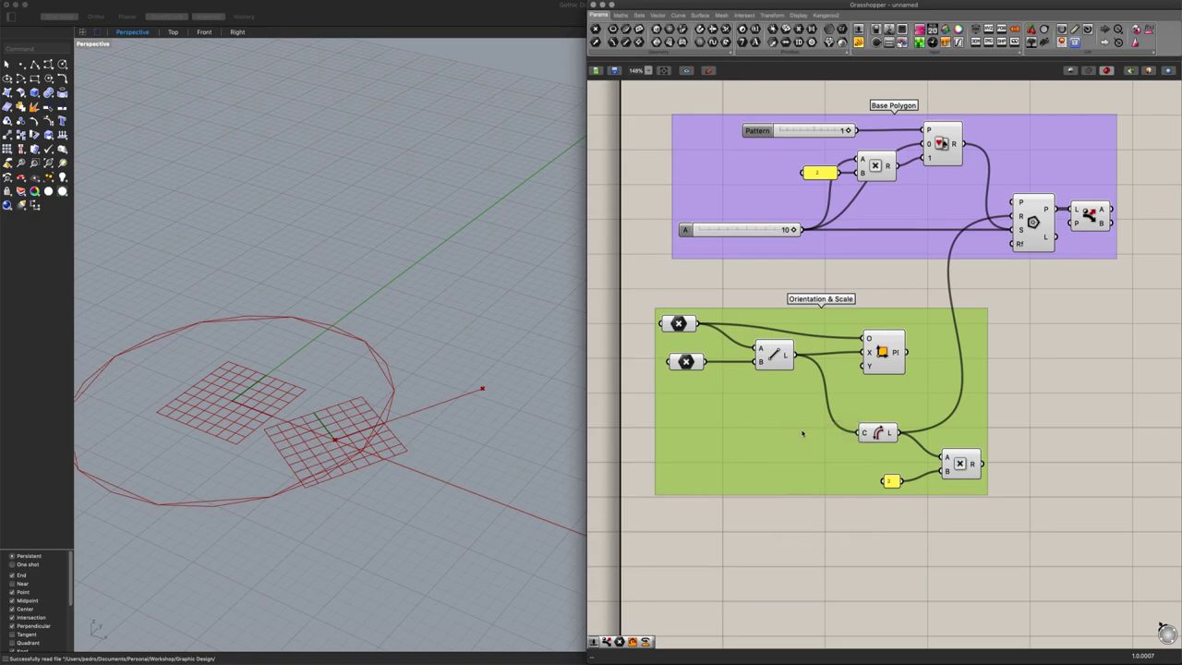
{"action": "left_click_drag", "start_coordinate": [799, 424], "coordinate": [893, 441]}
{"action": "left_click", "coordinate": [898, 579]}
Place an Explode component and connect the base polygon Dispatch's B output to its curve input
{"action": "scroll", "coordinate": [890, 480], "scroll_direction": "down", "scroll_amount": 2}
{"action": "right_click_drag", "start_coordinate": [934, 436], "coordinate": [886, 361]}
{"action": "scroll", "coordinate": [960, 375], "scroll_direction": "down", "scroll_amount": 1}
{"action": "double_click", "coordinate": [973, 398]}
{"action": "type", "text": "expl"}
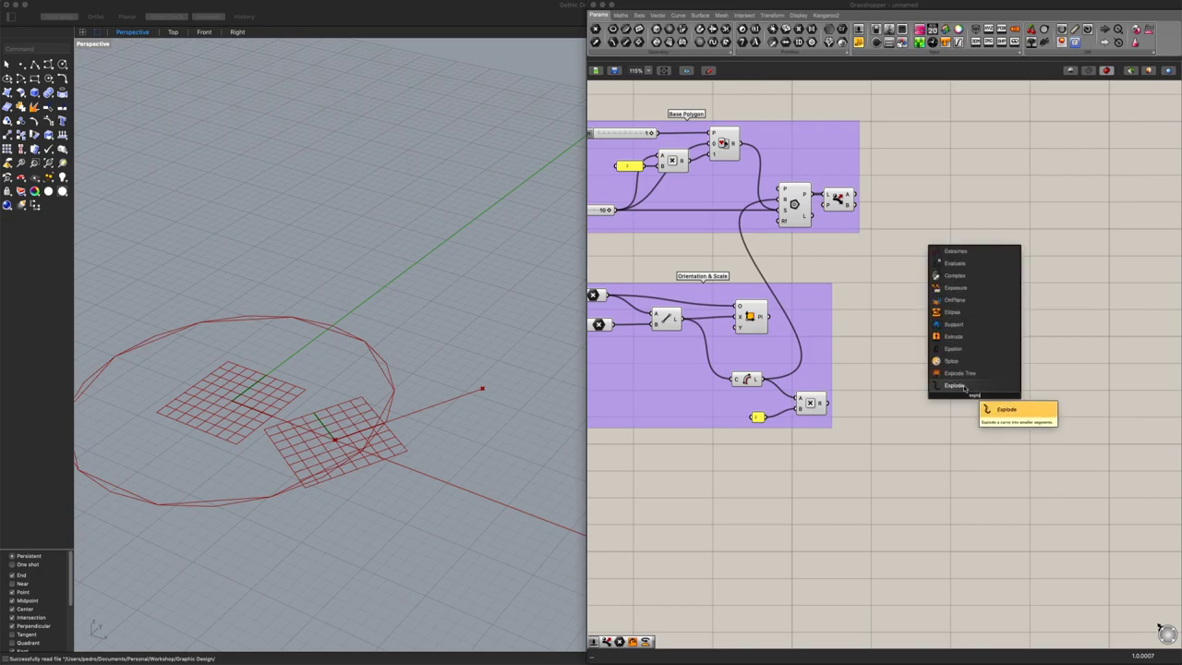
{"action": "key", "text": "Return"}
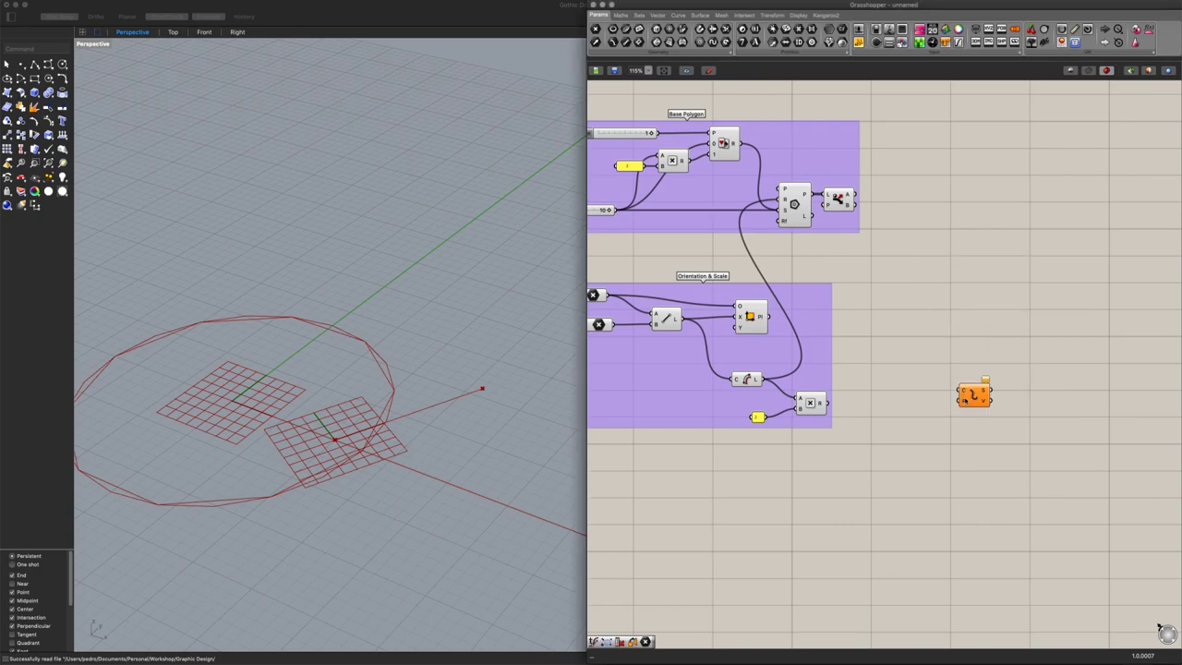
{"action": "left_click_drag", "start_coordinate": [856, 212], "coordinate": [960, 391]}
Graft the Explode component's segments output and reposition the component
{"action": "right_click", "coordinate": [984, 391]}
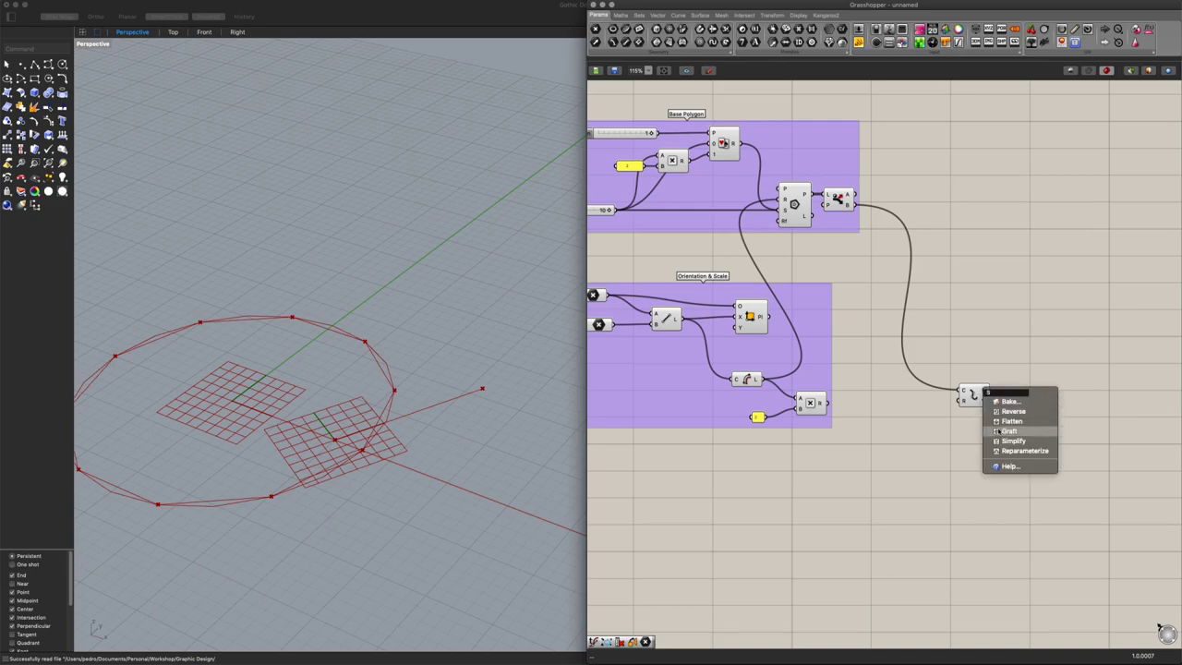
{"action": "left_click", "coordinate": [999, 431]}
{"action": "right_click_drag", "start_coordinate": [992, 443], "coordinate": [893, 400]}
{"action": "left_click_drag", "start_coordinate": [891, 365], "coordinate": [936, 381]}
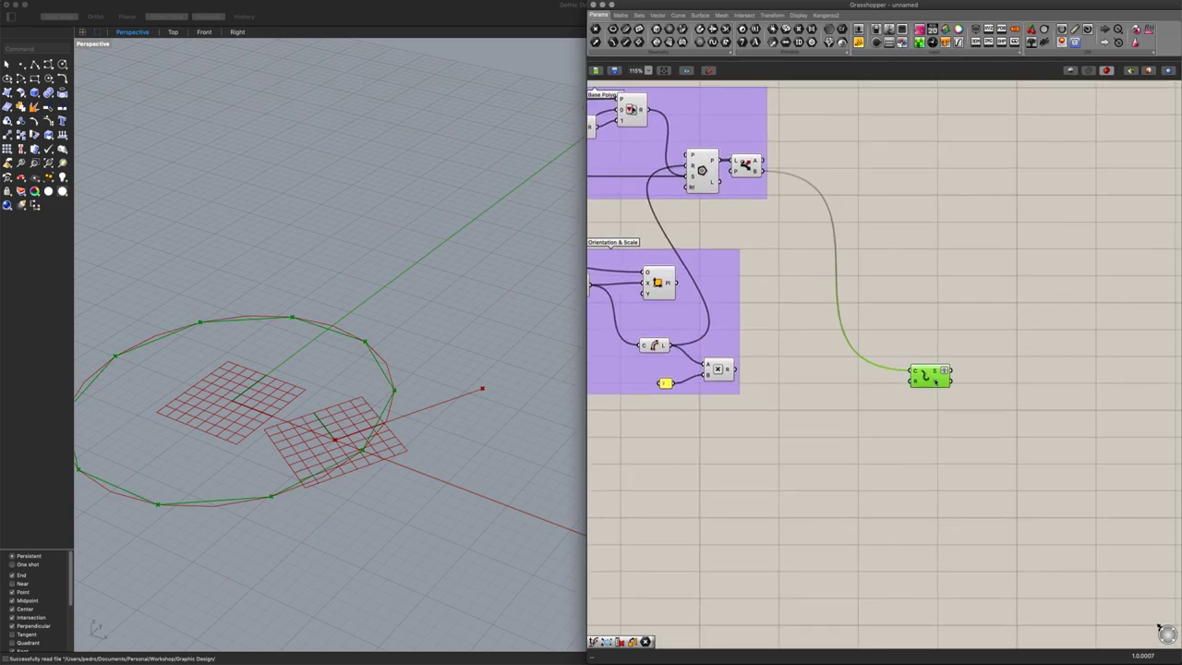
Place an Evaluate Curve component fed by the exploded segments and reparameterize its curve input
{"action": "double_click", "coordinate": [1023, 404]}
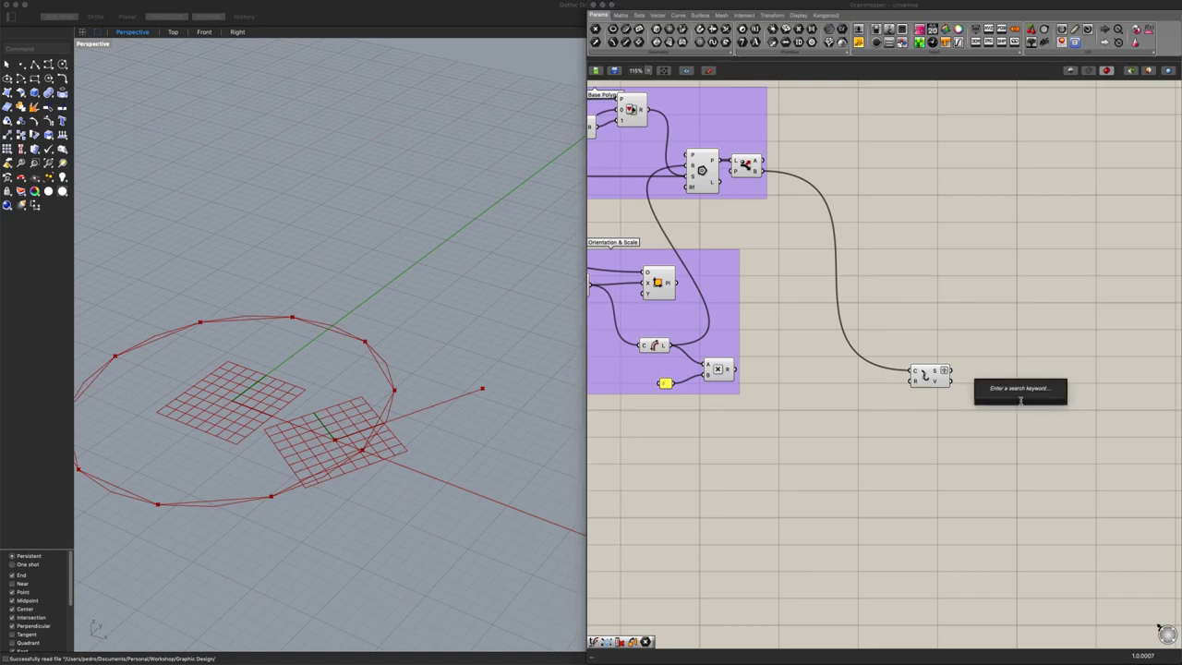
{"action": "type", "text": "eval"}
{"action": "left_click", "coordinate": [1016, 378]}
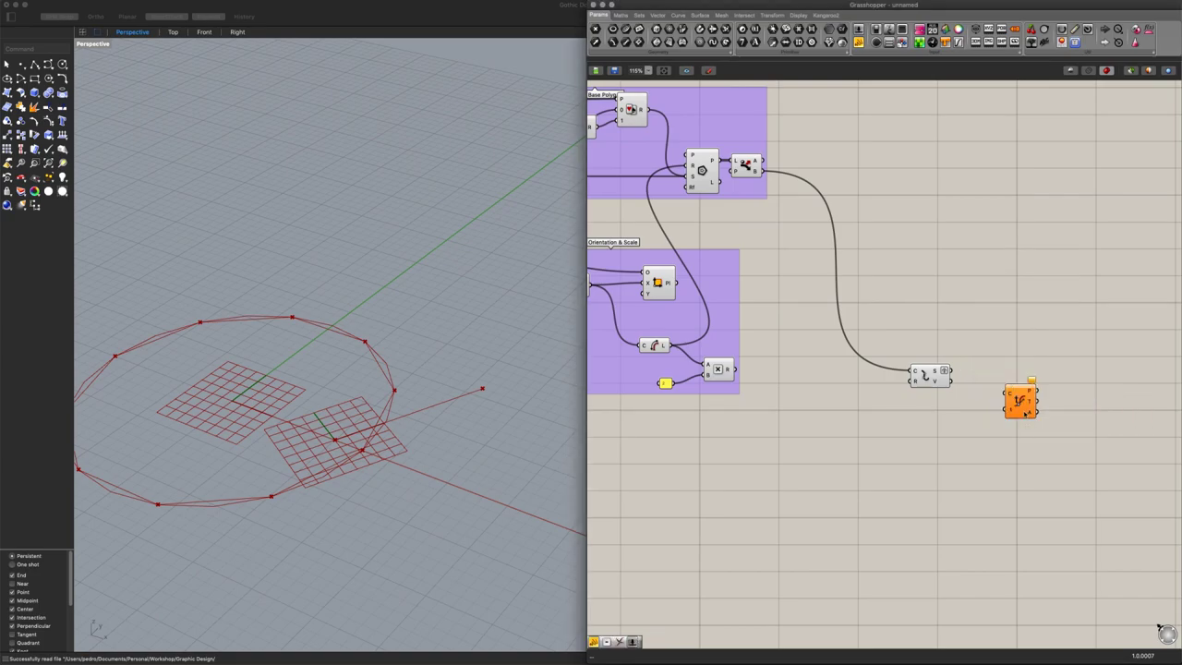
{"action": "left_click_drag", "start_coordinate": [955, 373], "coordinate": [1017, 382]}
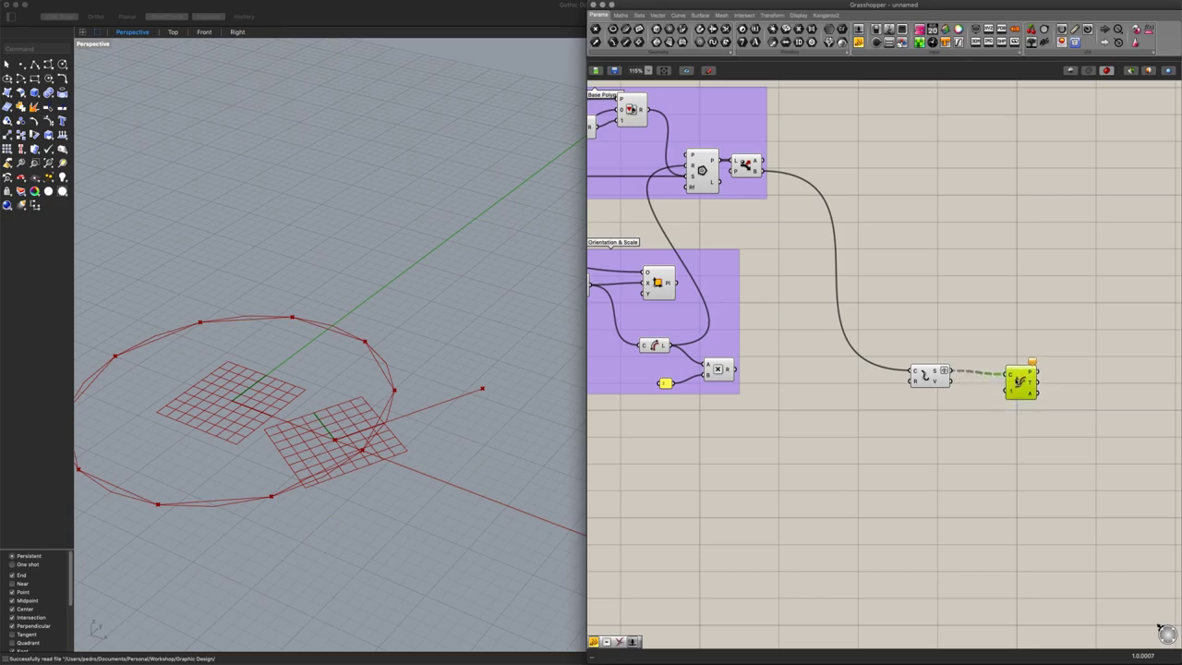
{"action": "right_click", "coordinate": [1015, 378]}
{"action": "left_click", "coordinate": [1036, 468]}
{"action": "right_click_drag", "start_coordinate": [1006, 451], "coordinate": [1030, 323]}
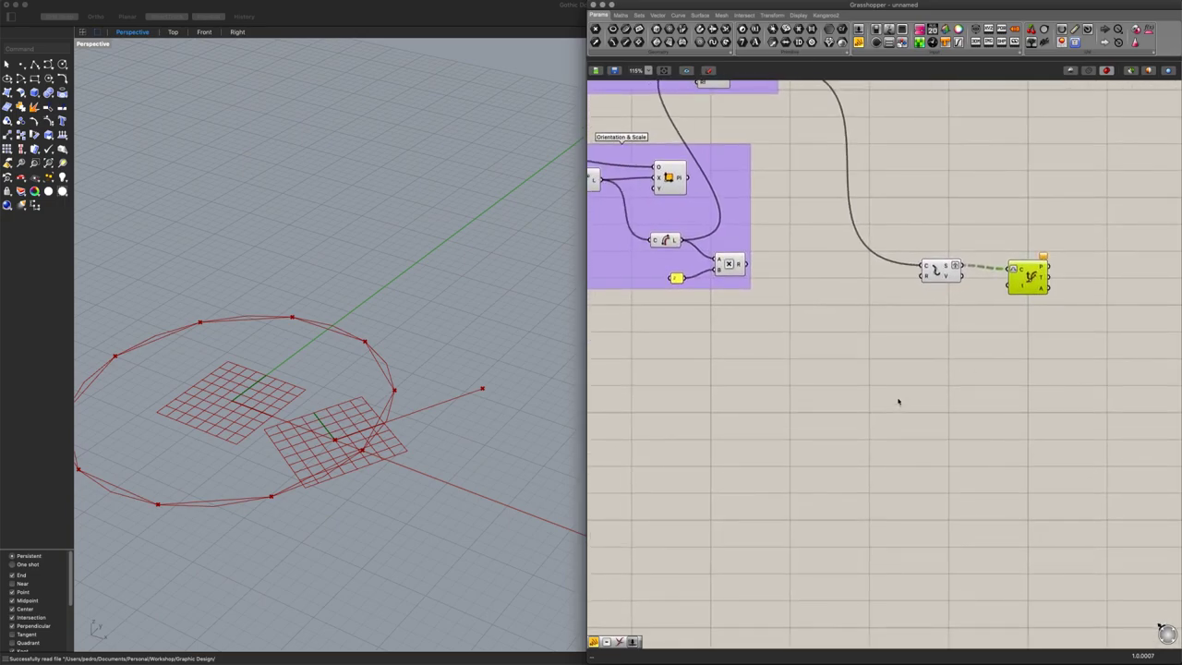
Place a Subtraction component below the Explode component
{"action": "double_click", "coordinate": [898, 402]}
{"action": "type", "text": "me"}
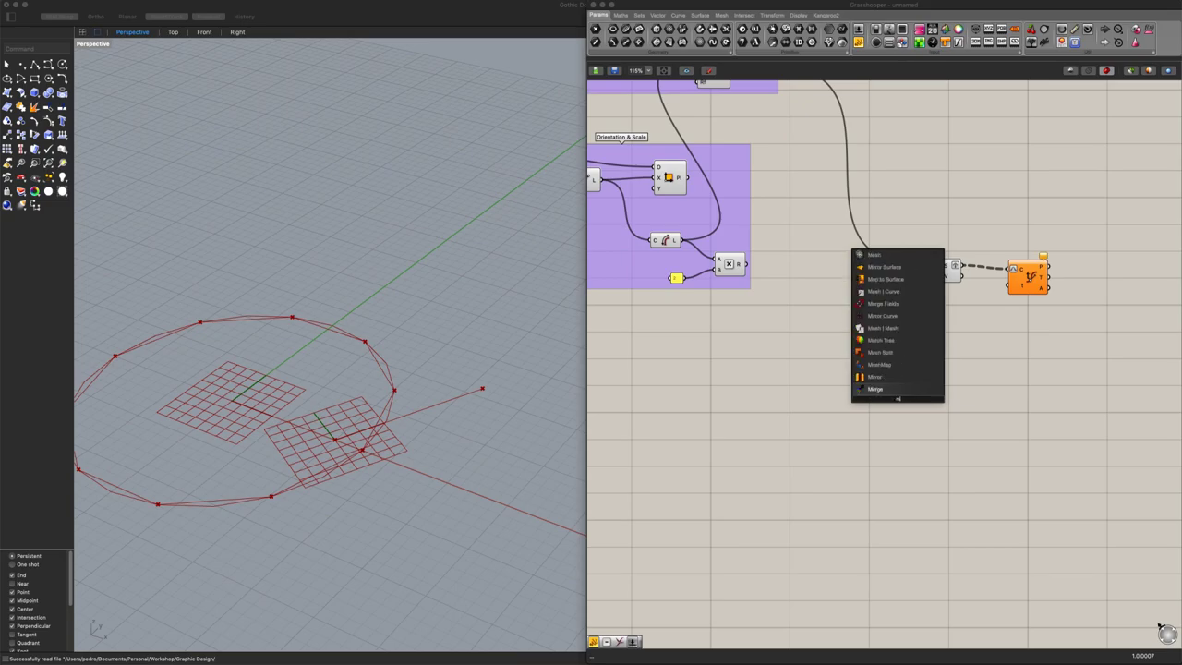
{"action": "key", "text": "BackSpace"}
{"action": "type", "text": "subt"}
{"action": "key", "text": "Return"}
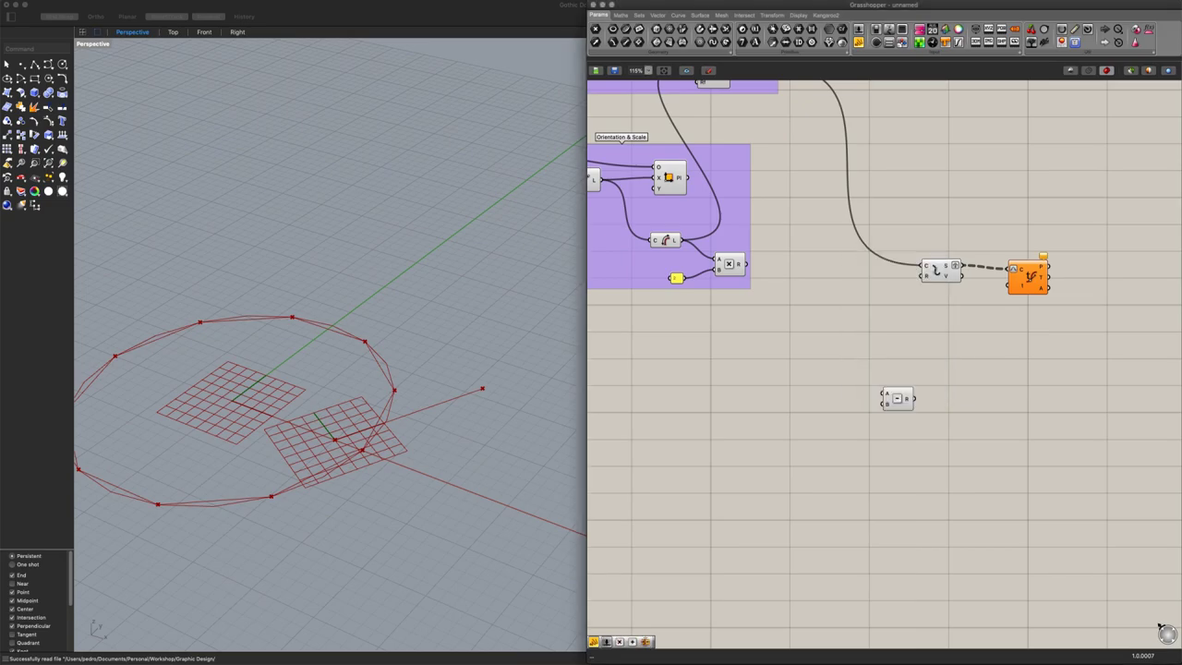
Place an Addition component directly below the Subtraction component
{"action": "double_click", "coordinate": [902, 423]}
{"action": "type", "text": "adi"}
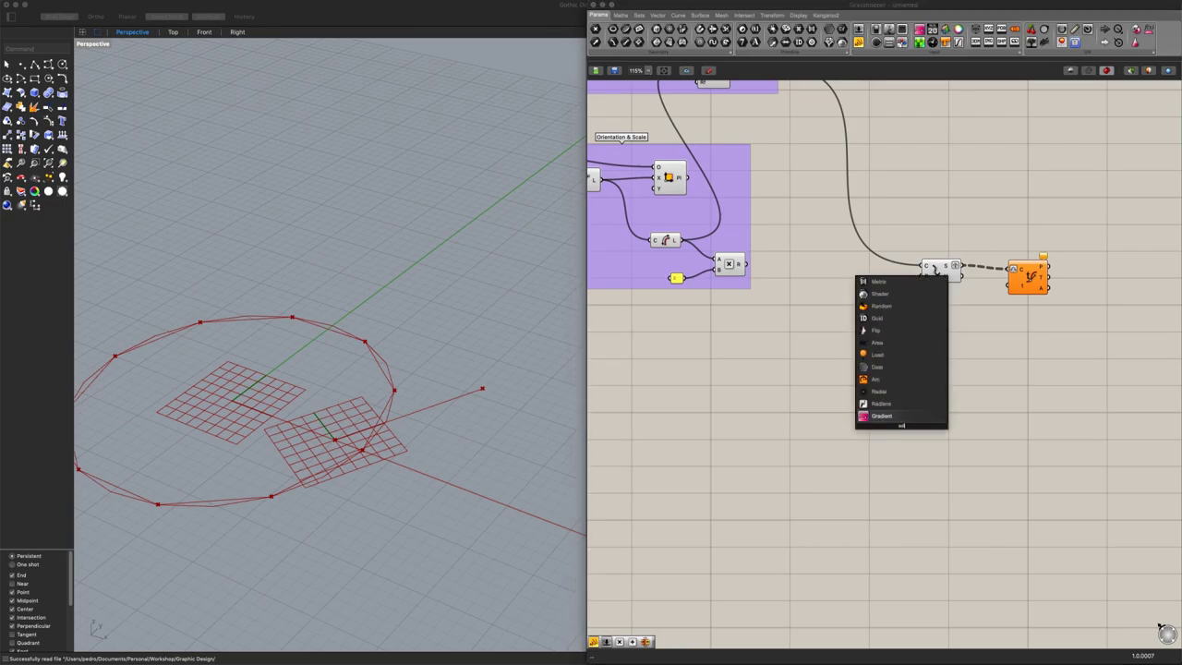
{"action": "type", "text": "dd"}
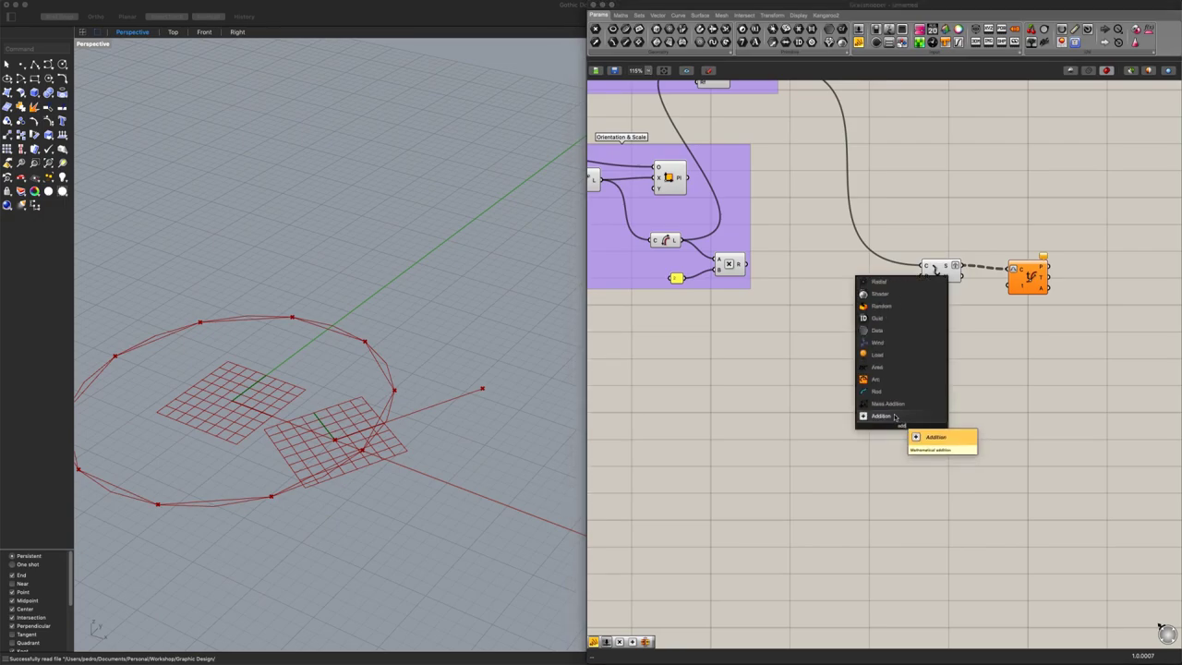
{"action": "key", "text": "Return"}
{"action": "left_click", "coordinate": [895, 428]}
{"action": "left_click", "coordinate": [859, 449]}
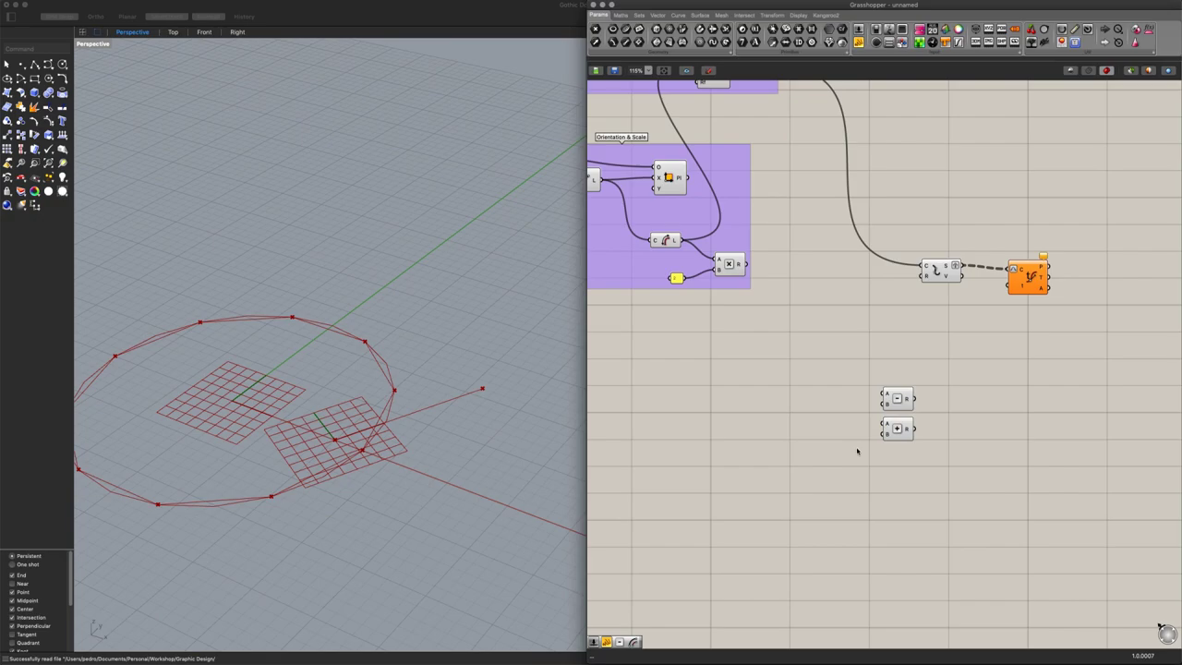
Create a constant-value panel and connect it to the A inputs of both Subtraction and Addition
{"action": "double_click", "coordinate": [816, 402]}
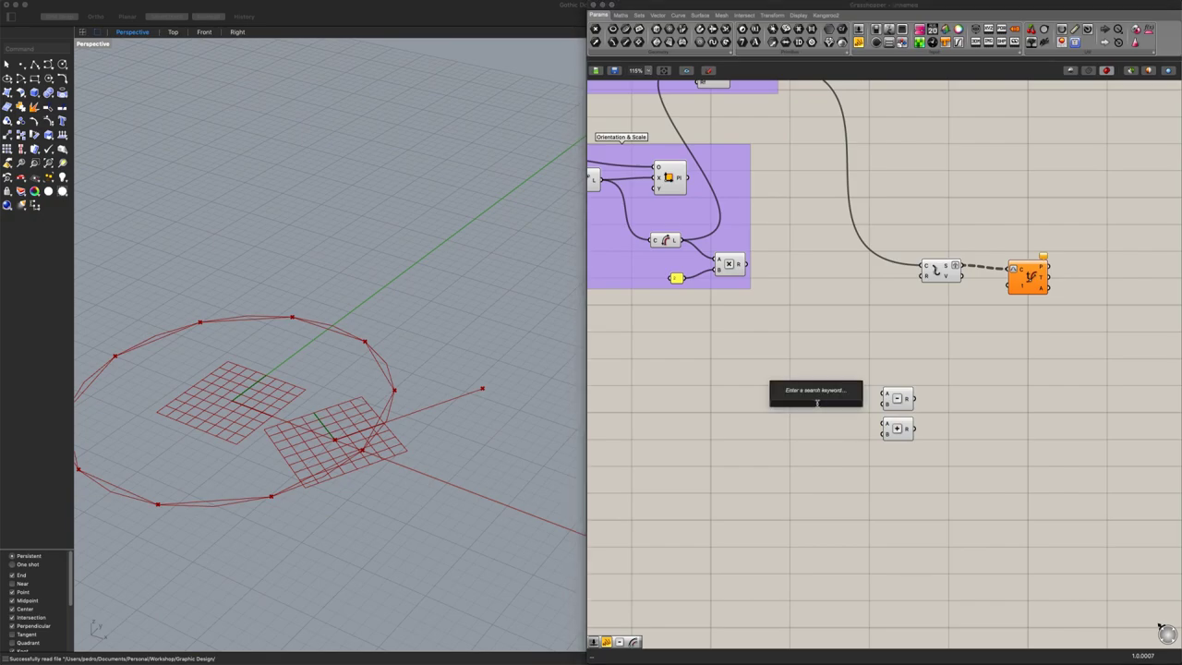
{"action": "type", "text": "85"}
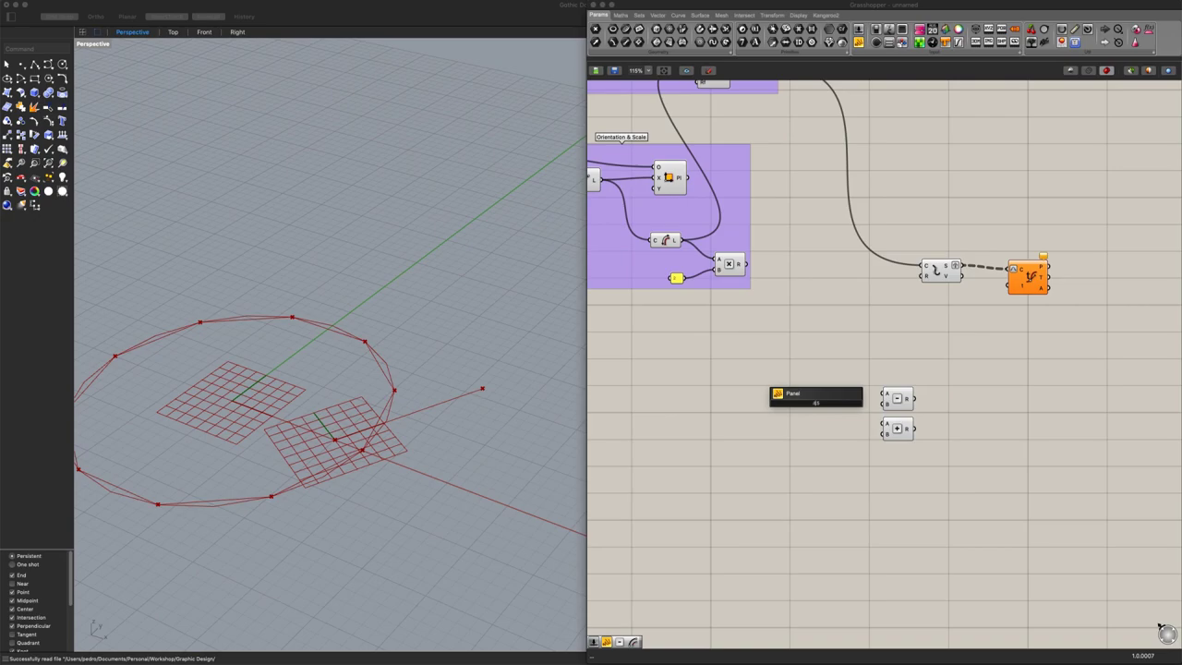
{"action": "key", "text": "Return"}
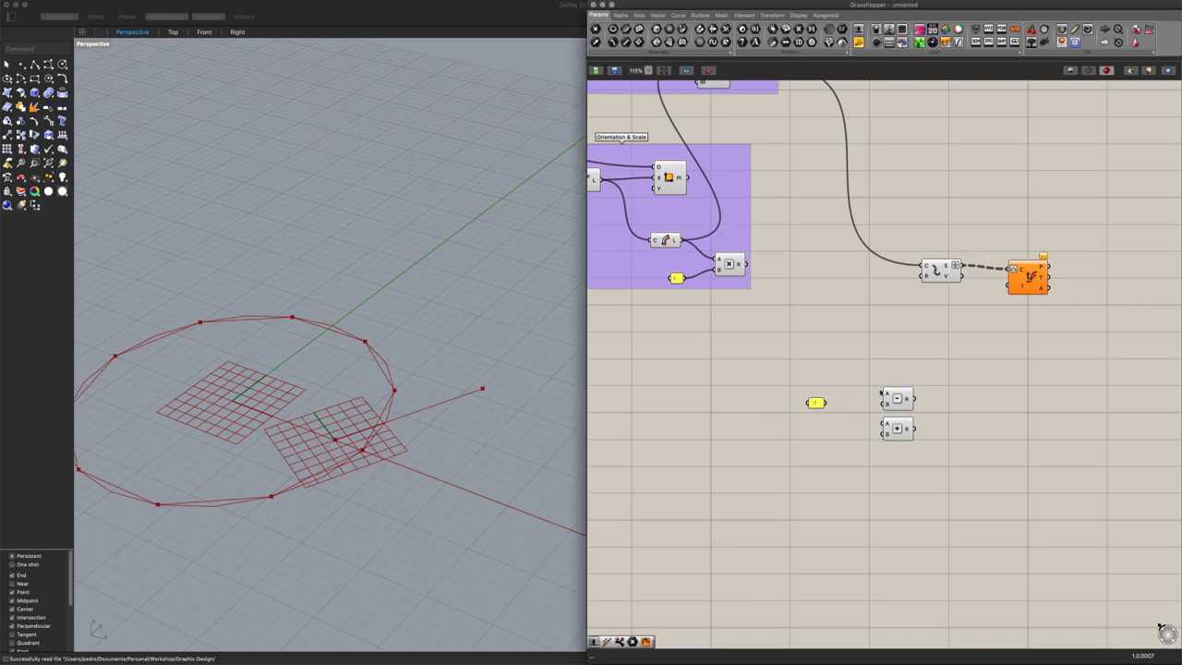
{"action": "left_click_drag", "start_coordinate": [829, 406], "coordinate": [884, 424]}
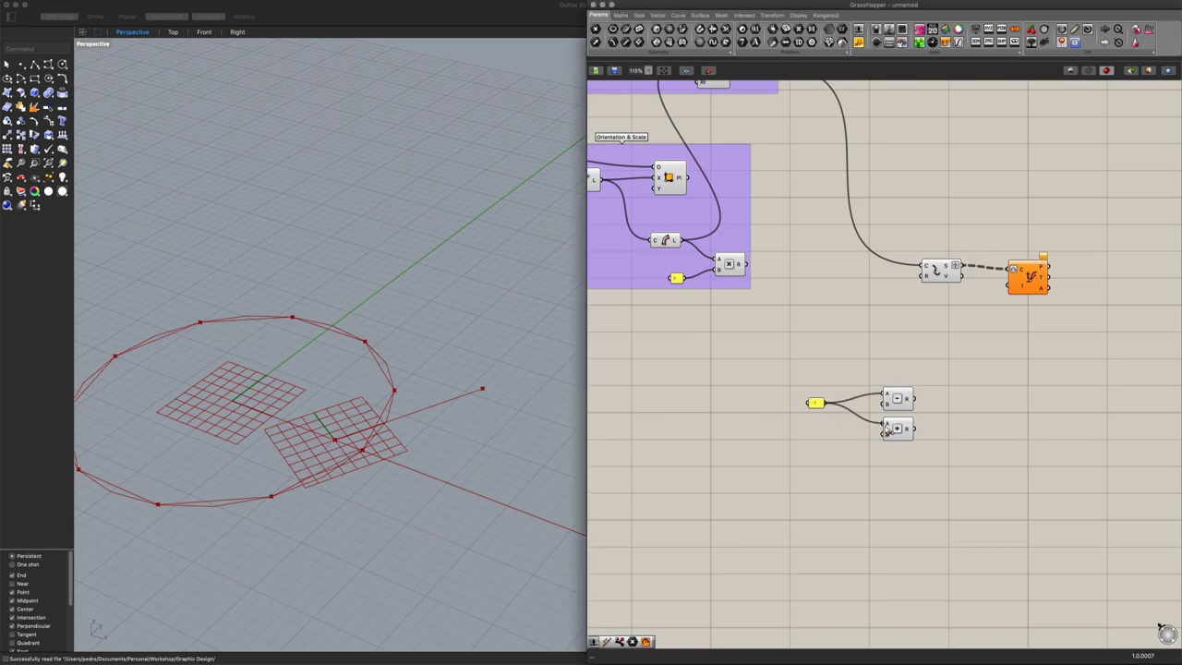
Add a number slider below the panel with two decimal digits and a maximum of 0.50
{"action": "double_click", "coordinate": [809, 444]}
{"action": "type", "text": "slider"}
{"action": "key", "text": "Return"}
{"action": "double_click", "coordinate": [806, 443]}
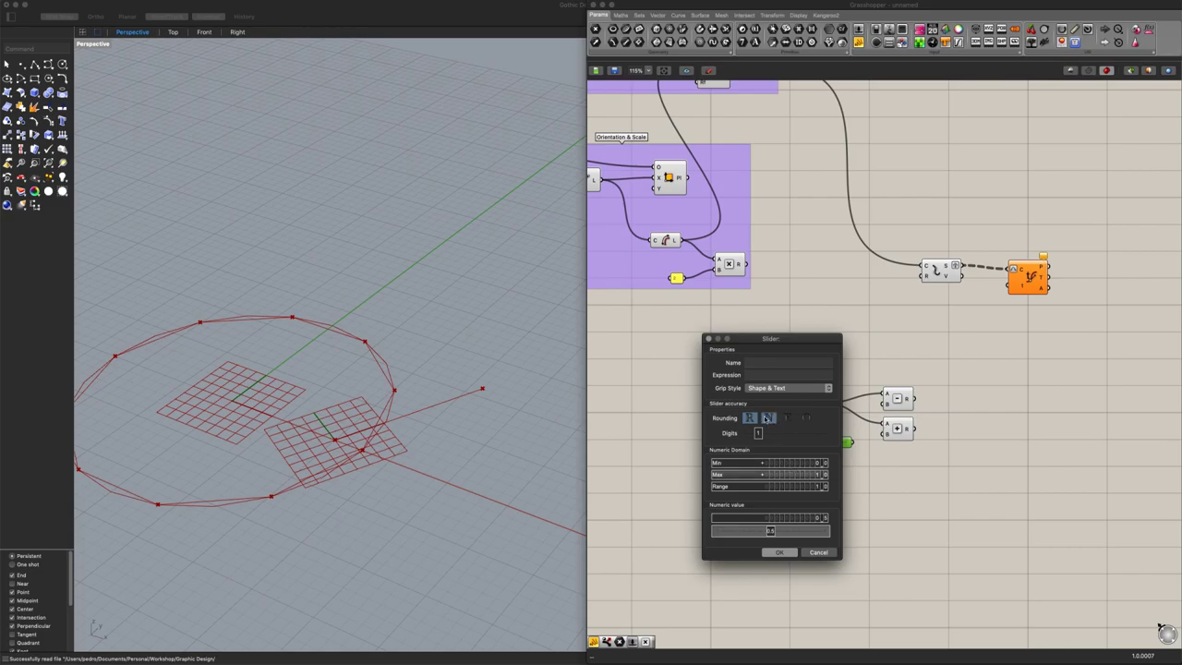
{"action": "left_click", "coordinate": [779, 475]}
{"action": "key", "text": "Return"}
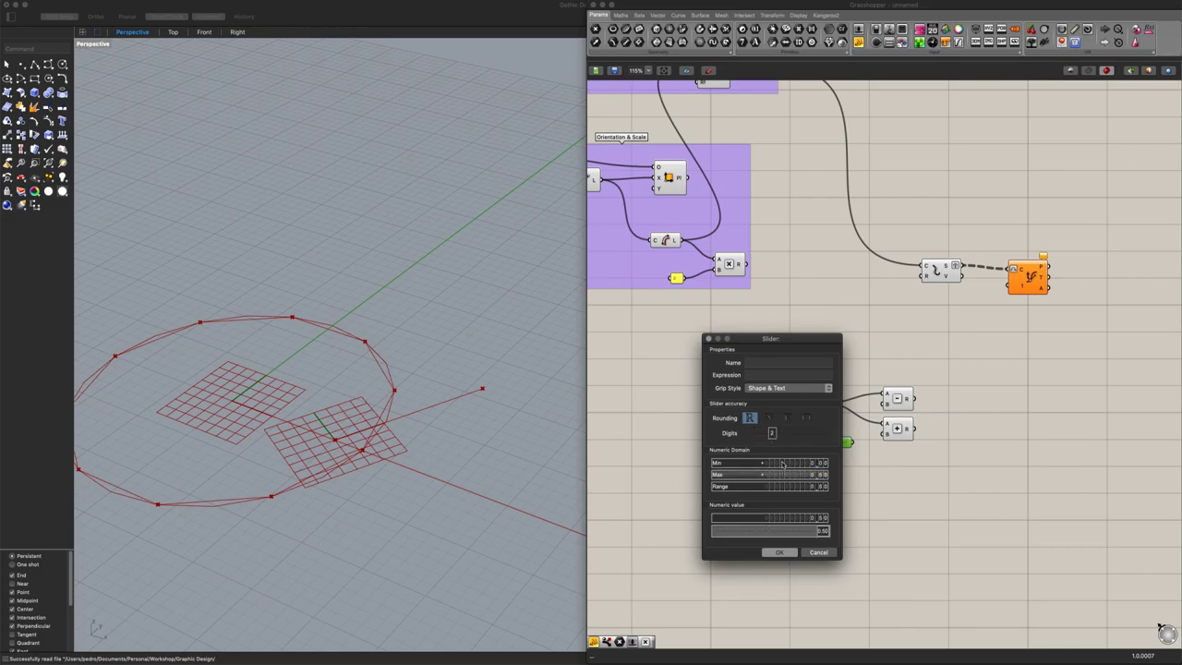
{"action": "left_click", "coordinate": [778, 552]}
Connect the slider to both B inputs, and feed the Subtraction and Addition results into Evaluate Curve's t input
{"action": "left_click_drag", "start_coordinate": [855, 444], "coordinate": [885, 431]}
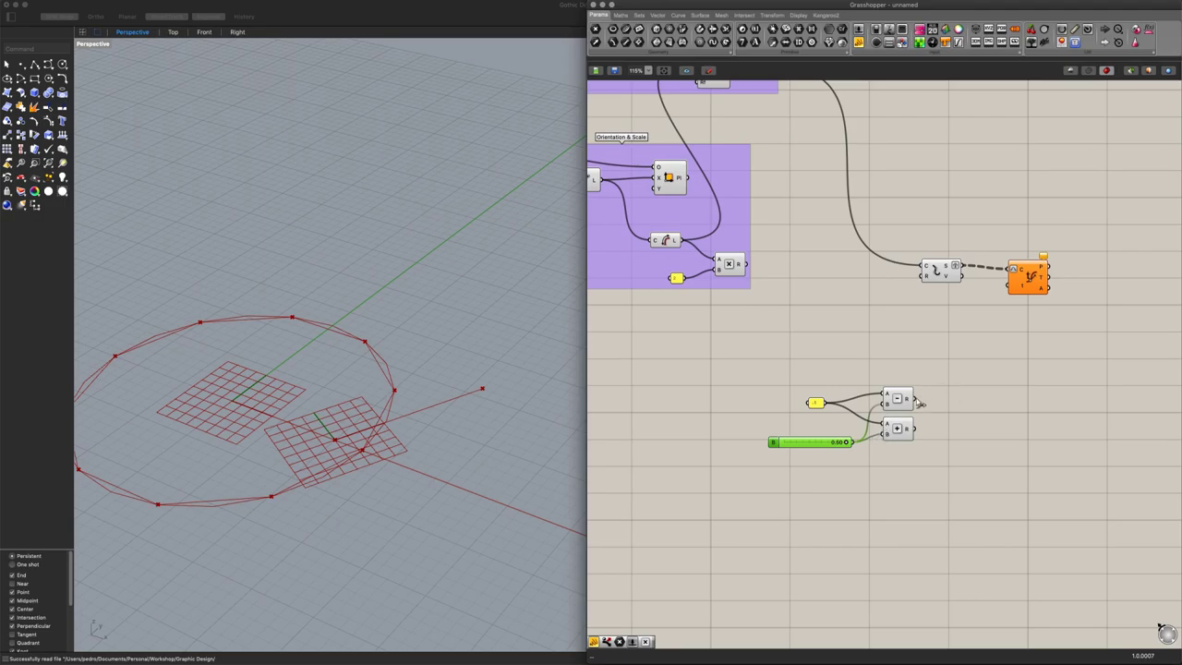
{"action": "left_click_drag", "start_coordinate": [1005, 311], "coordinate": [1009, 286]}
{"action": "left_click_drag", "start_coordinate": [914, 429], "coordinate": [1010, 289], "text": "shift"}
Group the panel, slider, Subtraction and Addition, tidy their layout, and name the group "Arch Width"
{"action": "left_click_drag", "start_coordinate": [936, 475], "coordinate": [753, 363]}
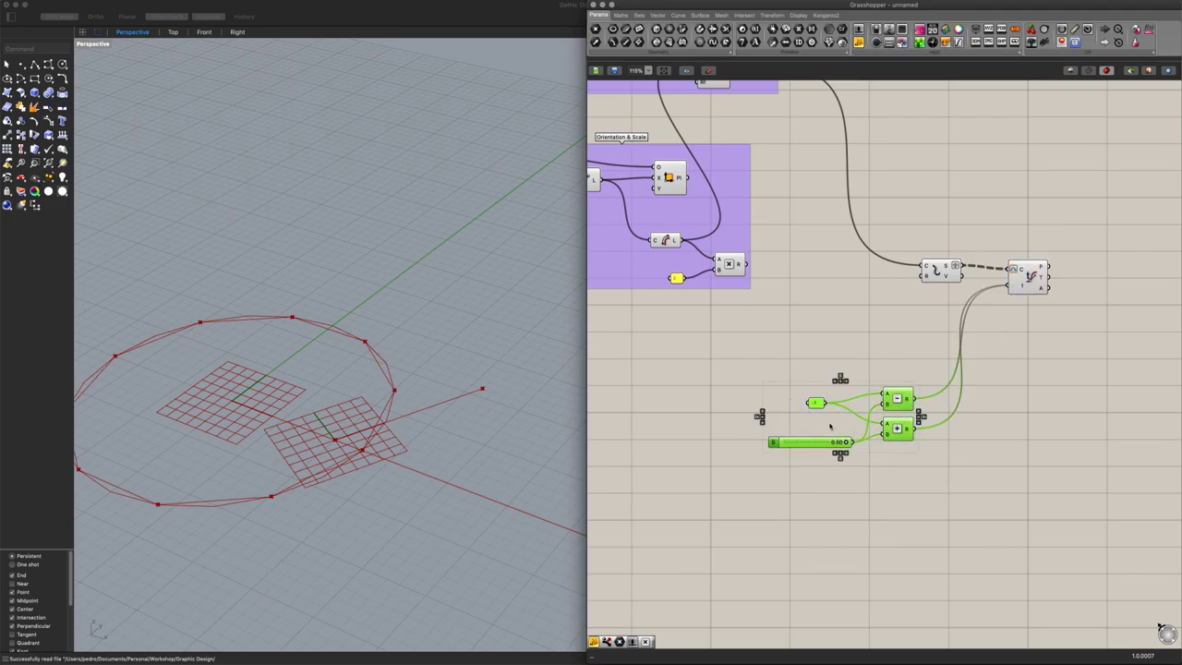
{"action": "right_click", "coordinate": [831, 425]}
{"action": "left_click", "coordinate": [867, 499]}
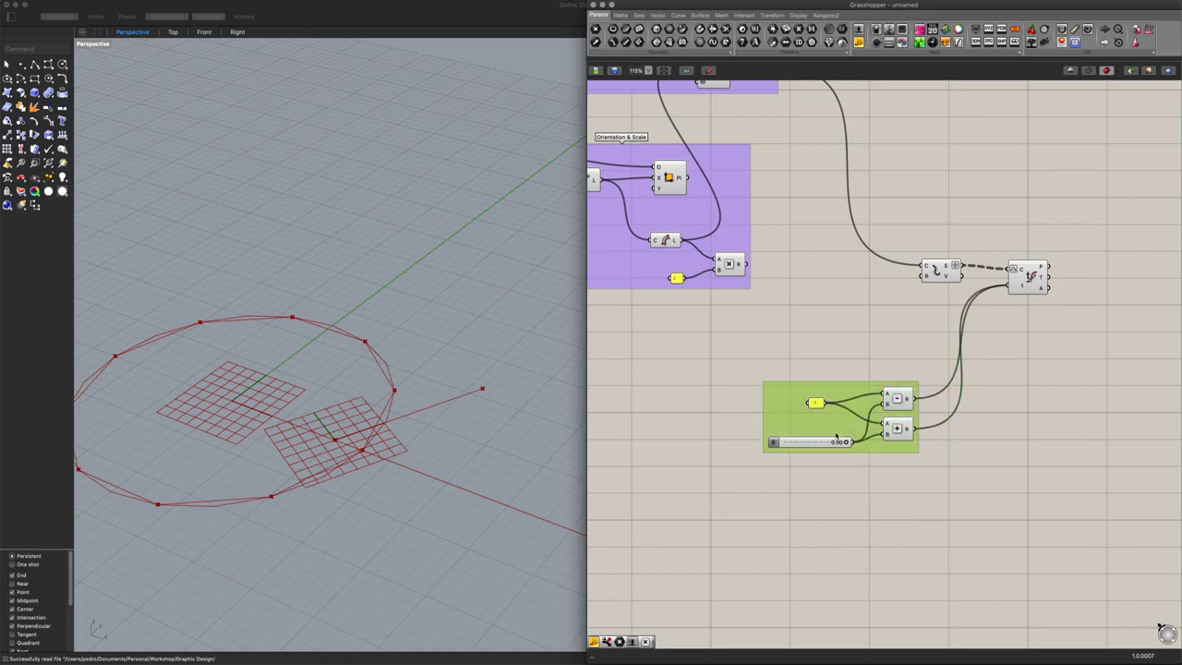
{"action": "left_click_drag", "start_coordinate": [820, 442], "coordinate": [825, 394]}
{"action": "right_click", "coordinate": [831, 417]}
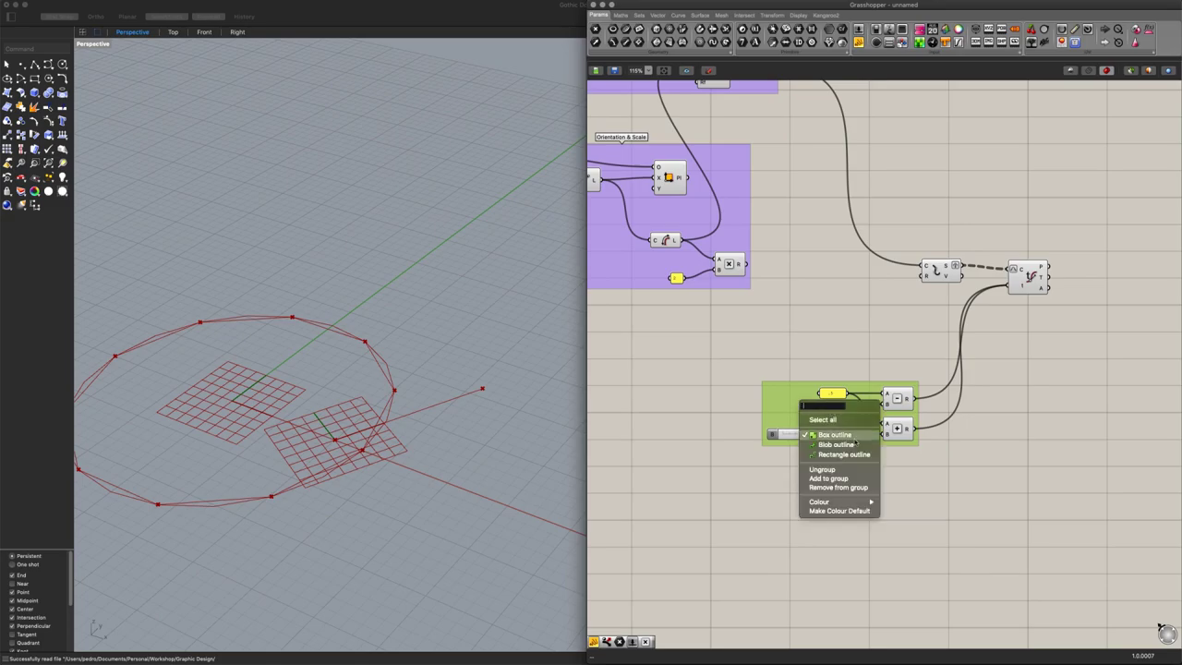
{"action": "type", "text": "Arch Width"}
{"action": "key", "text": "Return"}
Place a Dispatch component beside Evaluate Curve and connect the evaluated points to its list input
{"action": "right_click_drag", "start_coordinate": [1054, 274], "coordinate": [776, 396]}
{"action": "double_click", "coordinate": [835, 360]}
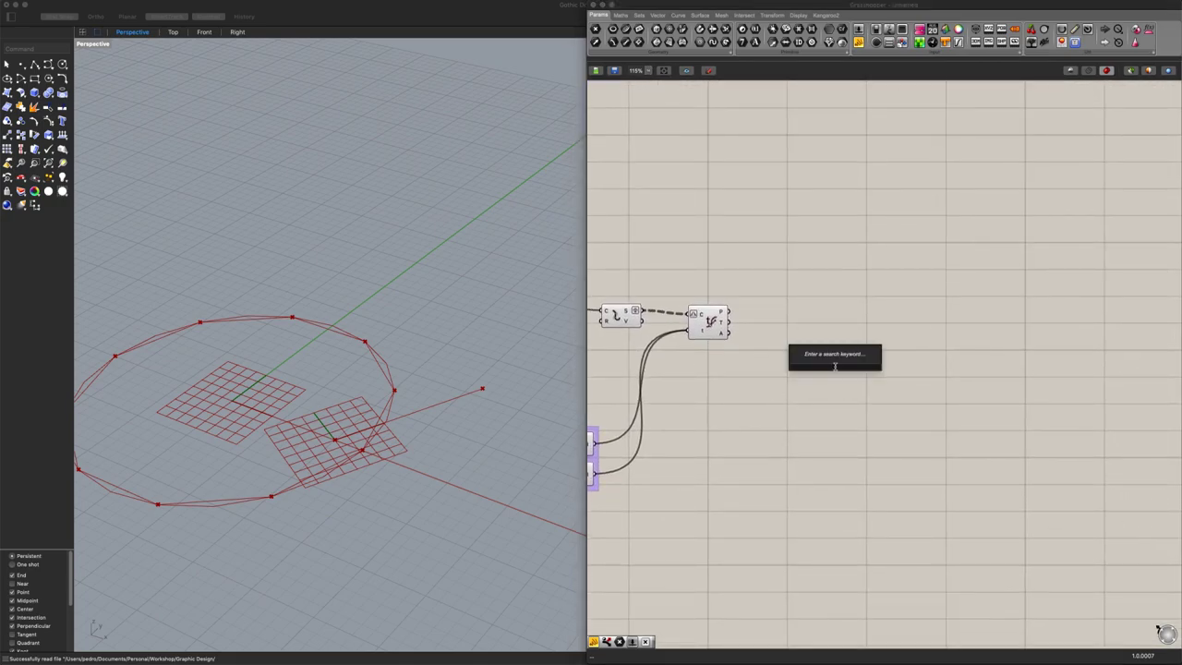
{"action": "type", "text": "di"}
{"action": "left_click", "coordinate": [833, 358]}
{"action": "left_click_drag", "start_coordinate": [736, 319], "coordinate": [831, 317]}
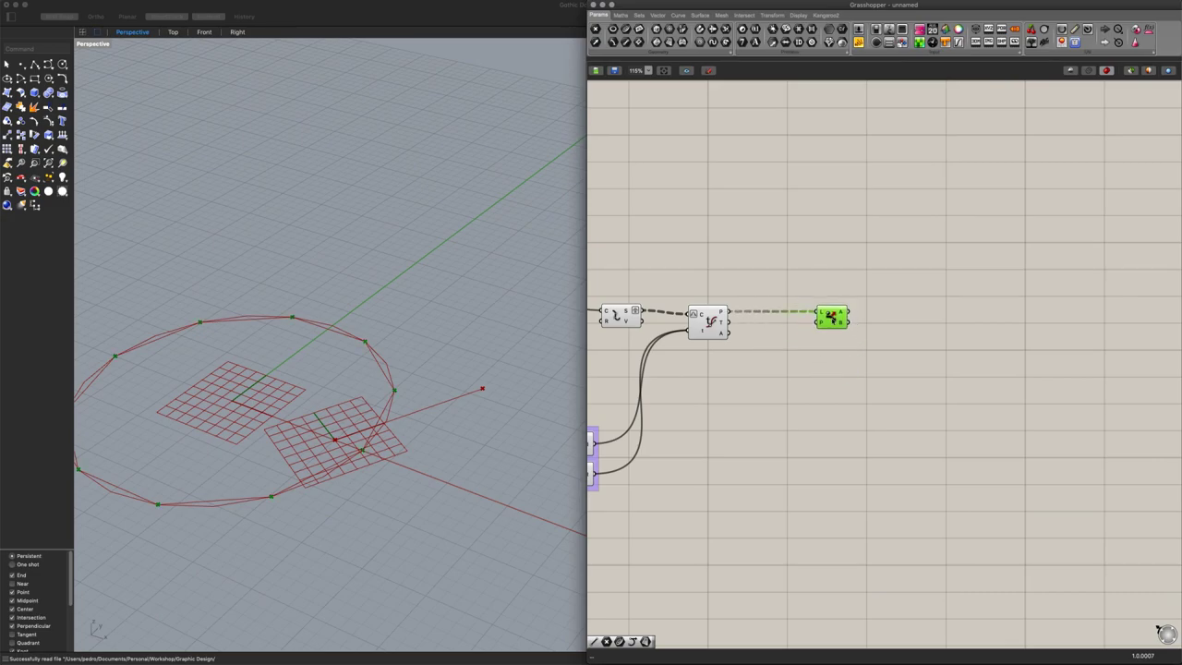
{"action": "scroll", "coordinate": [830, 316], "scroll_direction": "up", "scroll_amount": 2}
{"action": "right_click_drag", "start_coordinate": [833, 322], "coordinate": [858, 325]}
{"action": "left_click_drag", "start_coordinate": [858, 325], "coordinate": [870, 322]}
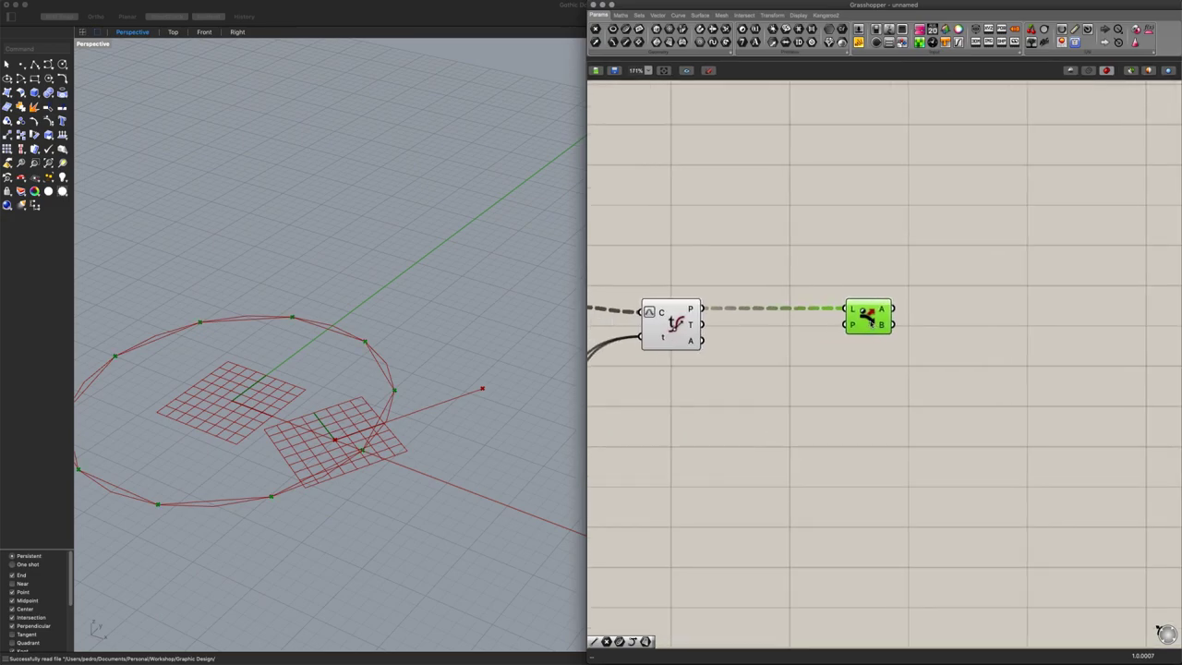
Place a Construct Plane component below Dispatch and connect the evaluated points to its origin input
{"action": "left_click", "coordinate": [818, 375]}
{"action": "double_click", "coordinate": [822, 381]}
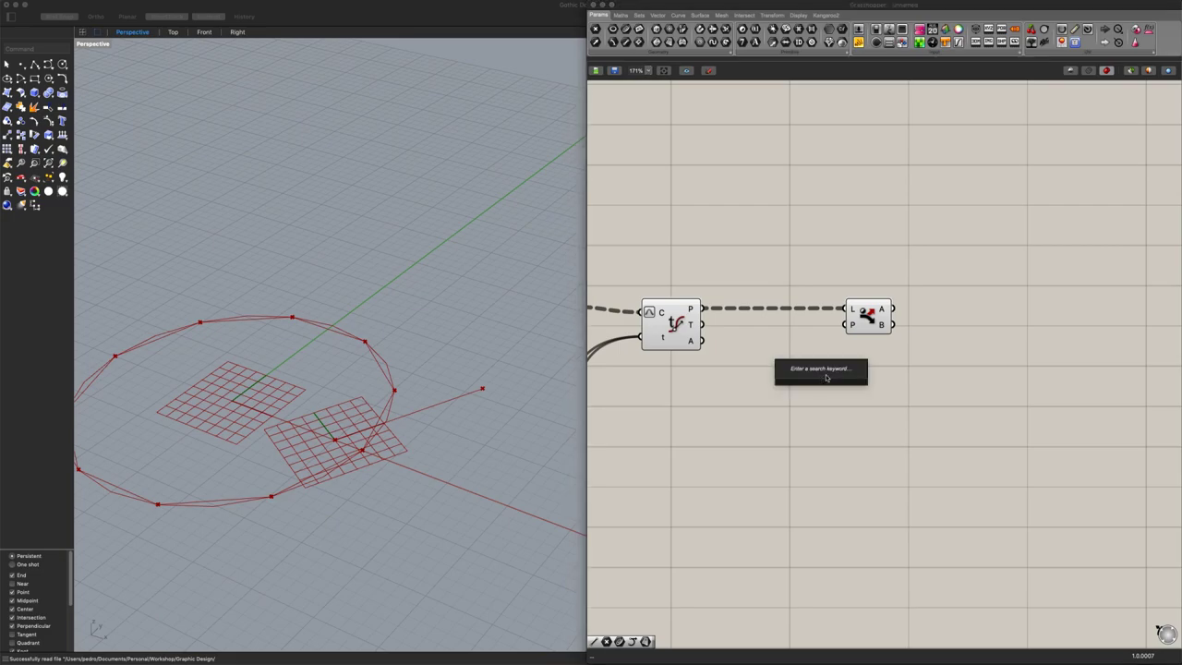
{"action": "type", "text": "const"}
{"action": "key", "text": "Up"}
{"action": "key", "text": "Return"}
{"action": "left_click_drag", "start_coordinate": [820, 386], "coordinate": [864, 394]}
{"action": "left_click", "coordinate": [775, 383]}
{"action": "left_click_drag", "start_coordinate": [705, 308], "coordinate": [870, 389]}
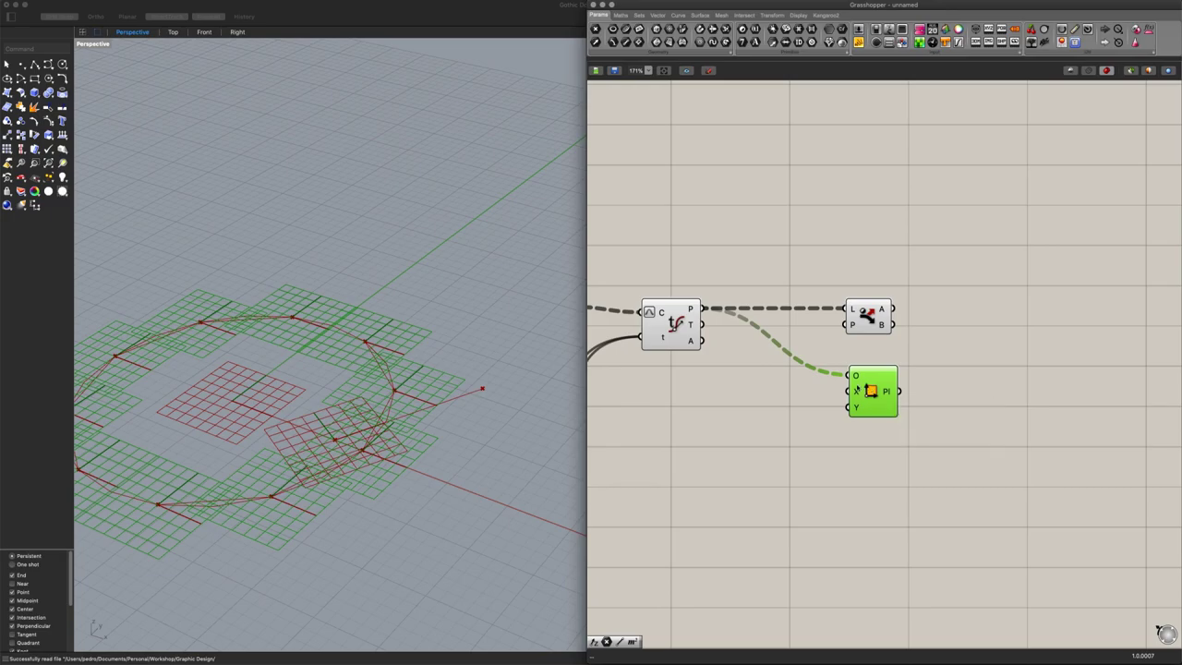
Feed the exploded edge segments into Construct Plane's X input and a Unit Z vector into its Y input
{"action": "right_click_drag", "start_coordinate": [760, 369], "coordinate": [811, 376]}
{"action": "left_click_drag", "start_coordinate": [752, 347], "coordinate": [896, 413]}
{"action": "double_click", "coordinate": [822, 424]}
{"action": "type", "text": "z"}
{"action": "key", "text": "Return"}
{"action": "right_click_drag", "start_coordinate": [259, 420], "coordinate": [314, 423], "text": "shift"}
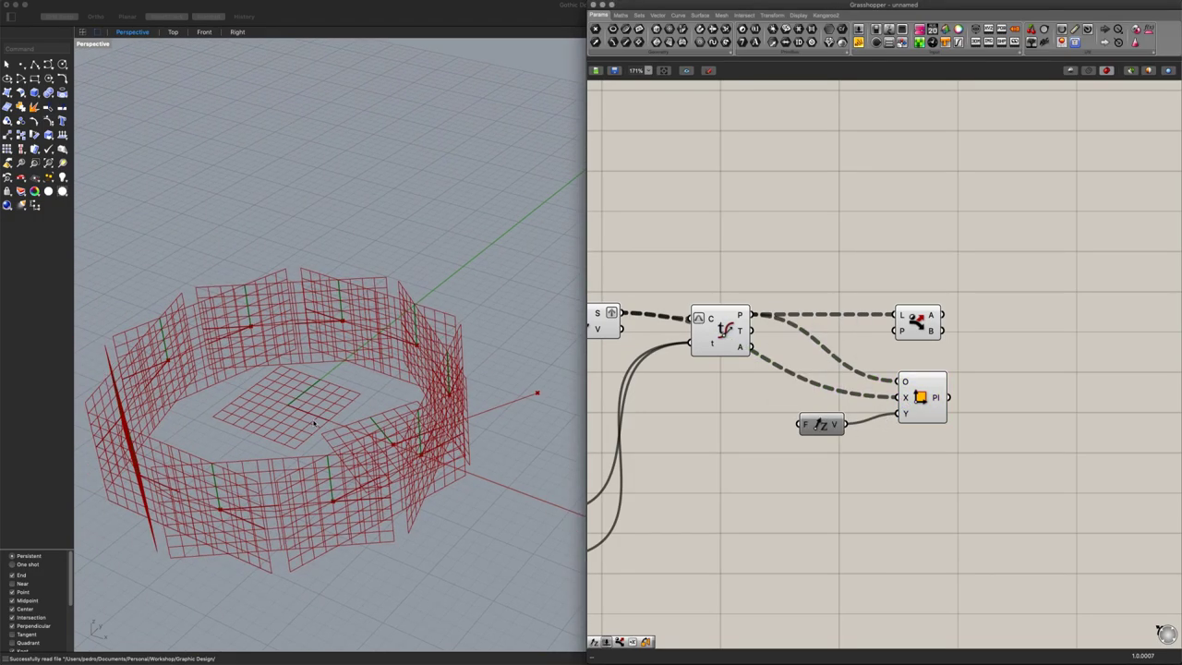
{"action": "scroll", "coordinate": [314, 422], "scroll_direction": "down", "scroll_amount": 4}
{"action": "left_click_drag", "start_coordinate": [829, 426], "coordinate": [850, 417]}
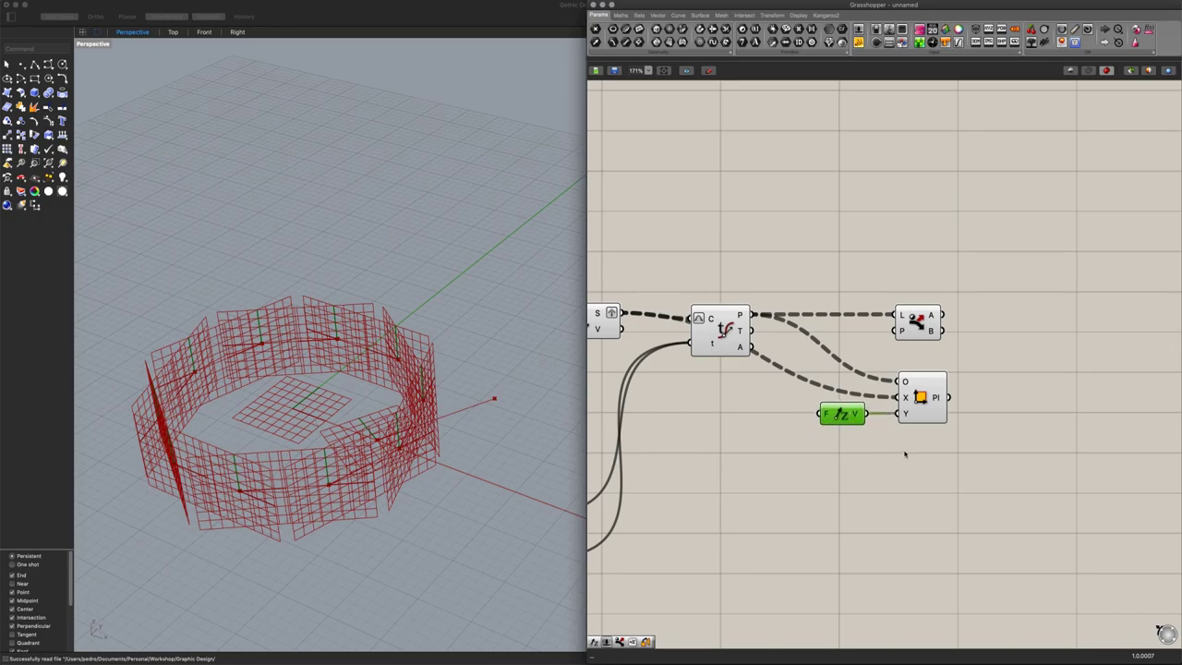
Place a Line component beside Dispatch and connect Dispatch's A and B outputs to its endpoints
{"action": "right_click_drag", "start_coordinate": [1009, 331], "coordinate": [909, 337]}
{"action": "double_click", "coordinate": [945, 354]}
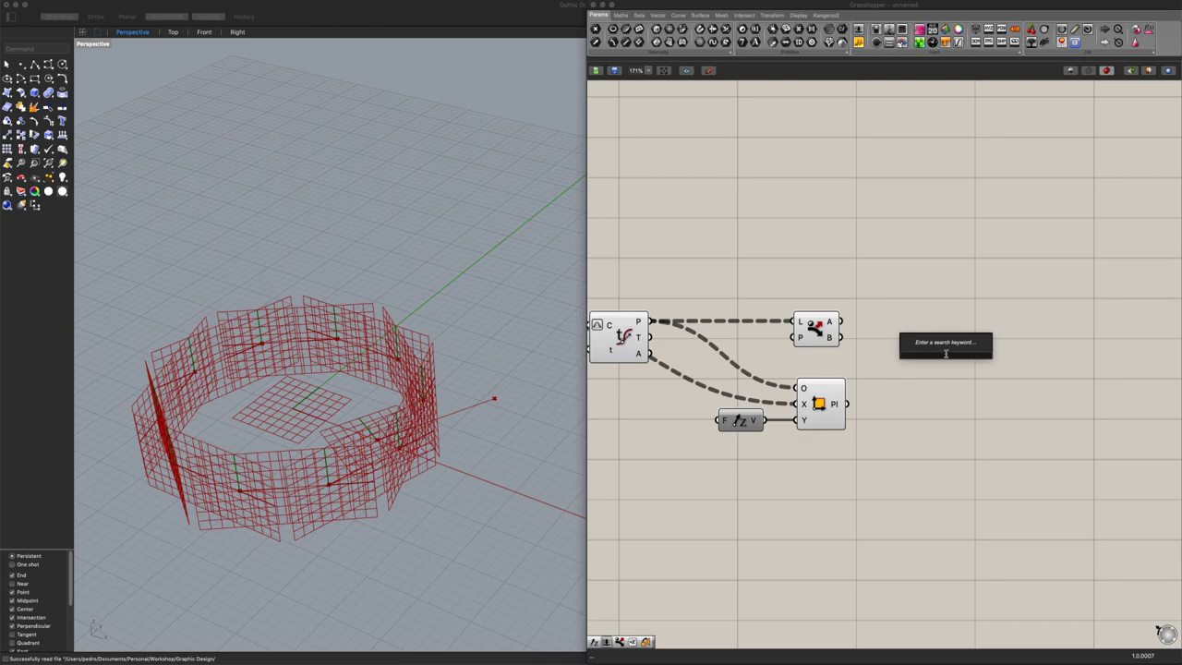
{"action": "type", "text": "line"}
{"action": "left_click", "coordinate": [944, 349]}
{"action": "left_click_drag", "start_coordinate": [840, 322], "coordinate": [924, 347]}
{"action": "left_click_drag", "start_coordinate": [841, 337], "coordinate": [904, 331]}
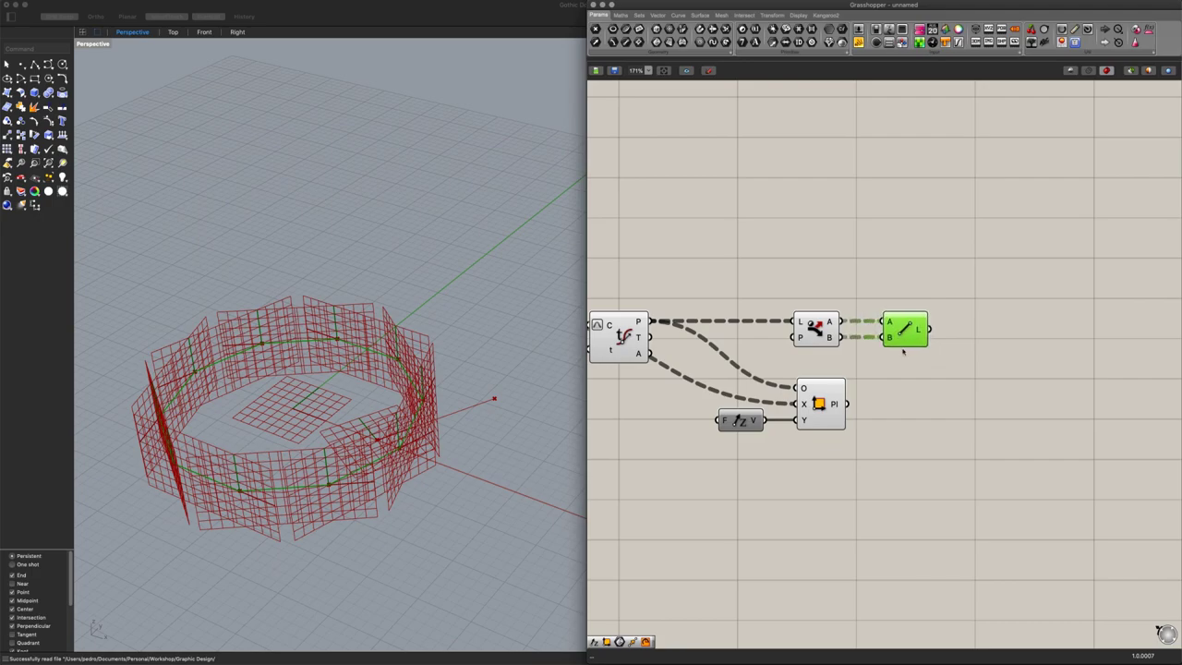
{"action": "left_click", "coordinate": [894, 380]}
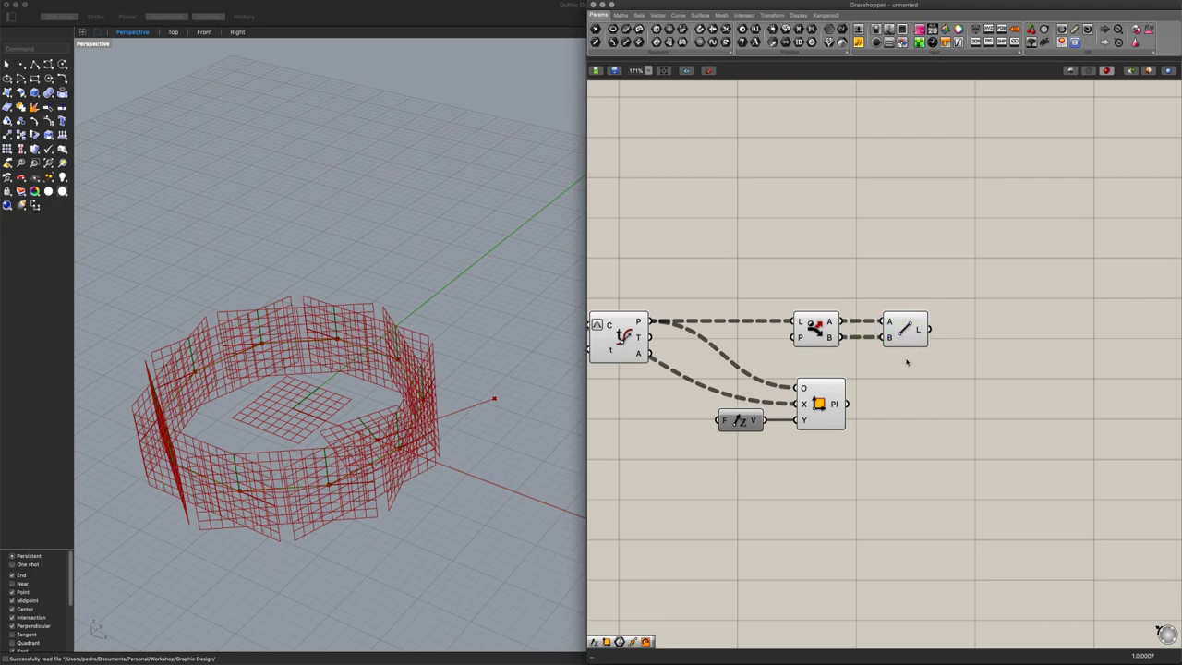
Add a curve Length component and connect the Line output to it
{"action": "double_click", "coordinate": [935, 404]}
{"action": "type", "text": "length"}
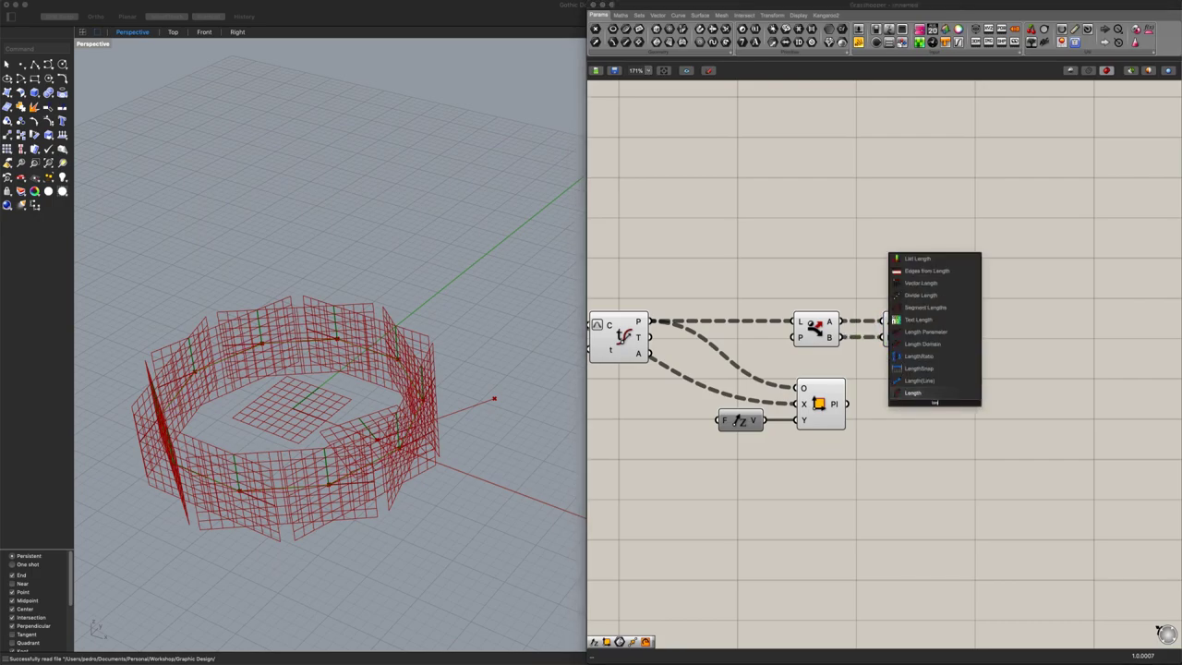
{"action": "left_click", "coordinate": [921, 392]}
{"action": "left_click_drag", "start_coordinate": [940, 329], "coordinate": [1011, 393]}
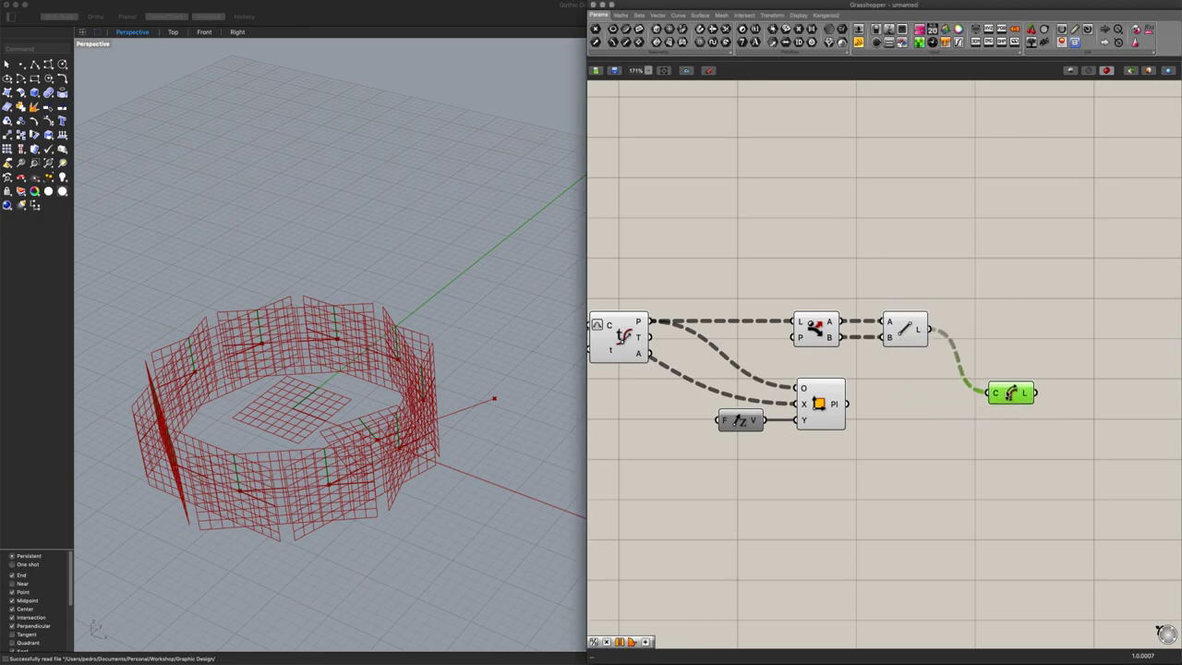
{"action": "left_click", "coordinate": [964, 430]}
Add an Arc component, with the constructed planes as its plane input and the line lengths as its radius
{"action": "double_click", "coordinate": [965, 425]}
{"action": "type", "text": "arc"}
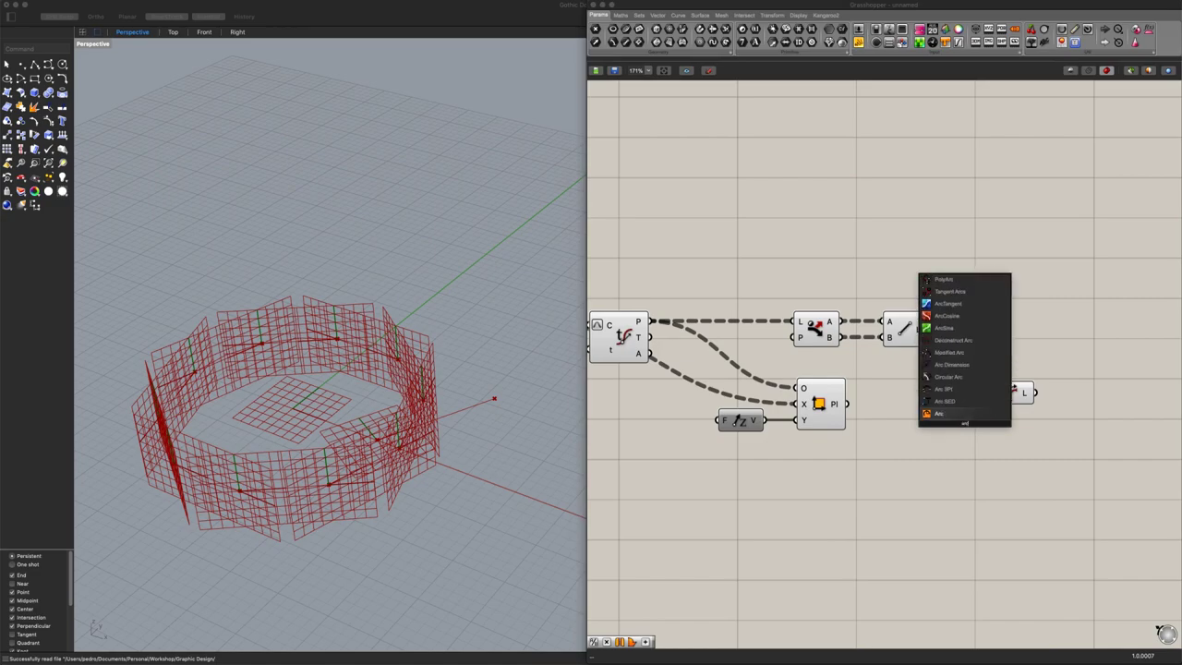
{"action": "left_click", "coordinate": [956, 413]}
{"action": "left_click_drag", "start_coordinate": [956, 414], "coordinate": [1139, 381]}
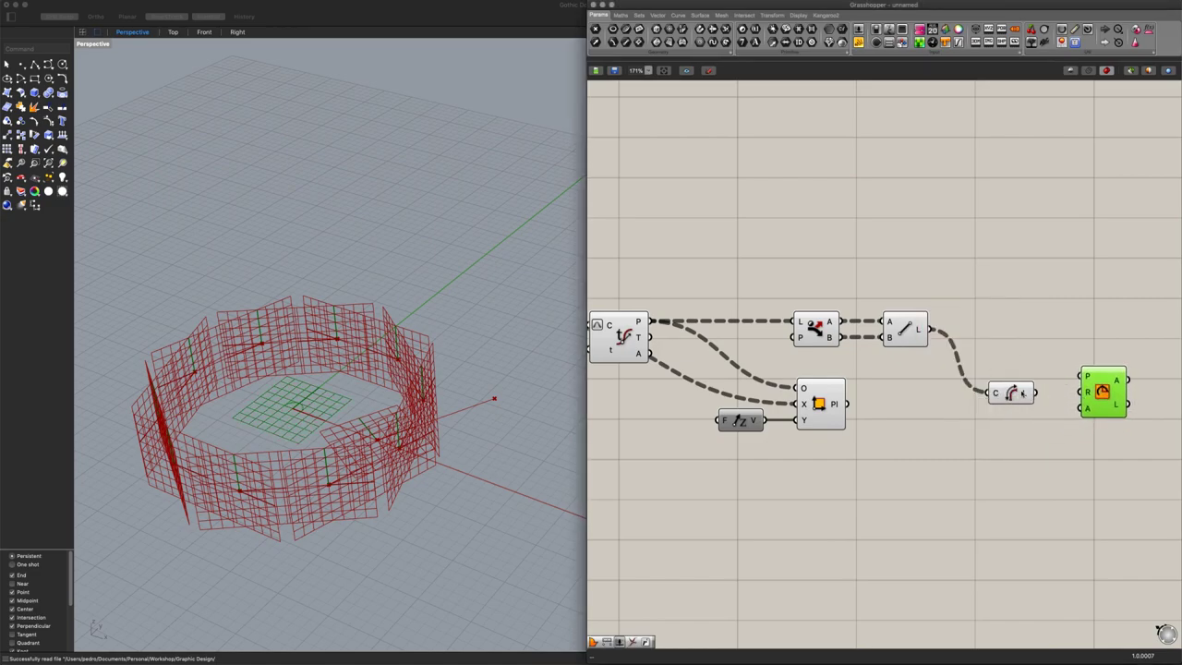
{"action": "left_click_drag", "start_coordinate": [1069, 396], "coordinate": [1072, 393]}
{"action": "left_click_drag", "start_coordinate": [847, 404], "coordinate": [1082, 377]}
{"action": "right_click_drag", "start_coordinate": [950, 408], "coordinate": [850, 410]}
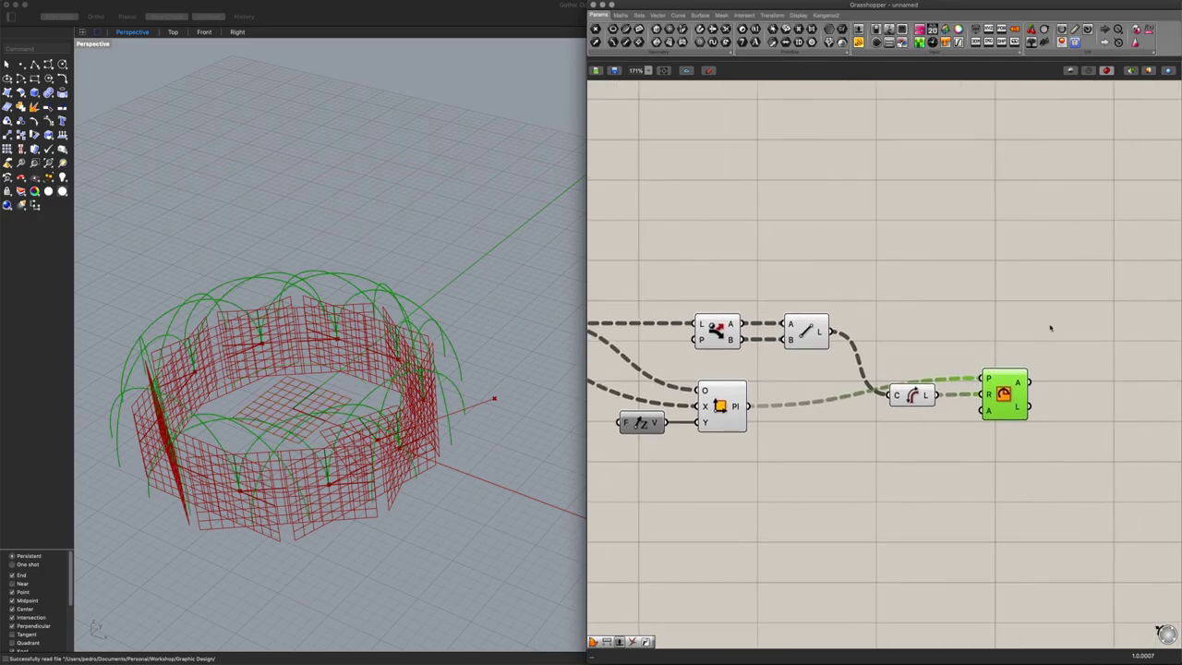
Add a Boundary Surfaces component and connect both the arcs and the lines to its edges input
{"action": "double_click", "coordinate": [1075, 337]}
{"action": "type", "text": "bou"}
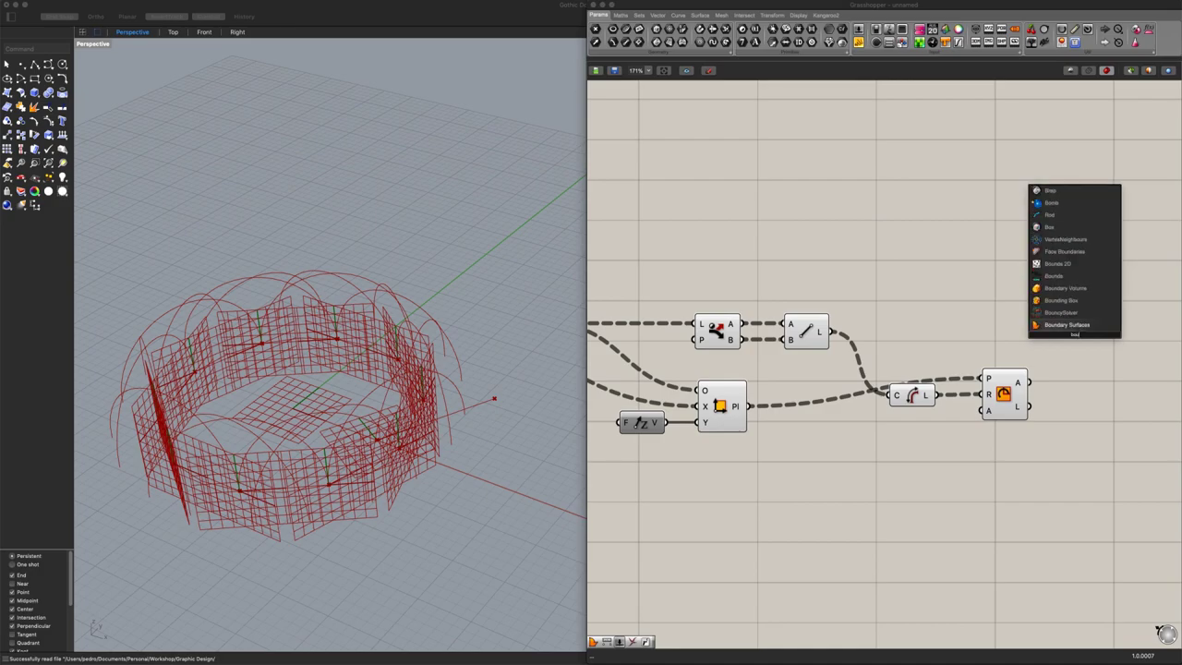
{"action": "left_click", "coordinate": [1062, 326]}
{"action": "left_click_drag", "start_coordinate": [1031, 382], "coordinate": [1053, 335]}
{"action": "left_click_drag", "start_coordinate": [829, 331], "coordinate": [1099, 333], "text": "shift"}
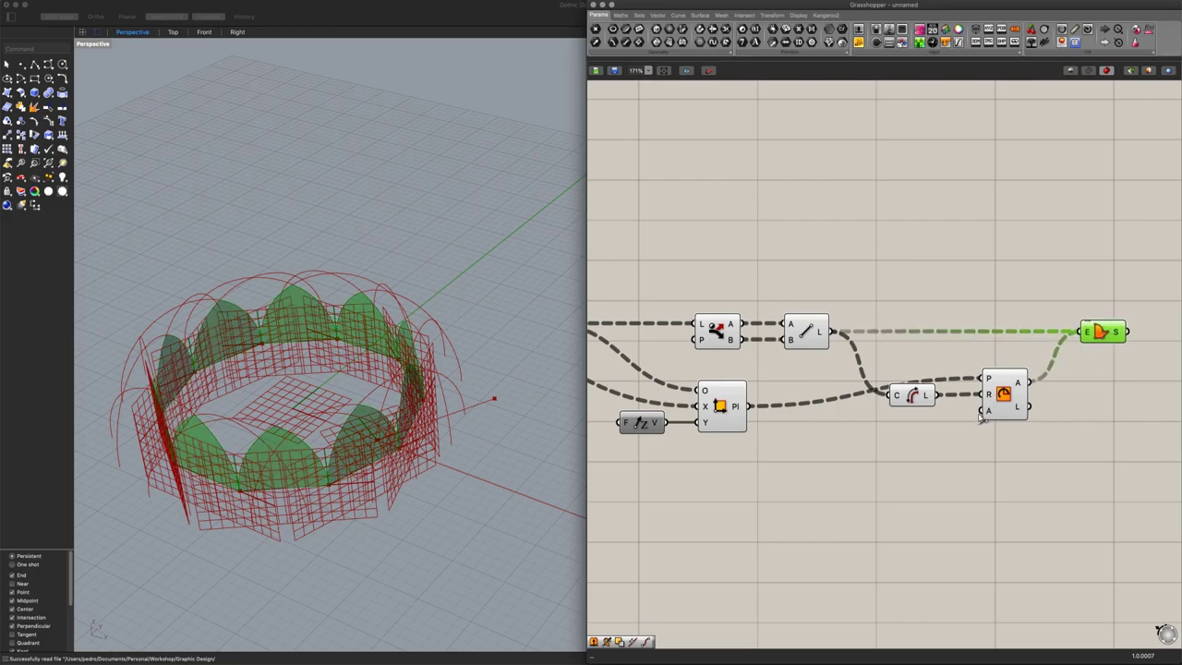
Tidy the layout by moving Evaluate Curve and Explode closer to the Dispatch and Construct Plane components
{"action": "scroll", "coordinate": [960, 452], "scroll_direction": "down", "scroll_amount": 3}
{"action": "right_click_drag", "start_coordinate": [931, 464], "coordinate": [1012, 450]}
{"action": "scroll", "coordinate": [1012, 450], "scroll_direction": "down", "scroll_amount": 1}
{"action": "left_click_drag", "start_coordinate": [726, 371], "coordinate": [781, 371]}
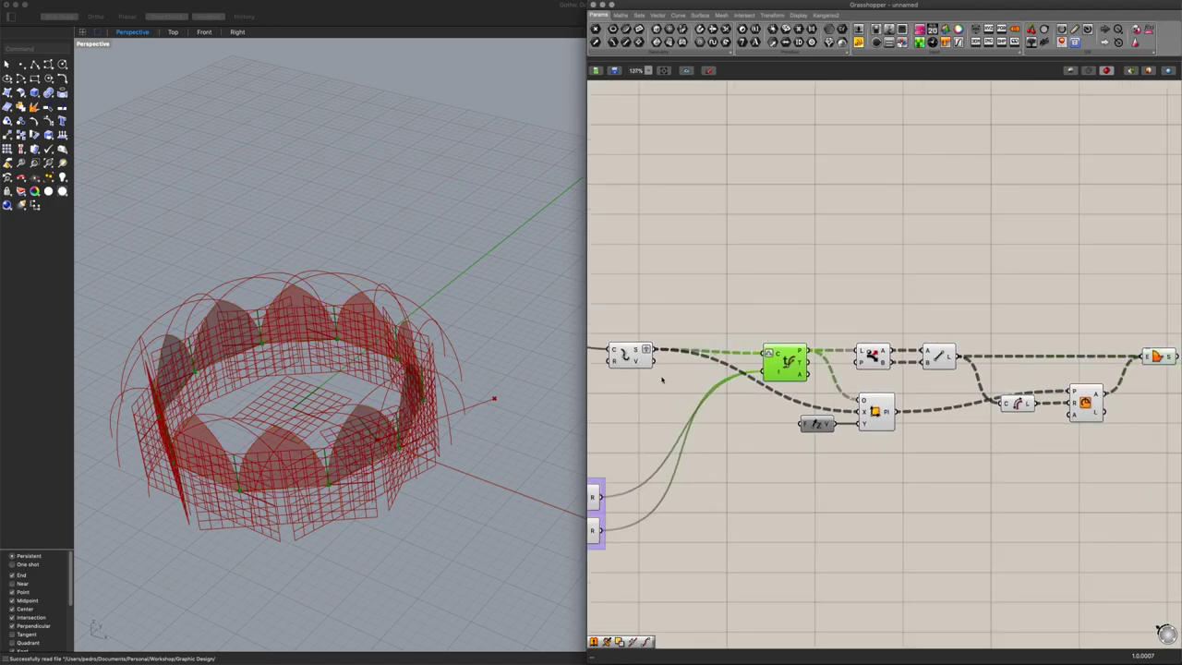
{"action": "left_click_drag", "start_coordinate": [634, 362], "coordinate": [704, 367]}
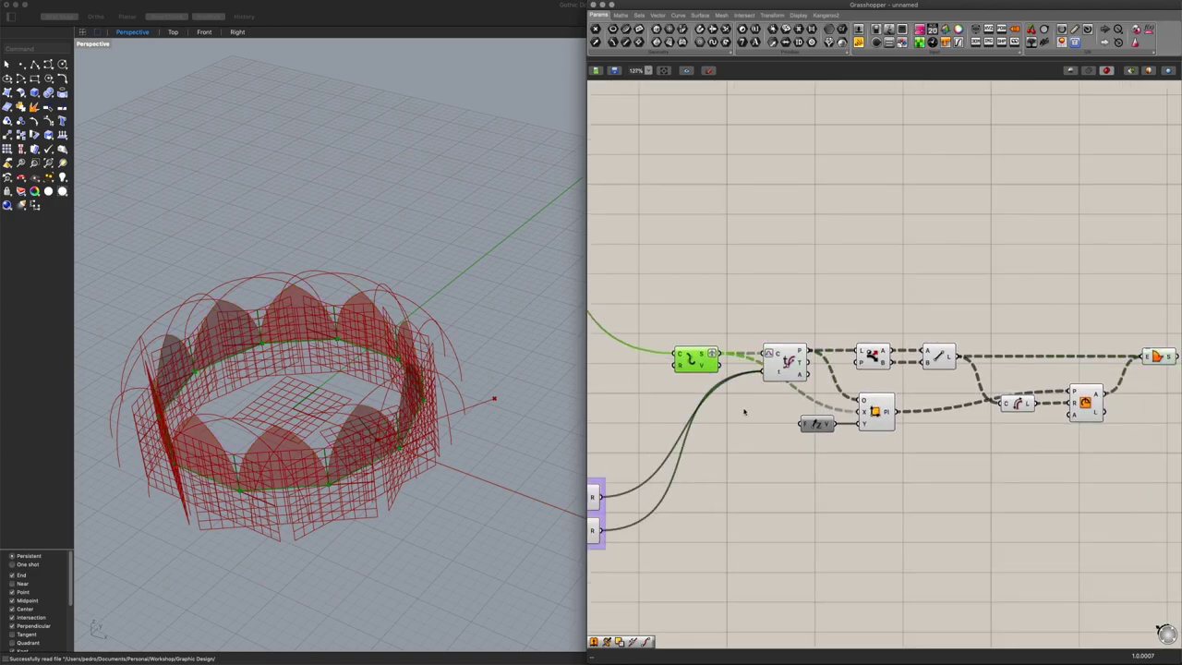
Group the components from Explode through Boundary Surfaces and name the group "Arches"
{"action": "scroll", "coordinate": [743, 410], "scroll_direction": "down", "scroll_amount": 2}
{"action": "left_click_drag", "start_coordinate": [1129, 448], "coordinate": [689, 309]}
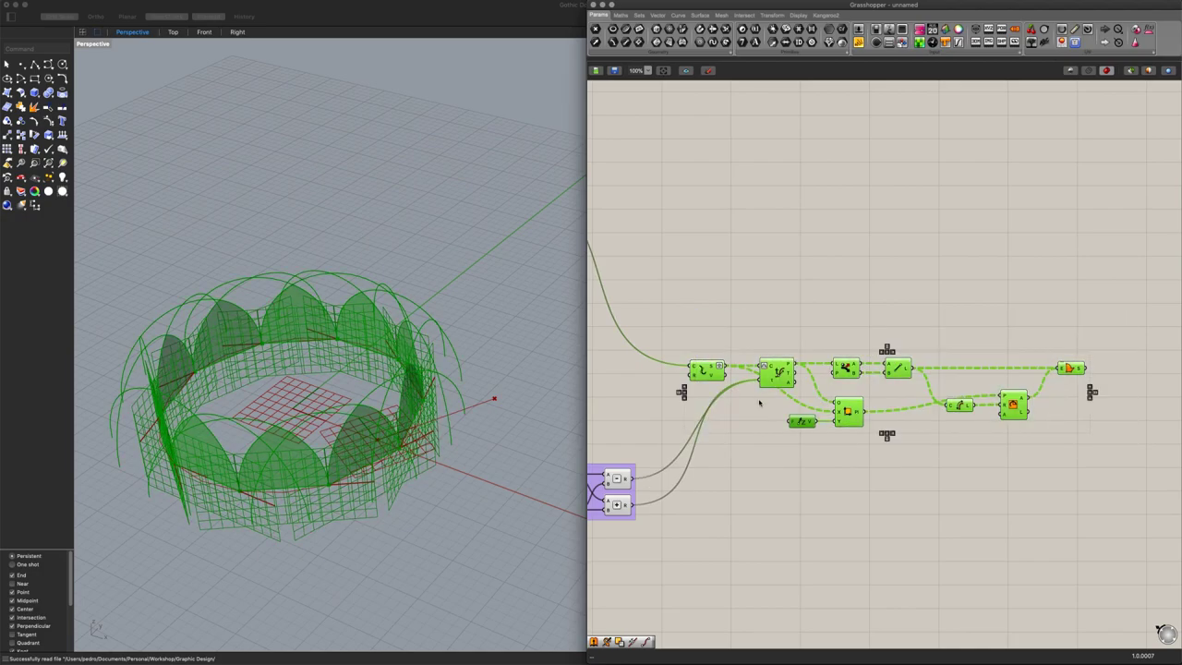
{"action": "right_click", "coordinate": [759, 402]}
{"action": "left_click", "coordinate": [783, 476]}
{"action": "right_click", "coordinate": [763, 404]}
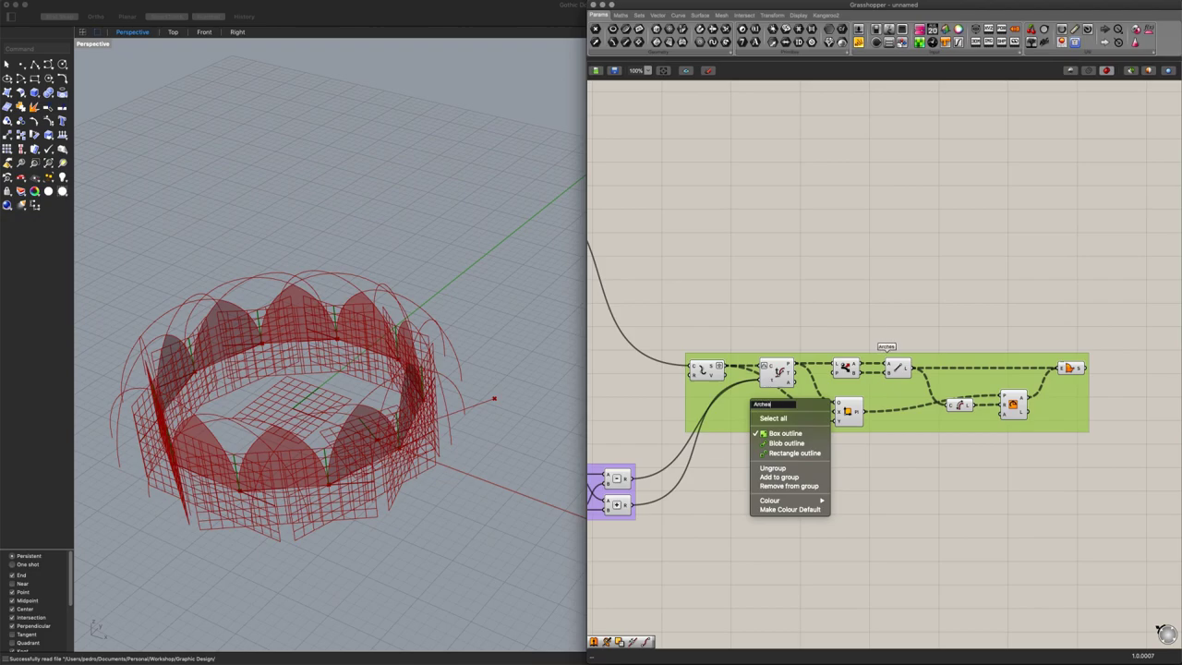
{"action": "key", "text": "Return"}
{"action": "left_click", "coordinate": [844, 462]}
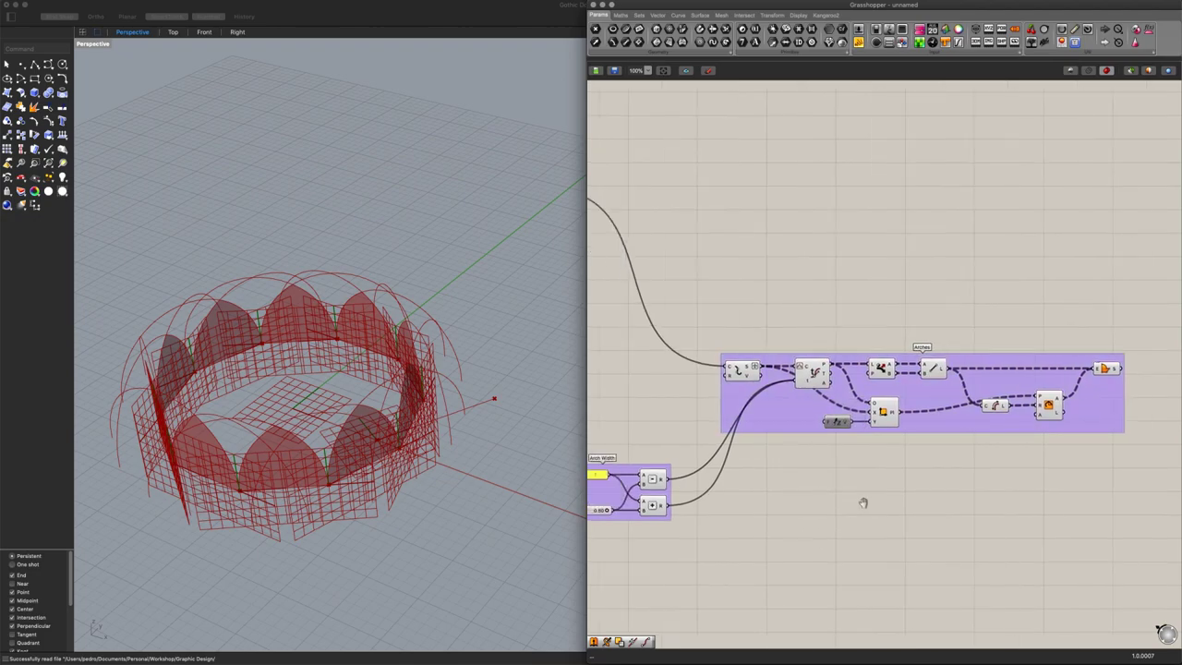
Turn off the preview for all components in the Base Polygon, Orientation & Scale and Arch Width groups
{"action": "scroll", "coordinate": [902, 504], "scroll_direction": "down", "scroll_amount": 5}
{"action": "left_click_drag", "start_coordinate": [873, 557], "coordinate": [635, 291]}
{"action": "middle_click", "coordinate": [808, 412]}
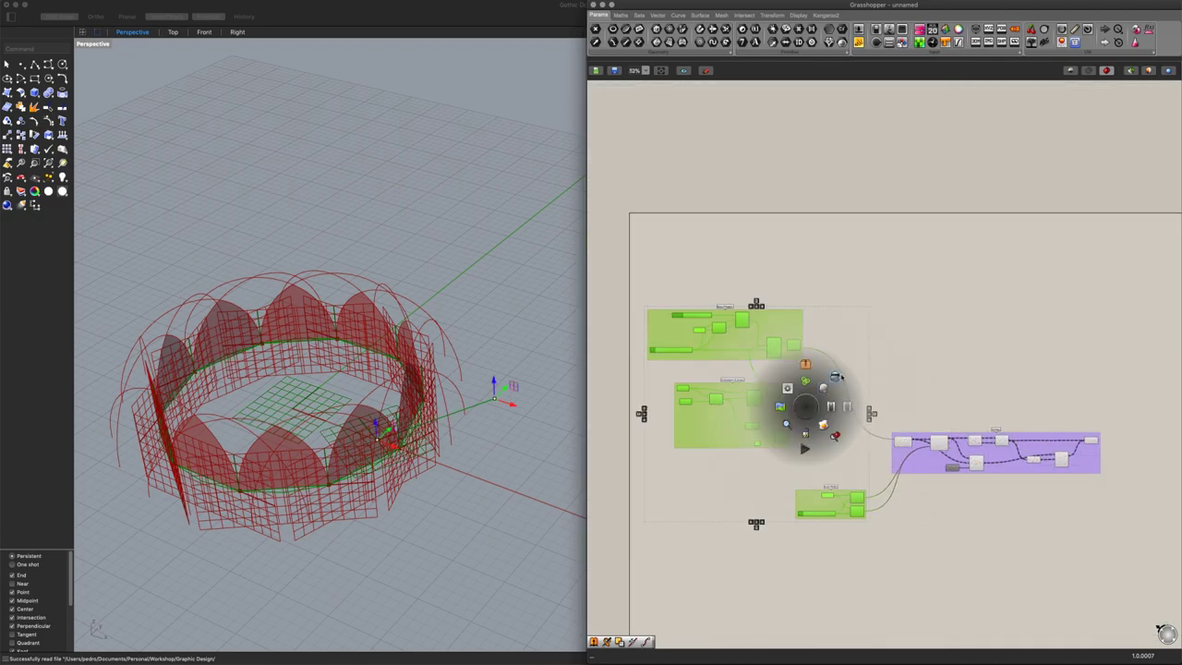
{"action": "left_click", "coordinate": [837, 377]}
{"action": "left_click", "coordinate": [960, 522]}
Place two Line SDL components, one above the other, below the Arches group
{"action": "scroll", "coordinate": [960, 517], "scroll_direction": "up", "scroll_amount": 4}
{"action": "right_click_drag", "start_coordinate": [957, 506], "coordinate": [660, 463]}
{"action": "scroll", "coordinate": [800, 449], "scroll_direction": "up", "scroll_amount": 2}
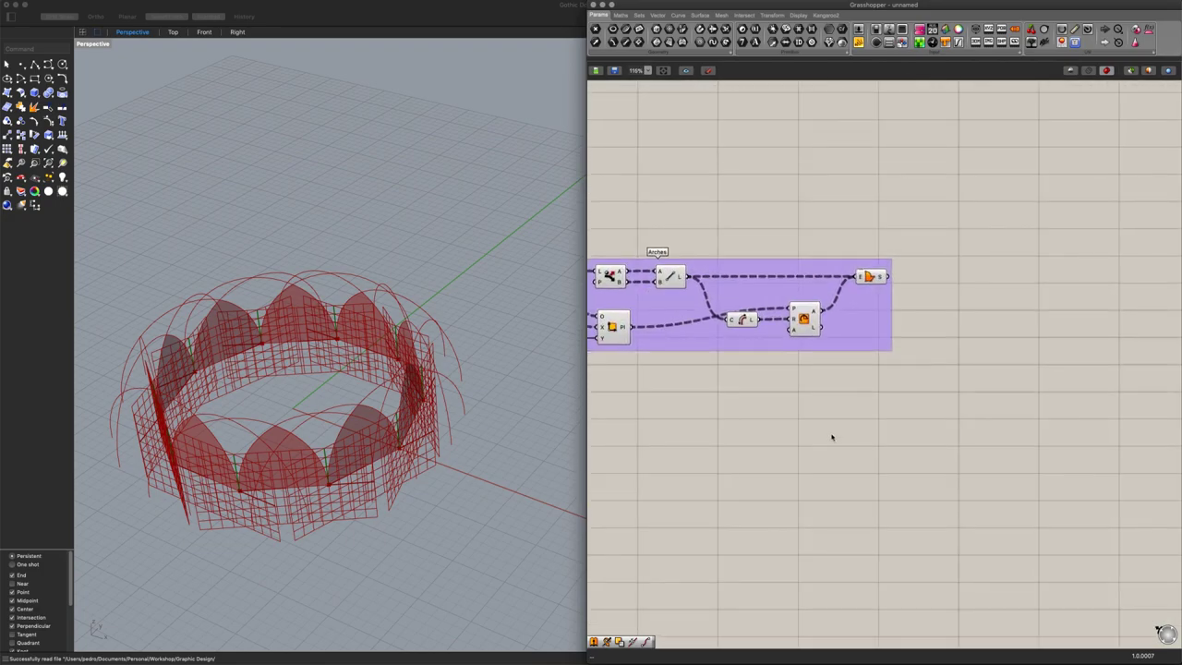
{"action": "scroll", "coordinate": [831, 438], "scroll_direction": "up", "scroll_amount": 2}
{"action": "double_click", "coordinate": [848, 441]}
{"action": "type", "text": "sdl"}
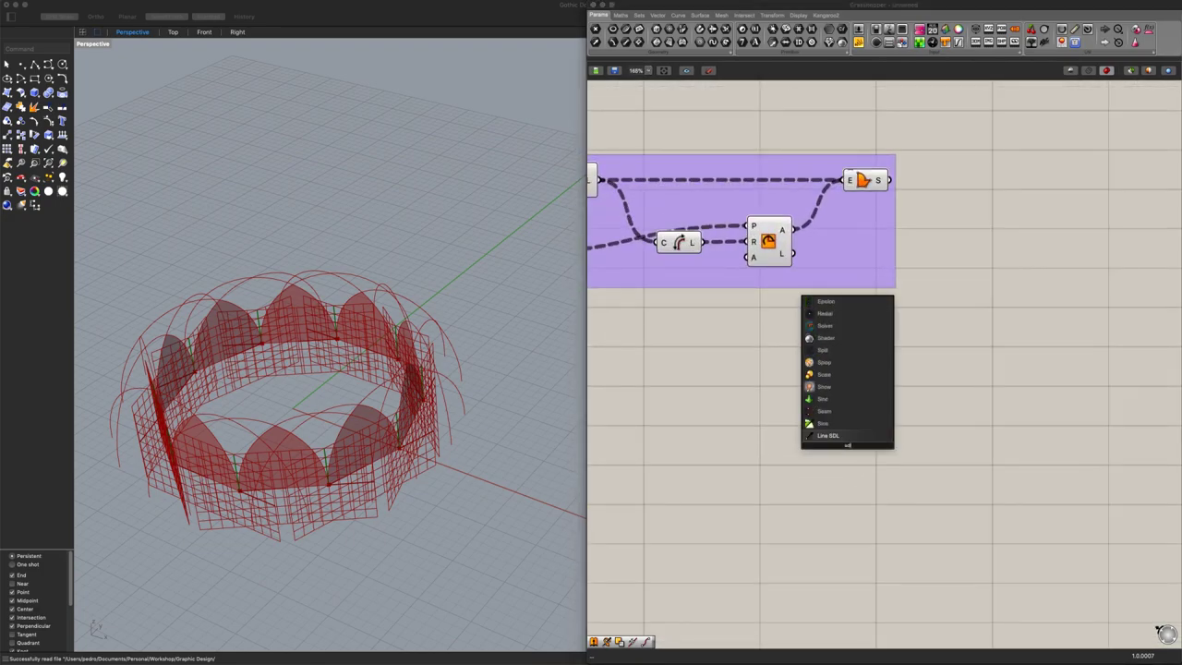
{"action": "key", "text": "Return"}
{"action": "mouse_move", "coordinate": [846, 445]}
{"action": "left_mouse_down"}
{"action": "mouse_move", "coordinate": [846, 399]}
{"action": "mouse_move", "coordinate": [863, 453]}
{"action": "mouse_move", "coordinate": [845, 462]}
{"action": "left_mouse_up"}
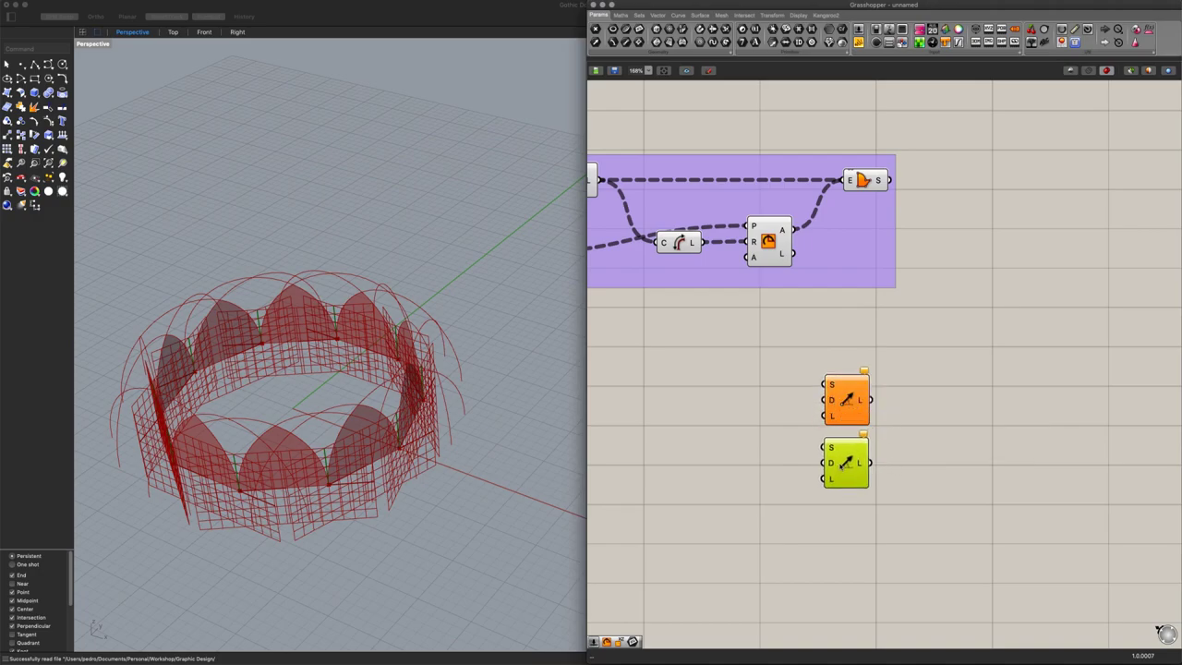
{"action": "left_click", "coordinate": [702, 445]}
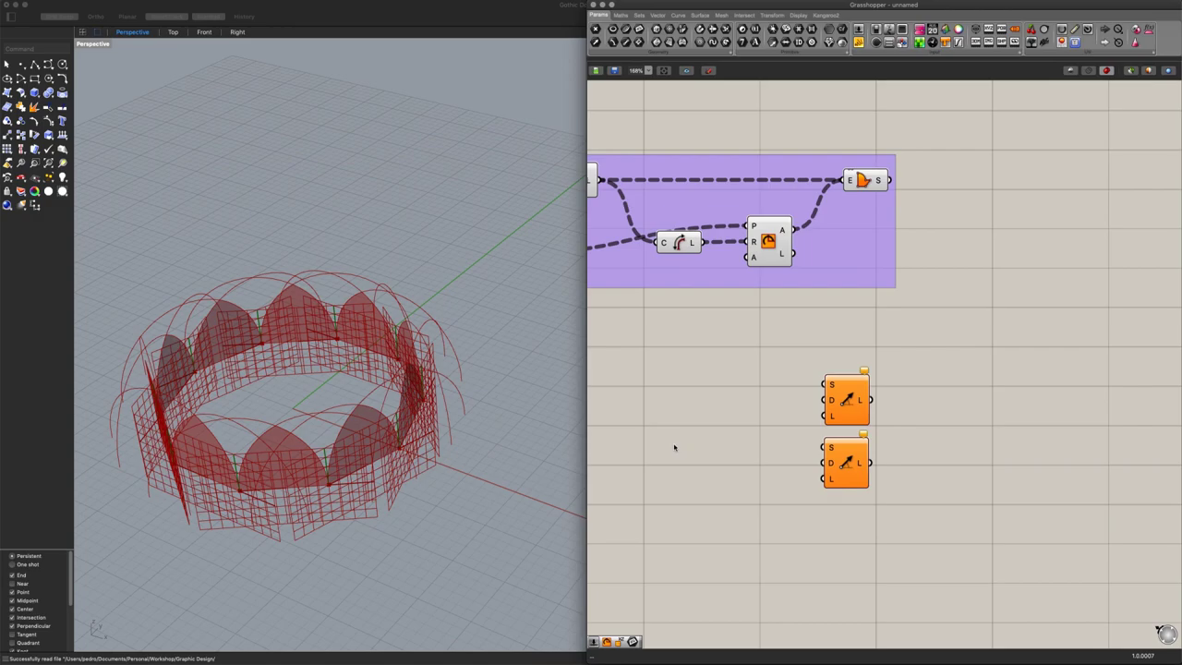
Add a Plane parameter fed by the Arches group's Construct Plane, and connect it to both Line SDLs' S and D inputs
{"action": "double_click", "coordinate": [674, 447]}
{"action": "type", "text": "plane"}
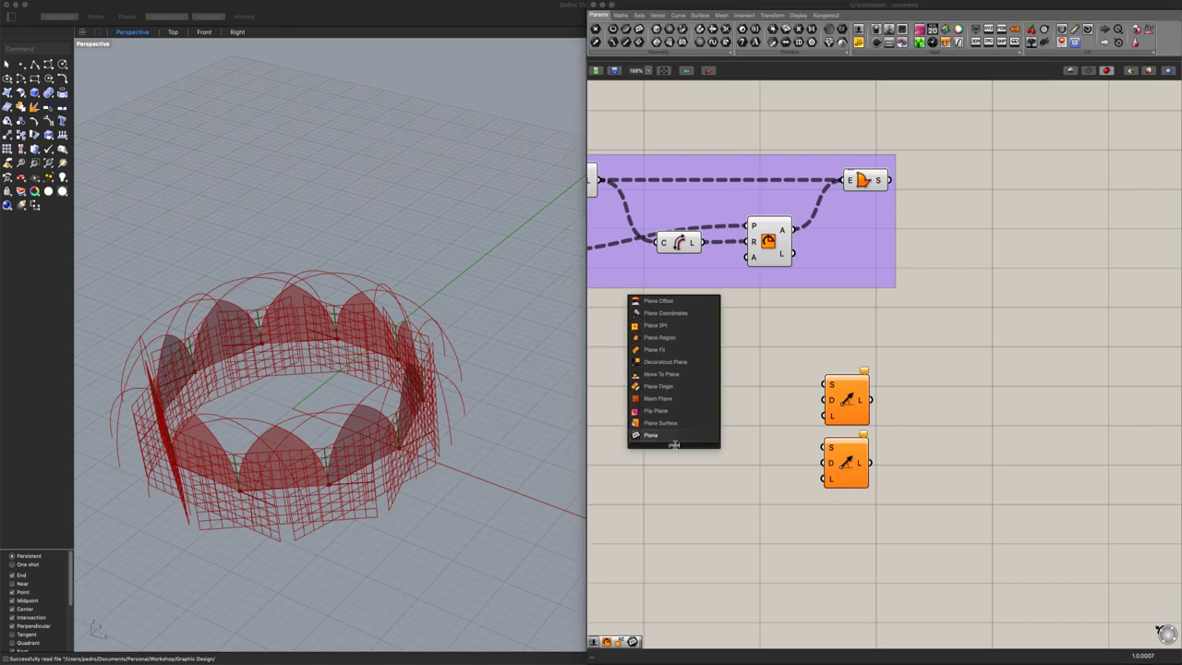
{"action": "left_click", "coordinate": [670, 434]}
{"action": "right_click_drag", "start_coordinate": [716, 459], "coordinate": [818, 469]}
{"action": "scroll", "coordinate": [818, 467], "scroll_direction": "down", "scroll_amount": 1}
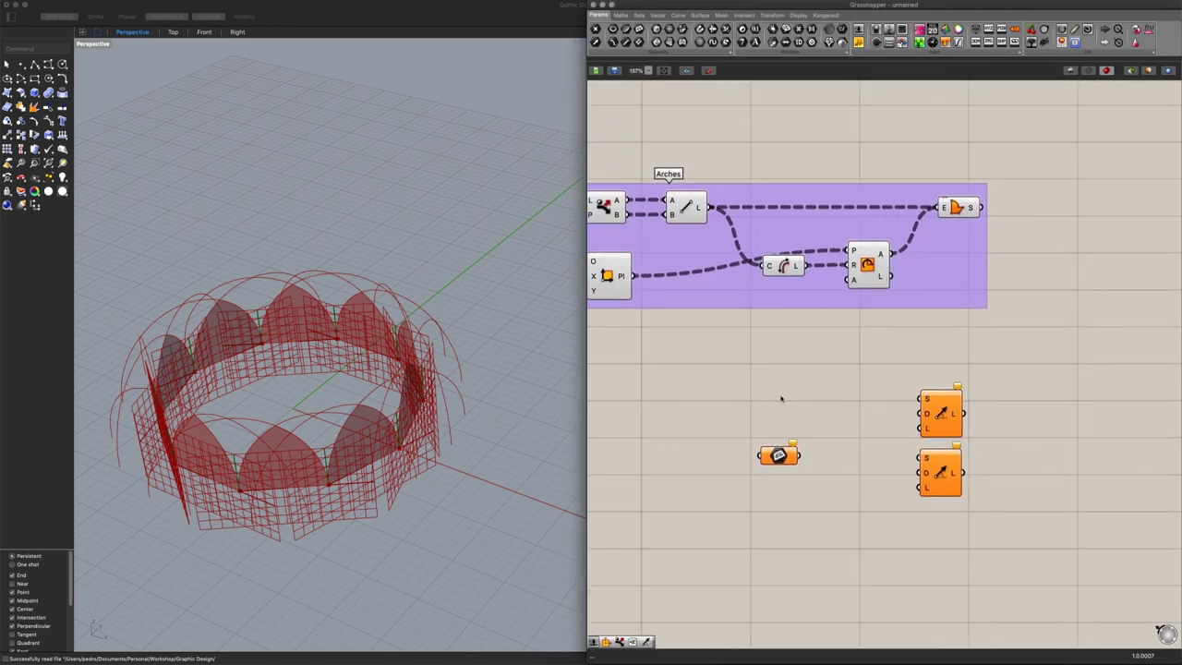
{"action": "right_click_drag", "start_coordinate": [712, 332], "coordinate": [756, 347]}
{"action": "left_click_drag", "start_coordinate": [802, 468], "coordinate": [804, 471]}
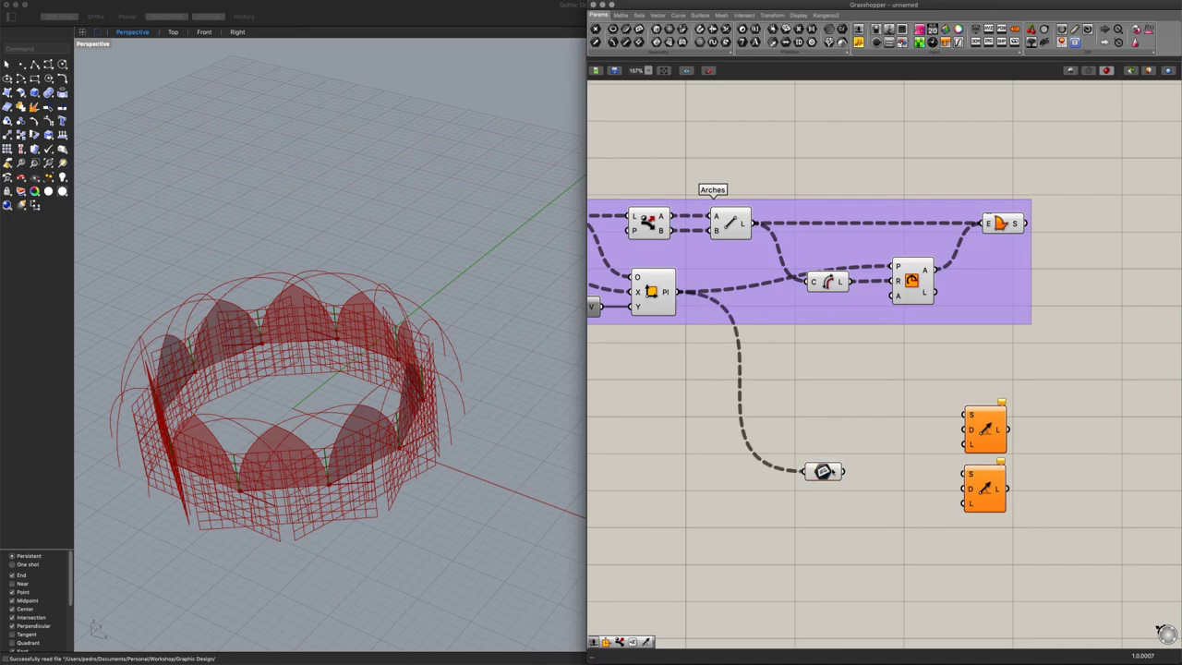
{"action": "left_click_drag", "start_coordinate": [933, 452], "coordinate": [965, 474]}
{"action": "left_click_drag", "start_coordinate": [845, 471], "coordinate": [966, 491]}
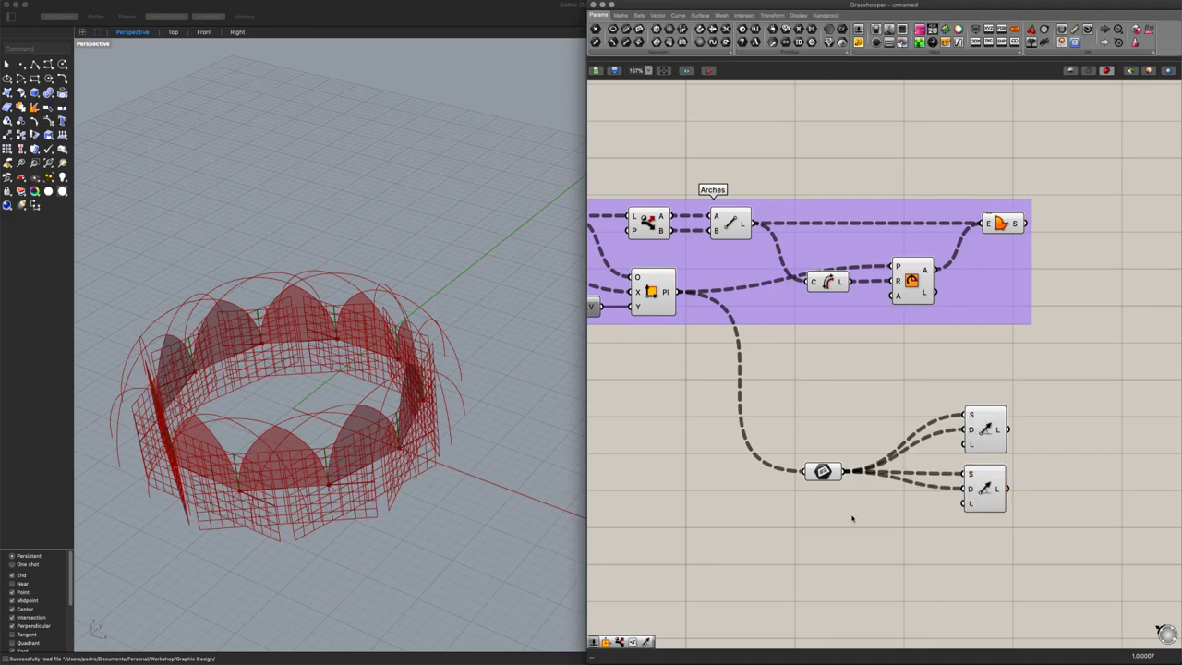
Connect the numeric result of the Orientation & Scale group to the lower Line SDL's length input
{"action": "scroll", "coordinate": [852, 518], "scroll_direction": "down", "scroll_amount": 1}
{"action": "right_click_drag", "start_coordinate": [773, 496], "coordinate": [927, 498]}
{"action": "scroll", "coordinate": [913, 483], "scroll_direction": "down", "scroll_amount": 5}
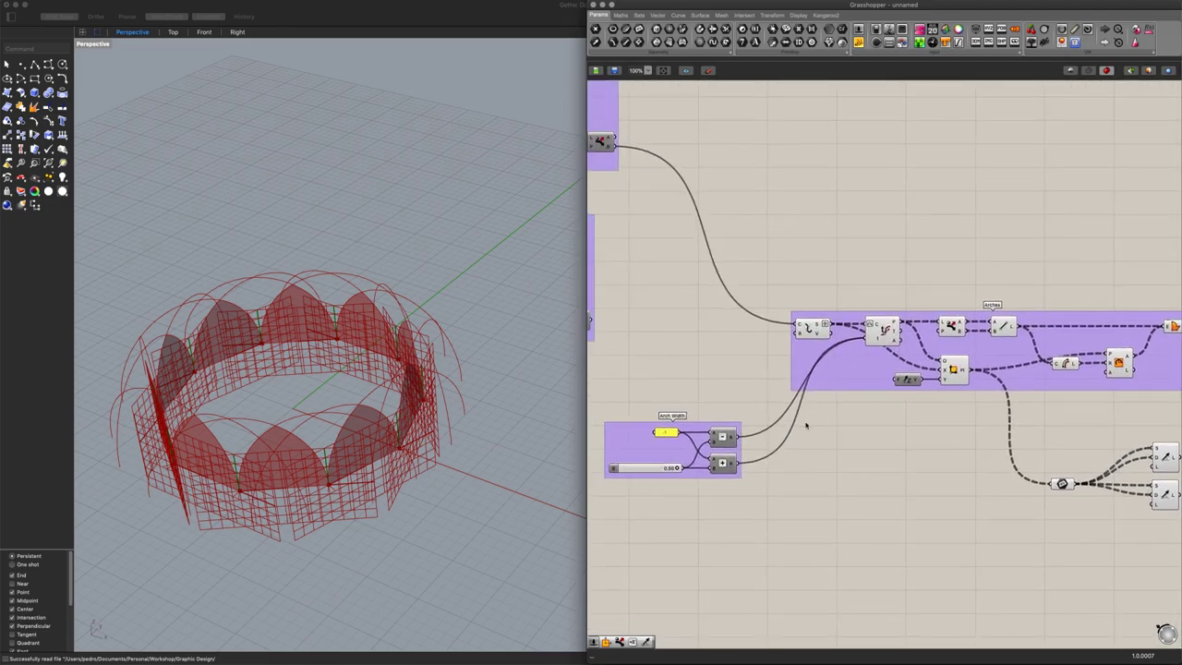
{"action": "scroll", "coordinate": [806, 425], "scroll_direction": "down", "scroll_amount": 2}
{"action": "left_click_drag", "start_coordinate": [624, 334], "coordinate": [1102, 493]}
Place a Negative component above the Plane parameter and connect its output to the upper Line SDL's length input
{"action": "double_click", "coordinate": [1007, 447]}
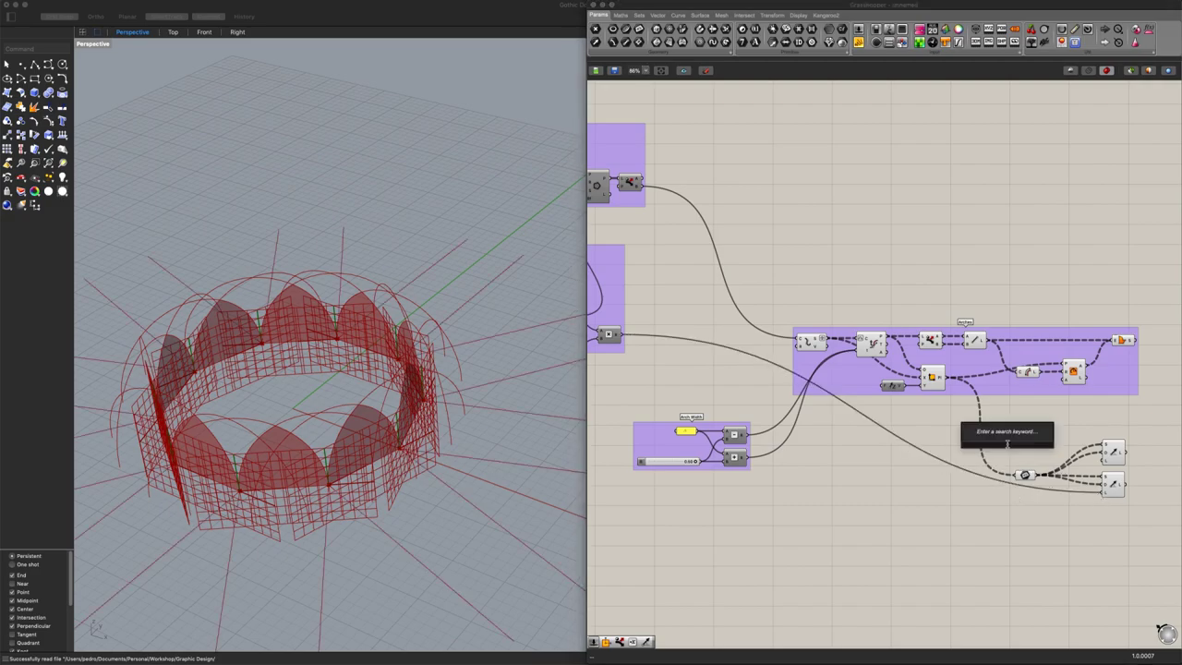
{"action": "left_click", "coordinate": [1067, 453]}
{"action": "scroll", "coordinate": [1012, 454], "scroll_direction": "up", "scroll_amount": 8}
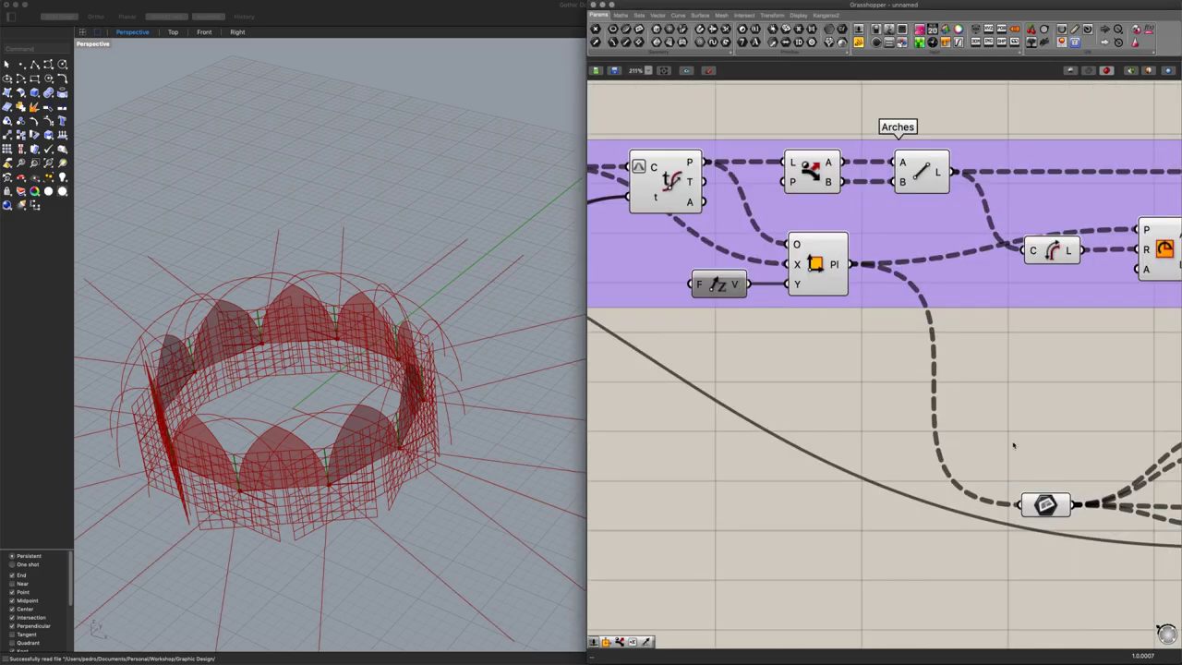
{"action": "double_click", "coordinate": [1013, 445]}
{"action": "type", "text": "n"}
{"action": "key", "text": "Return"}
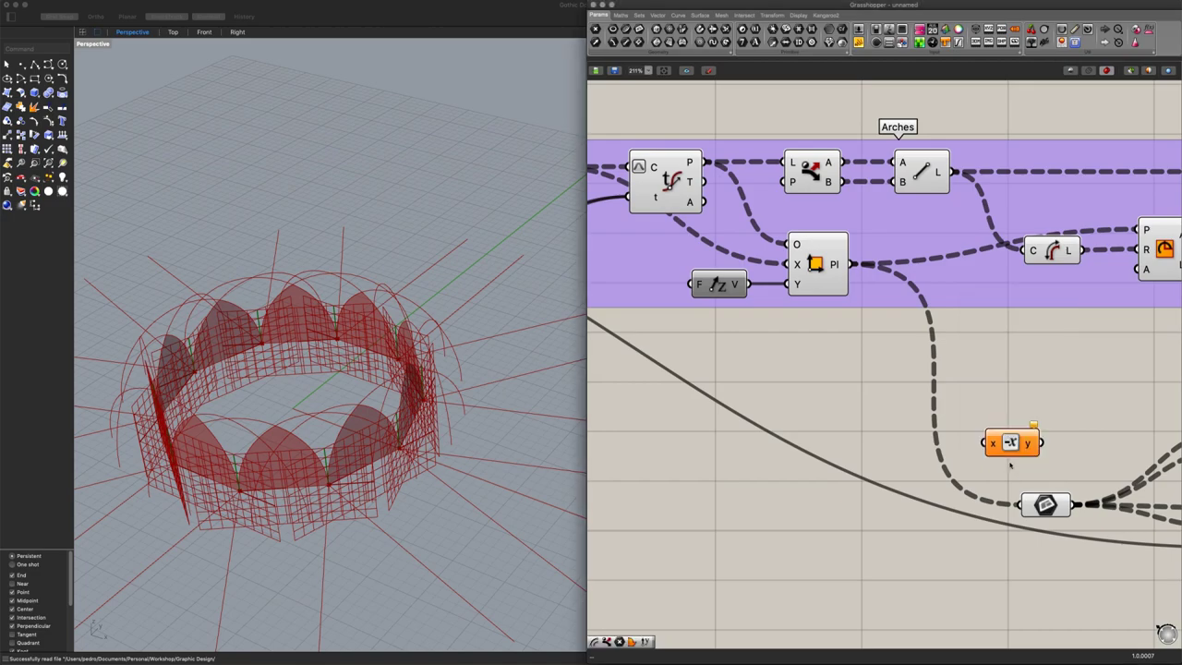
{"action": "scroll", "coordinate": [1010, 447], "scroll_direction": "down", "scroll_amount": 6}
{"action": "scroll", "coordinate": [972, 447], "scroll_direction": "up", "scroll_amount": 3}
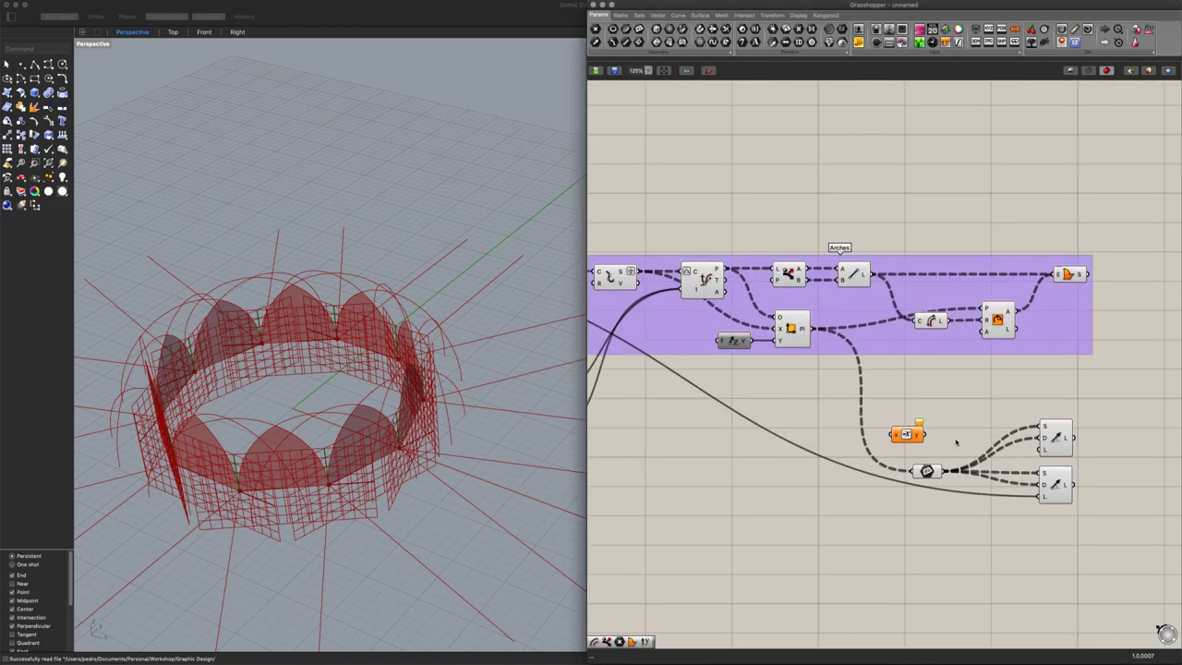
{"action": "mouse_move", "coordinate": [1019, 440]}
{"action": "left_mouse_down"}
{"action": "mouse_move", "coordinate": [1039, 450]}
{"action": "mouse_move", "coordinate": [1029, 452]}
{"action": "left_mouse_up"}
{"action": "left_click_drag", "start_coordinate": [905, 434], "coordinate": [930, 437]}
Connect the output of the plane component in the Orientation & Scale group to the Negative component's input
{"action": "scroll", "coordinate": [904, 451], "scroll_direction": "down", "scroll_amount": 2}
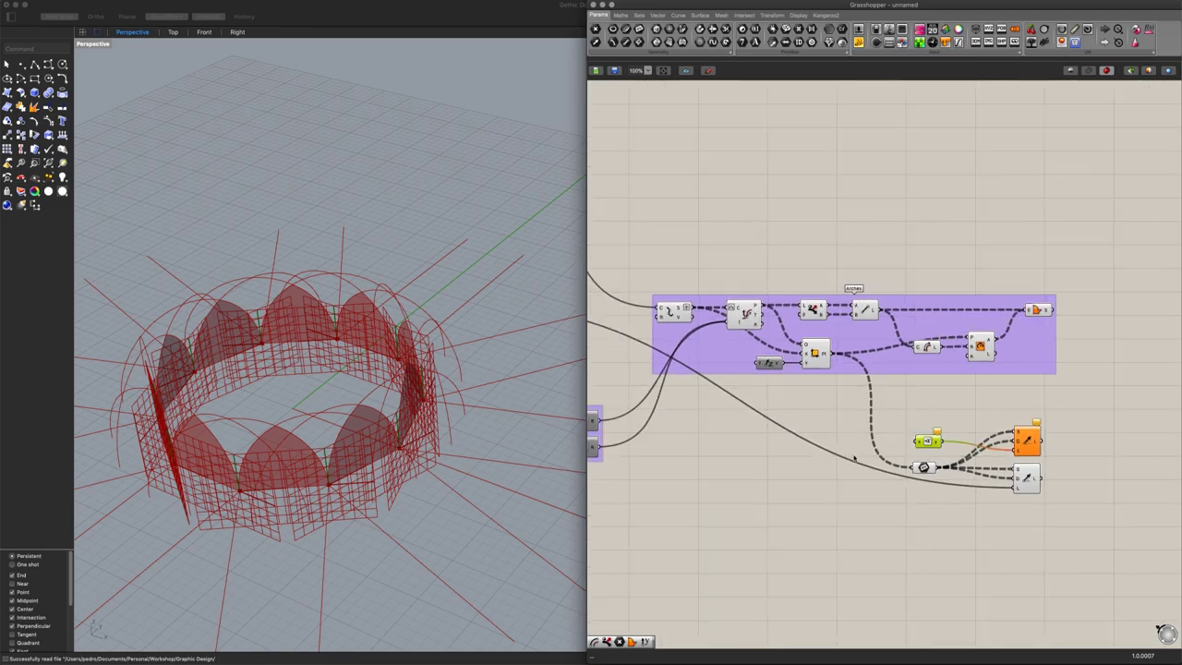
{"action": "right_click_drag", "start_coordinate": [810, 453], "coordinate": [1000, 469]}
{"action": "scroll", "coordinate": [845, 379], "scroll_direction": "down", "scroll_amount": 1}
{"action": "scroll", "coordinate": [846, 379], "scroll_direction": "down", "scroll_amount": 1}
{"action": "left_click_drag", "start_coordinate": [648, 274], "coordinate": [1047, 439]}
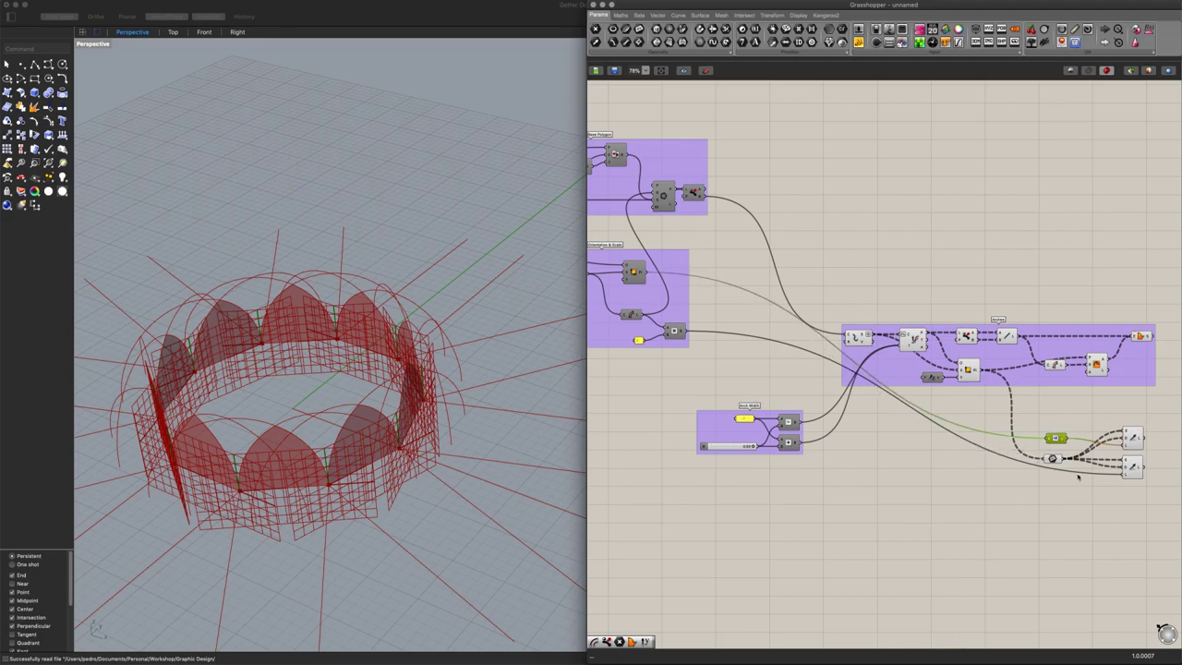
Move the Negative component closer to the upper Line SDL component
{"action": "scroll", "coordinate": [1091, 474], "scroll_direction": "up", "scroll_amount": 2}
{"action": "right_click_drag", "start_coordinate": [1090, 475], "coordinate": [801, 473]}
{"action": "scroll", "coordinate": [783, 433], "scroll_direction": "up", "scroll_amount": 1}
{"action": "left_click_drag", "start_coordinate": [751, 427], "coordinate": [805, 437]}
Rewire the Negative component's input to the output of the length component in the Orientation & Scale group
{"action": "right_click_drag", "start_coordinate": [705, 427], "coordinate": [924, 452]}
{"action": "scroll", "coordinate": [925, 452], "scroll_direction": "down", "scroll_amount": 4}
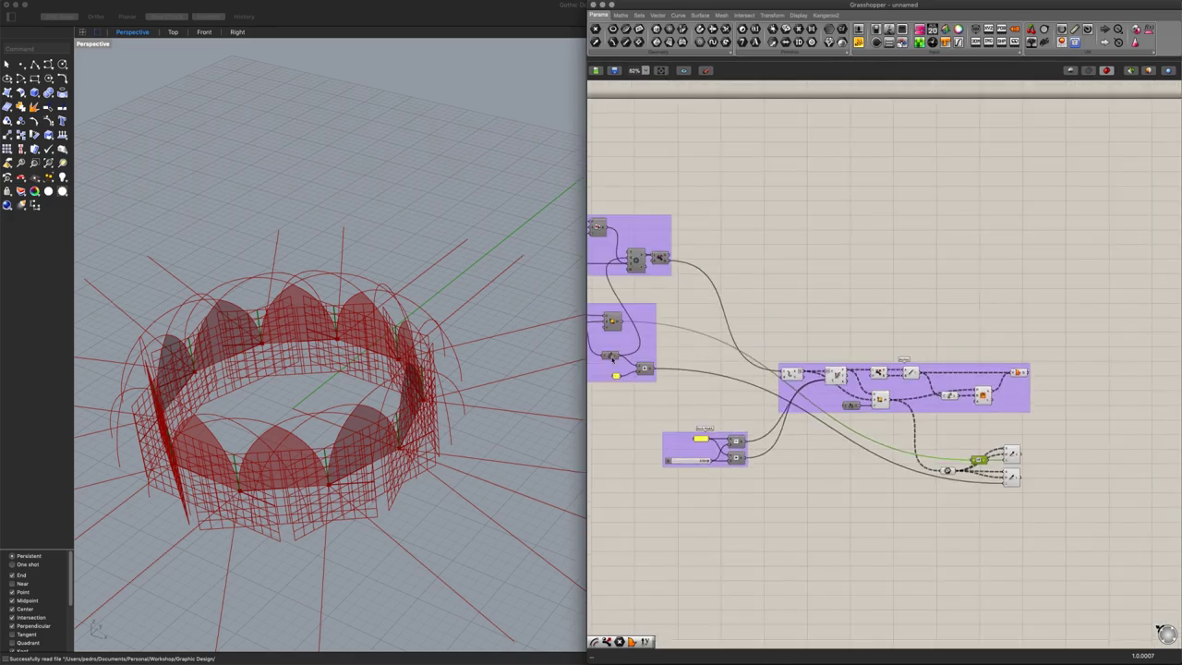
{"action": "left_click_drag", "start_coordinate": [621, 358], "coordinate": [973, 460]}
{"action": "scroll", "coordinate": [1010, 485], "scroll_direction": "up", "scroll_amount": 1}
{"action": "scroll", "coordinate": [1010, 484], "scroll_direction": "up", "scroll_amount": 7}
{"action": "right_click_drag", "start_coordinate": [992, 473], "coordinate": [855, 494]}
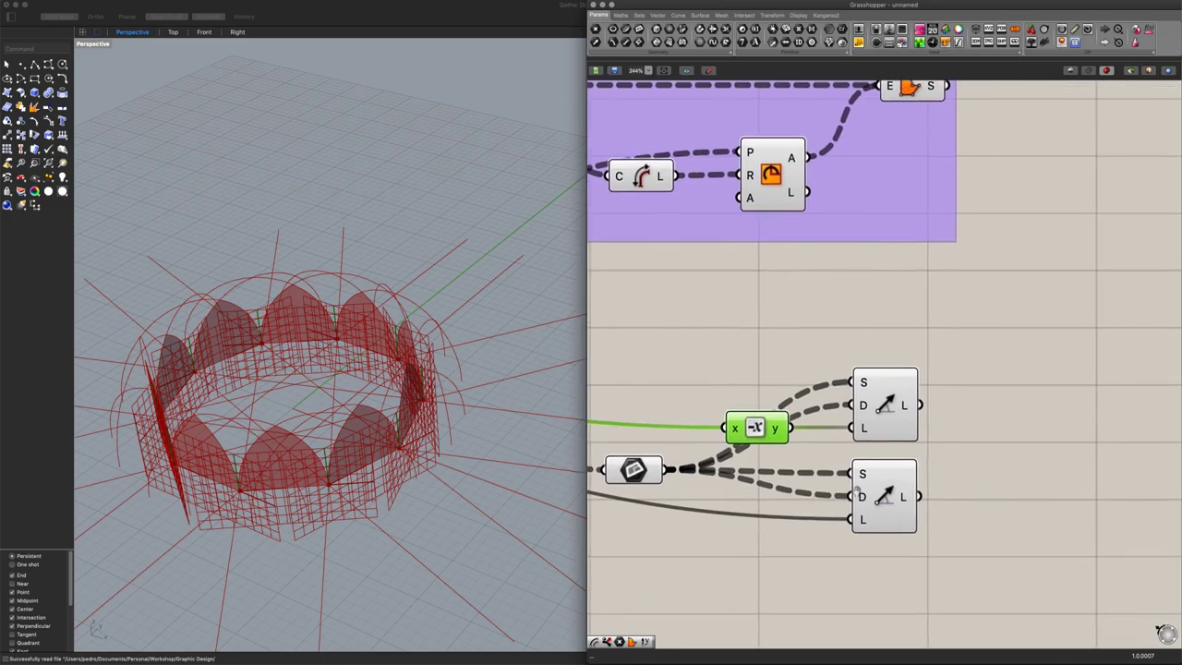
Add a Move component, feeding its geometry from the Arches group's surface output and its motion from the upper Line SDL
{"action": "scroll", "coordinate": [855, 494], "scroll_direction": "down", "scroll_amount": 5}
{"action": "right_click_drag", "start_coordinate": [657, 489], "coordinate": [611, 473]}
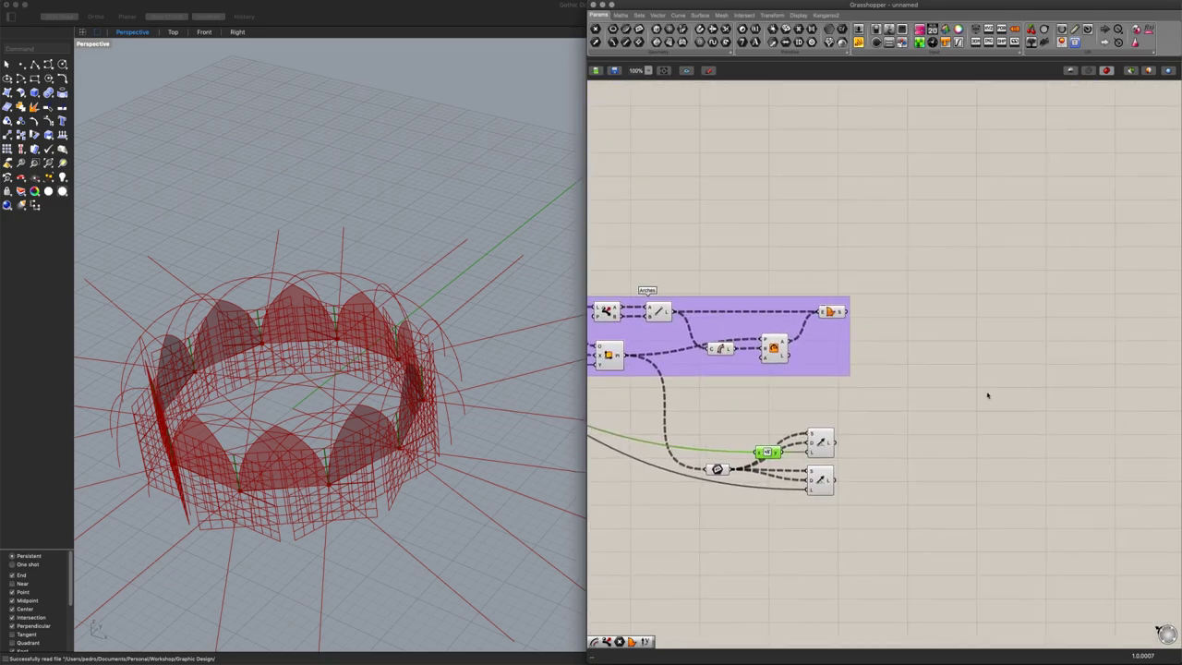
{"action": "scroll", "coordinate": [940, 399], "scroll_direction": "up", "scroll_amount": 2}
{"action": "scroll", "coordinate": [892, 430], "scroll_direction": "up", "scroll_amount": 1}
{"action": "double_click", "coordinate": [954, 430]}
{"action": "type", "text": "move"}
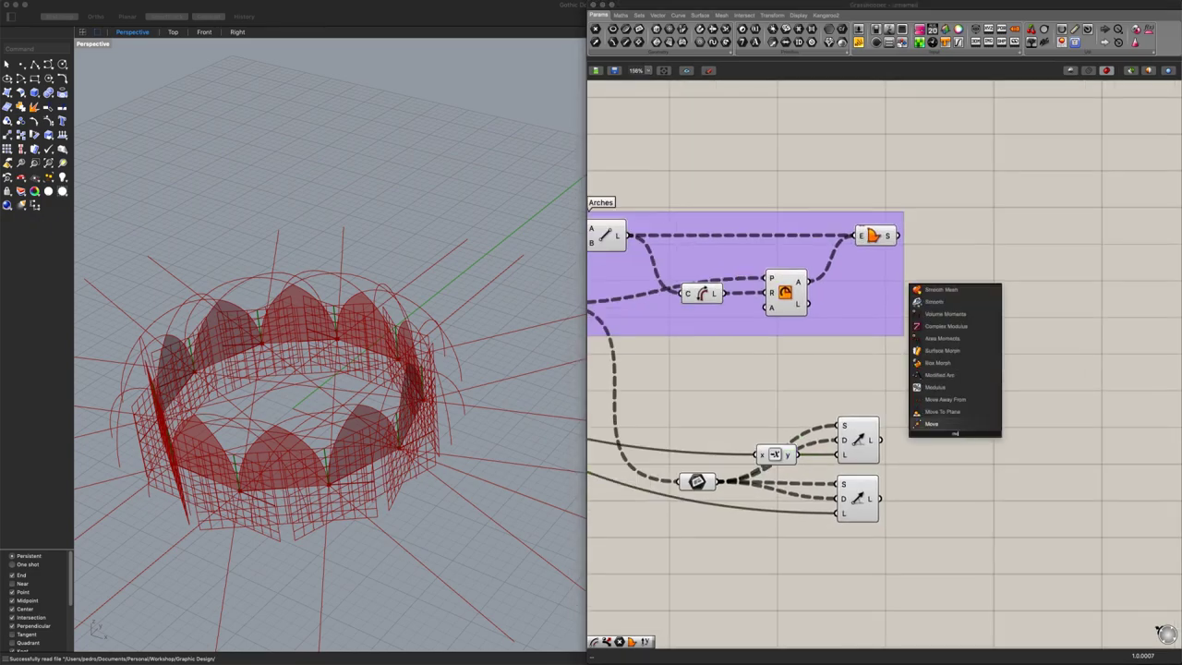
{"action": "key", "text": "Return"}
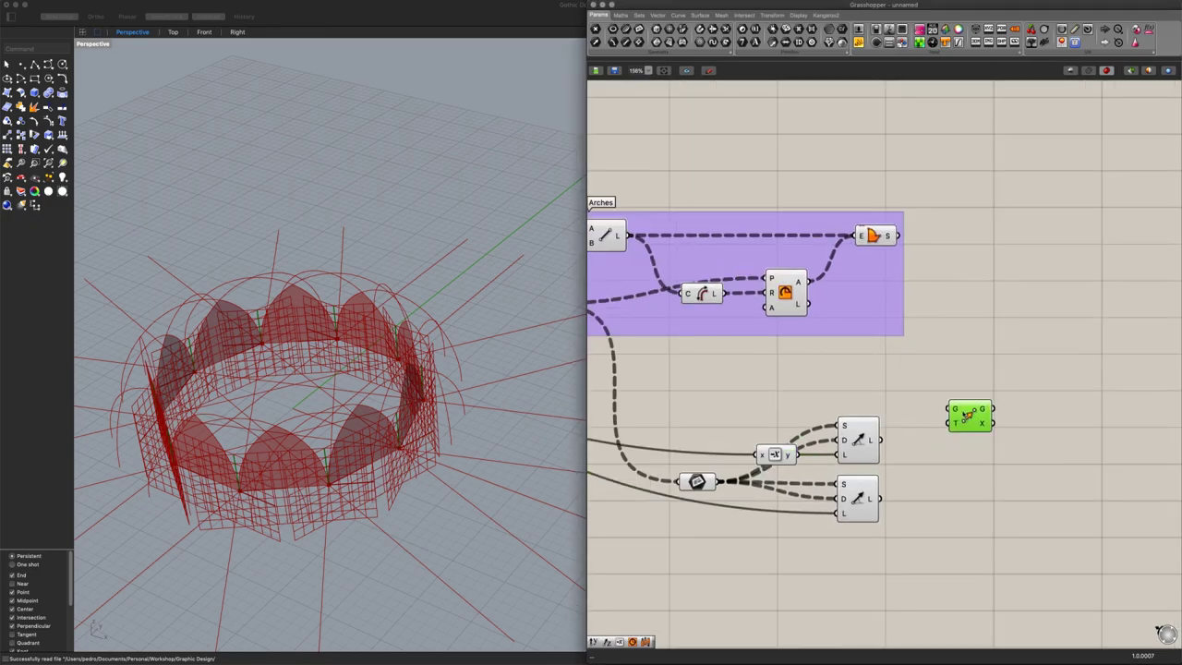
{"action": "left_click_drag", "start_coordinate": [900, 235], "coordinate": [957, 437]}
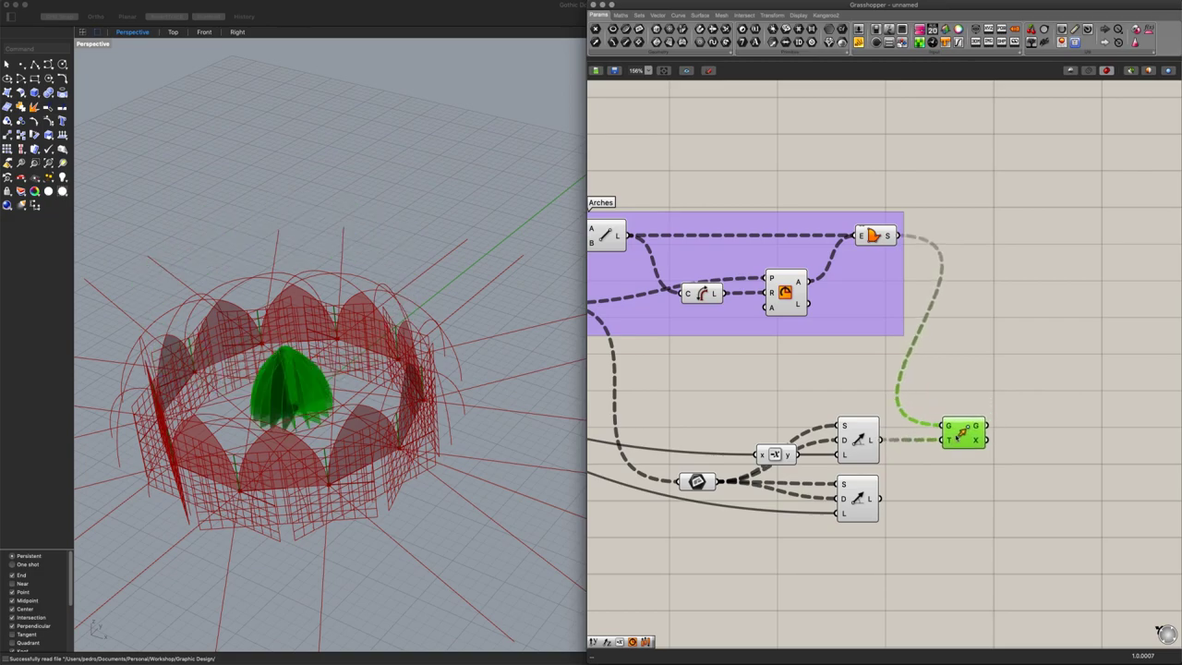
Add an Extrude component, using the moved geometry as its base and the lower Line SDL as its direction
{"action": "double_click", "coordinate": [953, 484]}
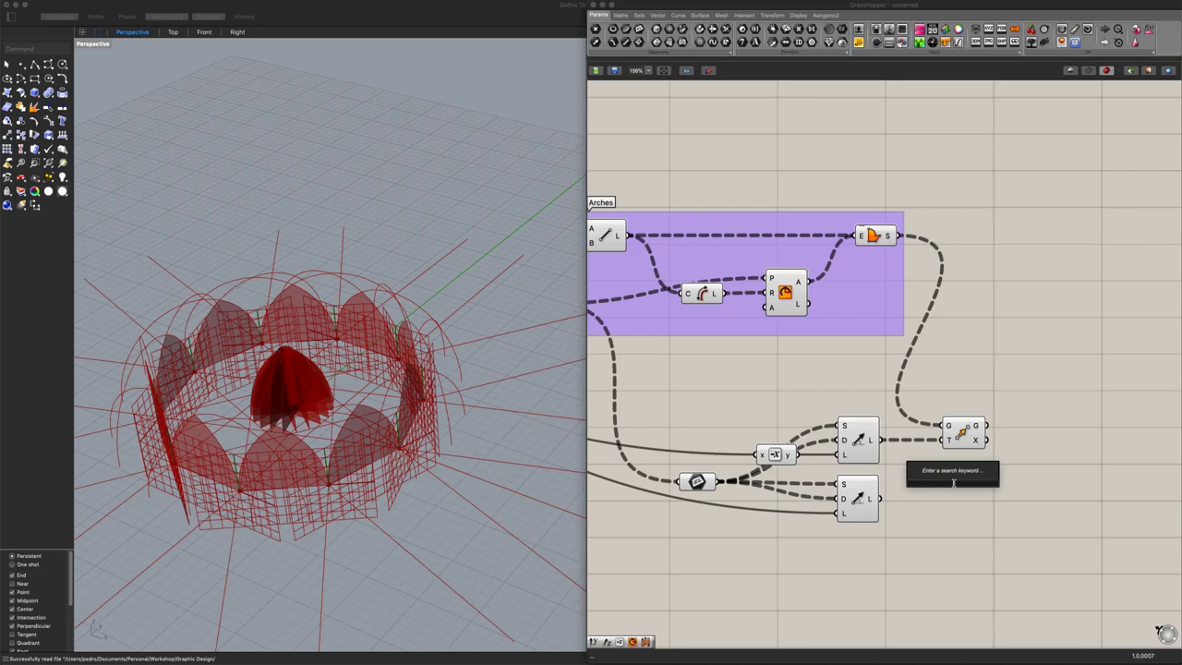
{"action": "type", "text": "extrude"}
{"action": "key", "text": "Return"}
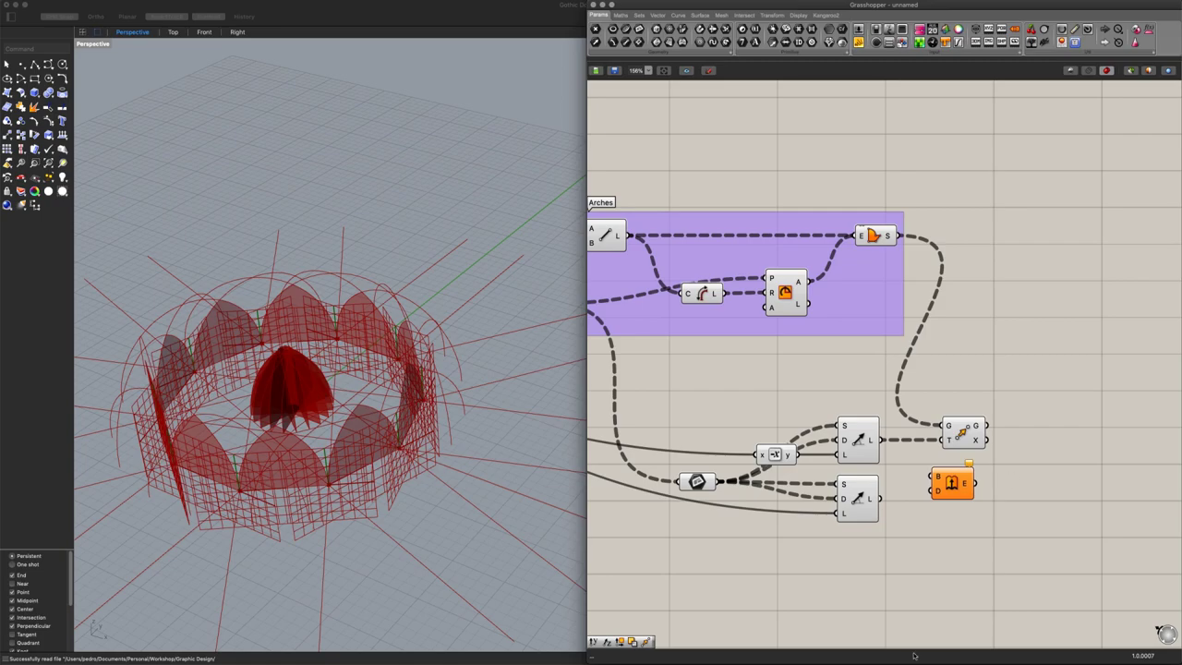
{"action": "left_click_drag", "start_coordinate": [951, 483], "coordinate": [1074, 497]}
{"action": "left_click_drag", "start_coordinate": [987, 425], "coordinate": [1057, 498]}
{"action": "left_click_drag", "start_coordinate": [879, 498], "coordinate": [1058, 506]}
{"action": "left_click", "coordinate": [960, 527]}
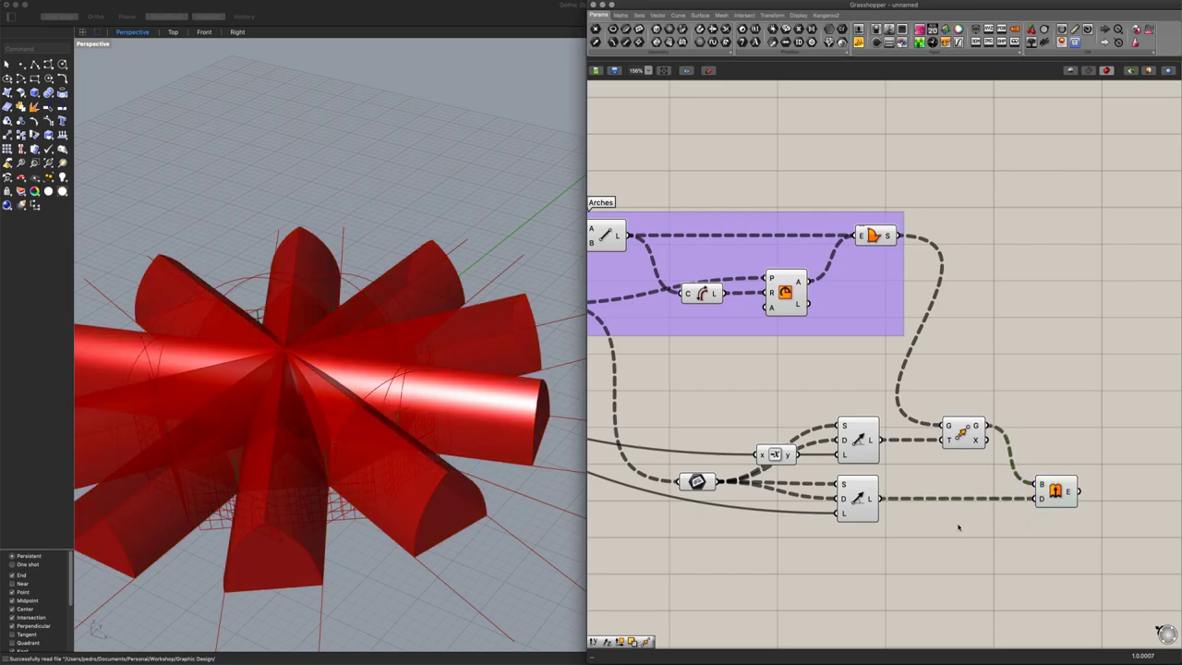
Group the Plane, Negative, Line SDL, Move and Extrude components and name the group "Motion & Extrusion"
{"action": "scroll", "coordinate": [958, 523], "scroll_direction": "down", "scroll_amount": 3}
{"action": "left_click_drag", "start_coordinate": [1053, 571], "coordinate": [762, 423]}
{"action": "right_click", "coordinate": [791, 453]}
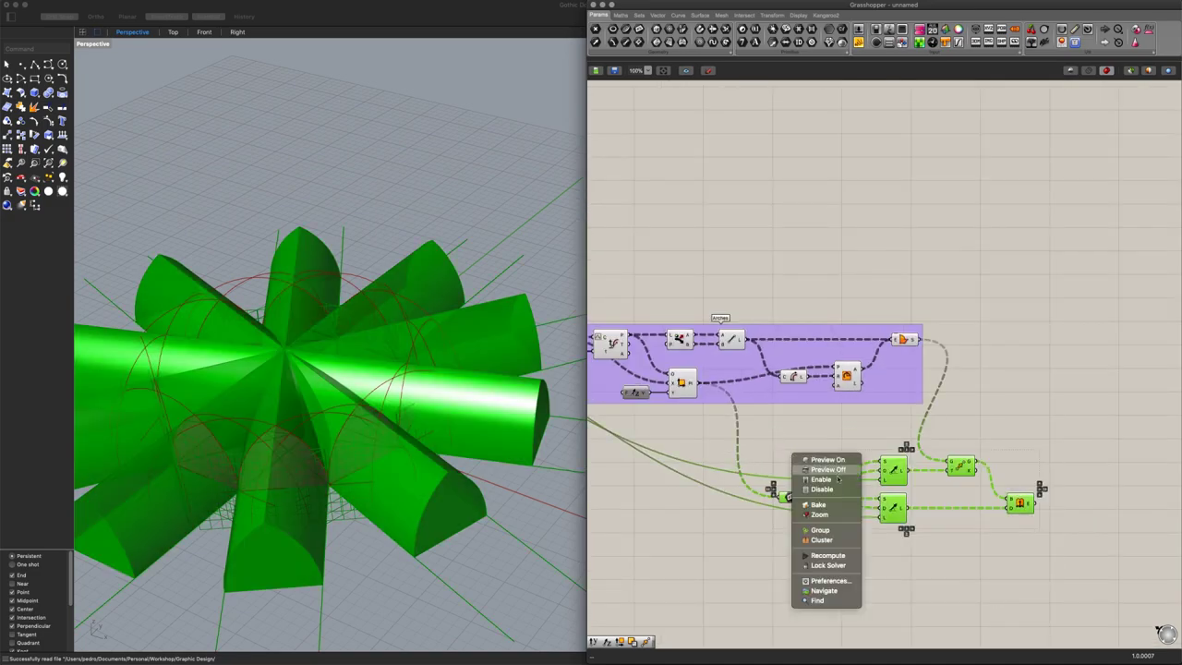
{"action": "left_click", "coordinate": [820, 531]}
{"action": "left_click", "coordinate": [811, 474]}
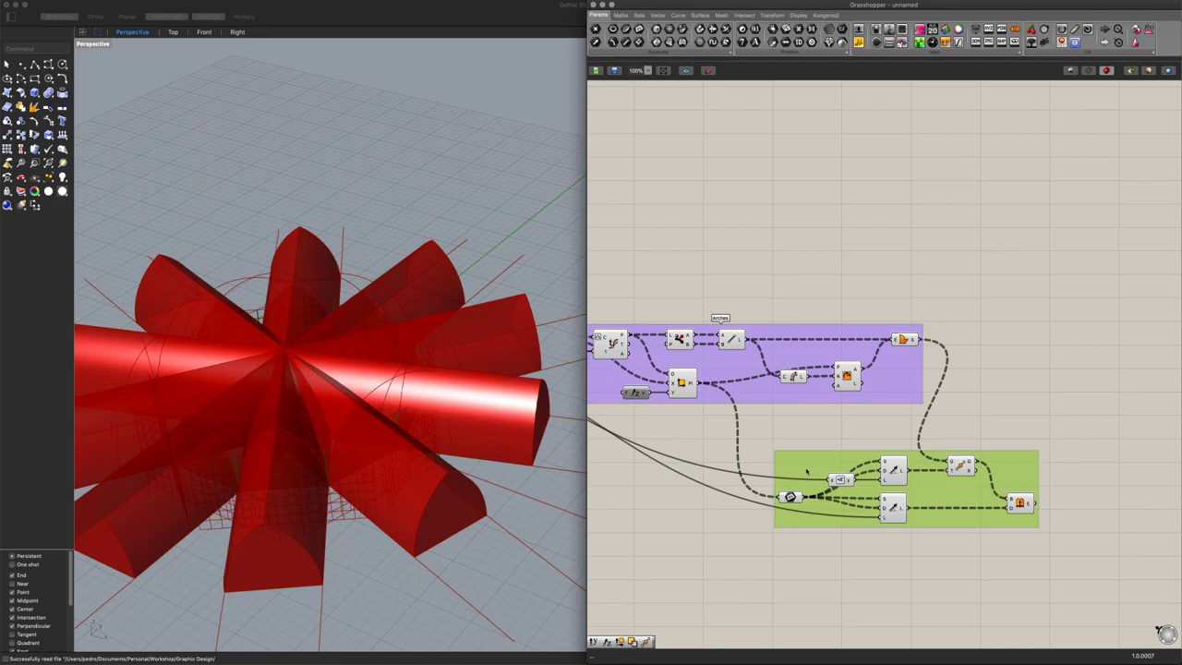
{"action": "right_click", "coordinate": [809, 469]}
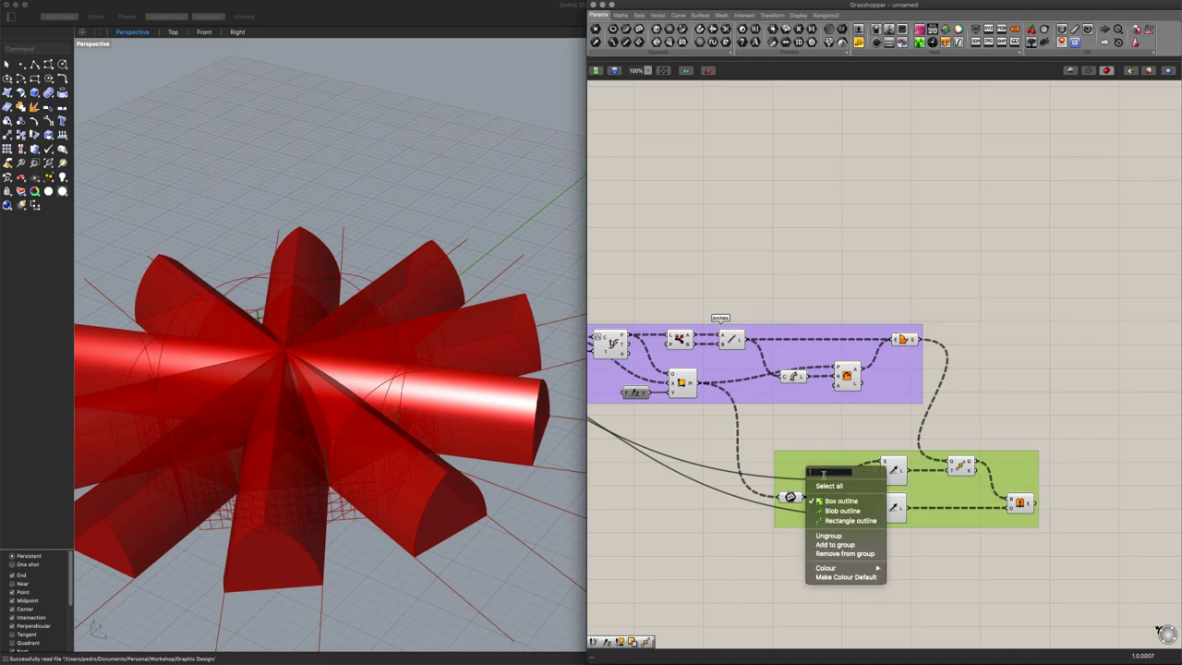
{"action": "type", "text": "Motion & Extrusion"}
{"action": "key", "text": "Return"}
Shift the Move and Extrude components together closer to the Line SDLs to tighten the Motion & Extrusion group
{"action": "scroll", "coordinate": [926, 546], "scroll_direction": "down", "scroll_amount": 2}
{"action": "right_click_drag", "start_coordinate": [926, 546], "coordinate": [837, 535]}
{"action": "left_click", "coordinate": [868, 514]}
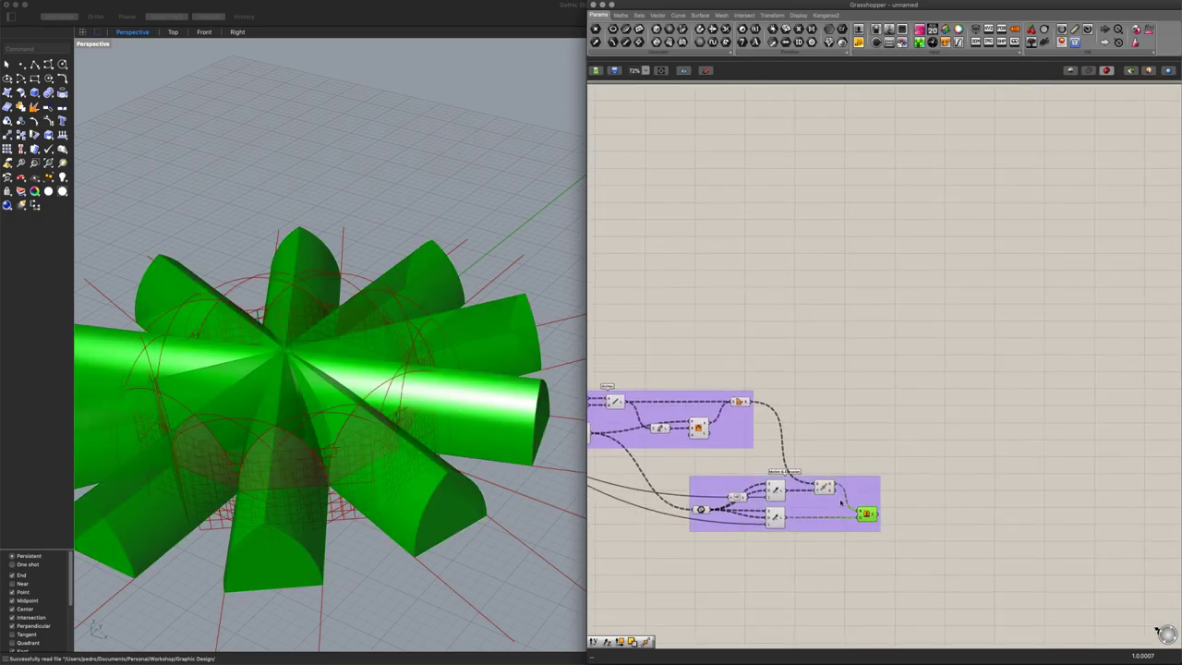
{"action": "left_click", "coordinate": [822, 487], "text": "shift"}
{"action": "left_click_drag", "start_coordinate": [821, 488], "coordinate": [803, 488]}
{"action": "left_click", "coordinate": [861, 526]}
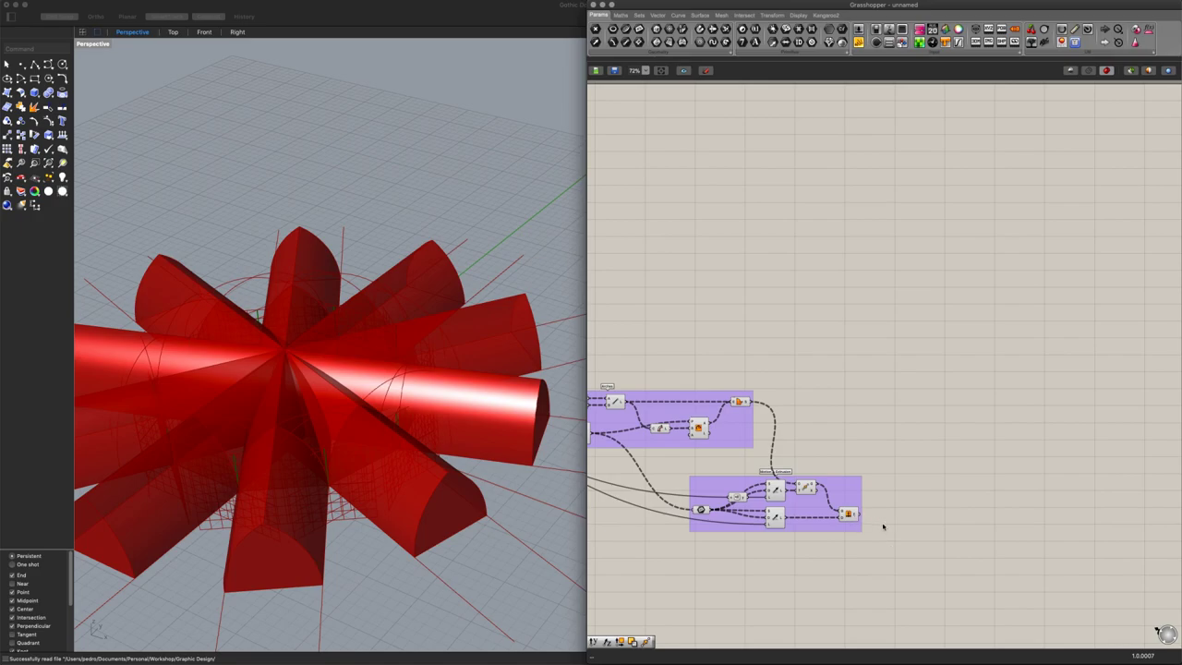
Place a Rotate component above and beside the Base Polygon group and set its angle input to degrees
{"action": "right_click_drag", "start_coordinate": [829, 574], "coordinate": [1086, 563]}
{"action": "scroll", "coordinate": [878, 520], "scroll_direction": "down", "scroll_amount": 1}
{"action": "right_click_drag", "start_coordinate": [830, 492], "coordinate": [923, 541]}
{"action": "scroll", "coordinate": [815, 435], "scroll_direction": "up", "scroll_amount": 5}
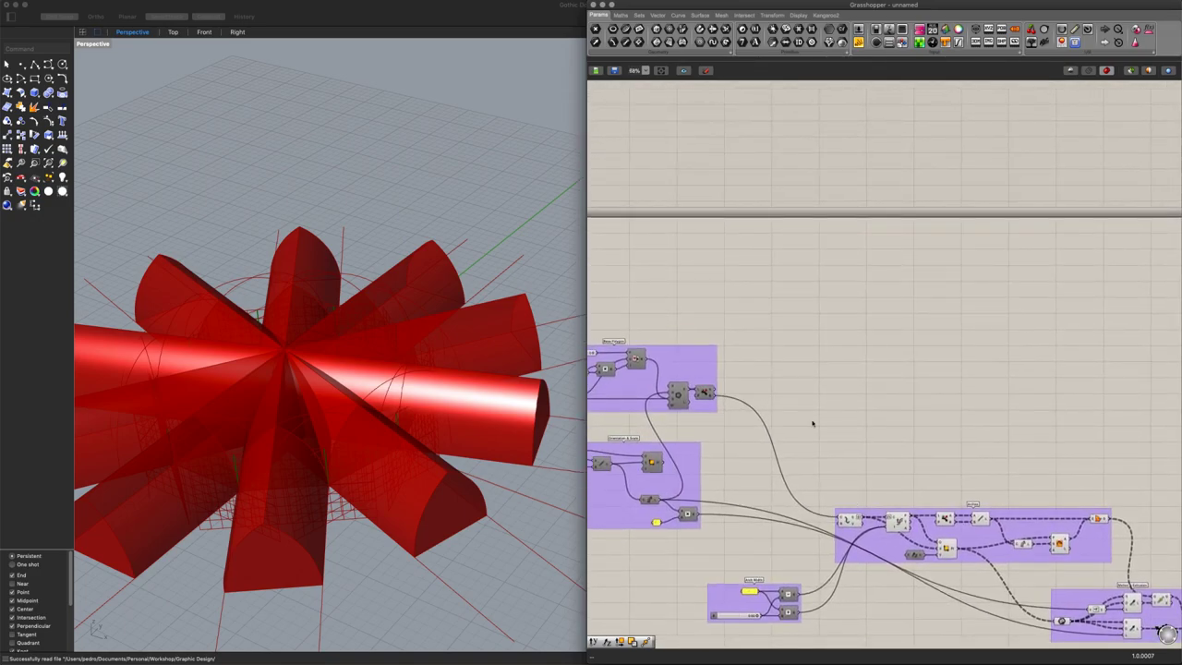
{"action": "scroll", "coordinate": [820, 442], "scroll_direction": "up", "scroll_amount": 2}
{"action": "double_click", "coordinate": [896, 391]}
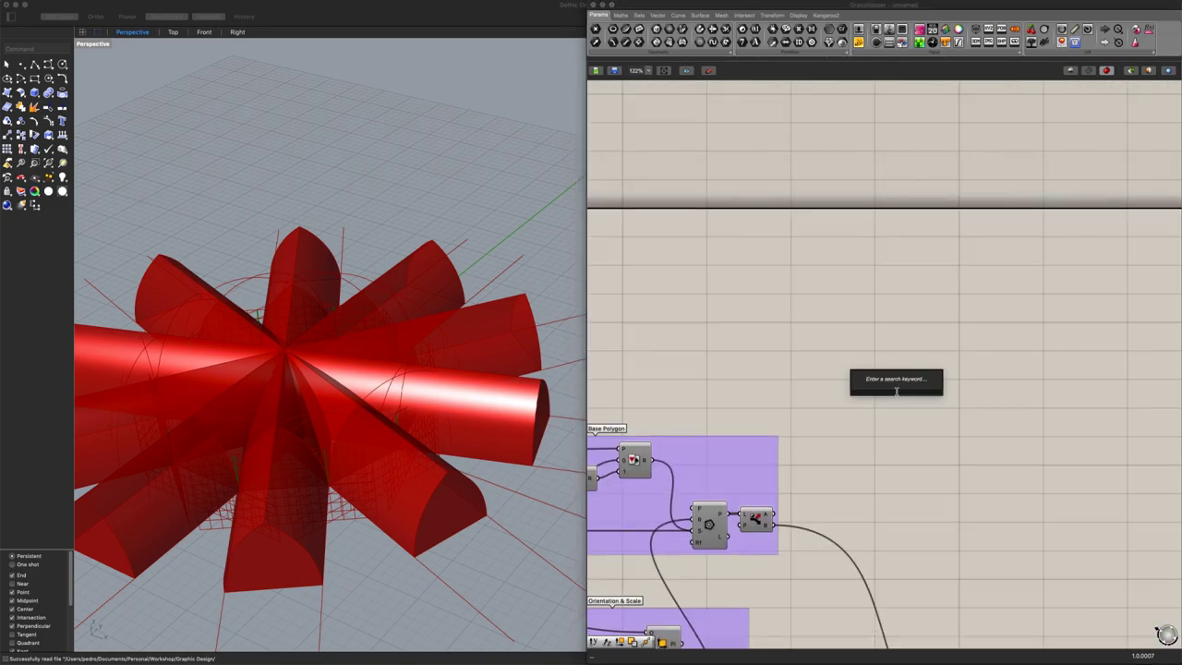
{"action": "type", "text": "rotate"}
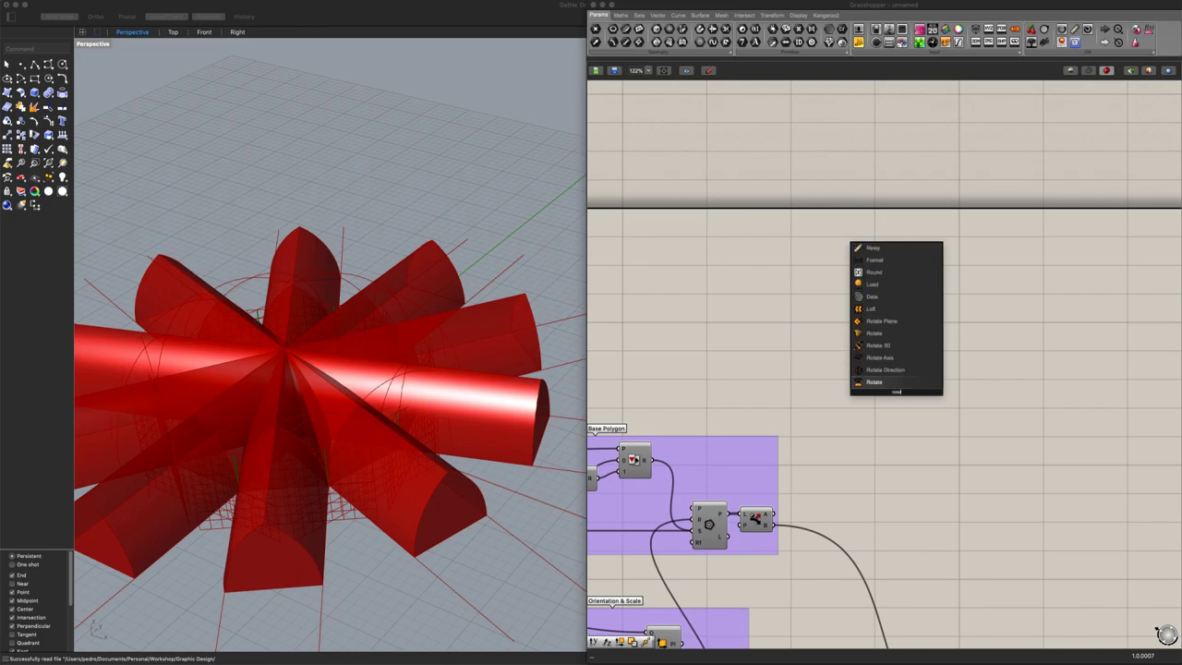
{"action": "key", "text": "Return"}
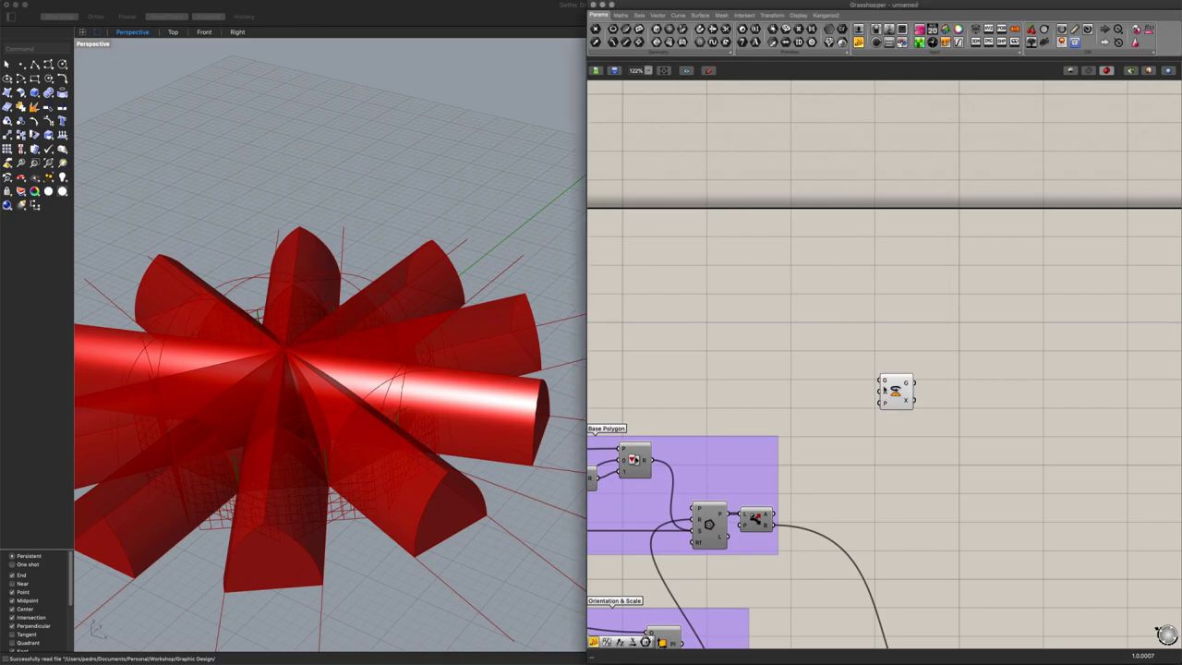
{"action": "right_click", "coordinate": [887, 392]}
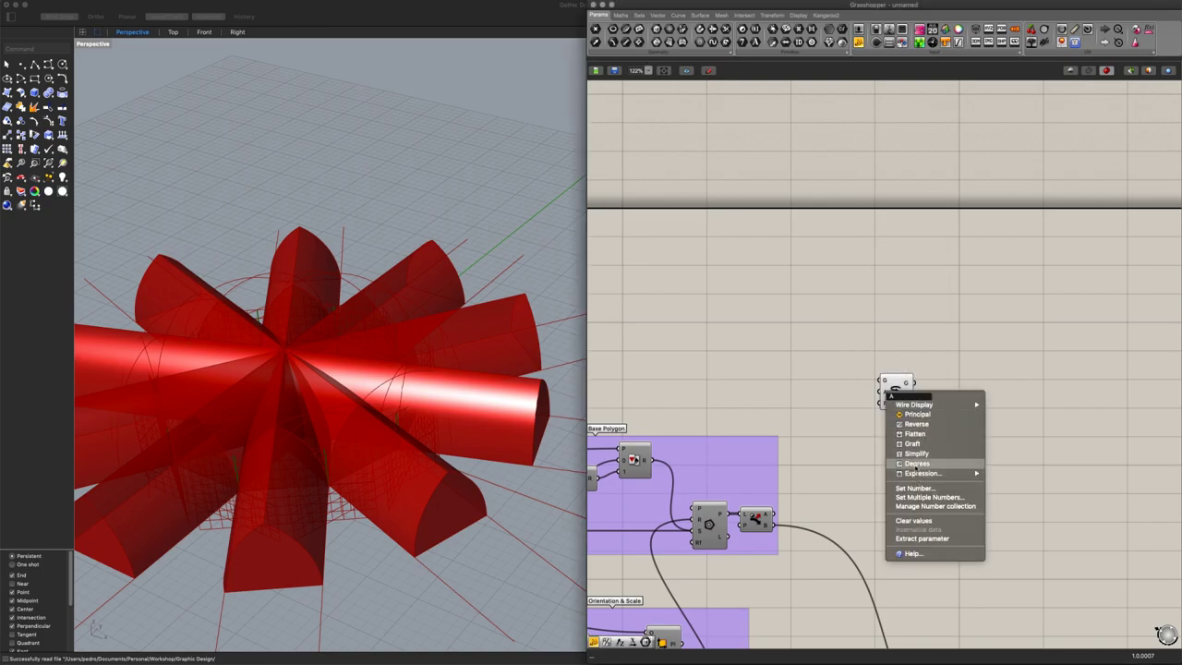
{"action": "left_click", "coordinate": [919, 464]}
Connect a panel with value 180 to Rotate's angle input and the Base Polygon group's A output to its geometry input
{"action": "double_click", "coordinate": [834, 406]}
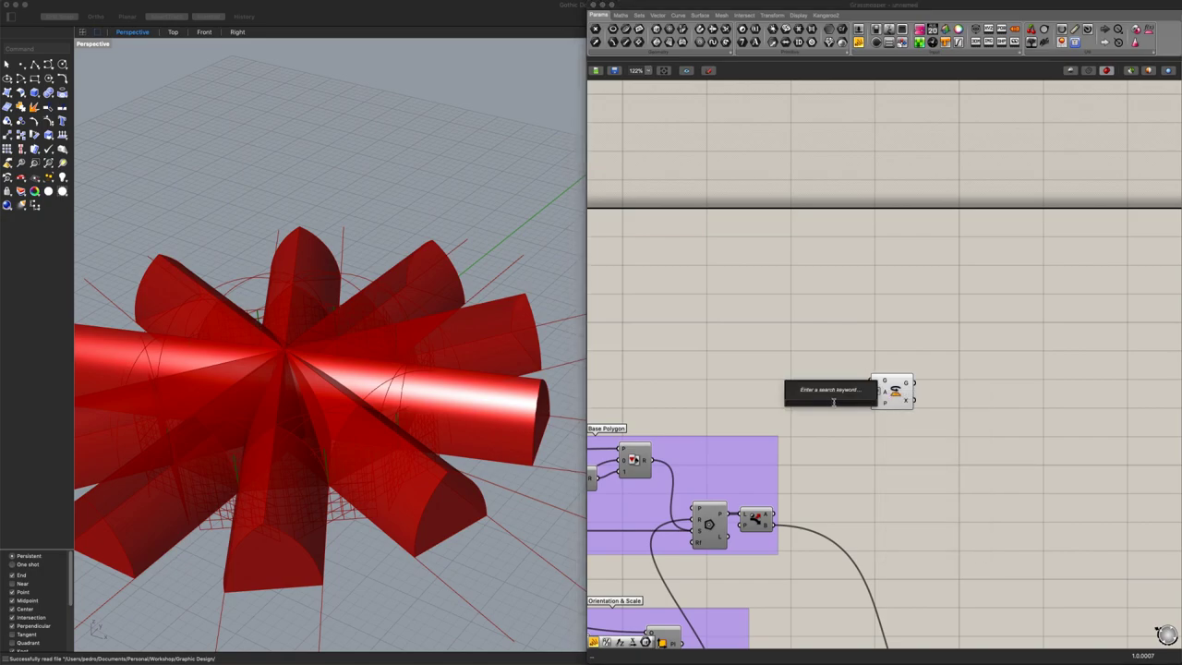
{"action": "type", "text": "panel"}
{"action": "key", "text": "Return"}
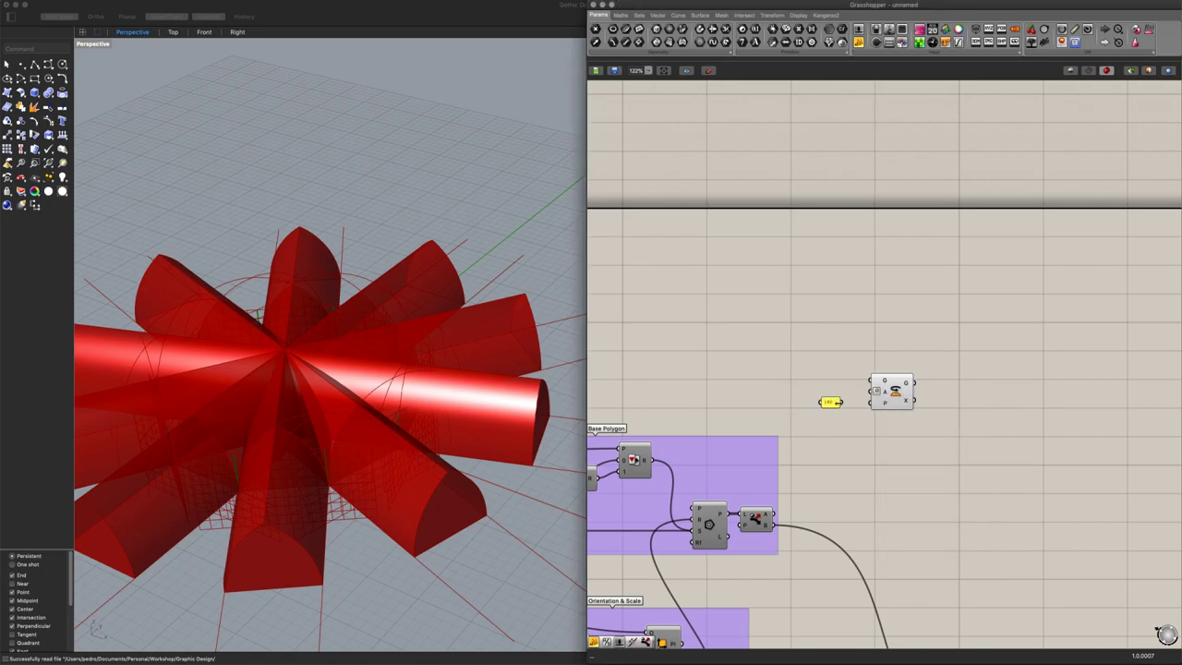
{"action": "mouse_move", "coordinate": [843, 402]}
{"action": "left_mouse_down"}
{"action": "mouse_move", "coordinate": [874, 392]}
{"action": "mouse_move", "coordinate": [833, 399]}
{"action": "mouse_move", "coordinate": [841, 394]}
{"action": "left_mouse_up"}
{"action": "left_click_drag", "start_coordinate": [778, 519], "coordinate": [873, 383]}
{"action": "scroll", "coordinate": [958, 415], "scroll_direction": "up", "scroll_amount": 5}
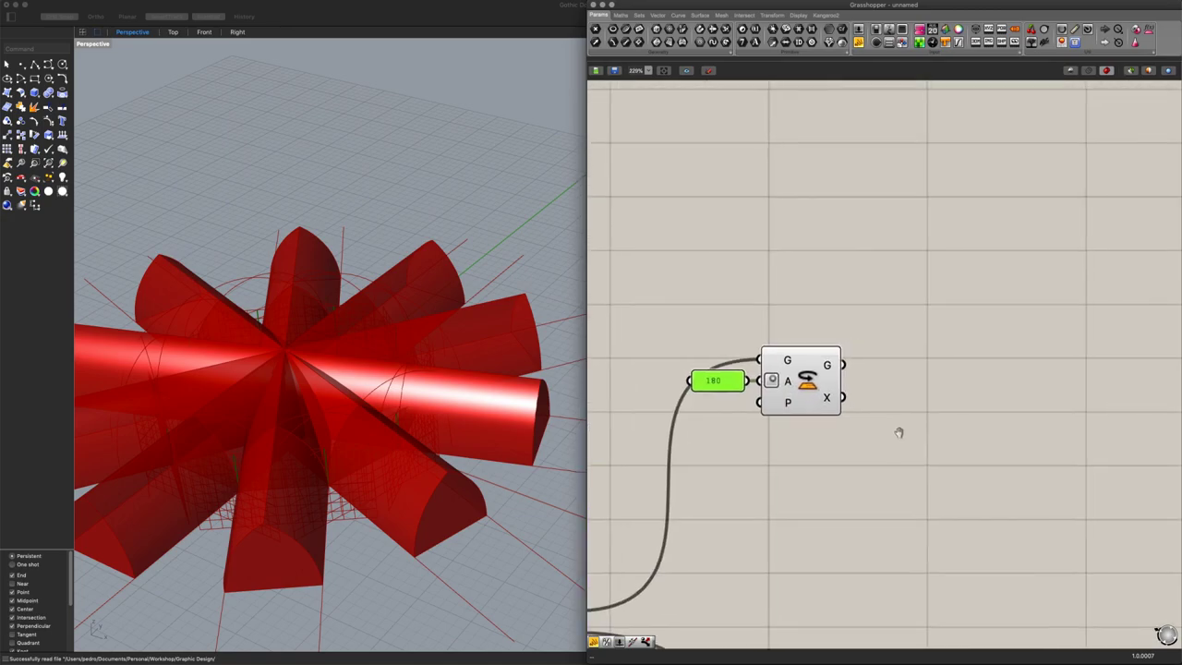
Add an Explode component and connect the rotated geometry to its curve input
{"action": "double_click", "coordinate": [850, 417]}
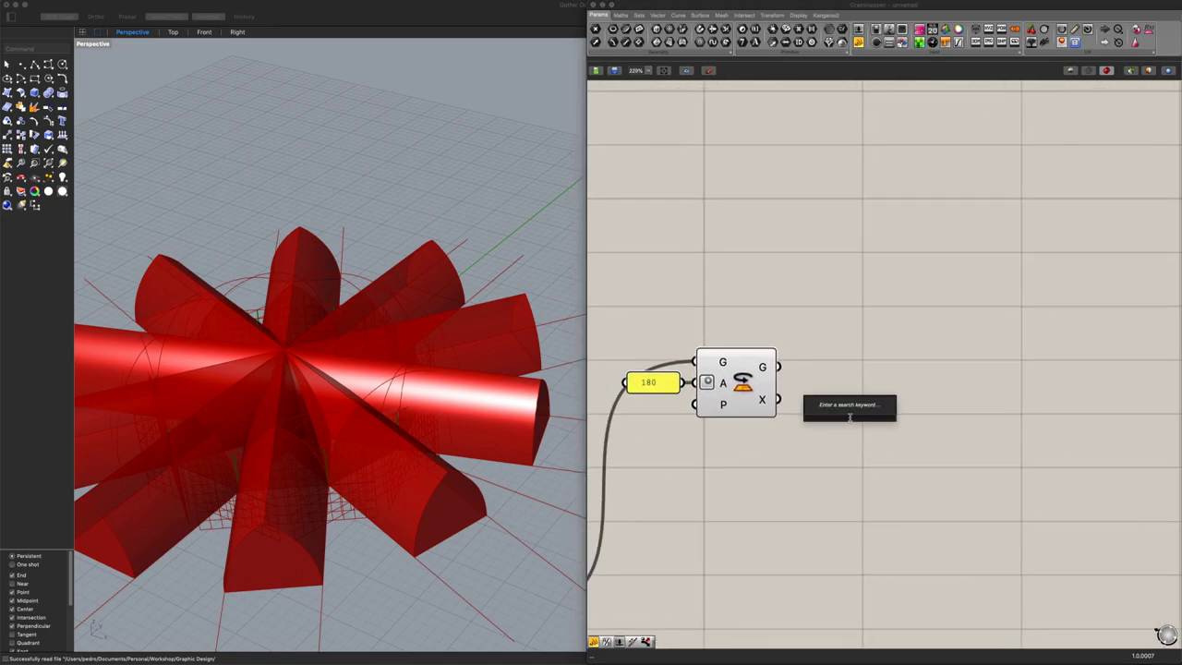
{"action": "type", "text": "exp"}
{"action": "left_click", "coordinate": [840, 410]}
{"action": "left_click_drag", "start_coordinate": [778, 366], "coordinate": [837, 378]}
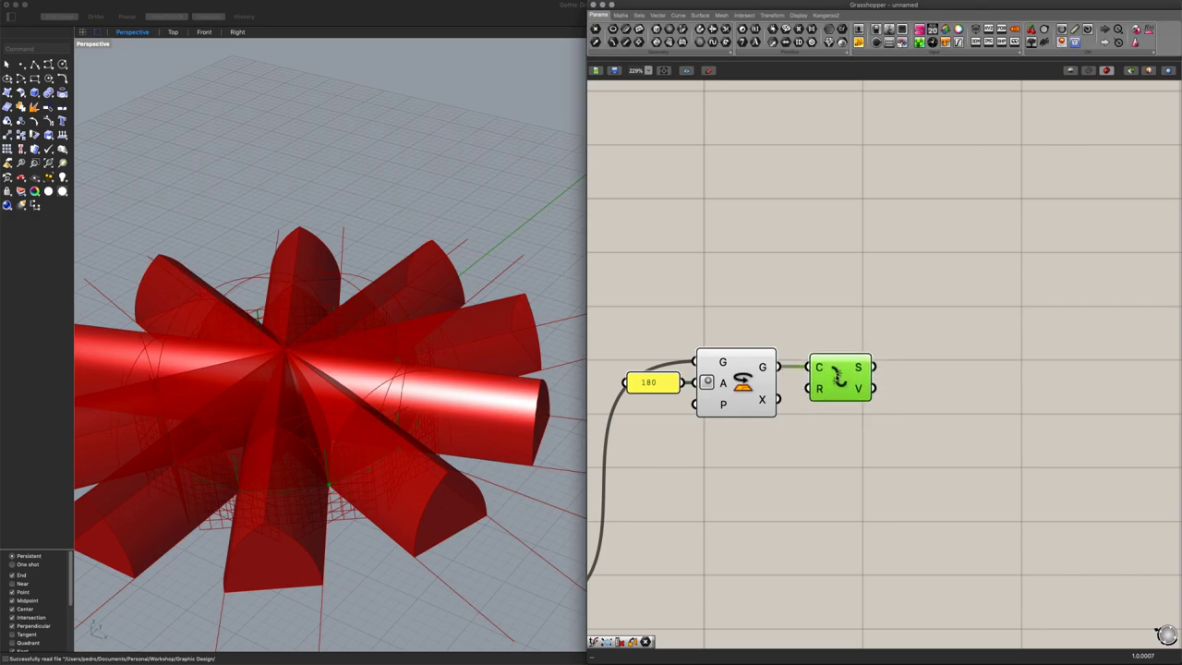
Add a removeDuplicatePts component and connect the Explode component's vertices output to its P input
{"action": "double_click", "coordinate": [974, 421]}
{"action": "type", "text": "dupl"}
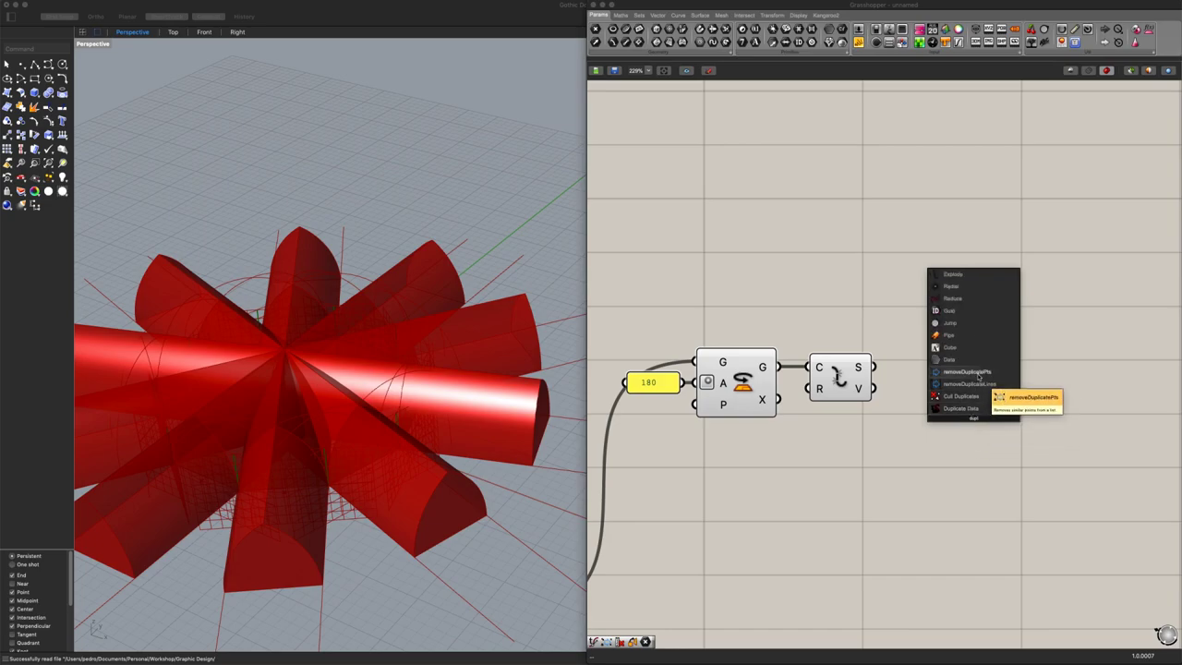
{"action": "key", "text": "Return"}
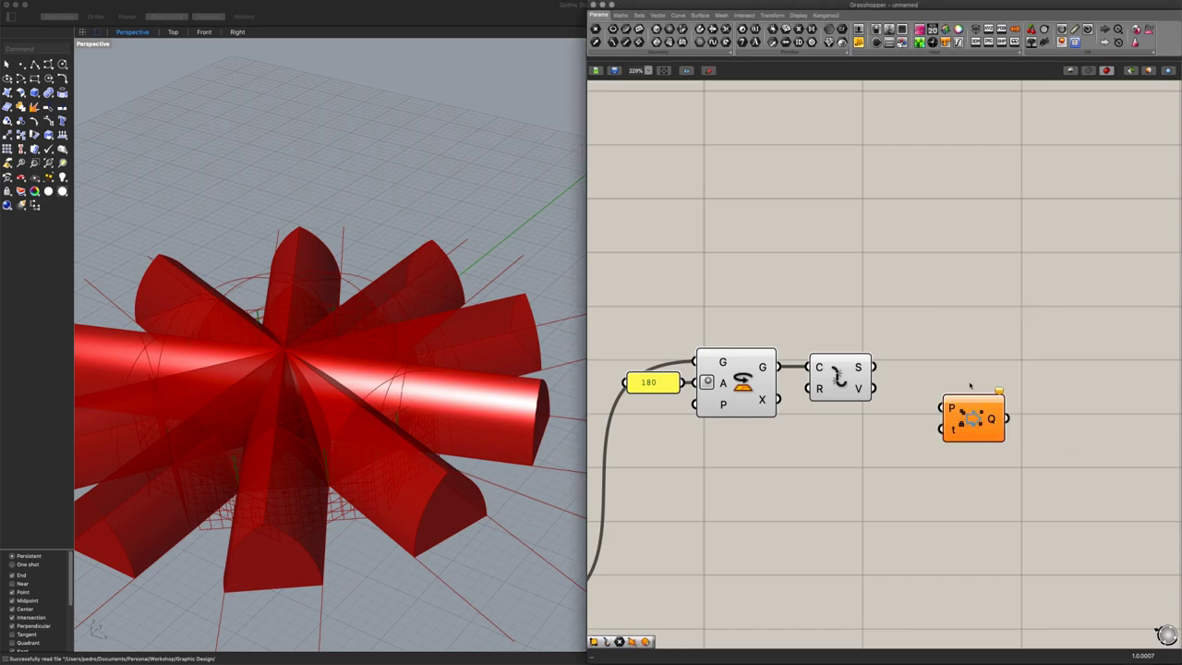
{"action": "left_click_drag", "start_coordinate": [878, 392], "coordinate": [945, 395]}
{"action": "scroll", "coordinate": [926, 421], "scroll_direction": "down", "scroll_amount": 2}
{"action": "right_click_drag", "start_coordinate": [929, 430], "coordinate": [823, 430]}
{"action": "left_click", "coordinate": [892, 453]}
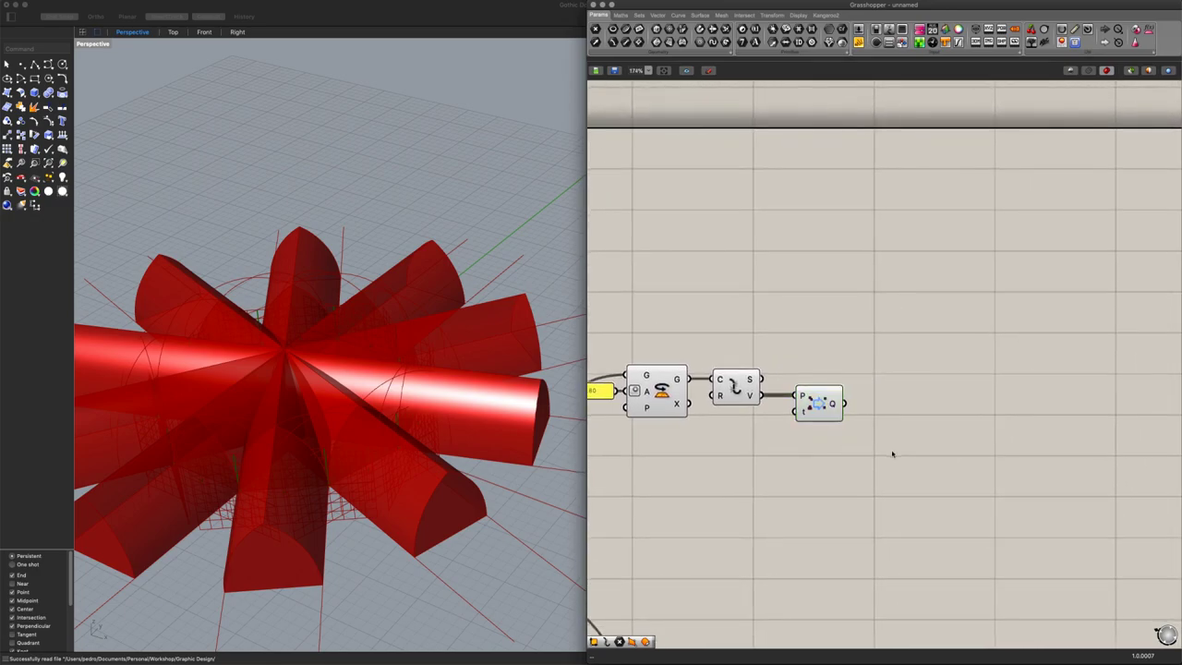
Add a Construct Plane component and connect removeDuplicatePts' Q output to its O and X inputs
{"action": "double_click", "coordinate": [913, 438]}
{"action": "type", "text": "co"}
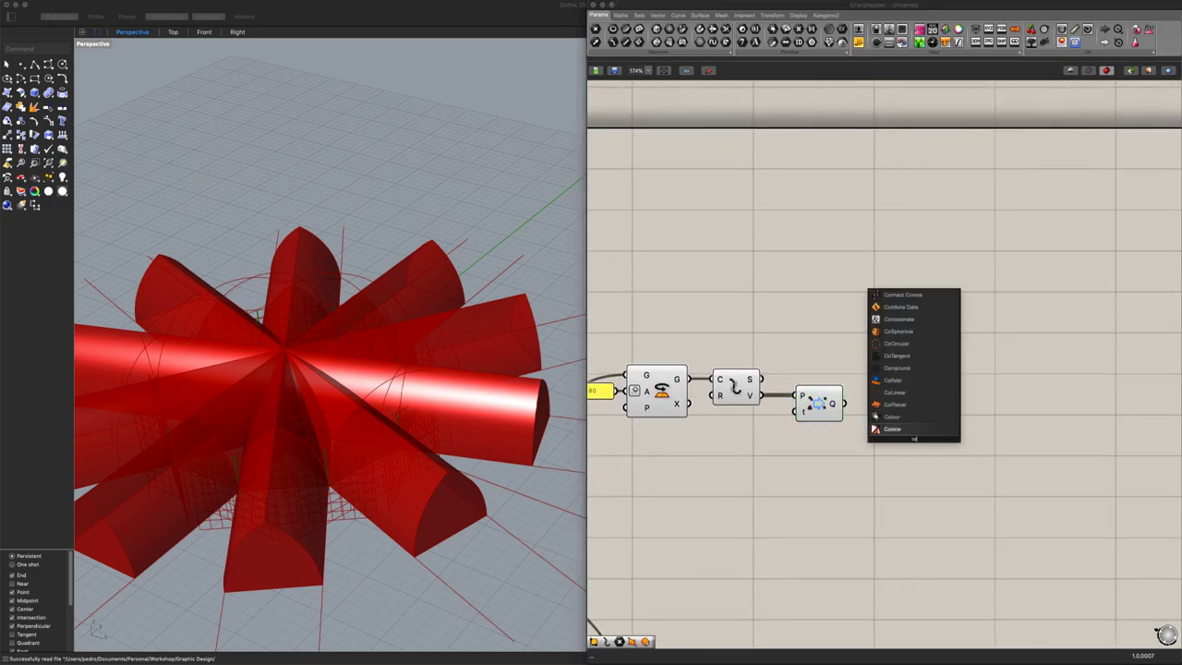
{"action": "type", "text": "nst"}
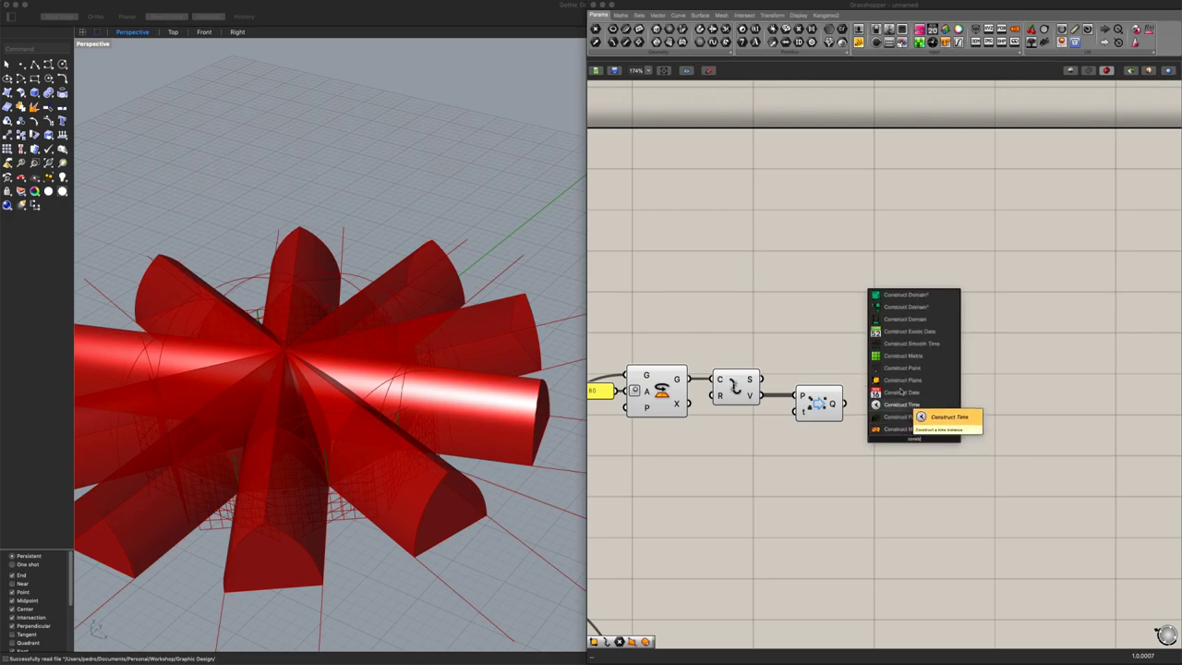
{"action": "left_click", "coordinate": [901, 380]}
{"action": "left_click_drag", "start_coordinate": [845, 404], "coordinate": [960, 415]}
Add a Unit Z vector, connect it to Construct Plane's Y input, and place both components close together
{"action": "double_click", "coordinate": [858, 463]}
{"action": "type", "text": "unit z"}
{"action": "key", "text": "Return"}
{"action": "left_click_drag", "start_coordinate": [882, 460], "coordinate": [941, 431]}
{"action": "left_click", "coordinate": [974, 431], "text": "shift"}
{"action": "left_click", "coordinate": [936, 470]}
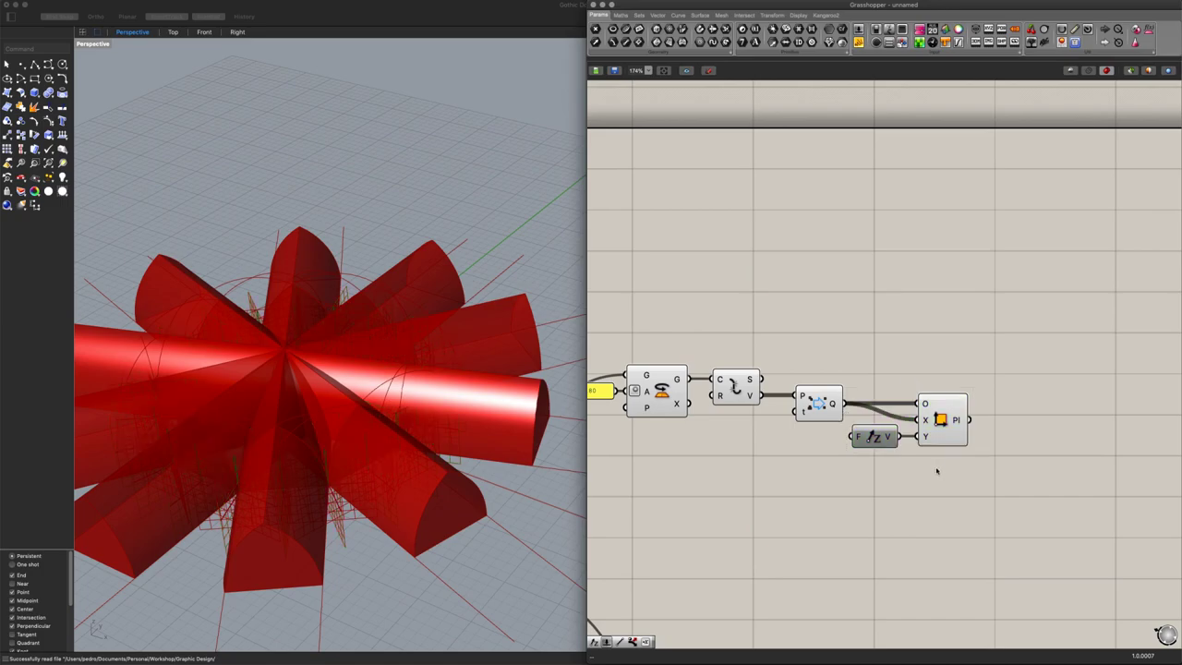
Group the components from the 180 panel through Construct Plane and name the group "Dome's Base"
{"action": "scroll", "coordinate": [942, 496], "scroll_direction": "down", "scroll_amount": 2}
{"action": "right_click_drag", "start_coordinate": [942, 495], "coordinate": [856, 469]}
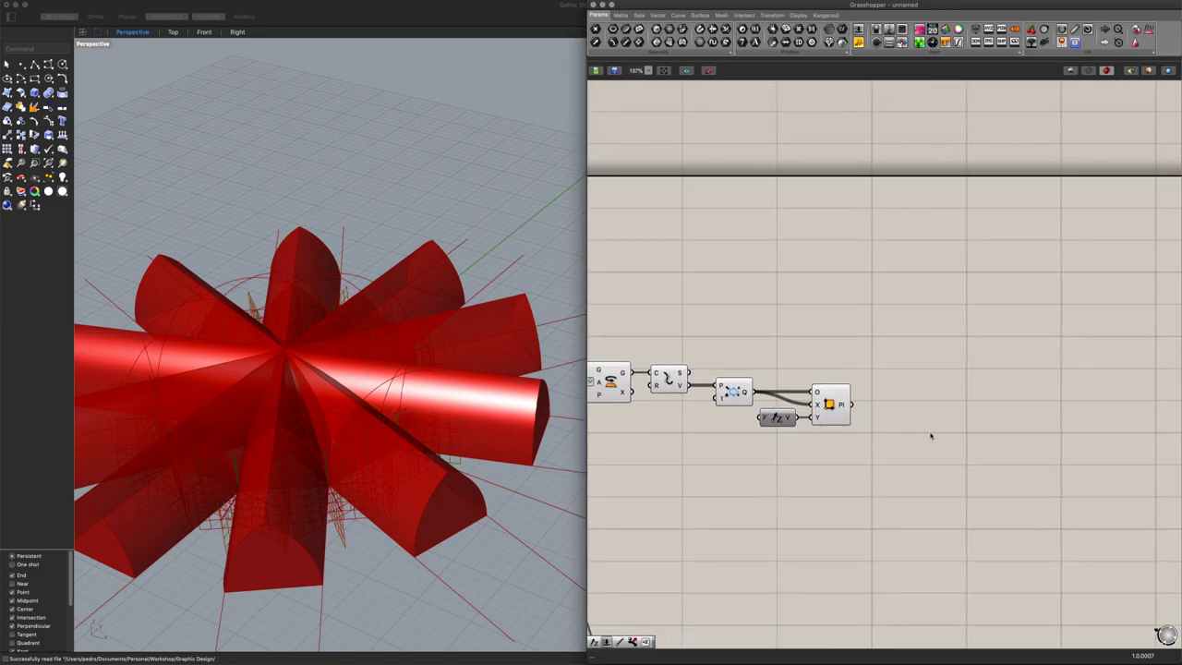
{"action": "scroll", "coordinate": [1055, 462], "scroll_direction": "left", "scroll_amount": 5}
{"action": "left_click_drag", "start_coordinate": [1049, 456], "coordinate": [702, 328]}
{"action": "right_click", "coordinate": [790, 416]}
{"action": "left_click", "coordinate": [817, 492]}
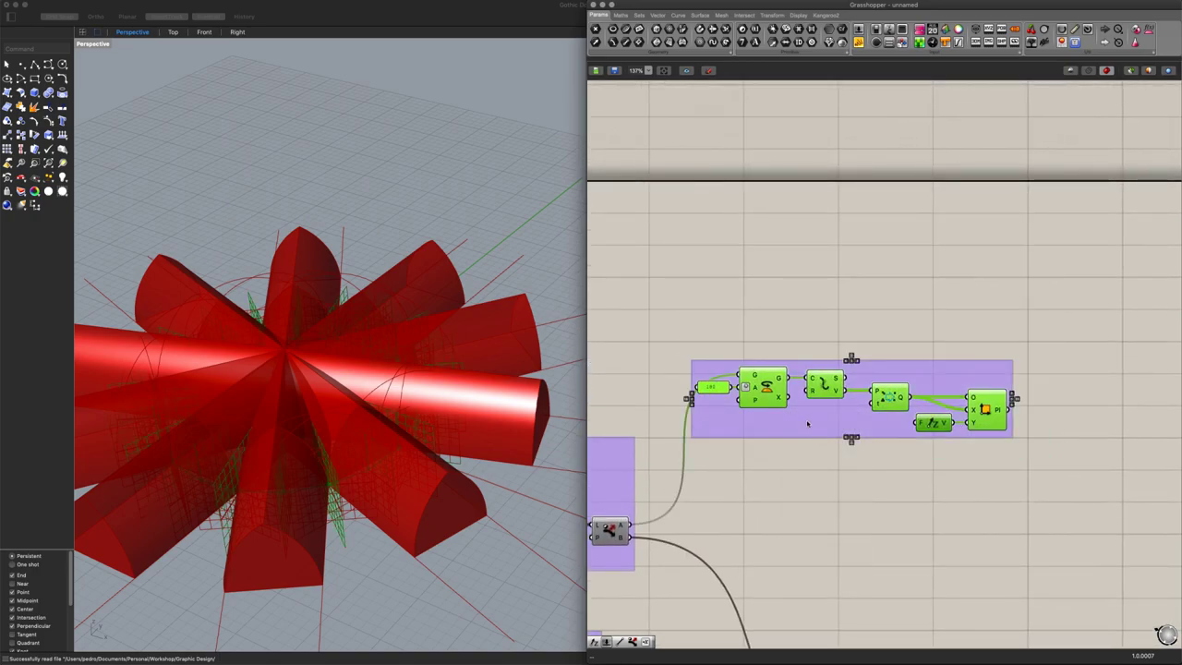
{"action": "right_click", "coordinate": [804, 421]}
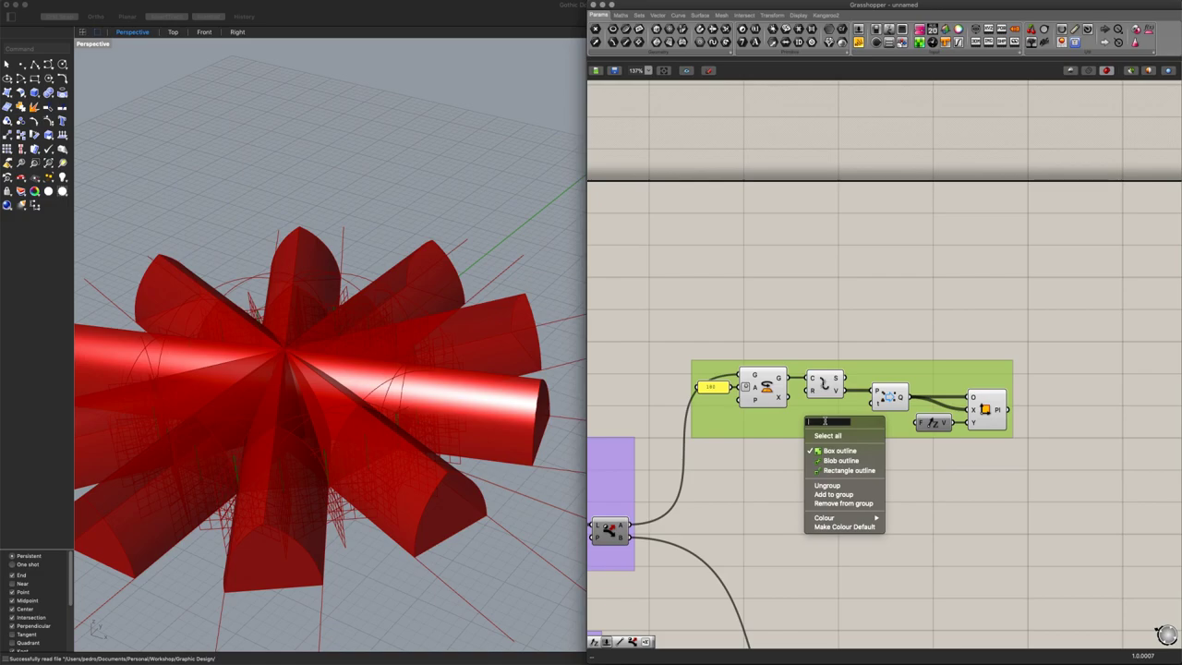
{"action": "type", "text": "Dome's Base"}
{"action": "key", "text": "Return"}
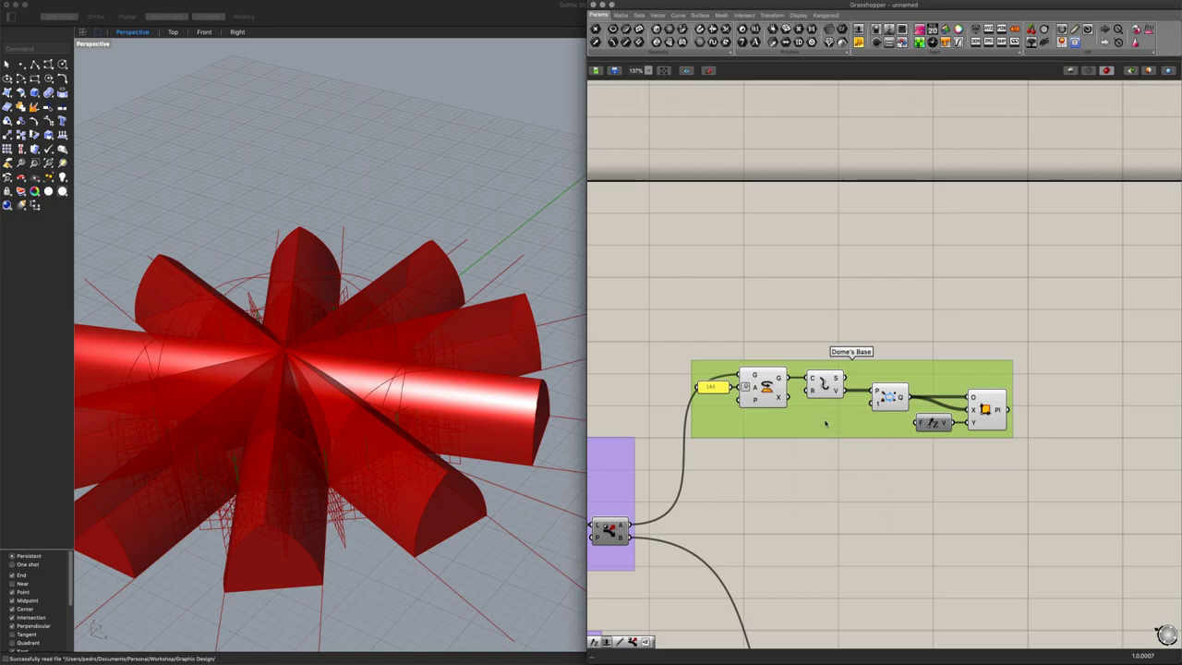
{"action": "left_click", "coordinate": [864, 423]}
{"action": "scroll", "coordinate": [905, 470], "scroll_direction": "right", "scroll_amount": 5}
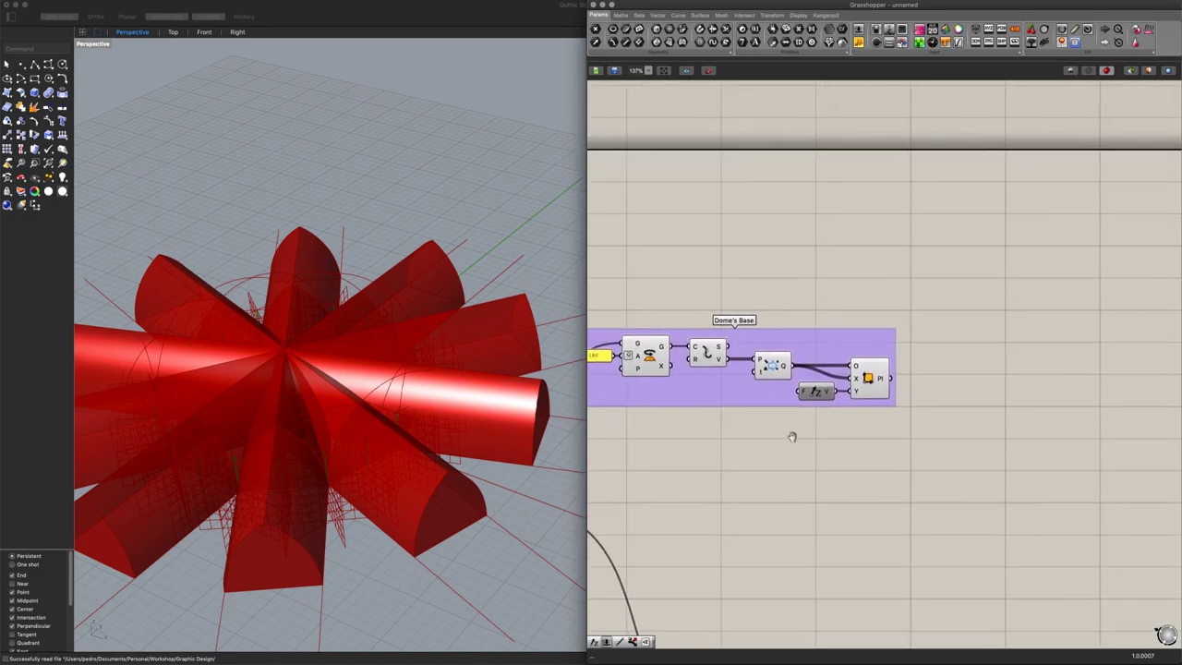
Add an Arc component after the Dome's Base group and connect Construct Plane's Pl output to its P input
{"action": "scroll", "coordinate": [834, 437], "scroll_direction": "down", "scroll_amount": 1}
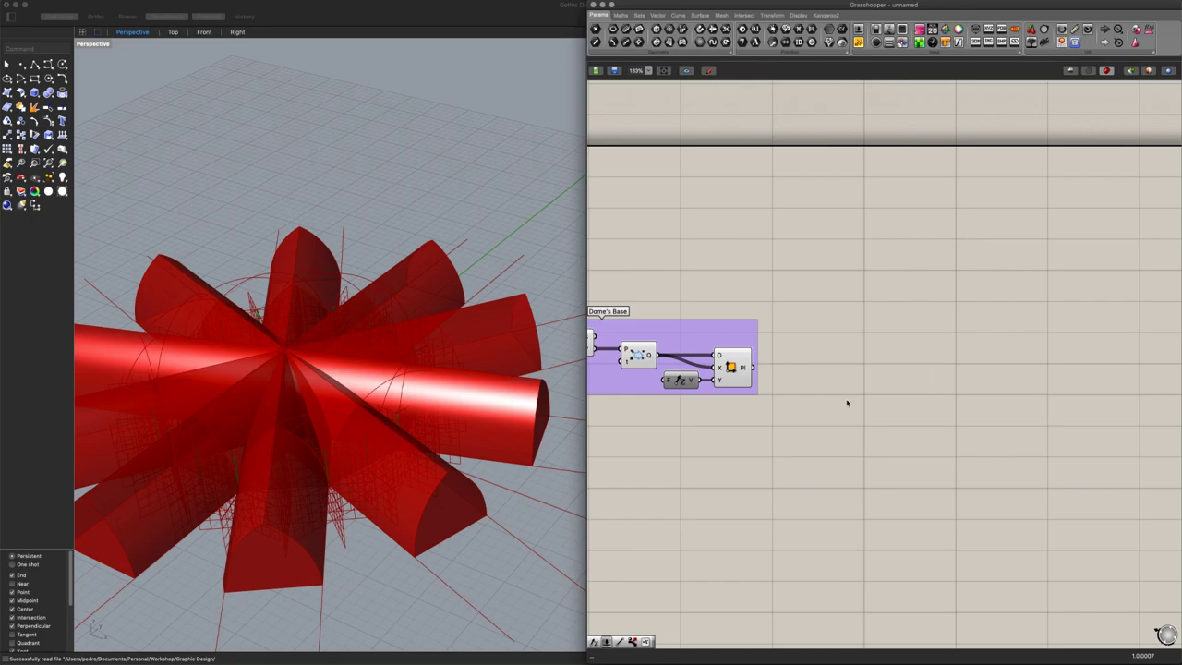
{"action": "double_click", "coordinate": [847, 403]}
{"action": "type", "text": "arc"}
{"action": "left_click", "coordinate": [837, 395]}
{"action": "left_click_drag", "start_coordinate": [837, 396], "coordinate": [832, 364]}
{"action": "left_click_drag", "start_coordinate": [753, 366], "coordinate": [836, 360]}
{"action": "scroll", "coordinate": [825, 396], "scroll_direction": "down", "scroll_amount": 1}
{"action": "left_click", "coordinate": [780, 471]}
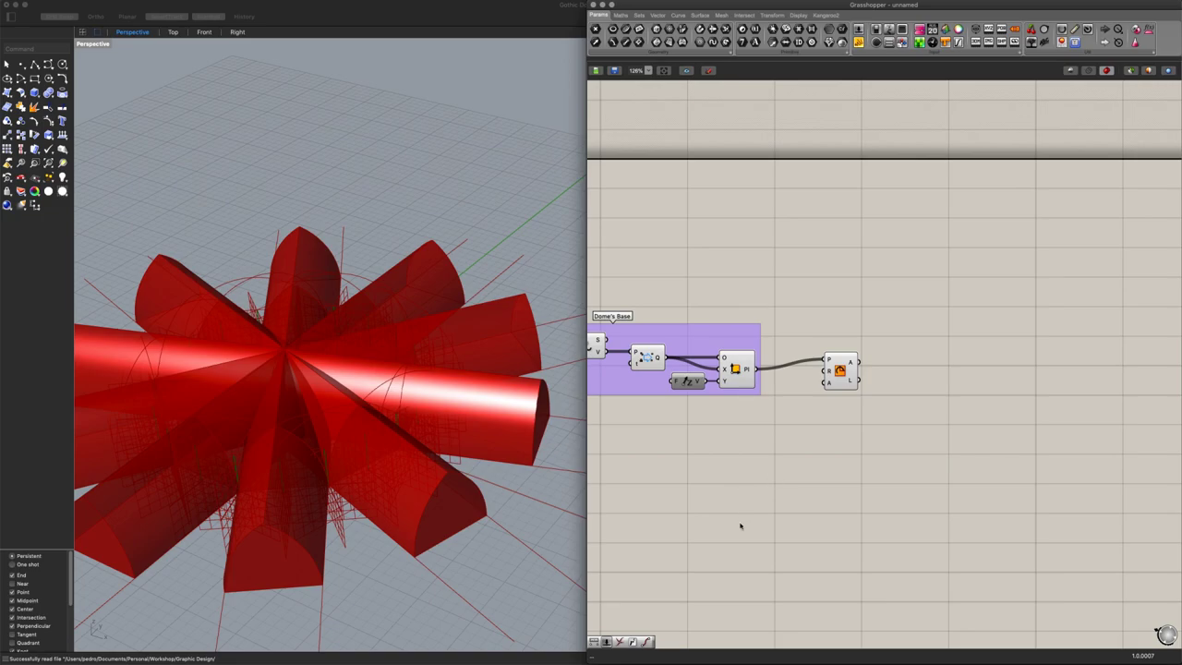
Connect the Multiplication component's R output to Arc's R input and place Arc beside the Dome's Base group
{"action": "right_click_drag", "start_coordinate": [782, 478], "coordinate": [868, 414]}
{"action": "left_click_drag", "start_coordinate": [923, 311], "coordinate": [747, 527]}
{"action": "right_click_drag", "start_coordinate": [892, 534], "coordinate": [1136, 352]}
{"action": "left_click_drag", "start_coordinate": [709, 459], "coordinate": [984, 349]}
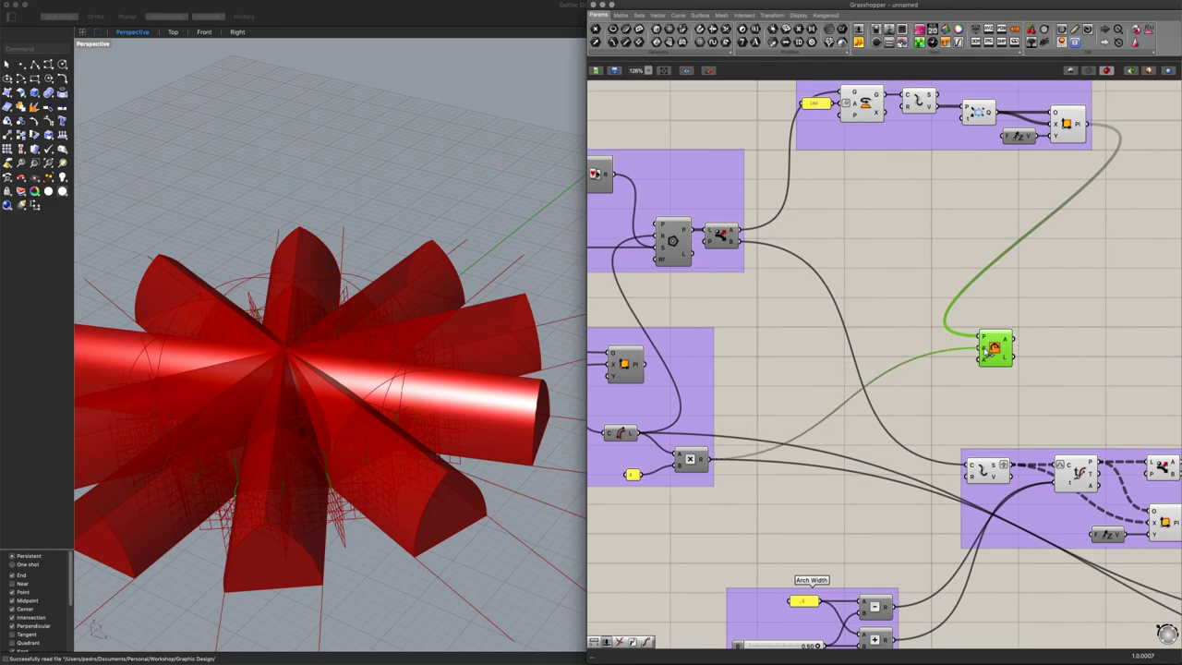
{"action": "scroll", "coordinate": [989, 349], "scroll_direction": "down", "scroll_amount": 1}
{"action": "right_click_drag", "start_coordinate": [989, 349], "coordinate": [764, 437]}
{"action": "left_click_drag", "start_coordinate": [764, 438], "coordinate": [923, 240]}
{"action": "right_click_drag", "start_coordinate": [917, 273], "coordinate": [778, 349]}
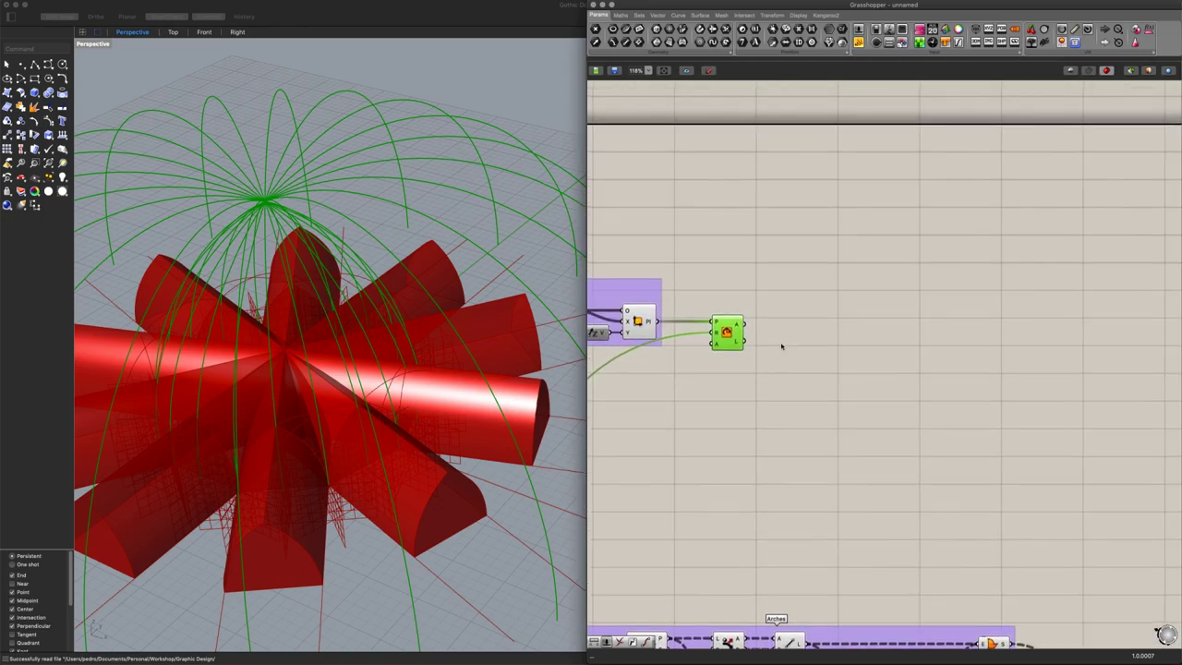
Add a Multiple Curves intersection component and connect Arc's A output to its C input
{"action": "scroll", "coordinate": [779, 349], "scroll_direction": "up", "scroll_amount": 2}
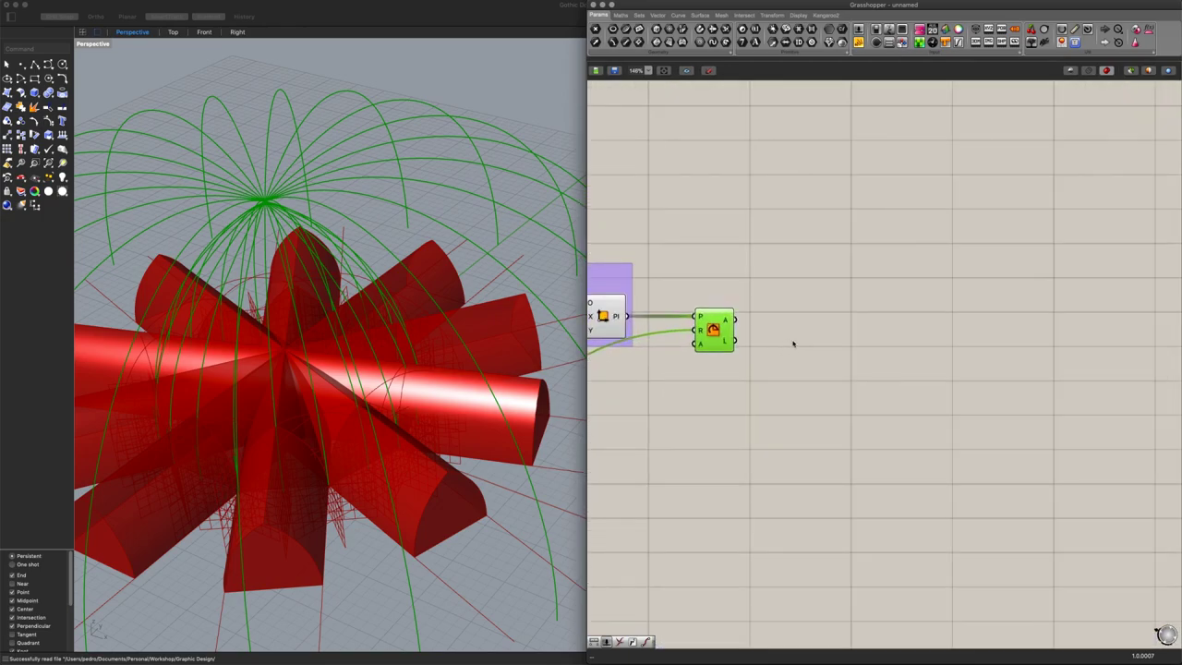
{"action": "double_click", "coordinate": [838, 317]}
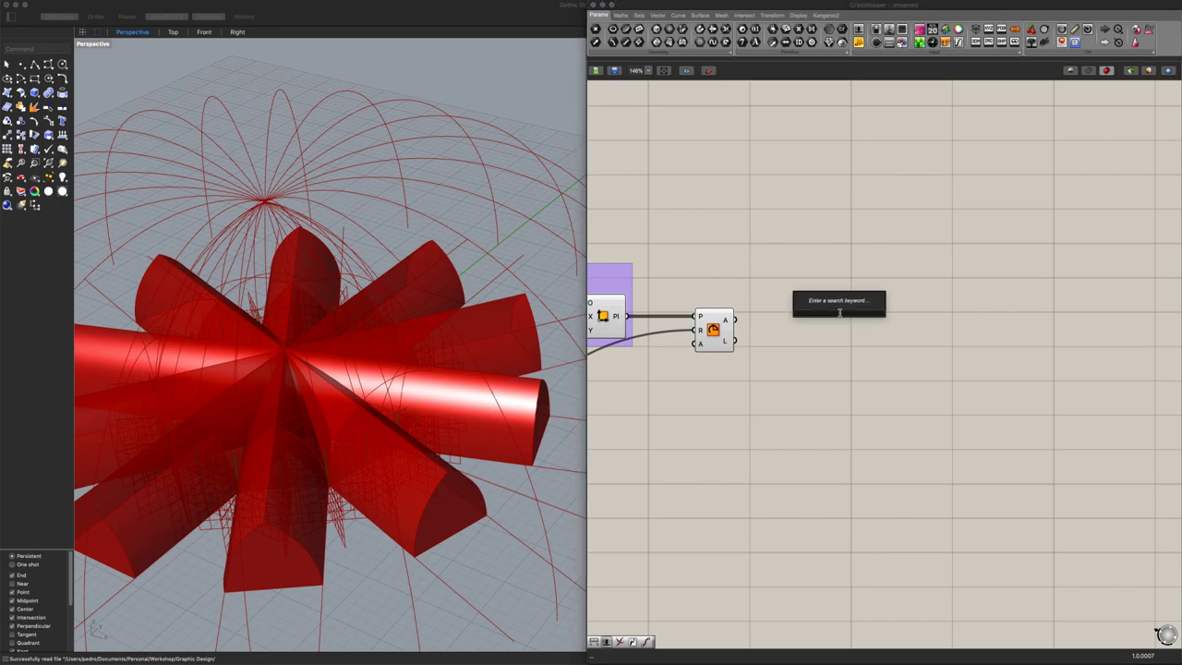
{"action": "type", "text": "mul"}
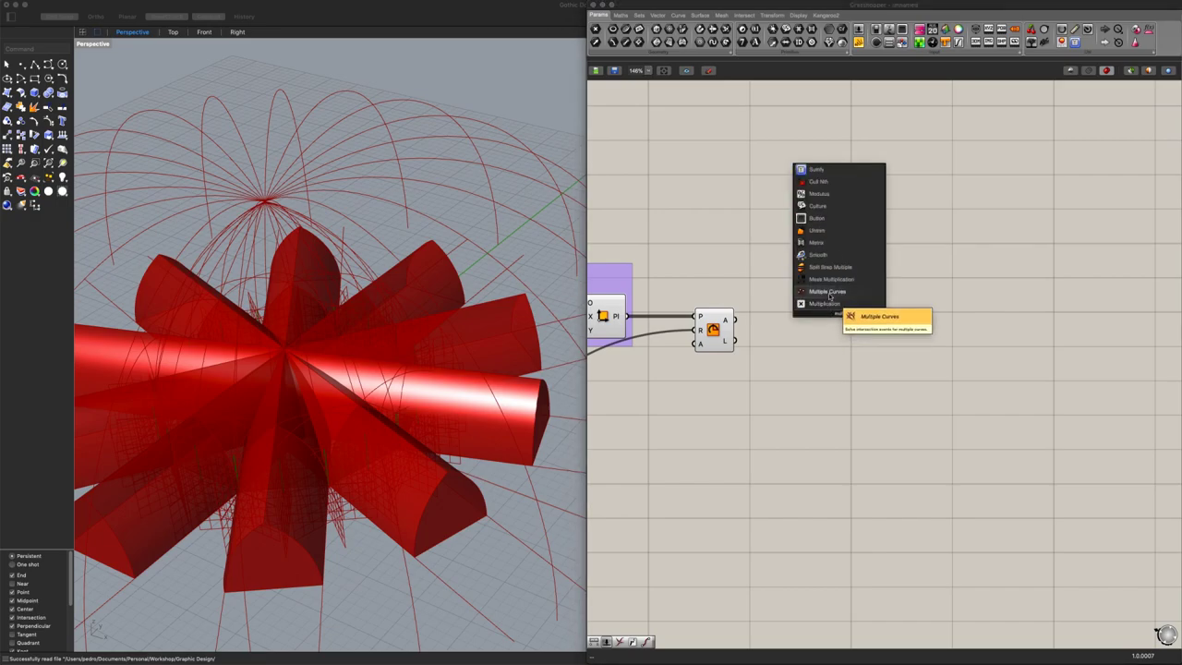
{"action": "left_click", "coordinate": [828, 291]}
{"action": "left_click_drag", "start_coordinate": [736, 320], "coordinate": [841, 283]}
Add a Curve Closest Point component, feeding Multiple Curves' P output into P and Arc's A output into C
{"action": "double_click", "coordinate": [925, 275]}
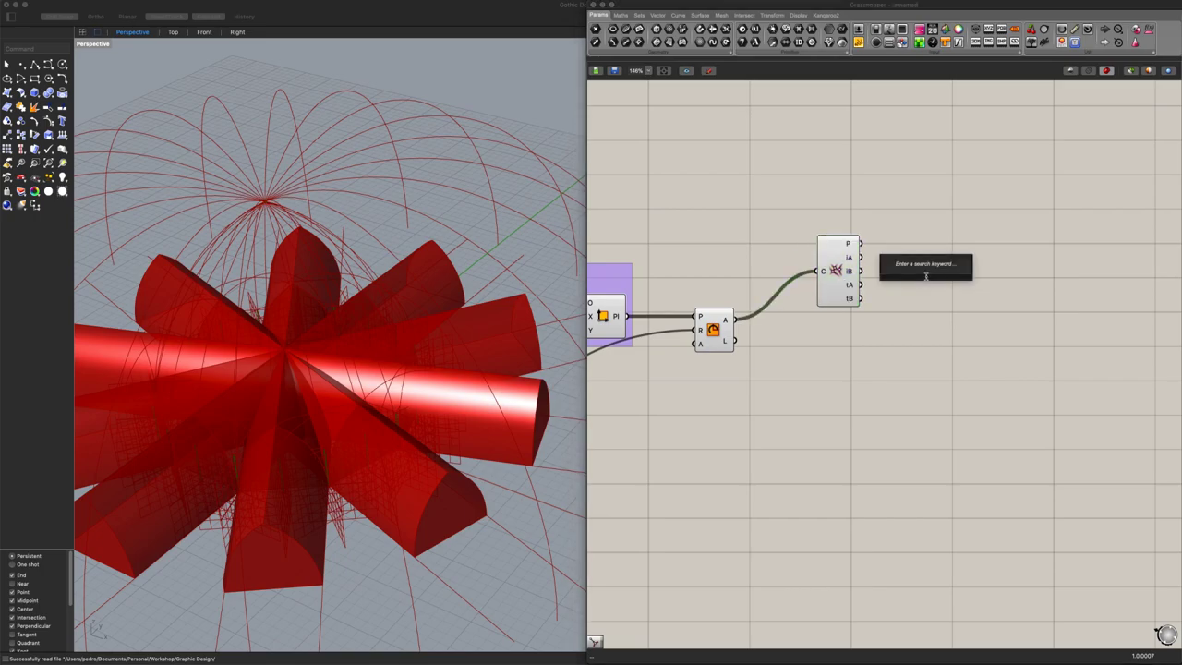
{"action": "type", "text": "closest"}
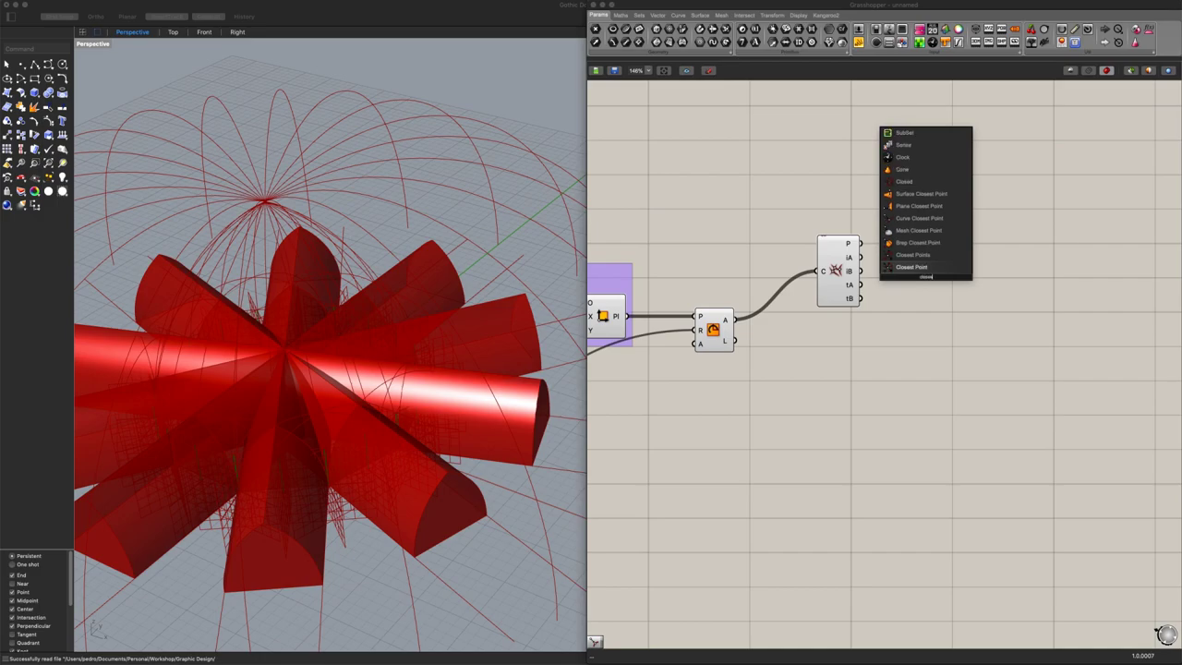
{"action": "key", "text": "Up"}
{"action": "key", "text": "Up"}
{"action": "key", "text": "Up"}
{"action": "key", "text": "Up"}
{"action": "key", "text": "Return"}
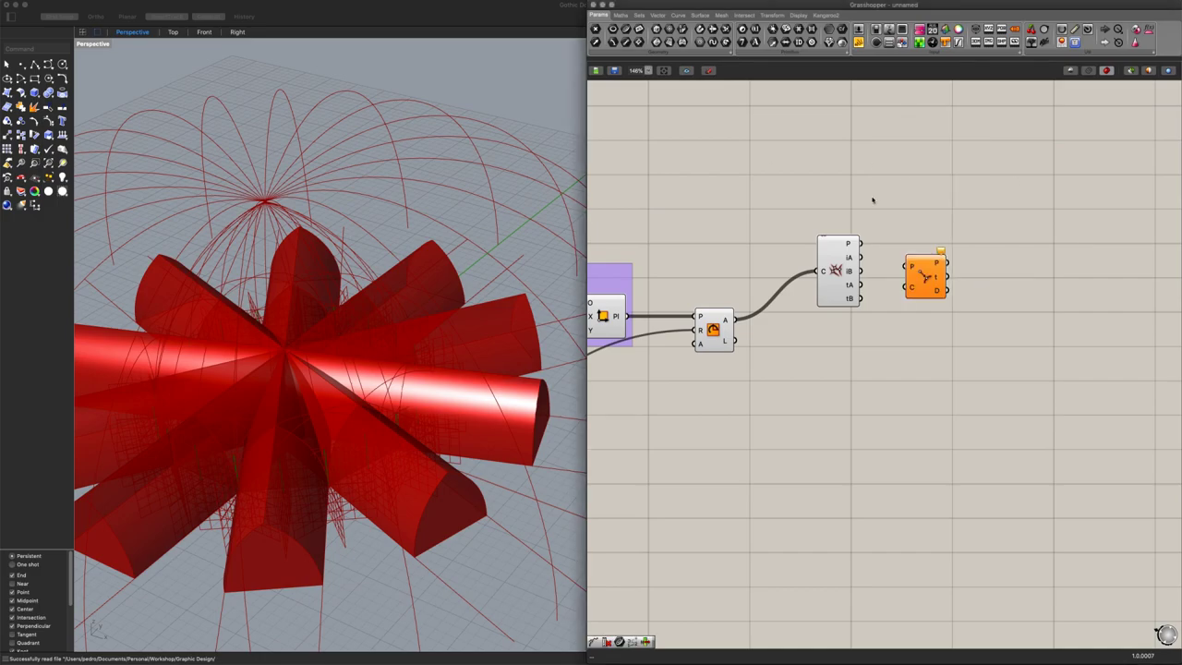
{"action": "left_click_drag", "start_coordinate": [861, 243], "coordinate": [943, 254]}
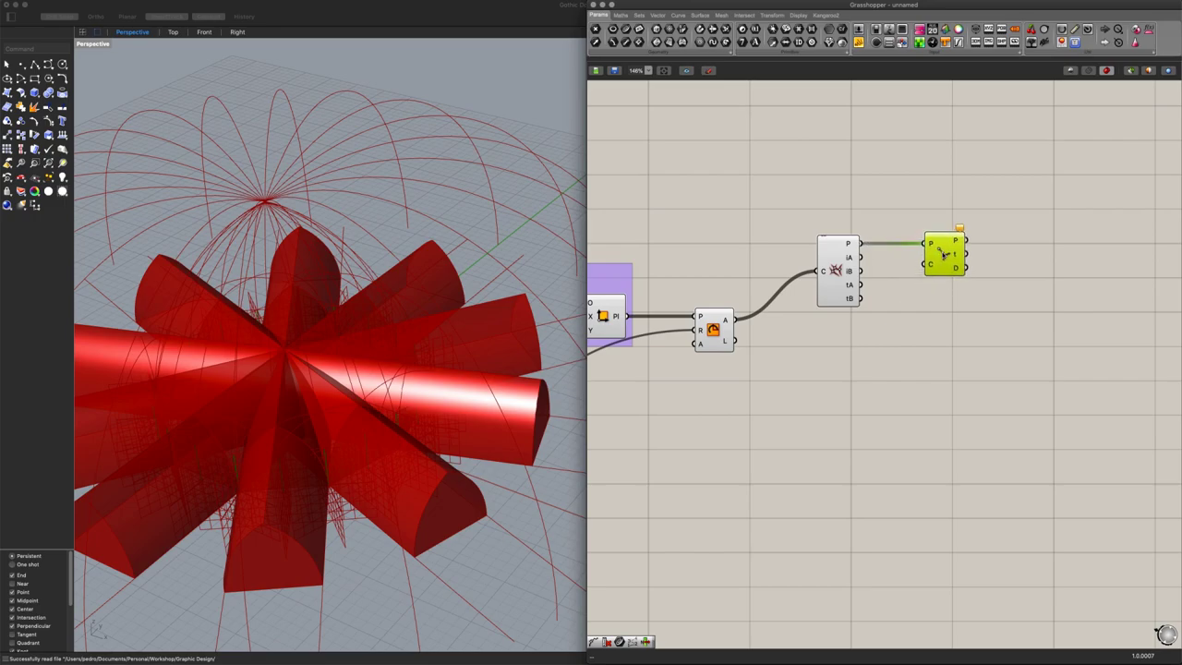
{"action": "left_click_drag", "start_coordinate": [734, 323], "coordinate": [924, 267]}
Add a Shatter component and connect Curve Closest Point's t output to its t input and Arc's A output to its C input
{"action": "scroll", "coordinate": [855, 295], "scroll_direction": "right", "scroll_amount": 3}
{"action": "double_click", "coordinate": [876, 329]}
{"action": "type", "text": "shat"}
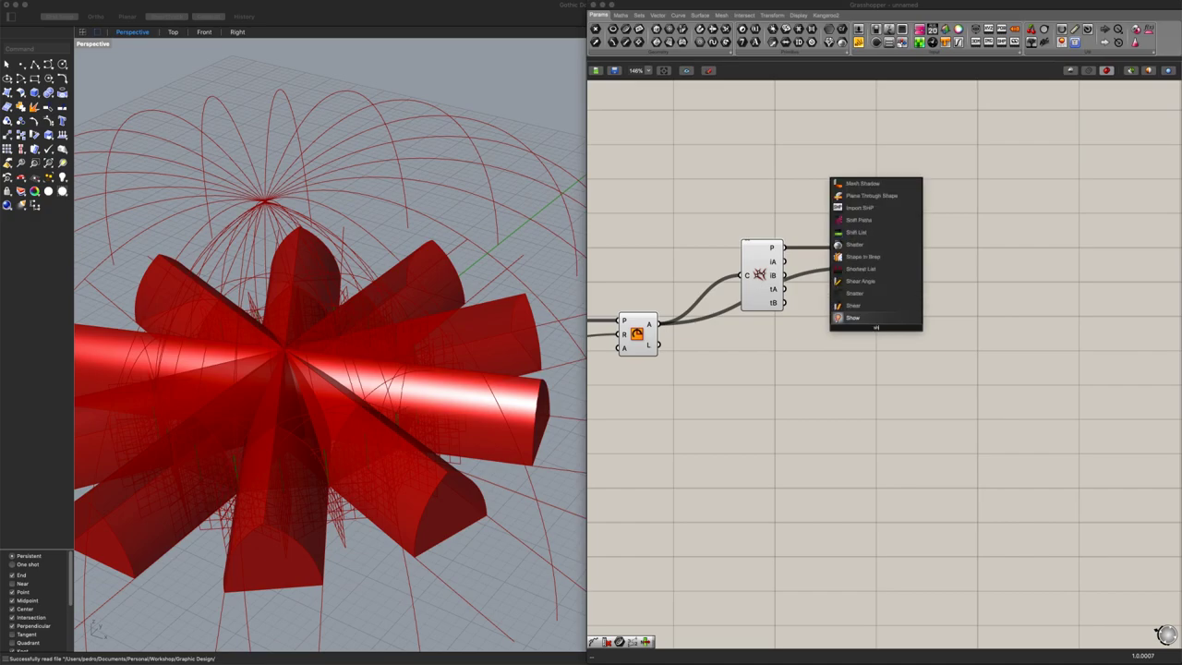
{"action": "left_click", "coordinate": [871, 319]}
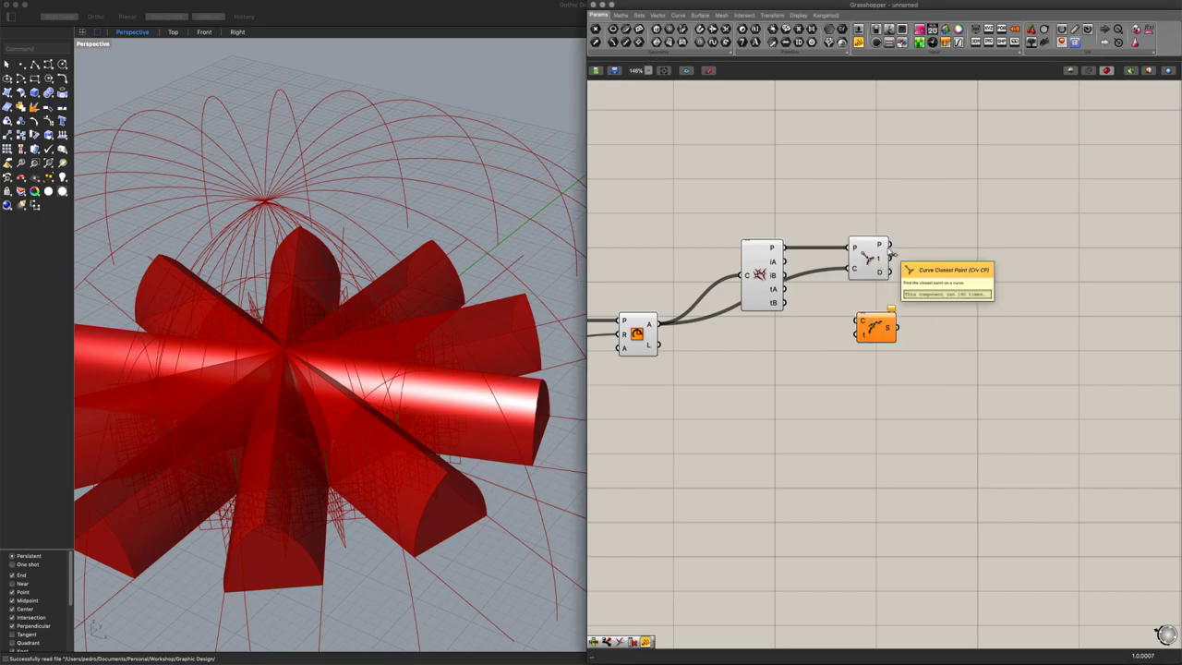
{"action": "left_click_drag", "start_coordinate": [890, 258], "coordinate": [860, 336]}
{"action": "left_click_drag", "start_coordinate": [659, 324], "coordinate": [964, 331]}
{"action": "left_click", "coordinate": [963, 351]}
Duplicate the Multiple Curves, Curve Closest Point and Shatter components and place the copies below the originals
{"action": "left_click_drag", "start_coordinate": [1002, 370], "coordinate": [746, 234]}
{"action": "right_click_drag", "start_coordinate": [771, 364], "coordinate": [822, 318]}
{"action": "key", "text": "super+c"}
{"action": "key", "text": "super+v"}
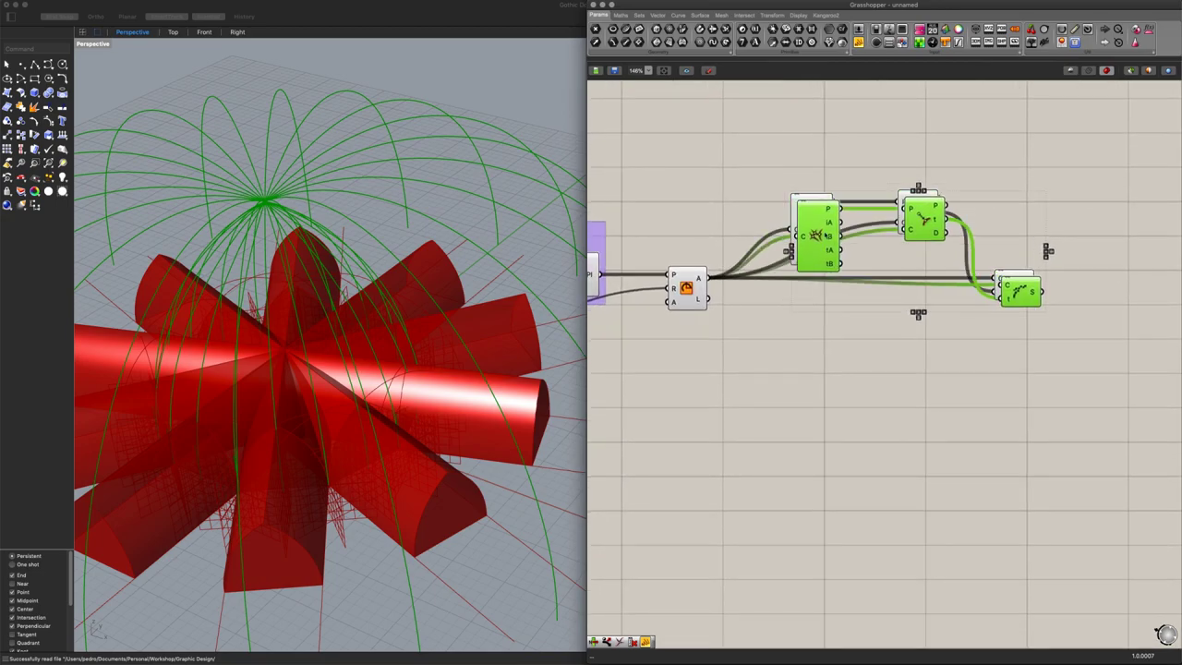
{"action": "left_click_drag", "start_coordinate": [817, 240], "coordinate": [840, 401]}
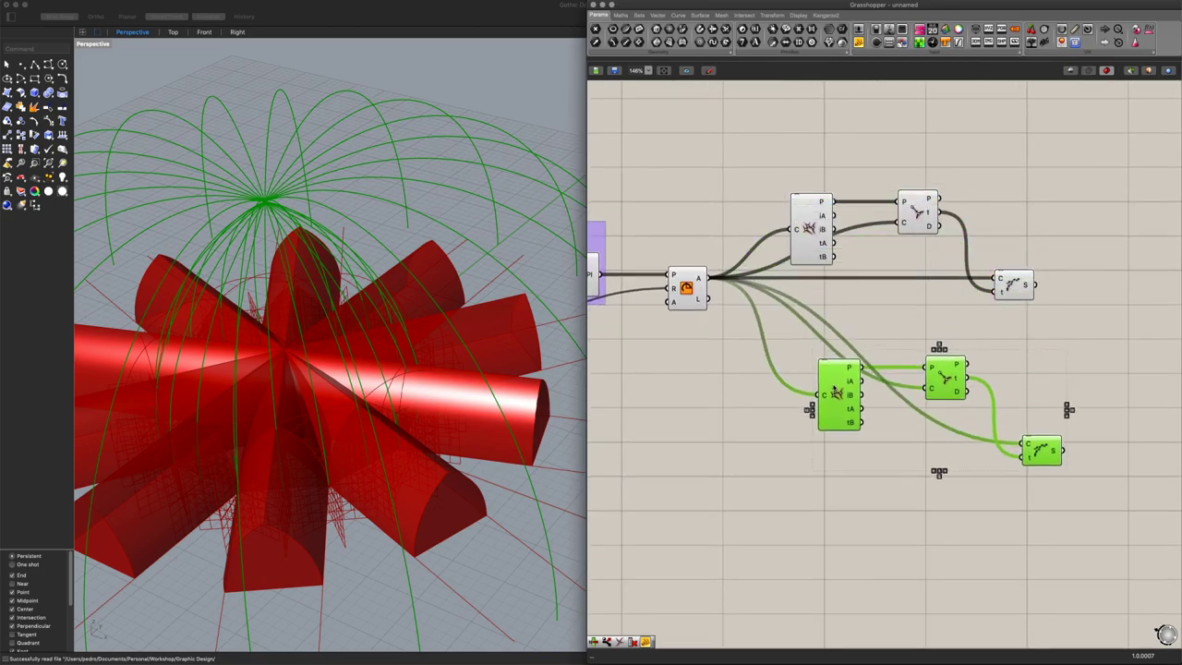
Add an Offset Curve component and connect Arc's A output to its C input and Construct Plane's Pl output to its P input
{"action": "double_click", "coordinate": [697, 421]}
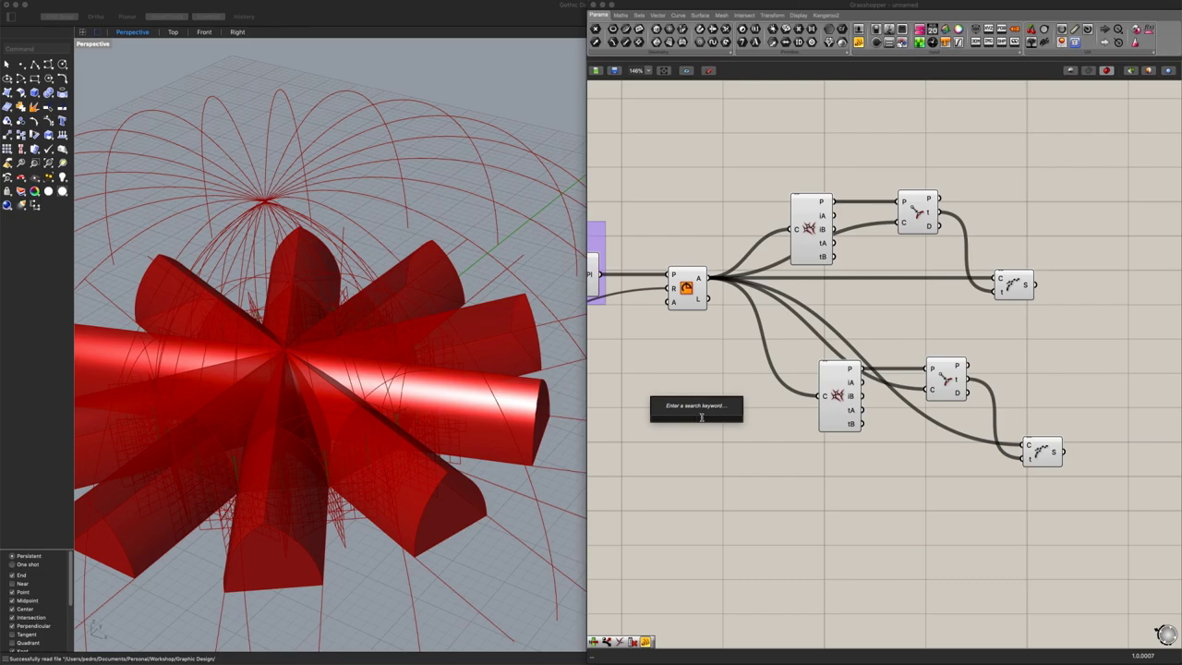
{"action": "type", "text": "off"}
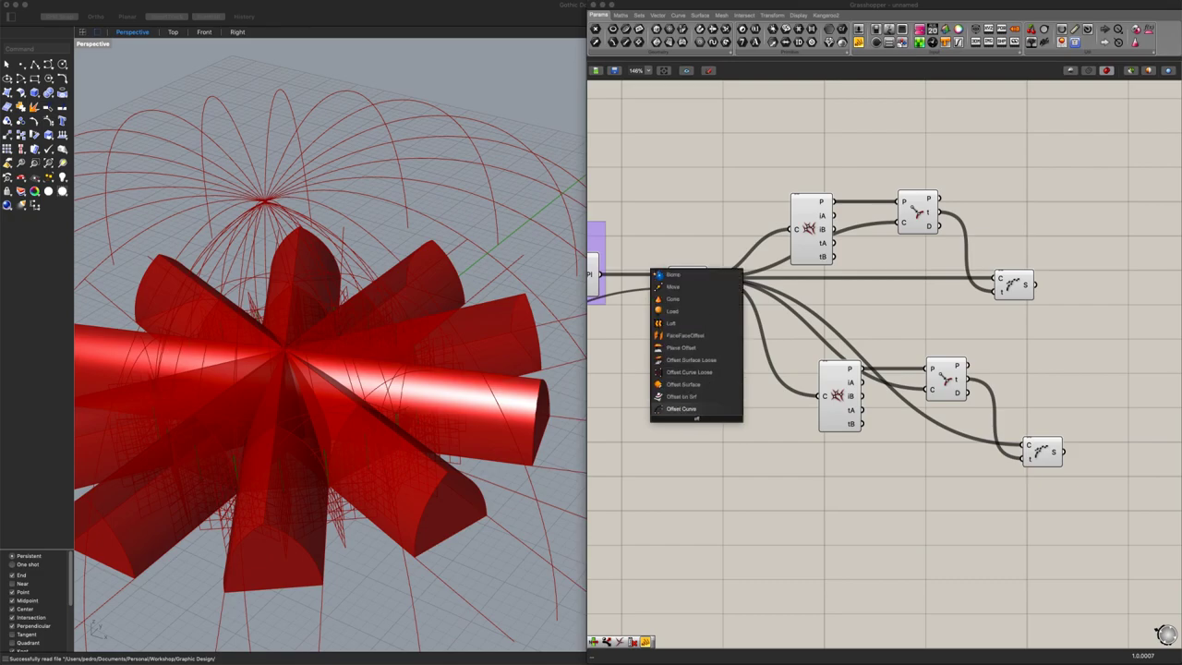
{"action": "key", "text": "Return"}
{"action": "right_click_drag", "start_coordinate": [656, 382], "coordinate": [677, 394]}
{"action": "left_click_drag", "start_coordinate": [713, 427], "coordinate": [759, 403]}
{"action": "left_click_drag", "start_coordinate": [727, 289], "coordinate": [744, 387]}
{"action": "right_click_drag", "start_coordinate": [710, 406], "coordinate": [744, 402]}
{"action": "left_click_drag", "start_coordinate": [656, 283], "coordinate": [779, 415]}
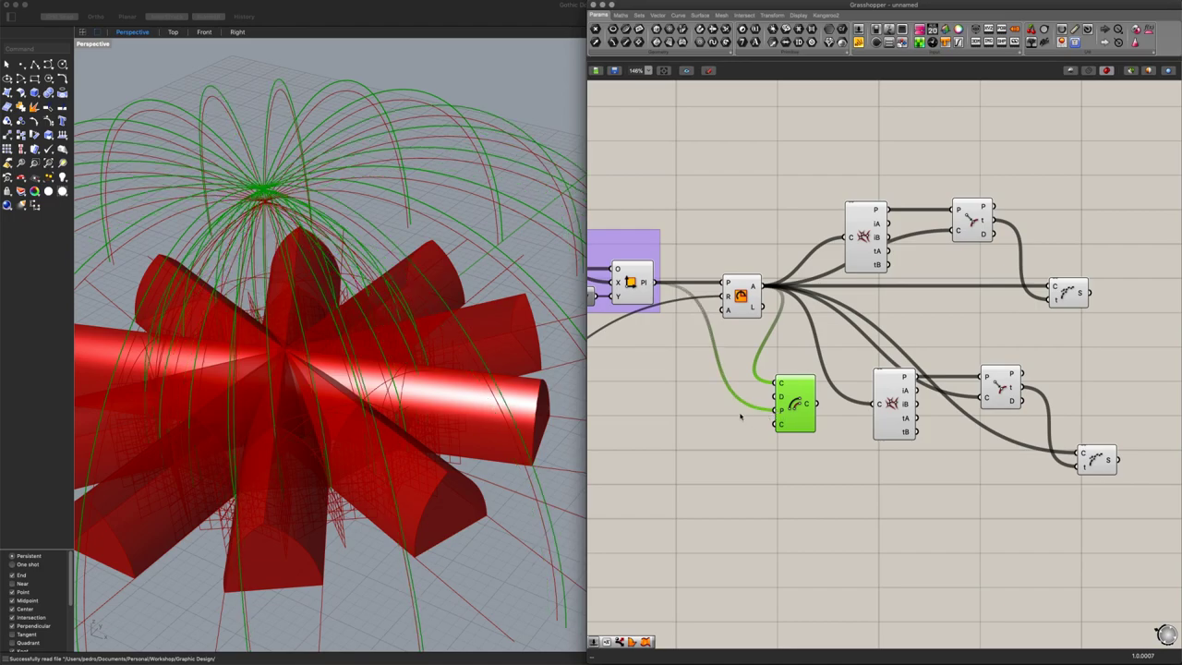
Add a number slider near Offset Curve and set its minimum to 0.15
{"action": "double_click", "coordinate": [705, 435]}
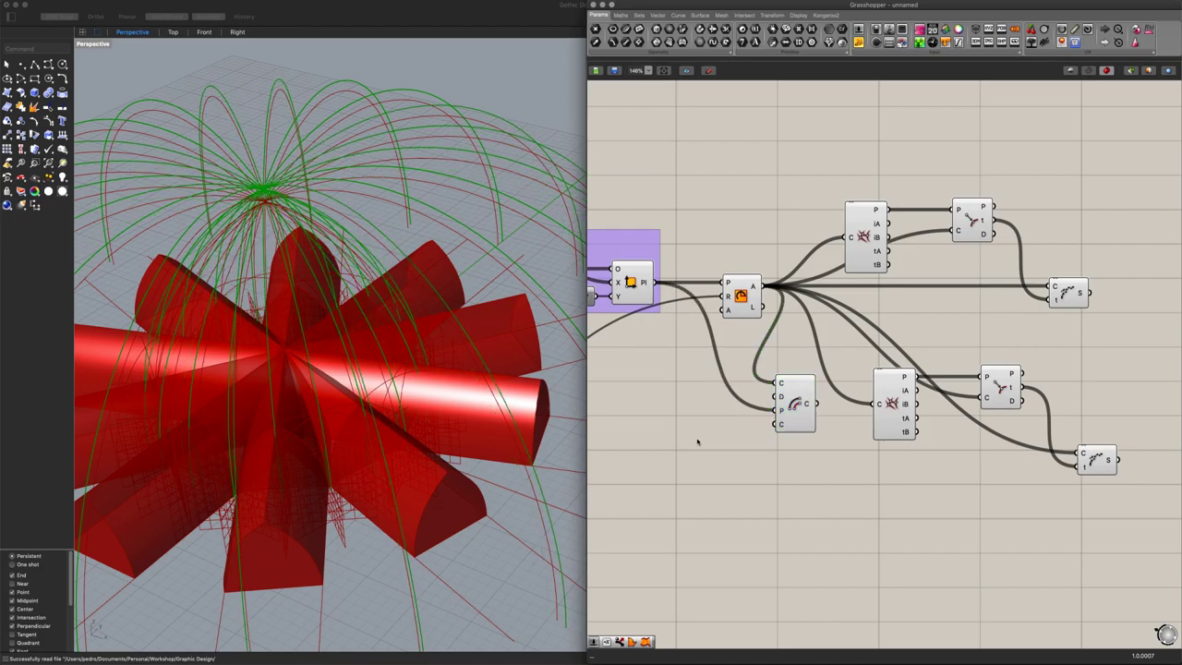
{"action": "type", "text": "15<1"}
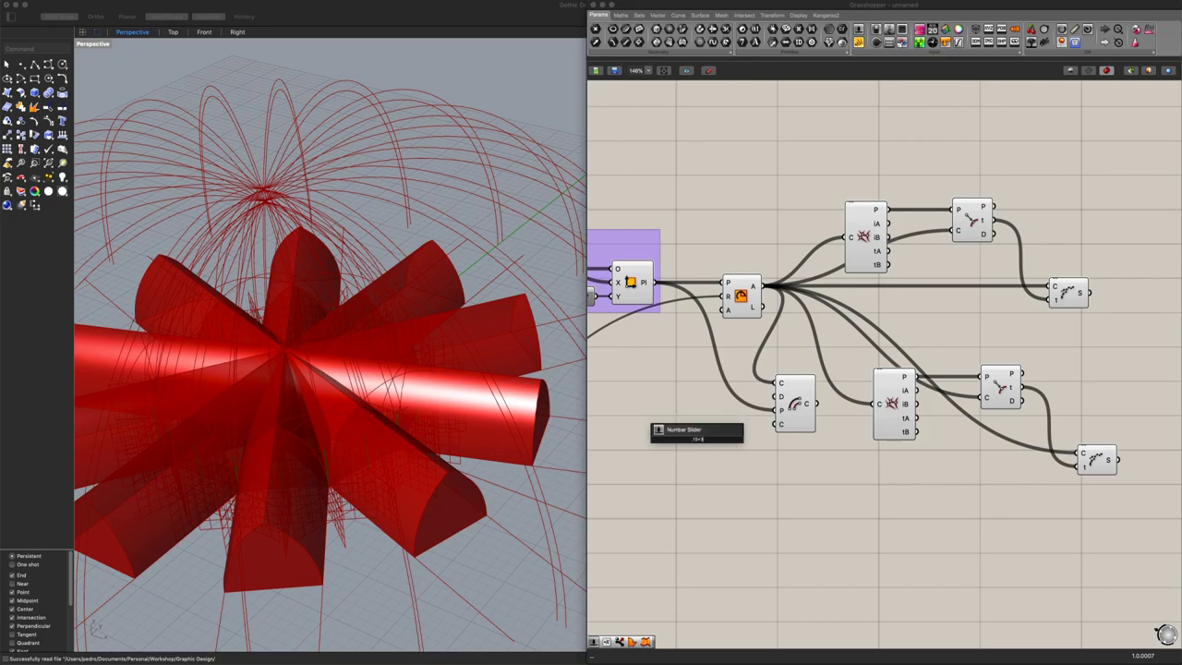
{"action": "key", "text": "Return"}
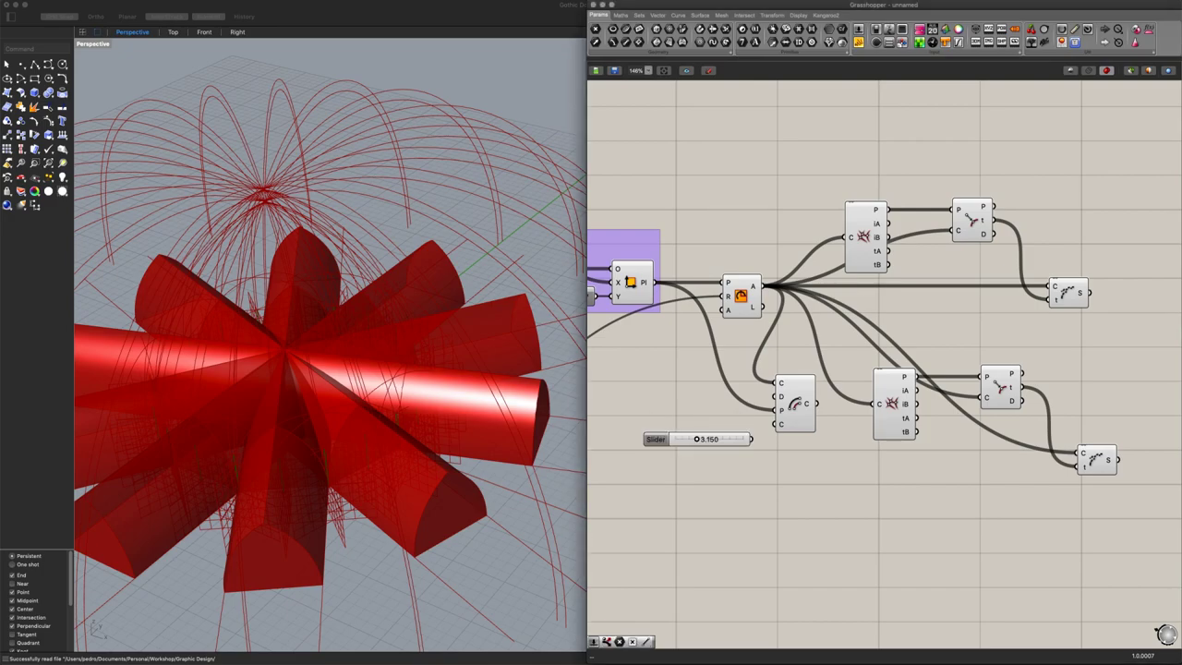
{"action": "double_click", "coordinate": [656, 438]}
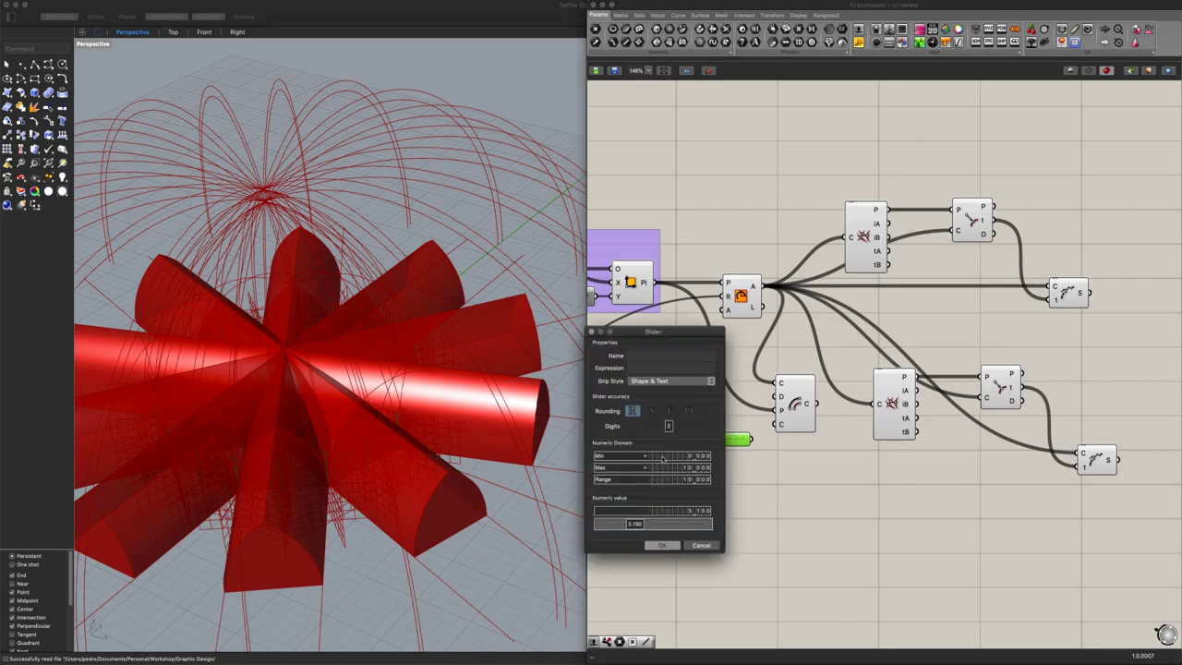
{"action": "double_click", "coordinate": [660, 458]}
{"action": "type", "text": ".15"}
{"action": "key", "text": "Return"}
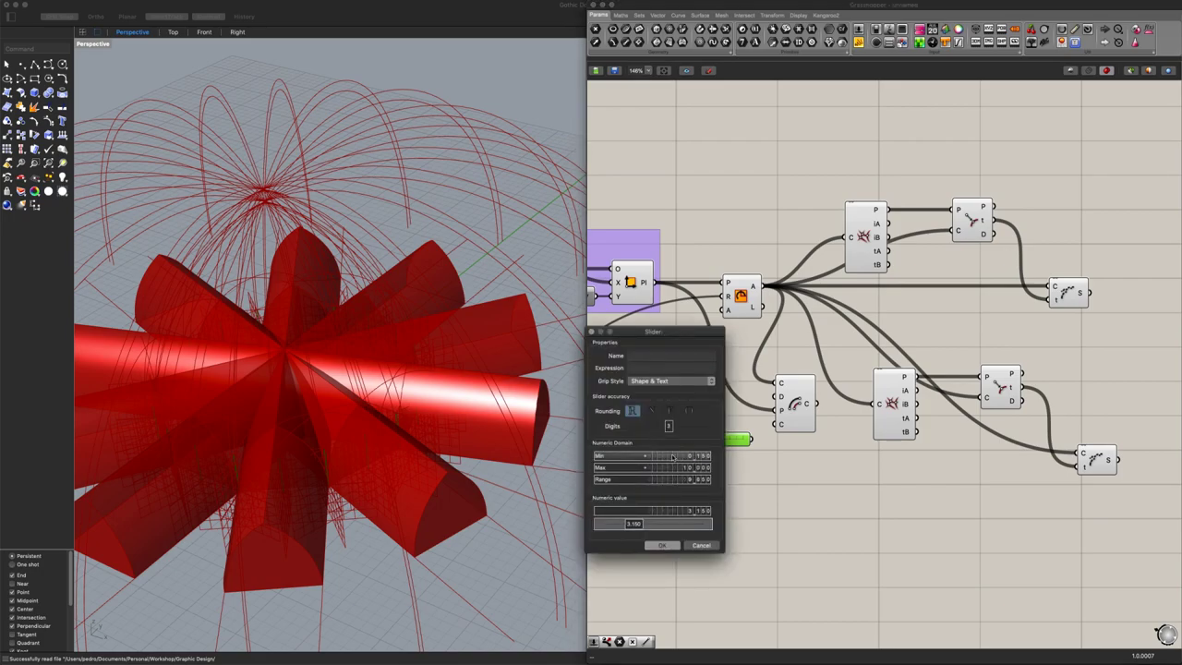
Set the slider's maximum to 3, connect it to Offset Curve's D input and place it beside that component
{"action": "double_click", "coordinate": [665, 468]}
{"action": "type", "text": "3"}
{"action": "left_click", "coordinate": [694, 468]}
{"action": "left_click", "coordinate": [662, 545]}
{"action": "left_click_drag", "start_coordinate": [751, 439], "coordinate": [780, 397]}
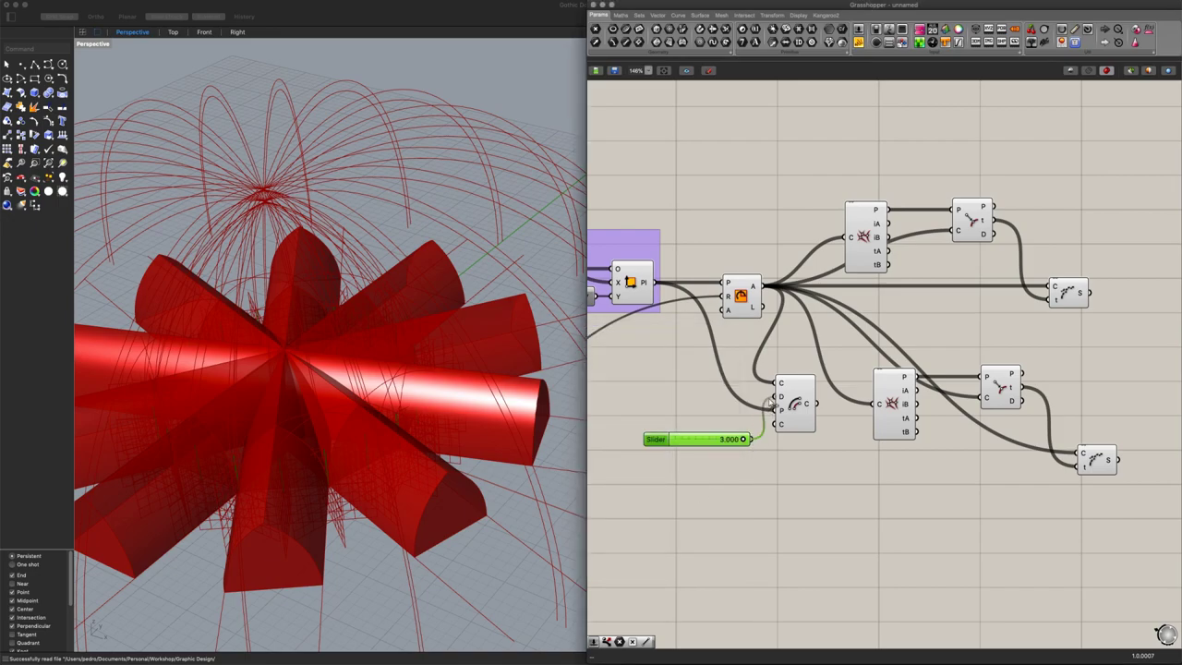
{"action": "left_click_drag", "start_coordinate": [708, 442], "coordinate": [705, 402]}
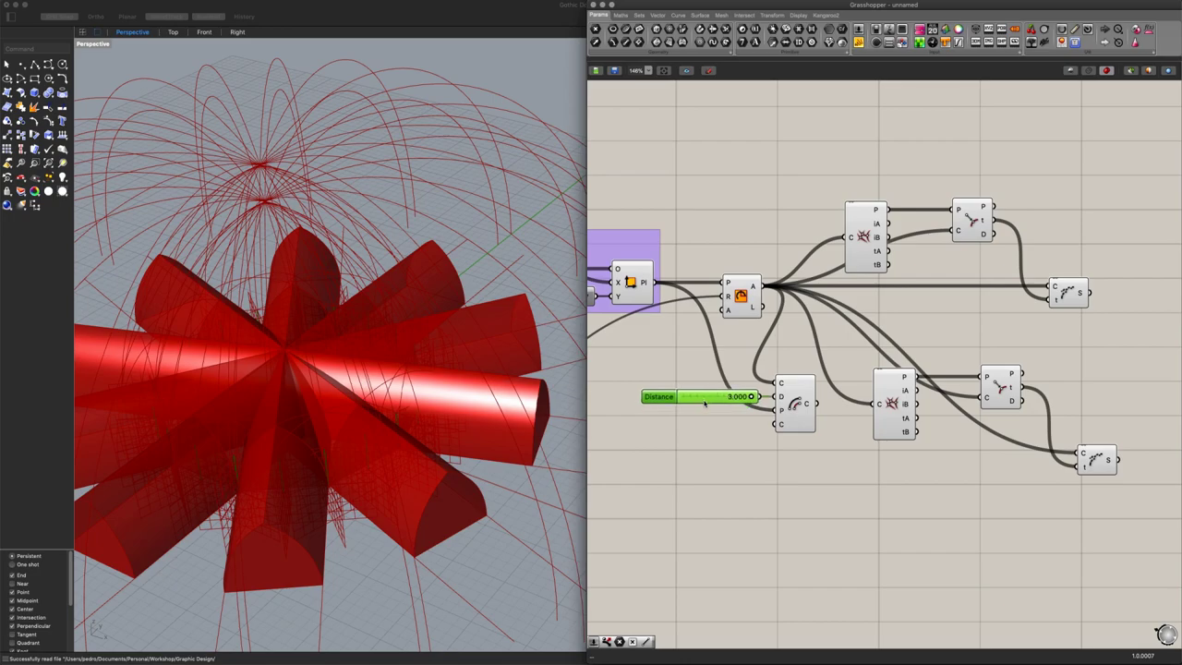
Set the Distance slider to about 0.8 while checking the offset arcs in the Perspective view
{"action": "right_click_drag", "start_coordinate": [773, 461], "coordinate": [850, 477]}
{"action": "left_click_drag", "start_coordinate": [774, 406], "coordinate": [740, 407]}
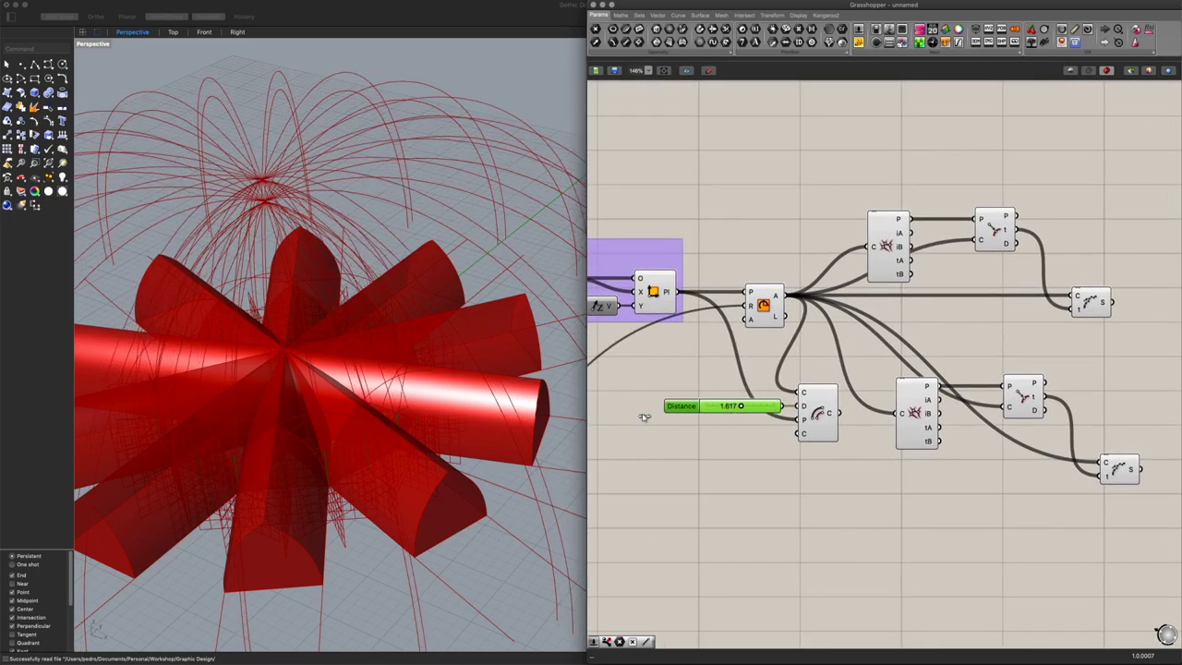
{"action": "scroll", "coordinate": [320, 413], "scroll_direction": "down", "scroll_amount": 6}
{"action": "right_click_drag", "start_coordinate": [322, 412], "coordinate": [353, 414], "text": "shift"}
{"action": "scroll", "coordinate": [383, 422], "scroll_direction": "up", "scroll_amount": 4}
{"action": "scroll", "coordinate": [378, 415], "scroll_direction": "down", "scroll_amount": 2}
{"action": "left_click_drag", "start_coordinate": [740, 407], "coordinate": [721, 407]}
{"action": "left_click", "coordinate": [738, 477]}
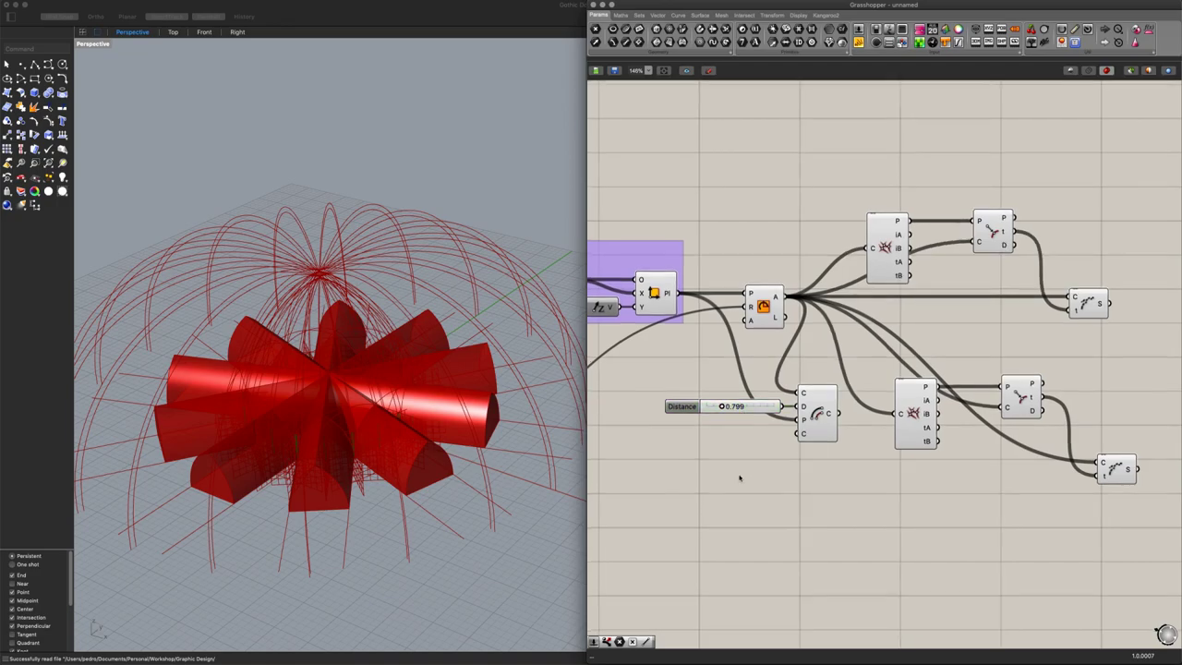
Turn off the preview of the components in the Arches and Motion & Extrusion groups
{"action": "right_click_drag", "start_coordinate": [738, 477], "coordinate": [1010, 487]}
{"action": "scroll", "coordinate": [1010, 488], "scroll_direction": "down", "scroll_amount": 2}
{"action": "scroll", "coordinate": [771, 308], "scroll_direction": "down", "scroll_amount": 5}
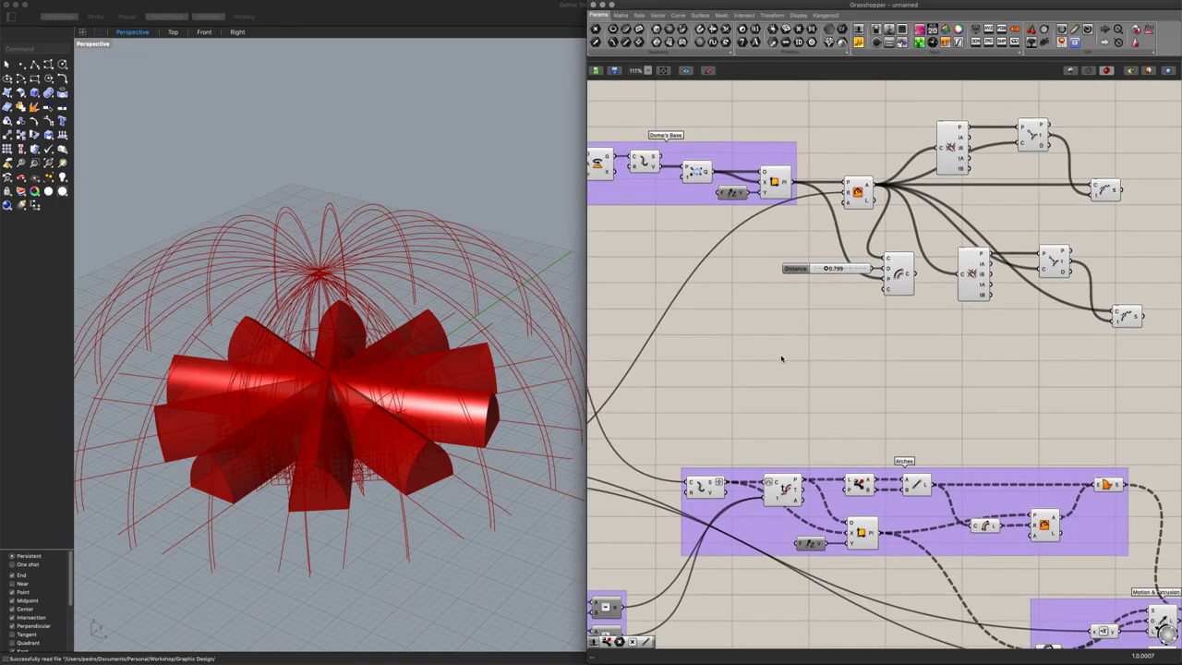
{"action": "left_click_drag", "start_coordinate": [1058, 561], "coordinate": [727, 383]}
{"action": "middle_click", "coordinate": [784, 472]}
{"action": "left_click", "coordinate": [814, 446]}
{"action": "left_click", "coordinate": [809, 464]}
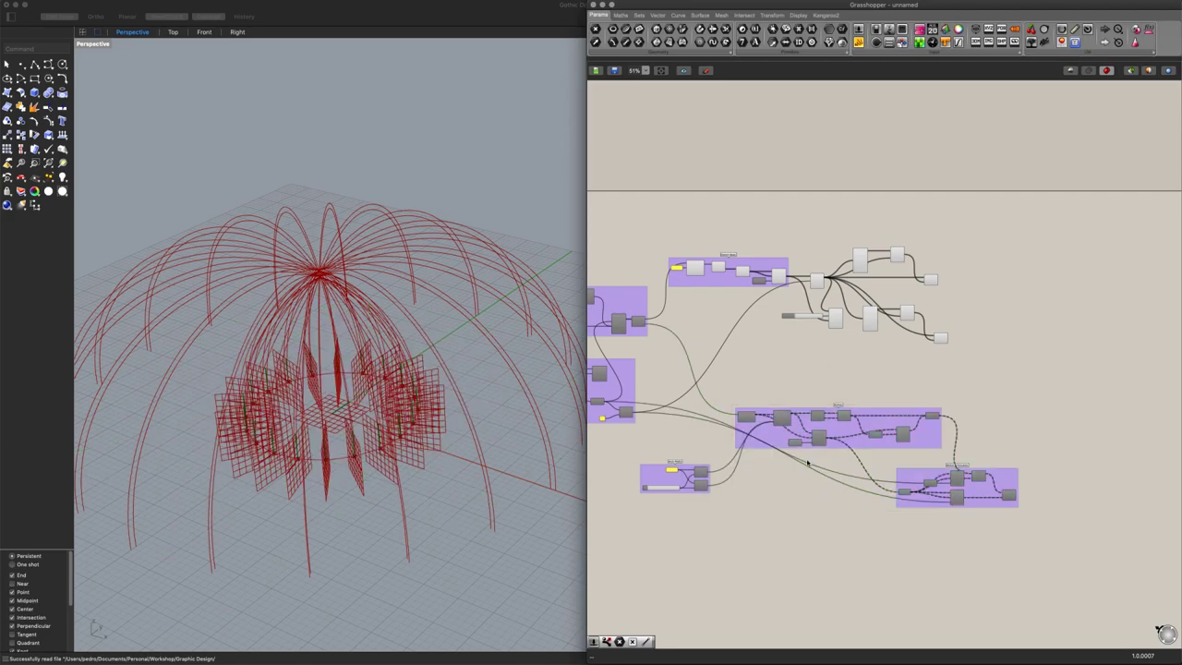
Turn off the preview of the components in the Dome's Base group
{"action": "scroll", "coordinate": [701, 220], "scroll_direction": "up", "scroll_amount": 2}
{"action": "left_click_drag", "start_coordinate": [805, 297], "coordinate": [652, 209]}
{"action": "middle_click", "coordinate": [705, 308]}
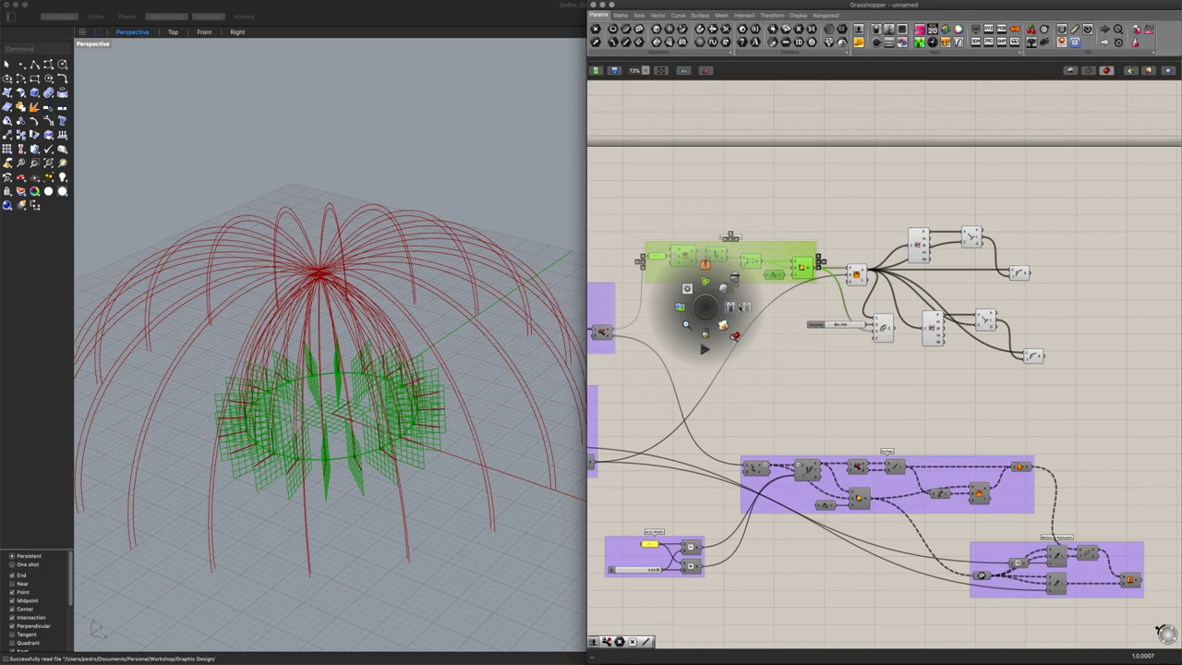
{"action": "left_click", "coordinate": [742, 308]}
{"action": "left_click", "coordinate": [736, 319]}
Rewire the C inputs of the copied Multiple Curves, Curve Closest Point and Shatter components to Offset Curve's C output
{"action": "right_click_drag", "start_coordinate": [765, 360], "coordinate": [676, 404]}
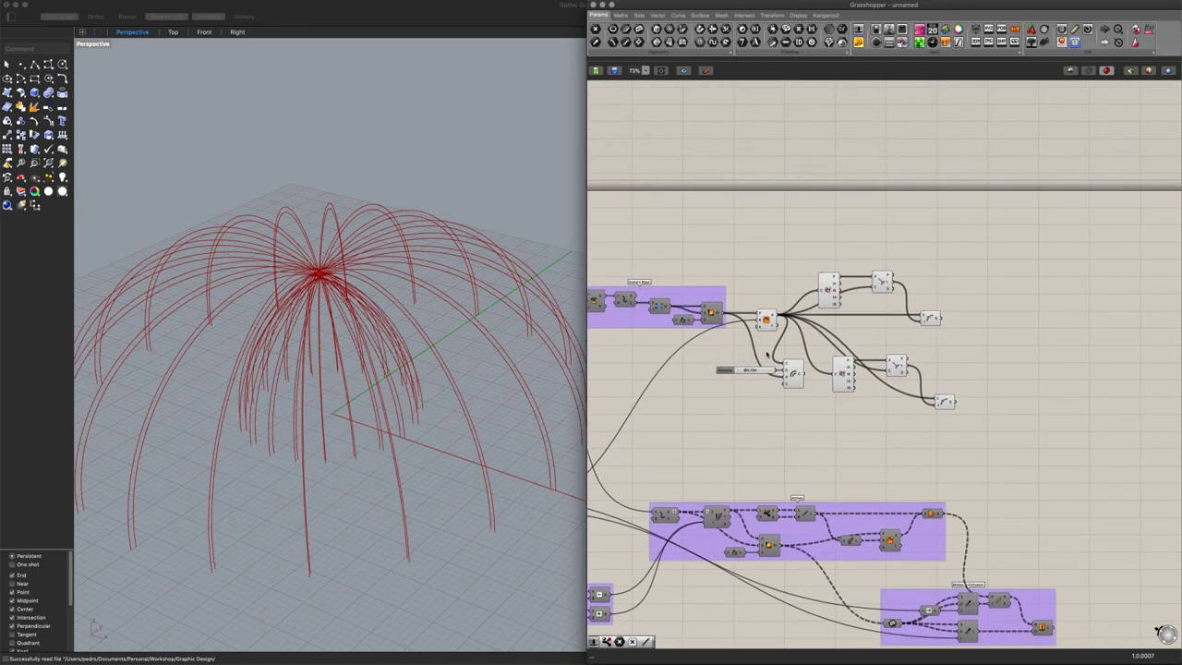
{"action": "scroll", "coordinate": [766, 355], "scroll_direction": "up", "scroll_amount": 3}
{"action": "left_click_drag", "start_coordinate": [836, 419], "coordinate": [1067, 410]}
{"action": "right_click_drag", "start_coordinate": [957, 480], "coordinate": [845, 474]}
{"action": "scroll", "coordinate": [830, 466], "scroll_direction": "down", "scroll_amount": 2}
{"action": "left_click_drag", "start_coordinate": [762, 431], "coordinate": [1022, 486]}
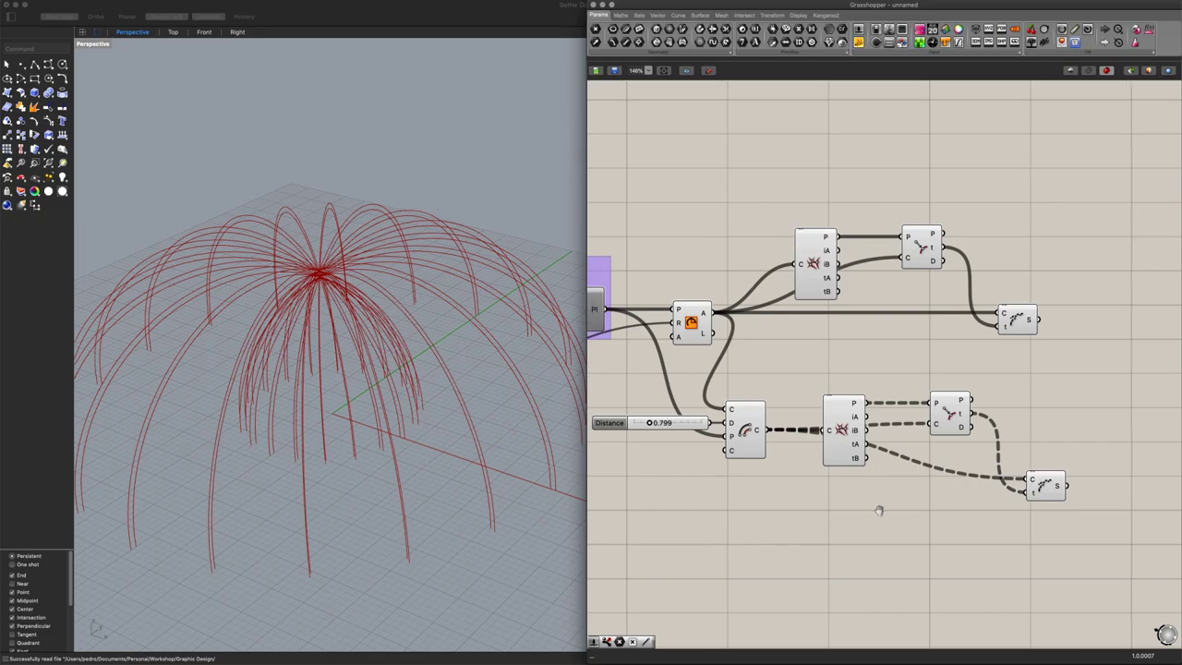
Flatten Offset Curve's C output
{"action": "right_click_drag", "start_coordinate": [873, 511], "coordinate": [944, 525]}
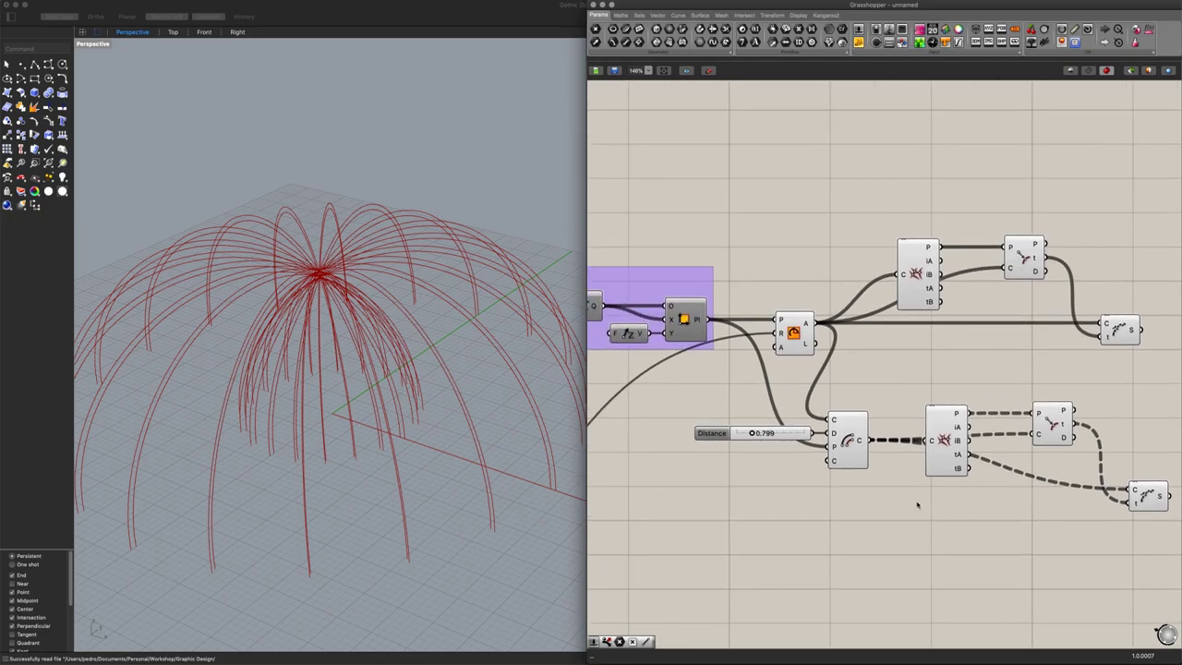
{"action": "scroll", "coordinate": [927, 480], "scroll_direction": "down", "scroll_amount": 1}
{"action": "left_click_drag", "start_coordinate": [1117, 526], "coordinate": [702, 374]}
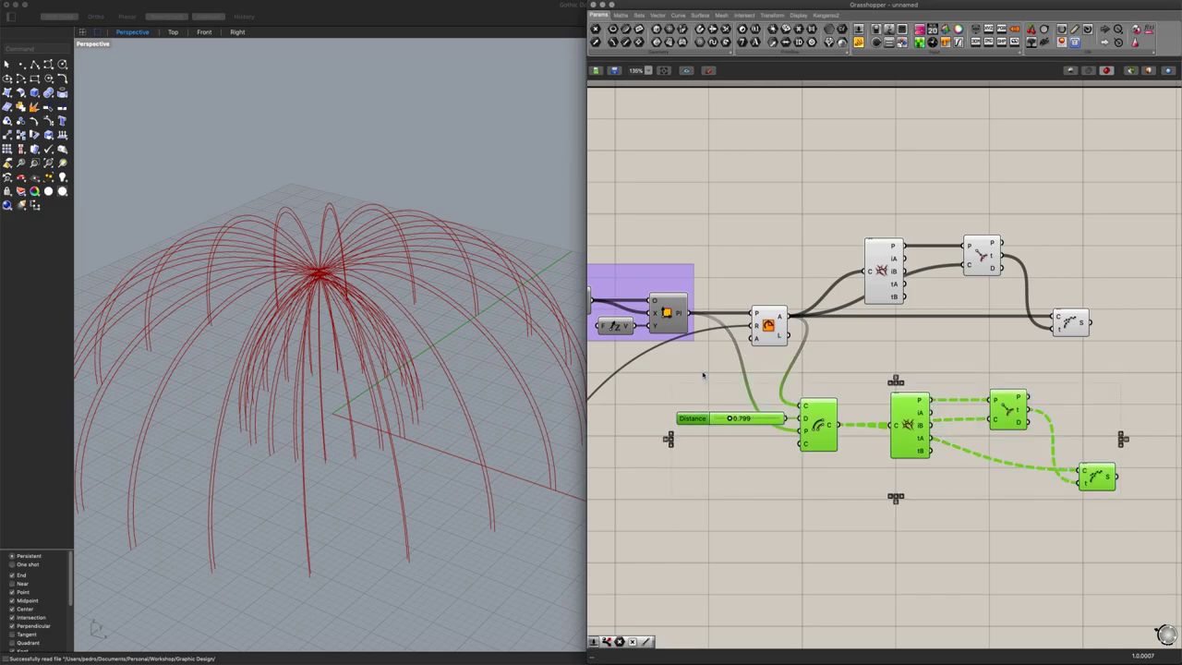
{"action": "right_click", "coordinate": [831, 424]}
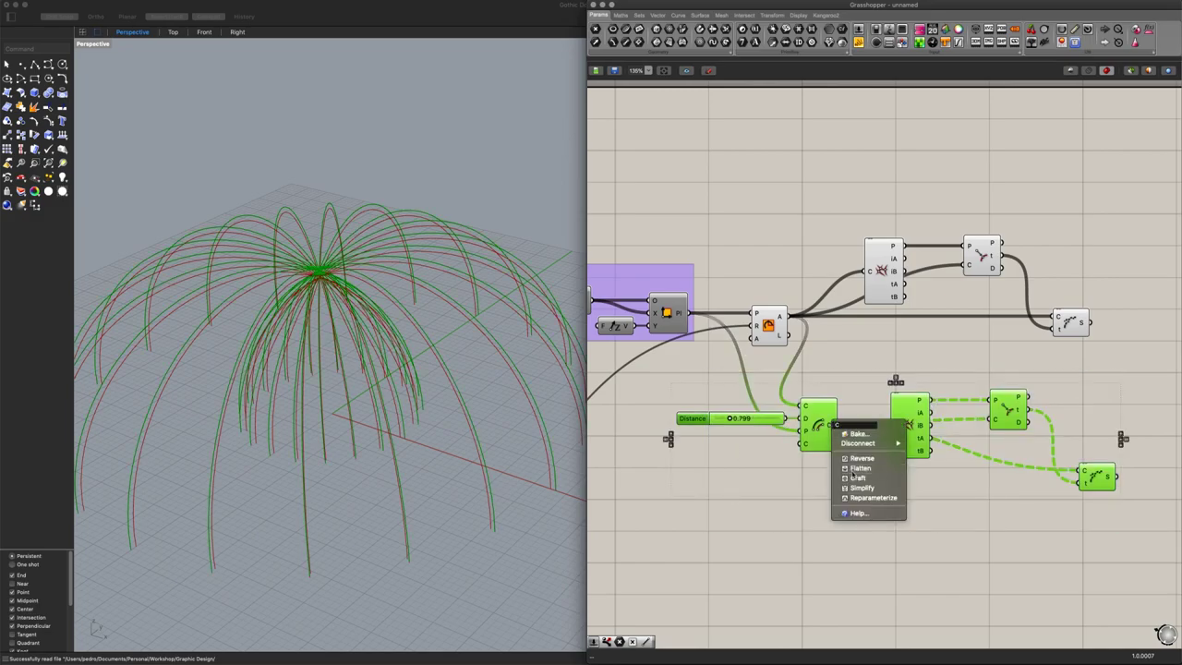
{"action": "left_click", "coordinate": [852, 452]}
Group the Distance slider, Offset Curve and copied shatter components, and name the group Outer Dome
{"action": "right_click", "coordinate": [850, 407]}
{"action": "left_click", "coordinate": [881, 483]}
{"action": "left_click", "coordinate": [866, 414]}
{"action": "right_click", "coordinate": [868, 413]}
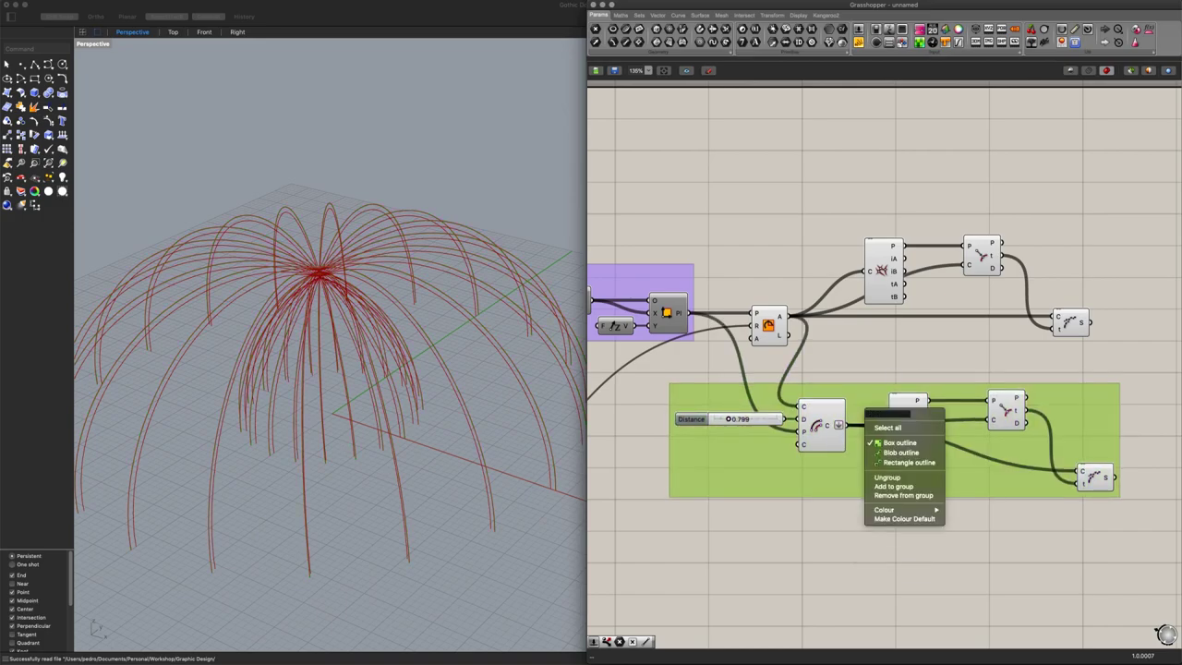
{"action": "type", "text": "Outer Dome"}
{"action": "key", "text": "Return"}
Group the original arc, Multiple Curves, Curve Closest Point and Shatter components, and name the group Inner Dome
{"action": "left_click", "coordinate": [1023, 338]}
{"action": "left_click_drag", "start_coordinate": [1067, 336], "coordinate": [759, 201]}
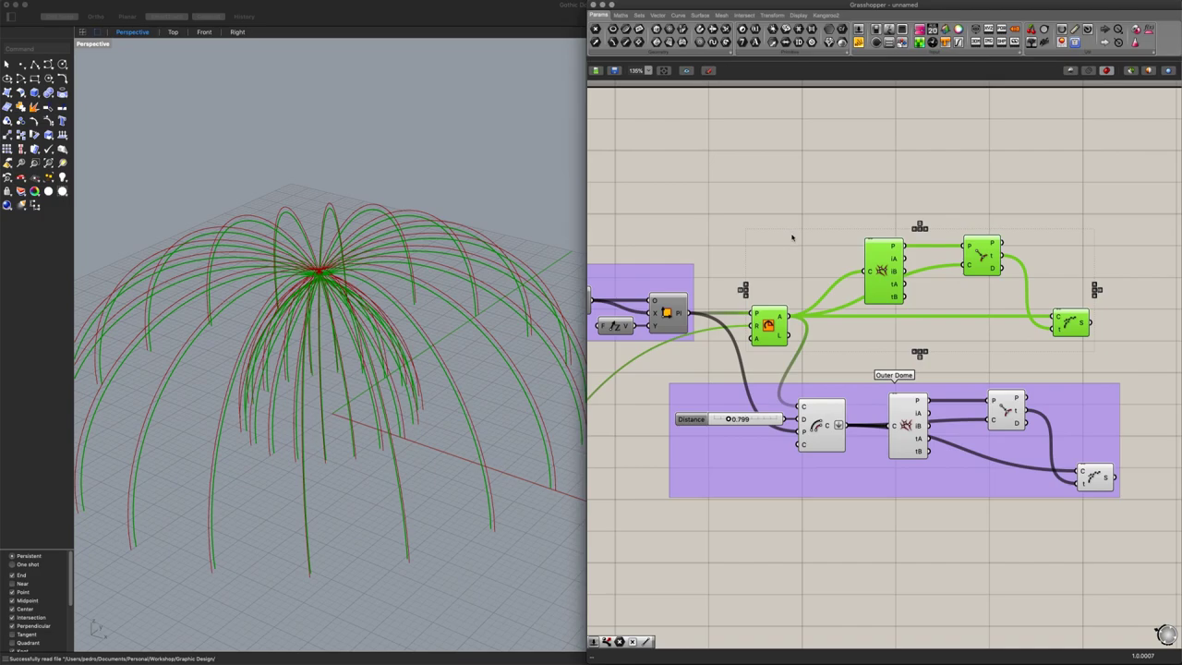
{"action": "right_click", "coordinate": [792, 234]}
{"action": "left_click", "coordinate": [821, 310]}
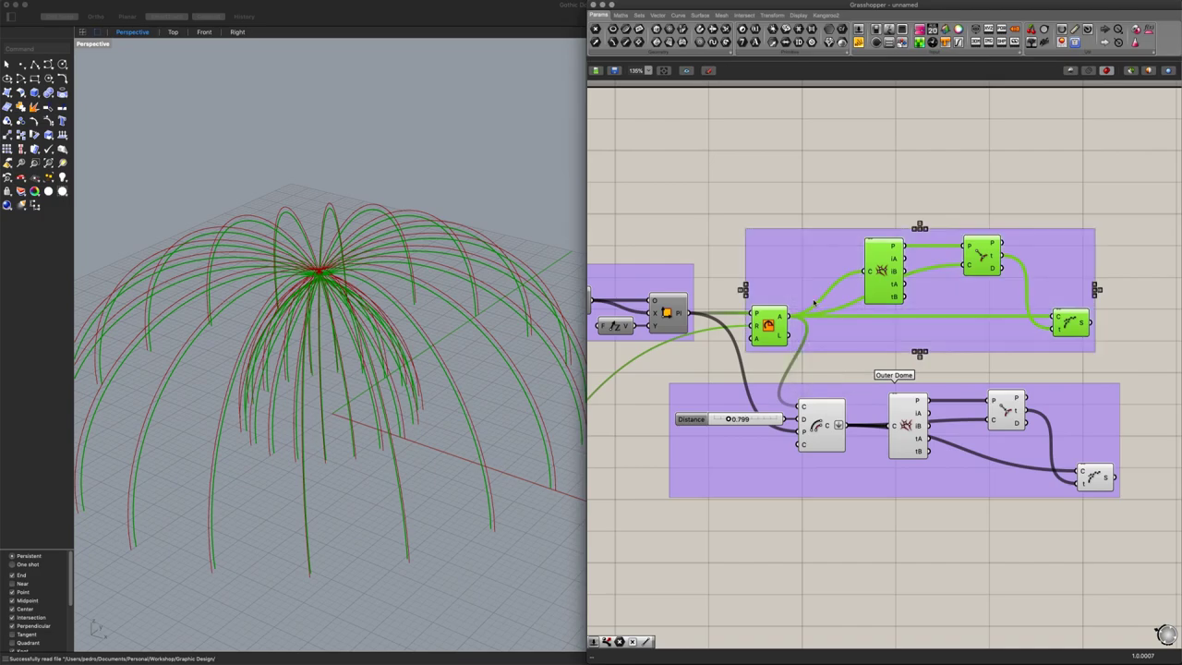
{"action": "right_click", "coordinate": [824, 308]}
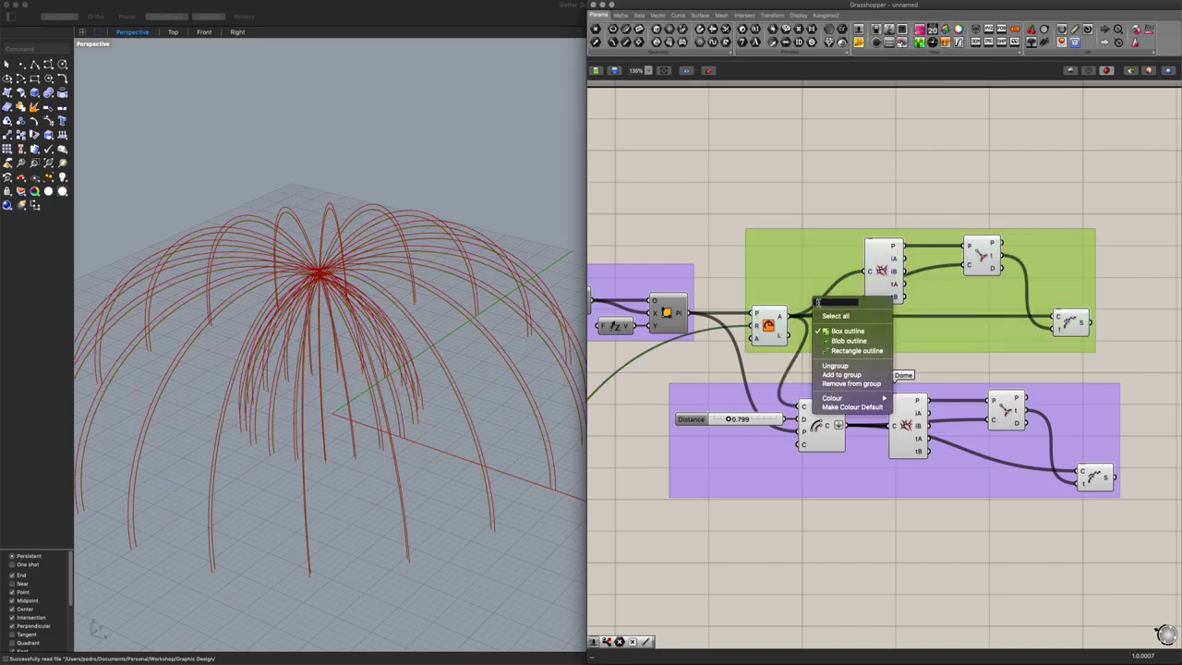
{"action": "type", "text": "Inner Dome"}
{"action": "key", "text": "Return"}
{"action": "left_click", "coordinate": [712, 251]}
Add a Cull Index component and wire the S outputs of both Shatter components into its L input
{"action": "right_click_drag", "start_coordinate": [829, 391], "coordinate": [623, 394]}
{"action": "right_click_drag", "start_coordinate": [869, 422], "coordinate": [774, 406]}
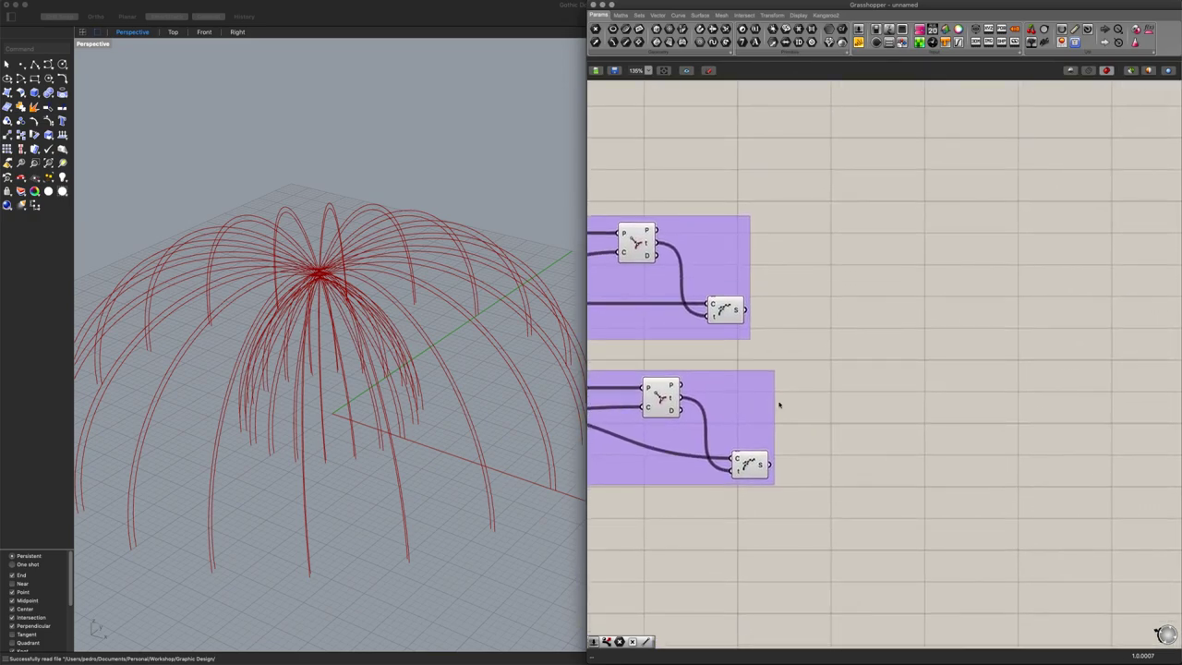
{"action": "double_click", "coordinate": [931, 348]}
{"action": "type", "text": "cull"}
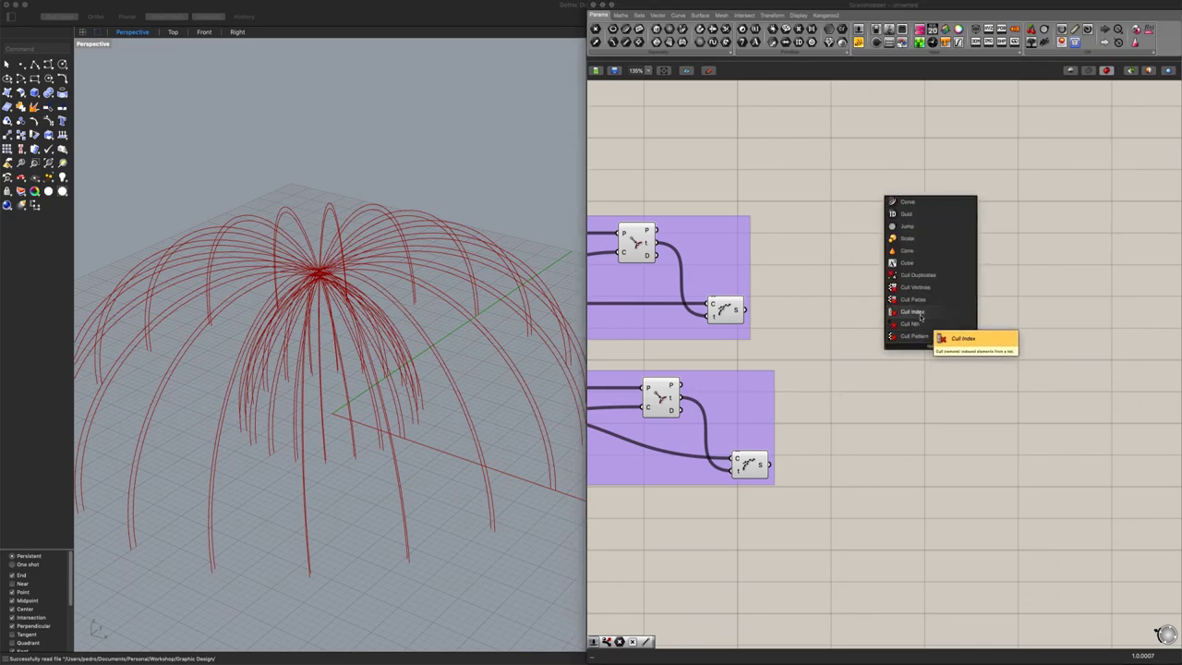
{"action": "left_click", "coordinate": [919, 315]}
{"action": "left_click_drag", "start_coordinate": [750, 315], "coordinate": [878, 340]}
{"action": "left_click_drag", "start_coordinate": [770, 466], "coordinate": [909, 323], "text": "shift"}
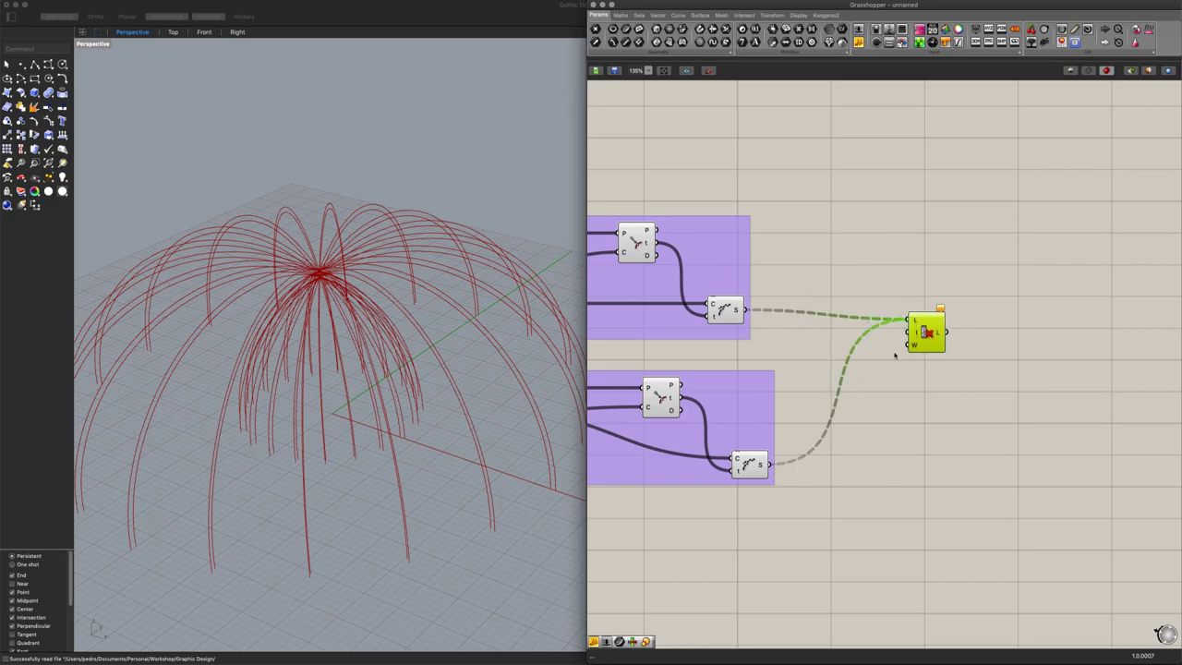
Add a panel with the value 0, wire it to Cull Index's I input, and arrange the two components
{"action": "right_click_drag", "start_coordinate": [876, 397], "coordinate": [861, 405]}
{"action": "double_click", "coordinate": [864, 399]}
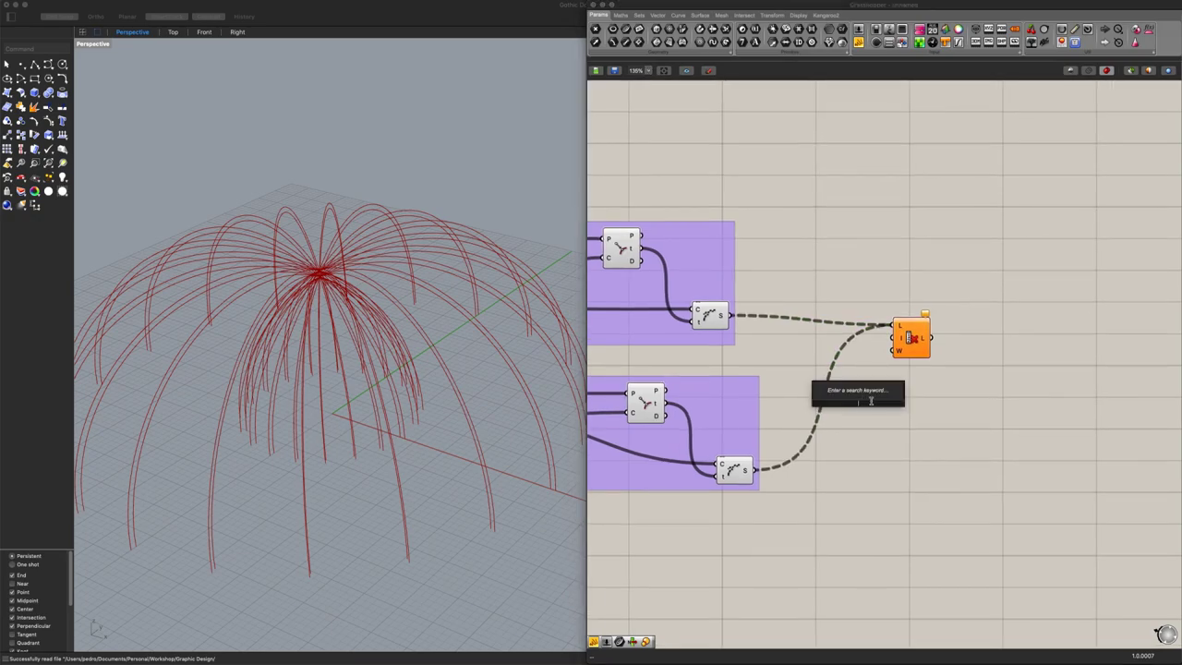
{"action": "type", "text": "panel"}
{"action": "key", "text": "Return"}
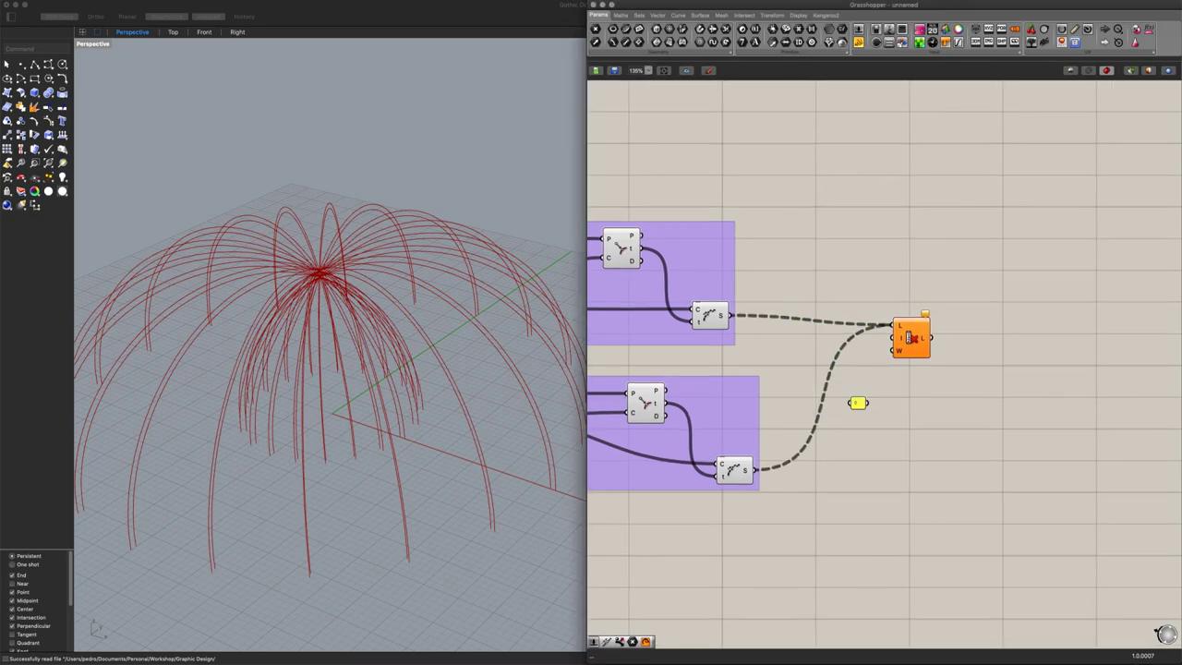
{"action": "left_click_drag", "start_coordinate": [872, 406], "coordinate": [893, 338]}
{"action": "left_click_drag", "start_coordinate": [851, 403], "coordinate": [850, 313]}
{"action": "left_click_drag", "start_coordinate": [924, 340], "coordinate": [874, 332]}
{"action": "left_click", "coordinate": [866, 372]}
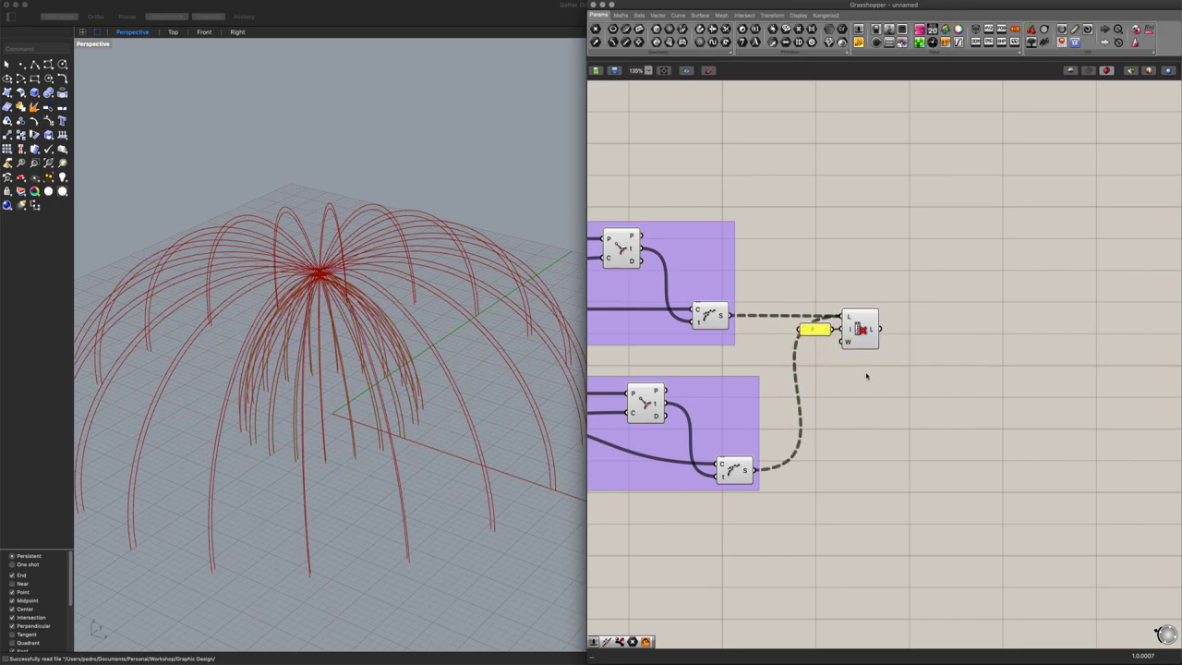
Add a Rotate component and wire Cull Index's L output to its G input
{"action": "right_click_drag", "start_coordinate": [882, 388], "coordinate": [818, 384]}
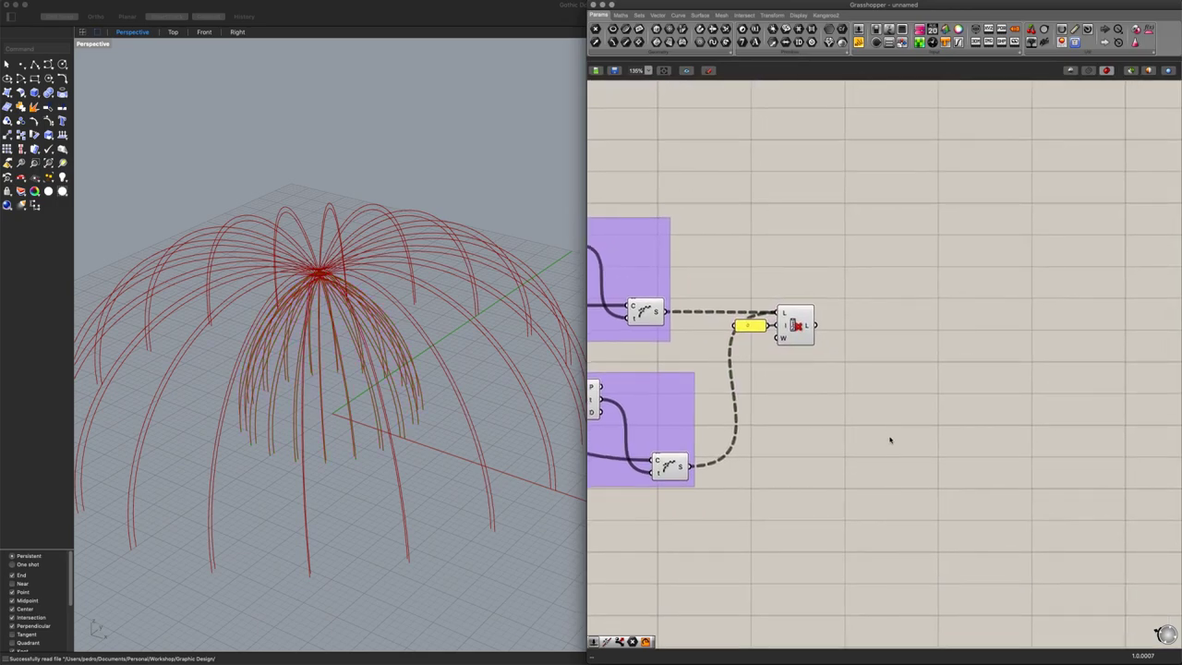
{"action": "double_click", "coordinate": [889, 436]}
{"action": "type", "text": "rotate"}
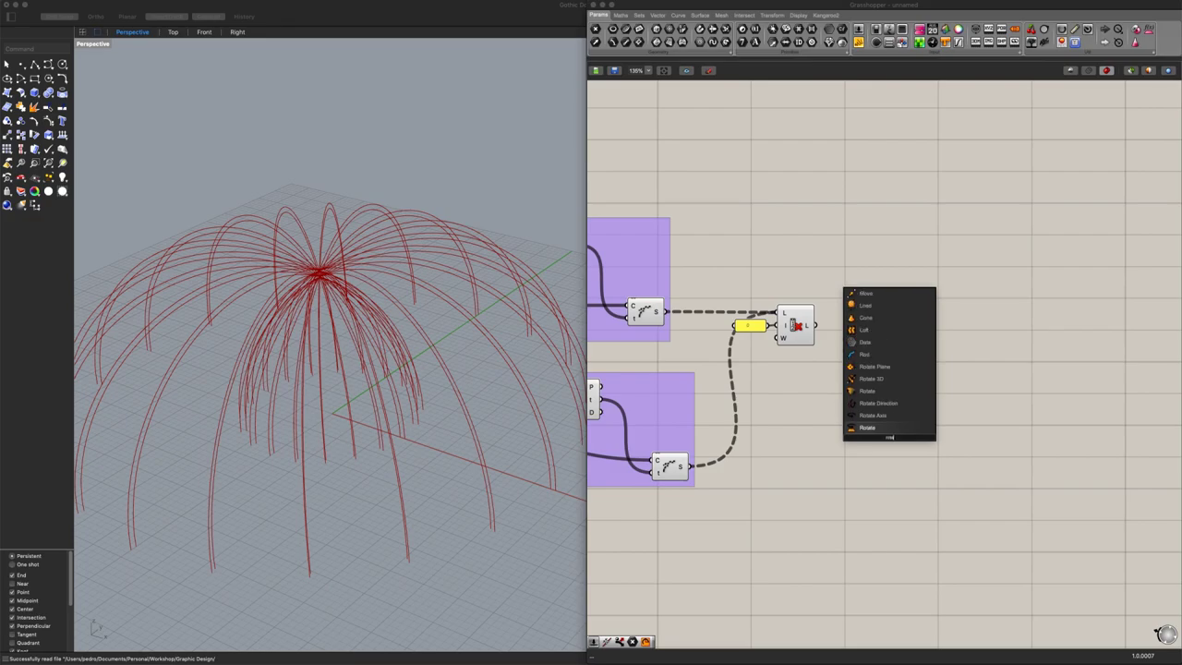
{"action": "key", "text": "Return"}
{"action": "left_click_drag", "start_coordinate": [889, 439], "coordinate": [871, 411]}
{"action": "left_click_drag", "start_coordinate": [816, 326], "coordinate": [855, 397]}
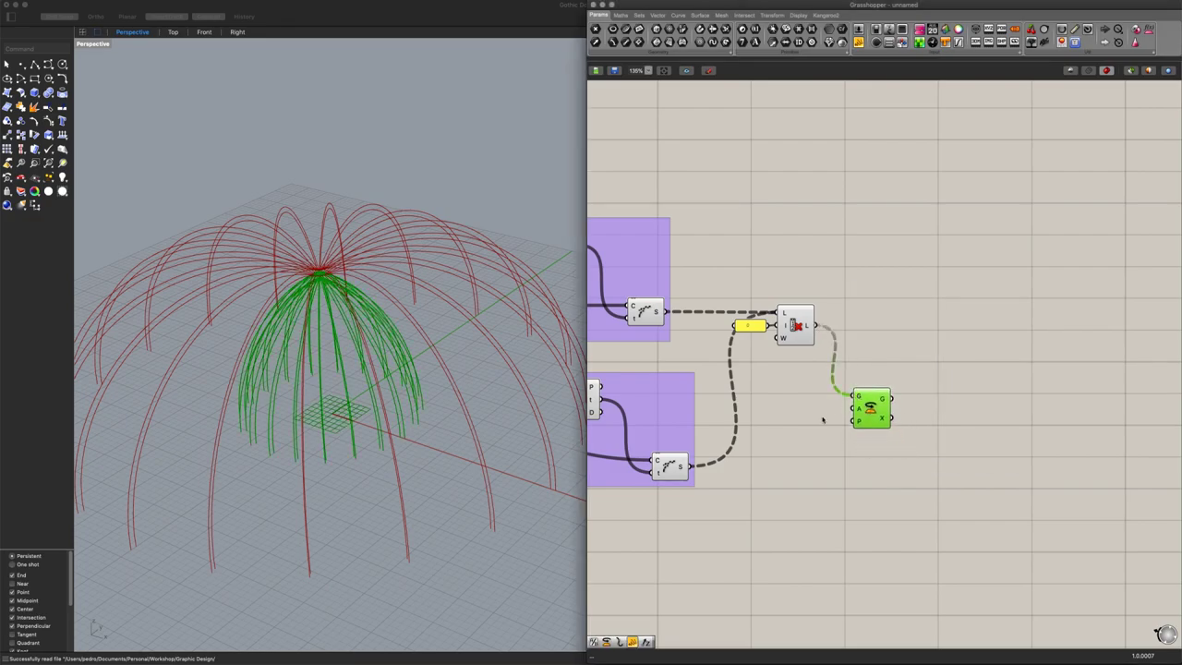
{"action": "left_click", "coordinate": [795, 434]}
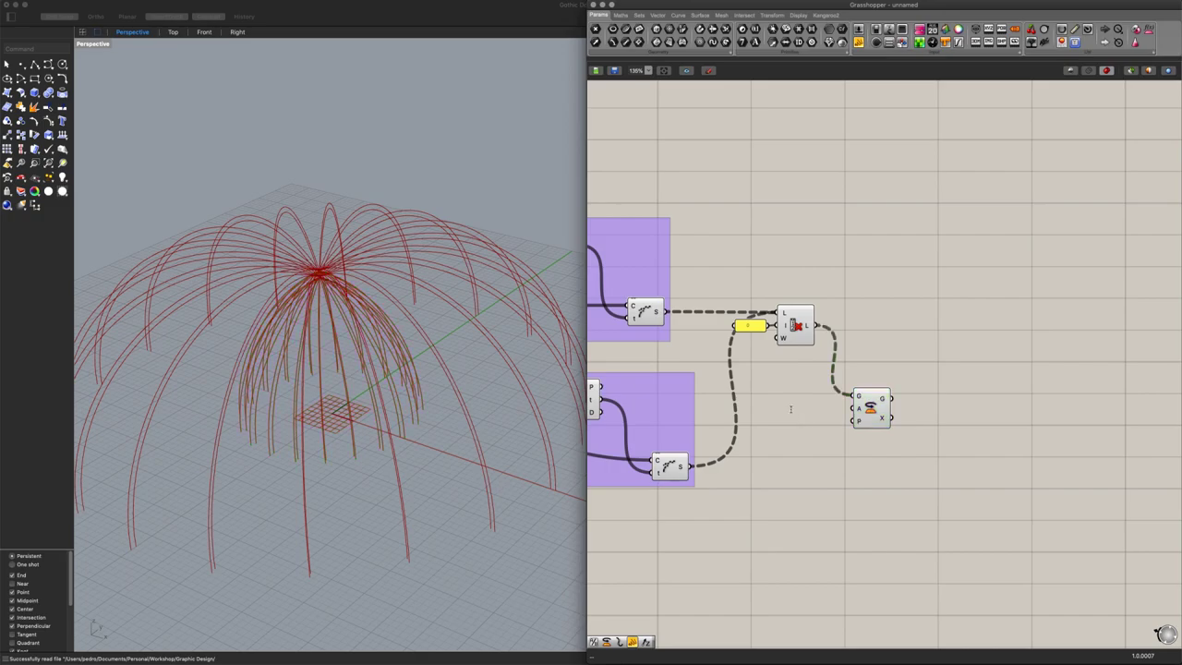
Add a Division component, wire its R output to Rotate's A input, and set that input to degrees
{"action": "double_click", "coordinate": [790, 409]}
{"action": "type", "text": "div"}
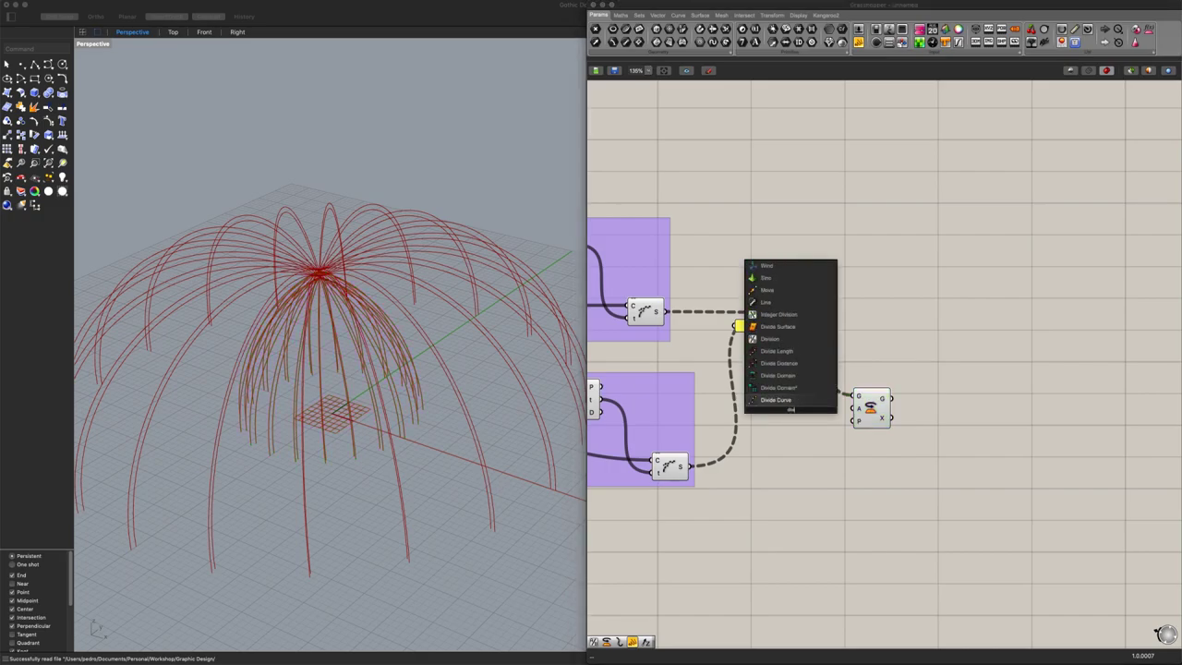
{"action": "left_click", "coordinate": [776, 339]}
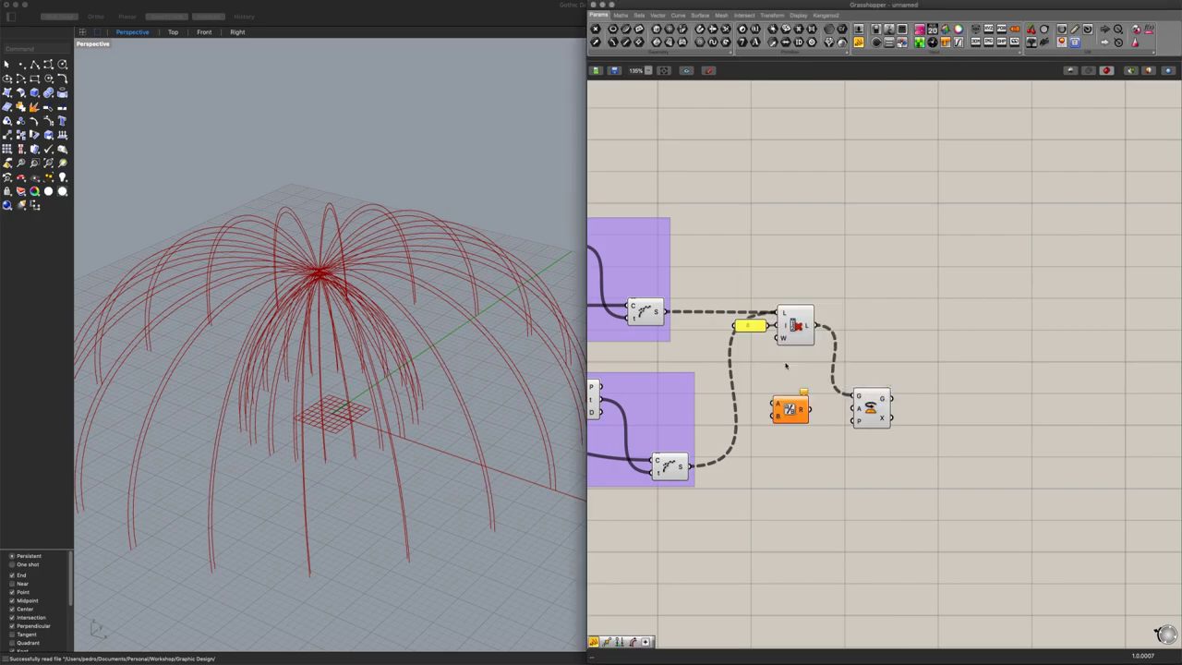
{"action": "left_click_drag", "start_coordinate": [811, 409], "coordinate": [856, 407]}
{"action": "right_click", "coordinate": [861, 408]}
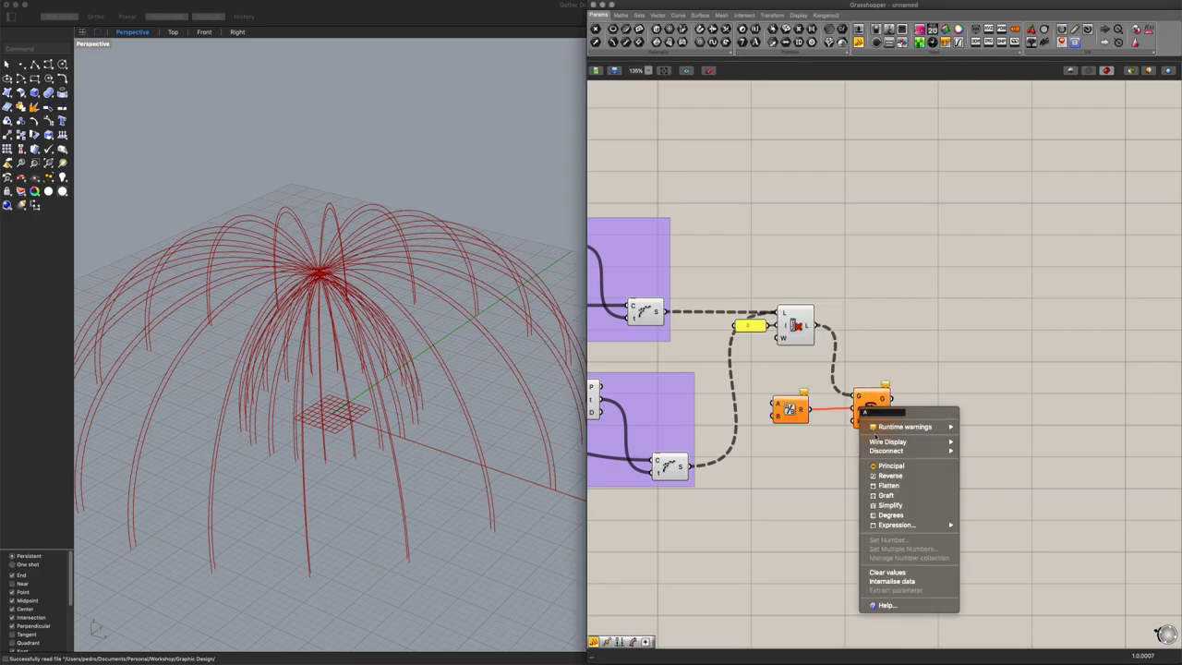
{"action": "left_click", "coordinate": [885, 495]}
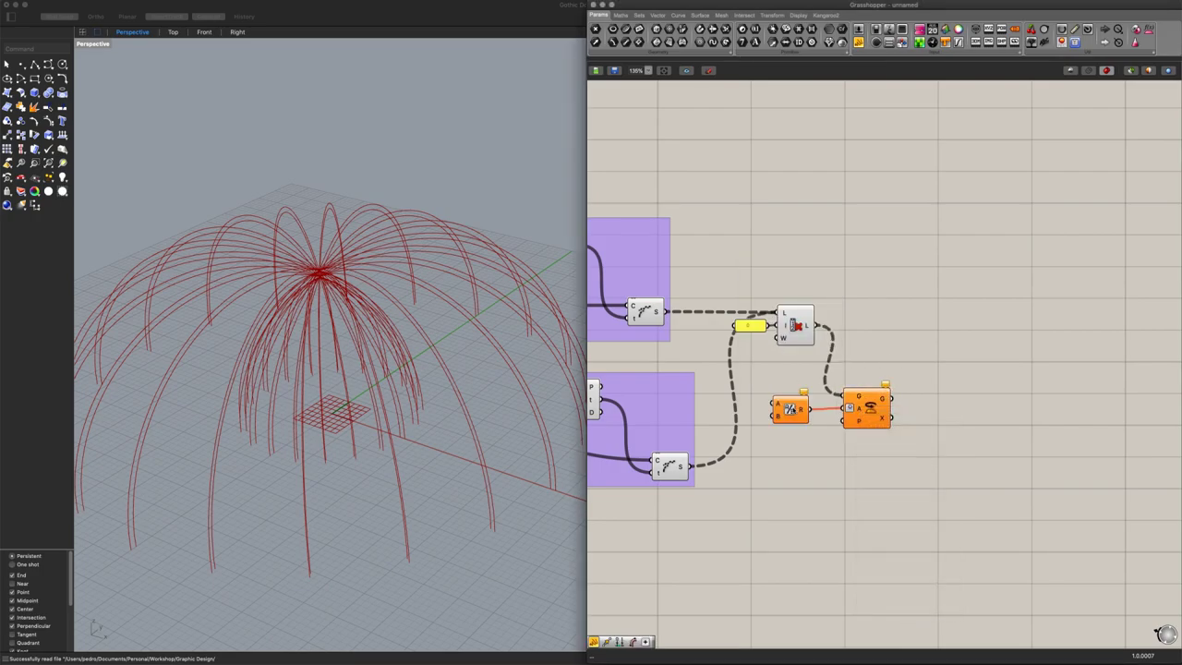
Add a panel with the value 360 and wire it to Division's A input
{"action": "double_click", "coordinate": [771, 443]}
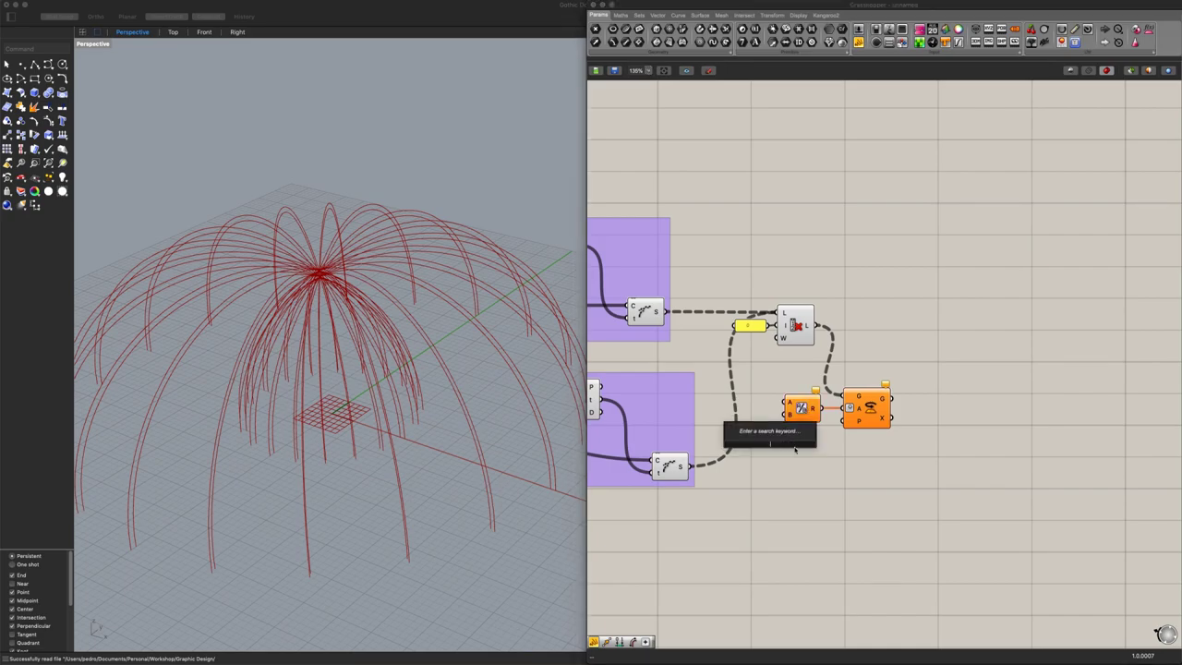
{"action": "type", "text": "panel"}
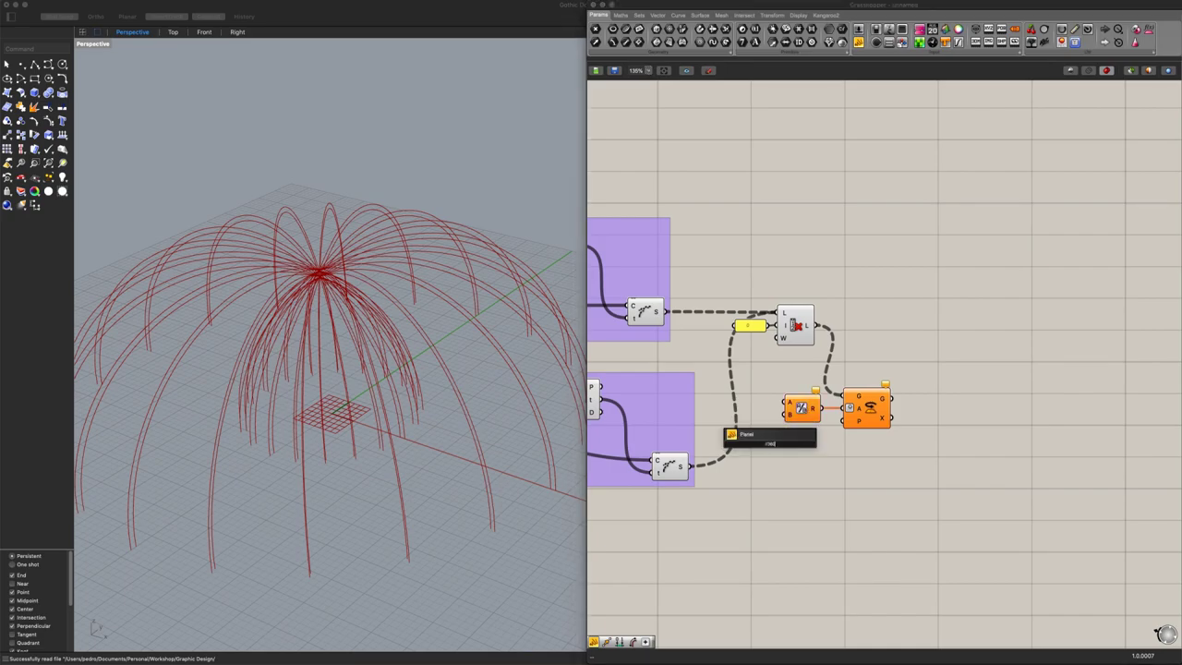
{"action": "key", "text": "Return"}
{"action": "left_click_drag", "start_coordinate": [786, 445], "coordinate": [787, 403]}
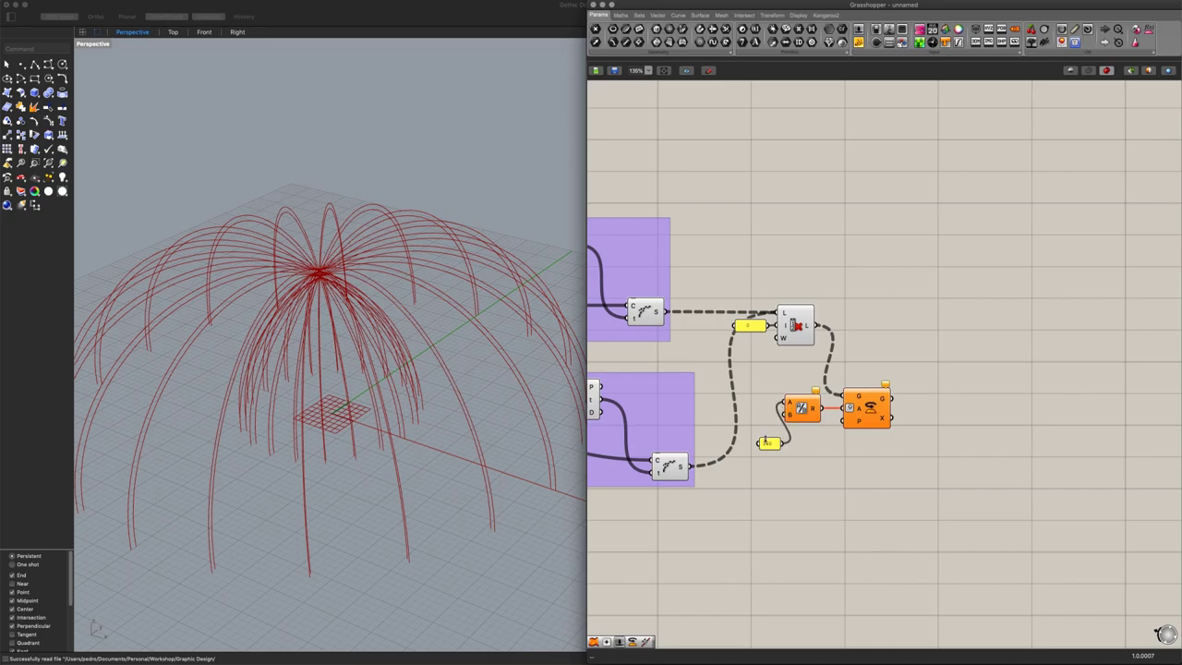
{"action": "left_click_drag", "start_coordinate": [768, 445], "coordinate": [758, 402]}
{"action": "left_click", "coordinate": [781, 459]}
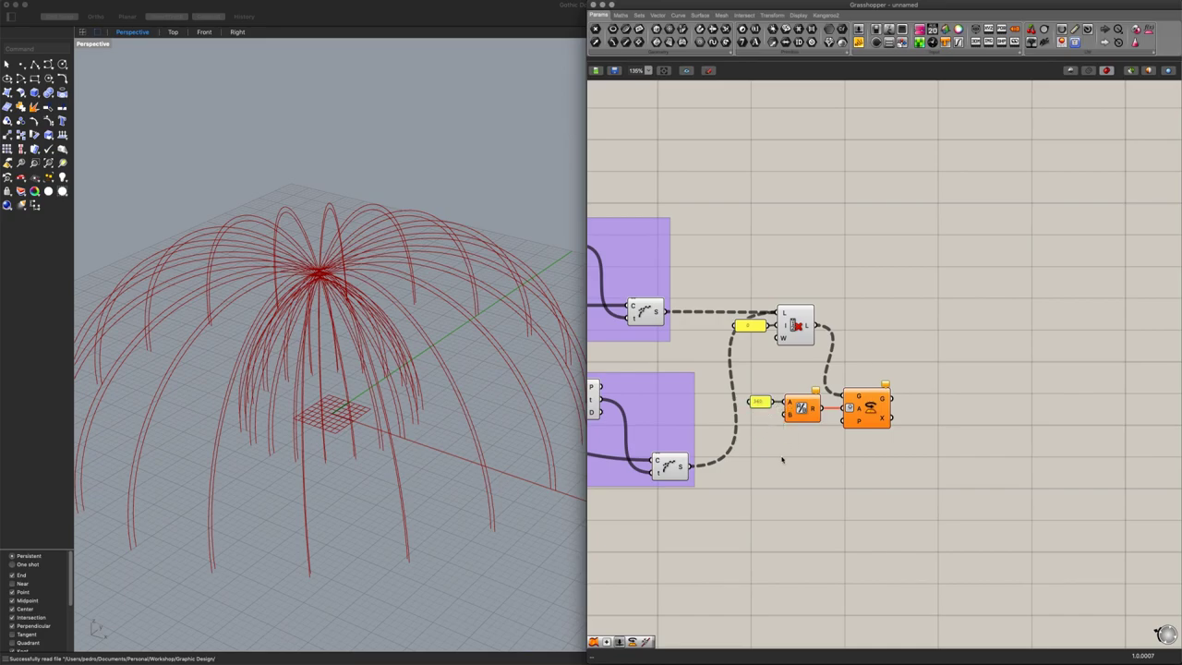
Run a wire from the upstream number source to Division's B input and realign the 360 panel
{"action": "right_click_drag", "start_coordinate": [787, 461], "coordinate": [966, 438]}
{"action": "scroll", "coordinate": [968, 448], "scroll_direction": "down", "scroll_amount": 1}
{"action": "left_click_drag", "start_coordinate": [981, 442], "coordinate": [934, 361]}
{"action": "left_click_drag", "start_coordinate": [997, 395], "coordinate": [660, 525]}
{"action": "right_click_drag", "start_coordinate": [671, 544], "coordinate": [1156, 530]}
{"action": "scroll", "coordinate": [1156, 528], "scroll_direction": "down", "scroll_amount": 1}
{"action": "left_click_drag", "start_coordinate": [1156, 528], "coordinate": [808, 386]}
{"action": "right_click_drag", "start_coordinate": [808, 386], "coordinate": [949, 416]}
{"action": "left_click_drag", "start_coordinate": [685, 363], "coordinate": [877, 384]}
{"action": "right_click_drag", "start_coordinate": [974, 477], "coordinate": [801, 466]}
{"action": "left_click_drag", "start_coordinate": [754, 382], "coordinate": [1102, 512]}
{"action": "right_click_drag", "start_coordinate": [970, 539], "coordinate": [607, 537]}
{"action": "left_click_drag", "start_coordinate": [719, 510], "coordinate": [1067, 403]}
{"action": "left_click", "coordinate": [1136, 429]}
{"action": "scroll", "coordinate": [1149, 428], "scroll_direction": "up", "scroll_amount": 2}
{"action": "right_click_drag", "start_coordinate": [1114, 427], "coordinate": [1062, 435]}
{"action": "left_click_drag", "start_coordinate": [966, 396], "coordinate": [926, 390]}
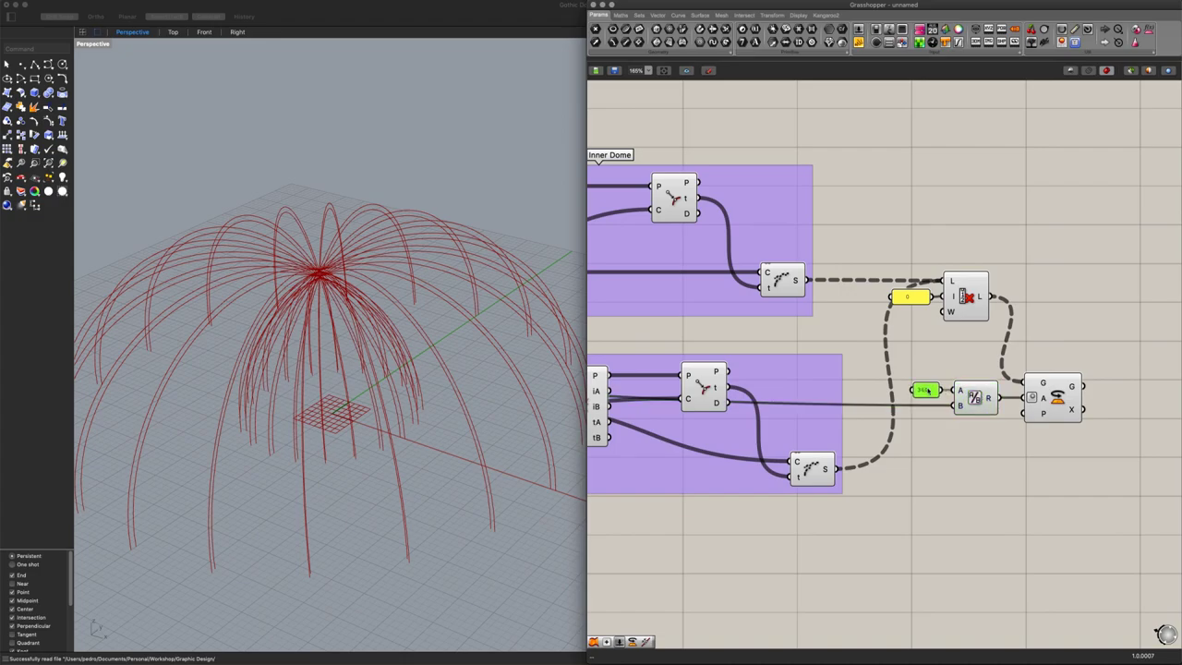
{"action": "left_click", "coordinate": [1012, 435]}
Add a Ruled Surface component, wiring Cull Index's L output to A and Rotate's G output to B
{"action": "right_click_drag", "start_coordinate": [1012, 434], "coordinate": [848, 452]}
{"action": "right_click_drag", "start_coordinate": [991, 479], "coordinate": [941, 475]}
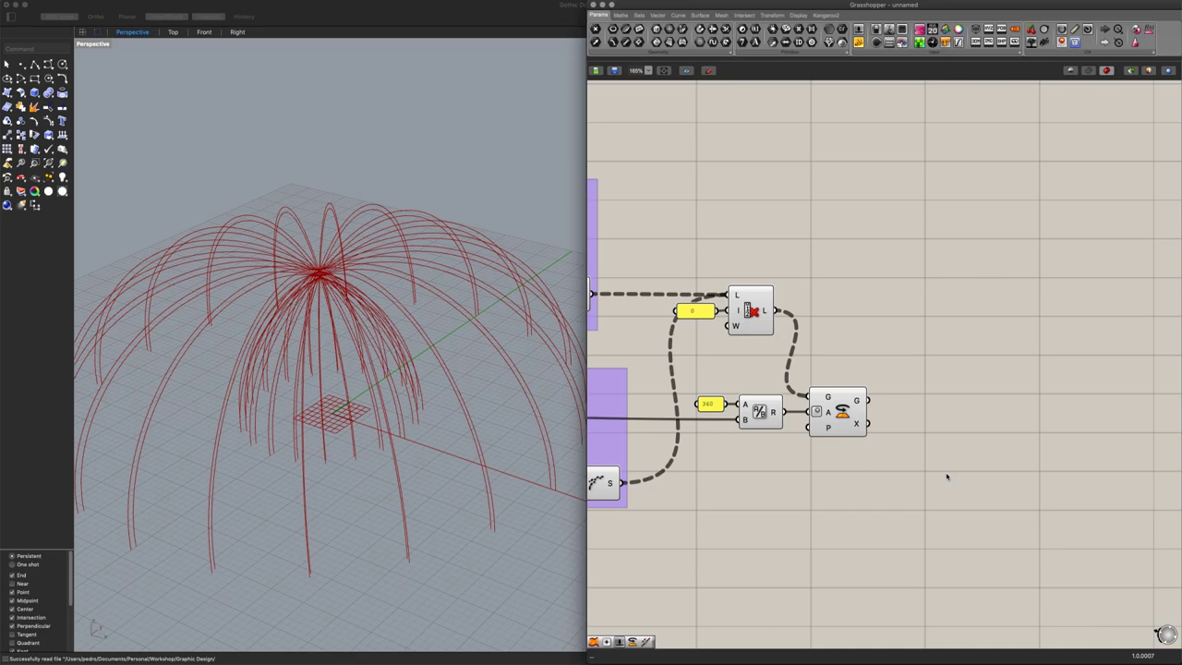
{"action": "double_click", "coordinate": [958, 357]}
{"action": "type", "text": "ruled"}
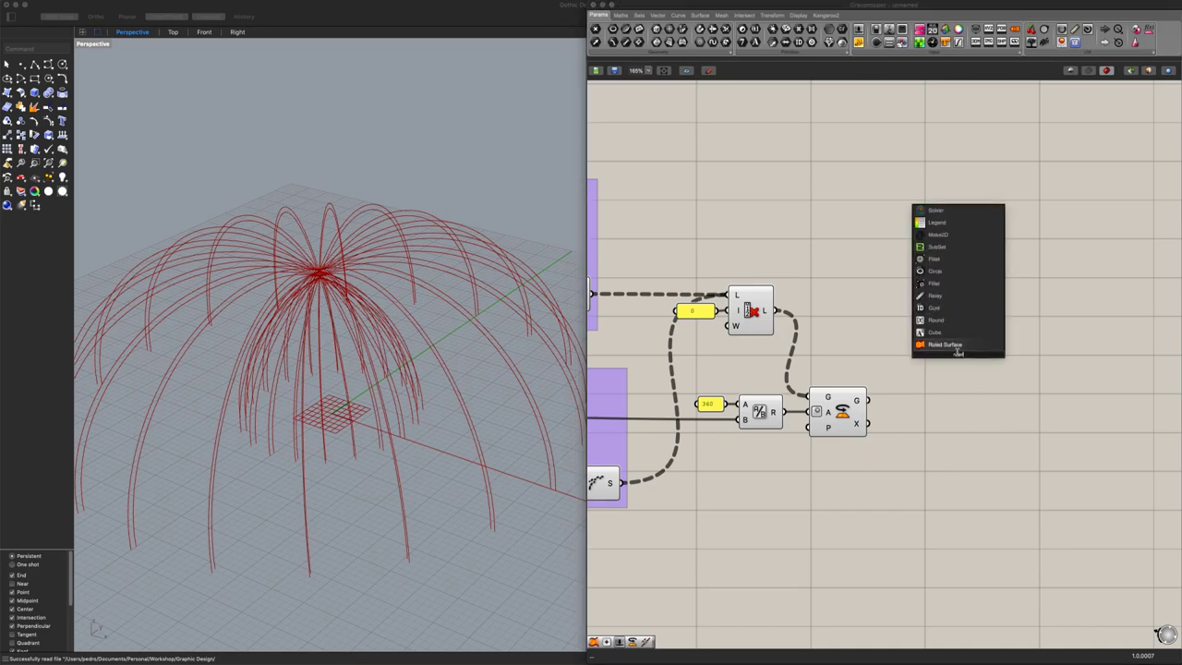
{"action": "left_click", "coordinate": [959, 347]}
{"action": "left_click_drag", "start_coordinate": [870, 400], "coordinate": [935, 347]}
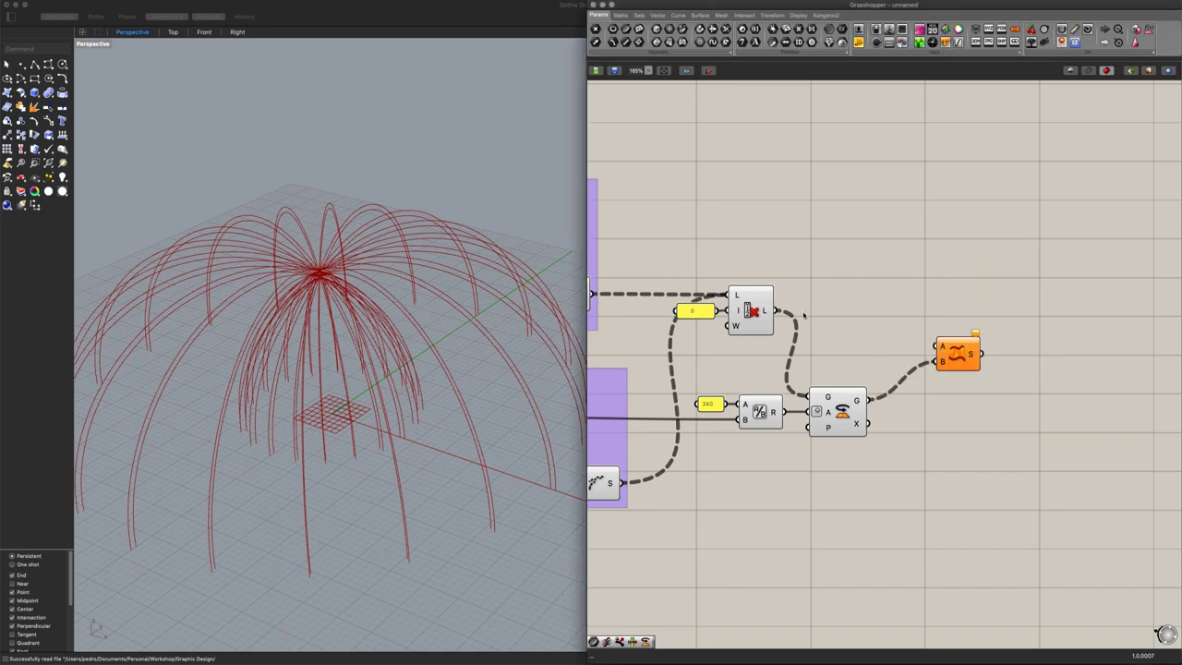
{"action": "left_click_drag", "start_coordinate": [781, 316], "coordinate": [940, 363]}
{"action": "left_click", "coordinate": [942, 384]}
Turn off the preview of the components in the Inner Dome and Outer Dome groups
{"action": "scroll", "coordinate": [844, 464], "scroll_direction": "down", "scroll_amount": 3}
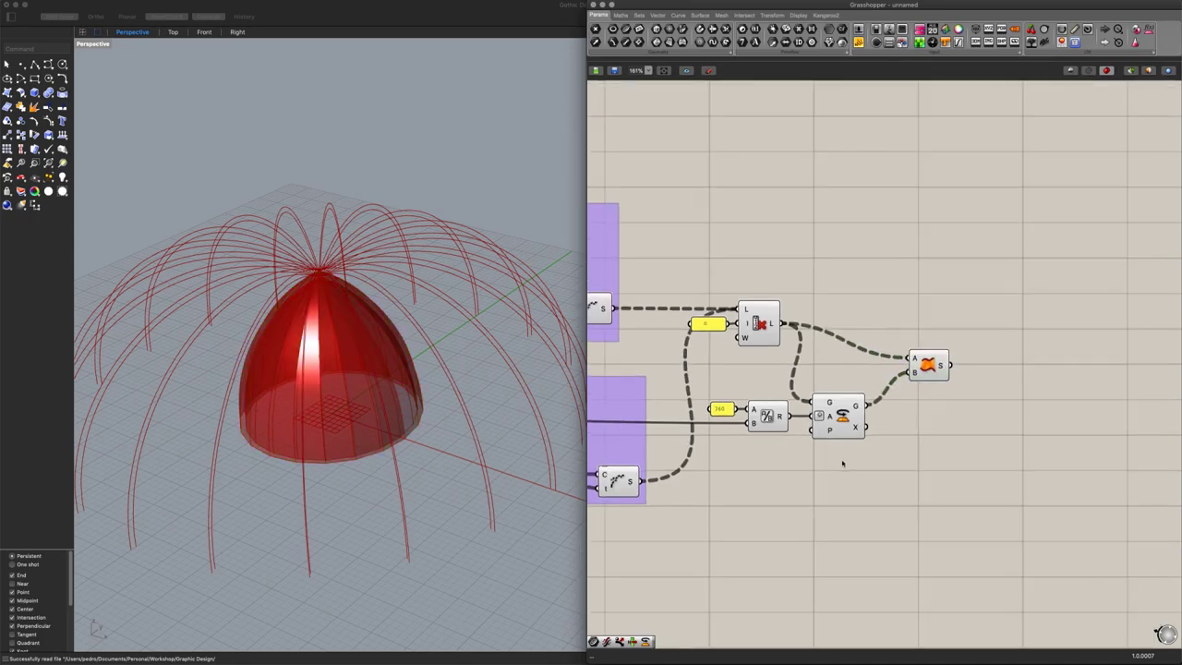
{"action": "right_click_drag", "start_coordinate": [919, 498], "coordinate": [1058, 504]}
{"action": "right_click_drag", "start_coordinate": [869, 492], "coordinate": [1017, 492]}
{"action": "scroll", "coordinate": [1018, 492], "scroll_direction": "down", "scroll_amount": 2}
{"action": "left_click_drag", "start_coordinate": [997, 534], "coordinate": [704, 284]}
{"action": "key", "text": "ctrl+q"}
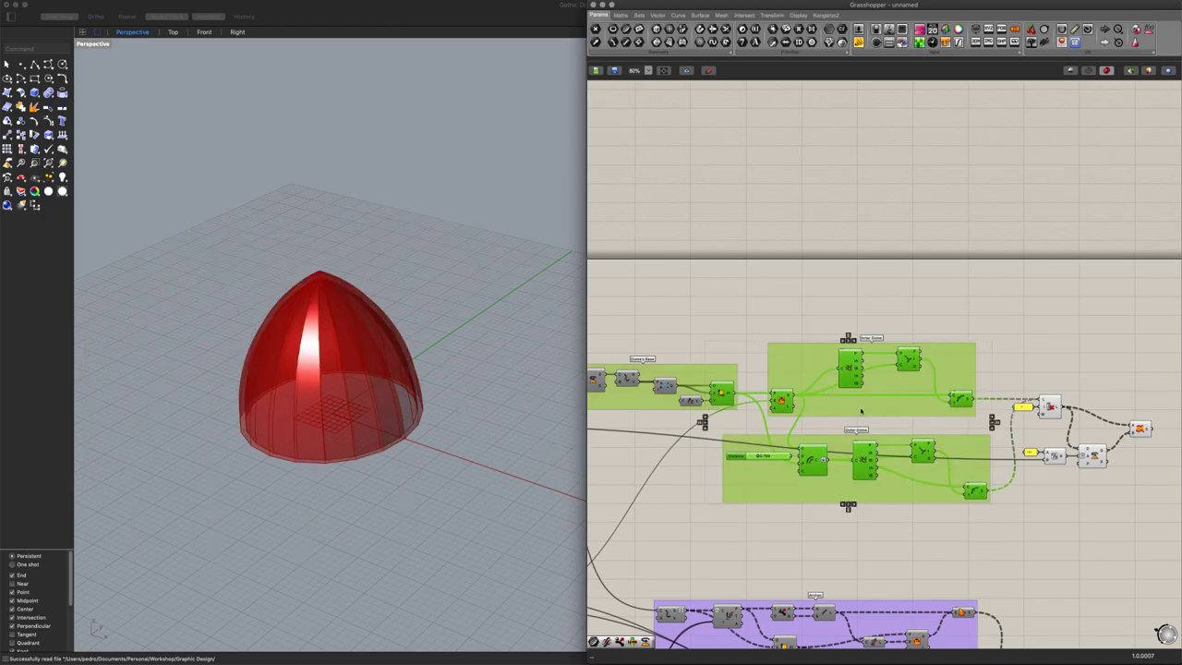
{"action": "left_click", "coordinate": [1051, 513]}
Add a Brep Join component and wire Ruled Surface's S output to its B input
{"action": "right_click_drag", "start_coordinate": [1052, 513], "coordinate": [708, 483]}
{"action": "scroll", "coordinate": [773, 437], "scroll_direction": "up", "scroll_amount": 3}
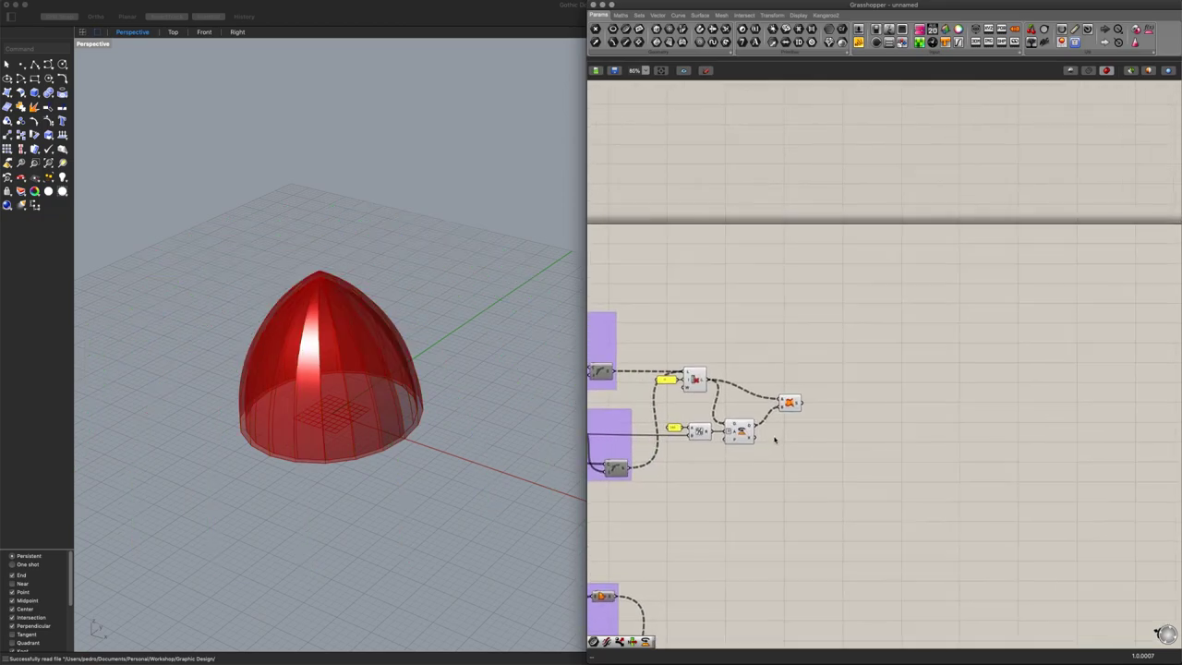
{"action": "scroll", "coordinate": [773, 437], "scroll_direction": "up", "scroll_amount": 4}
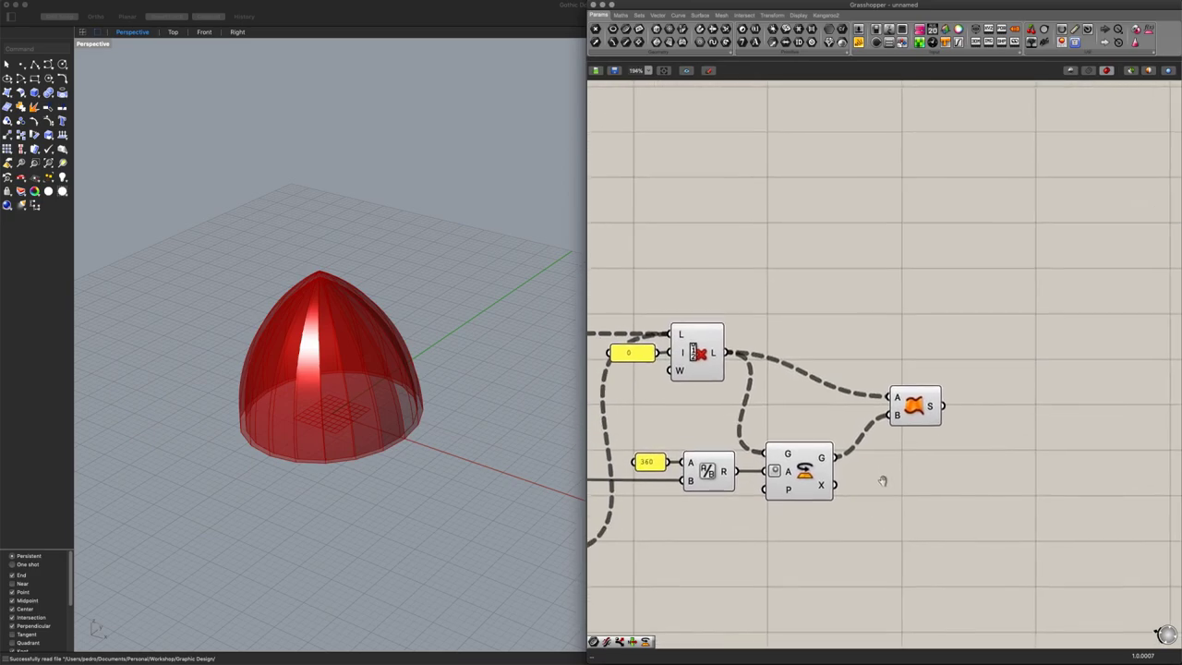
{"action": "double_click", "coordinate": [1025, 429]}
{"action": "type", "text": "join"}
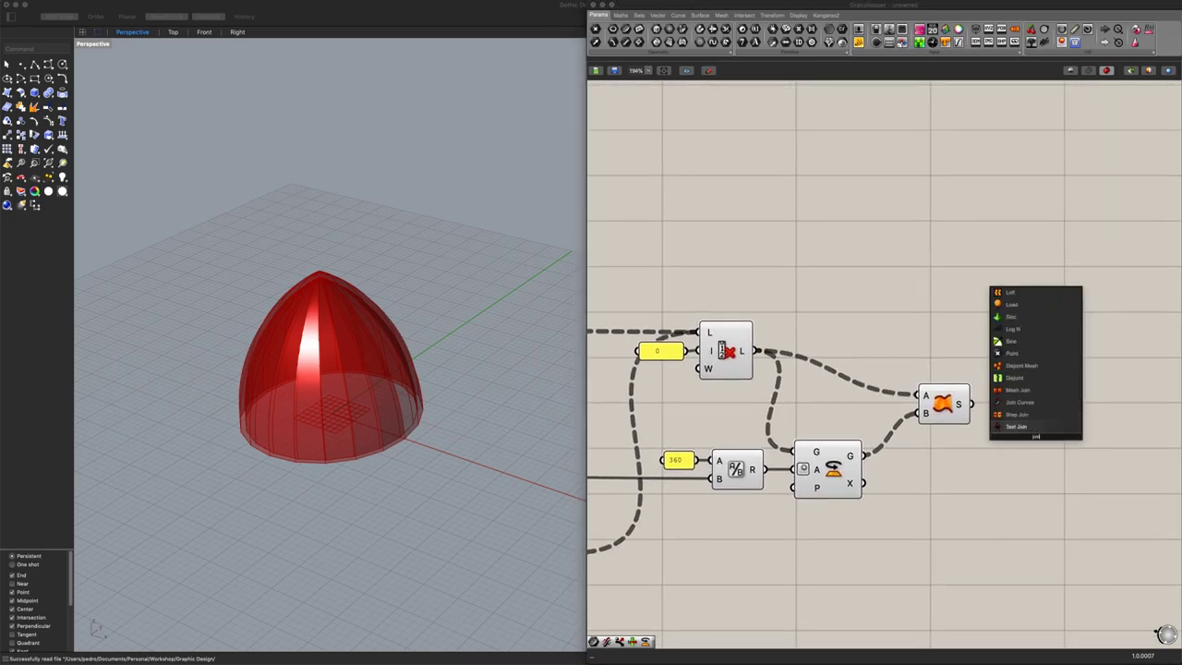
{"action": "left_click", "coordinate": [1021, 414]}
{"action": "left_click_drag", "start_coordinate": [972, 404], "coordinate": [1016, 410]}
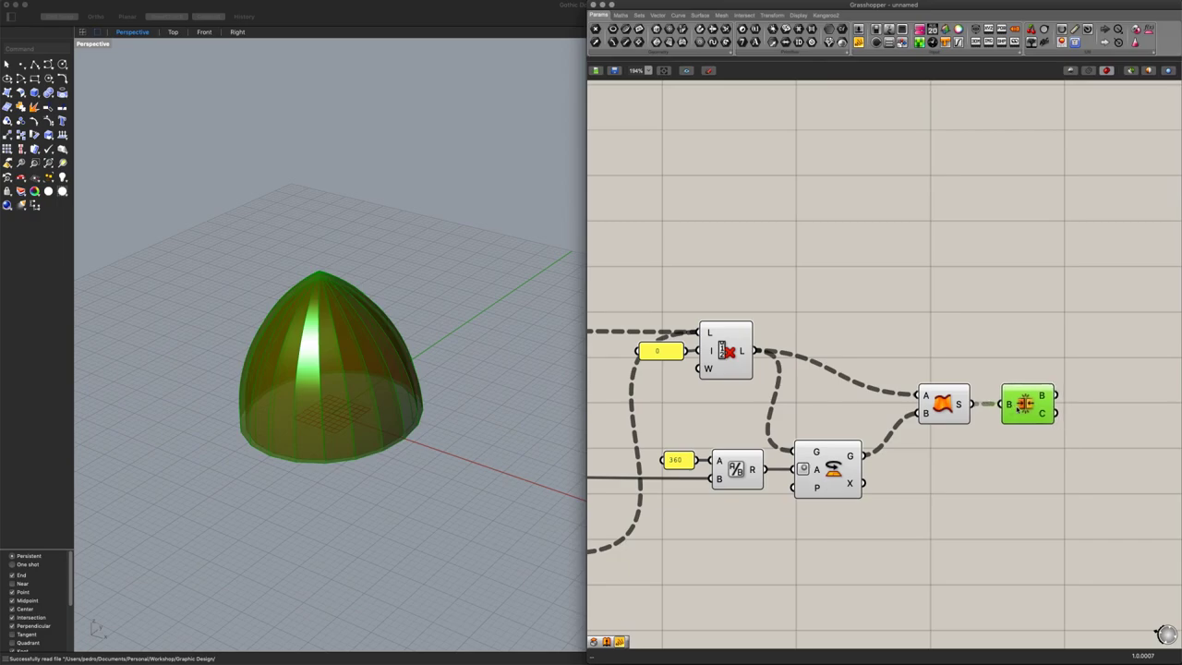
Flatten Brep Join's B input and place the component beside Ruled Surface
{"action": "right_click", "coordinate": [1010, 408]}
{"action": "left_click", "coordinate": [1028, 470]}
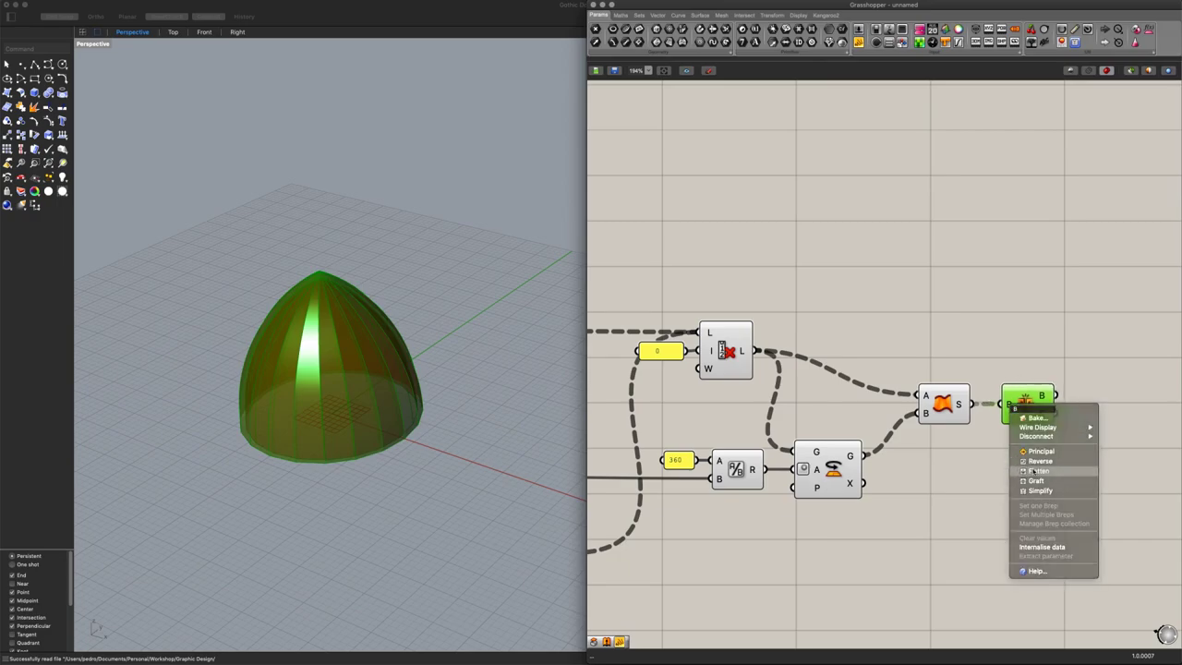
{"action": "left_click", "coordinate": [1052, 466]}
{"action": "right_click_drag", "start_coordinate": [1029, 457], "coordinate": [883, 443]}
{"action": "left_click", "coordinate": [857, 400]}
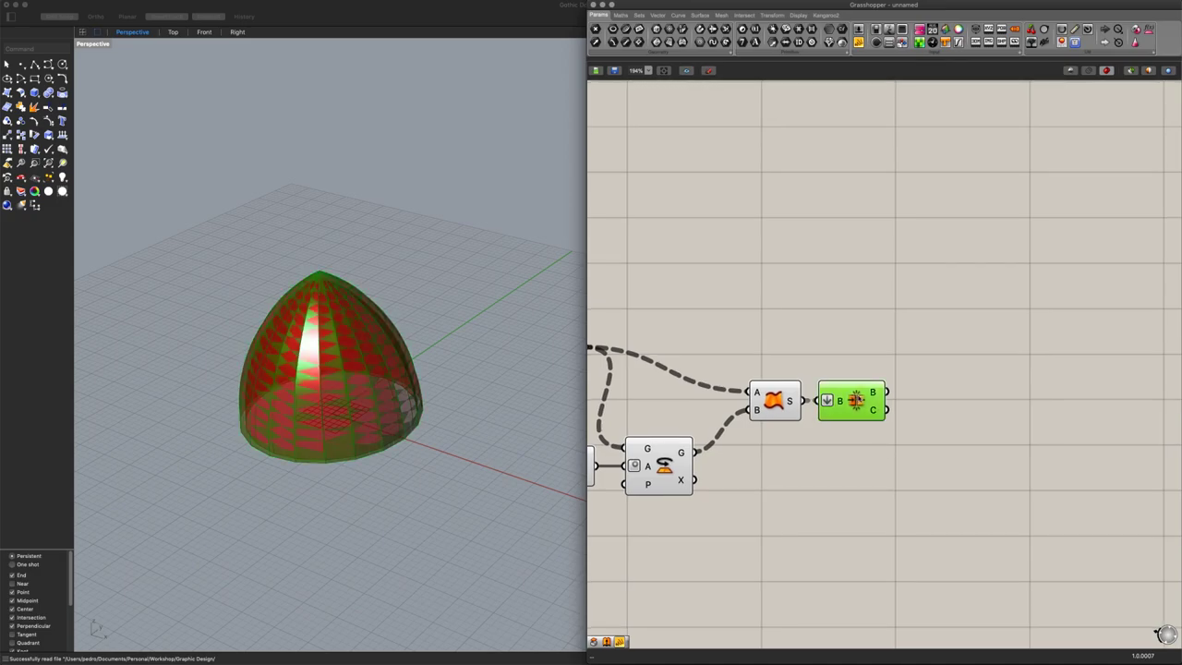
Add a Cap Holes component and wire Brep Join's B output to its B input
{"action": "double_click", "coordinate": [965, 422]}
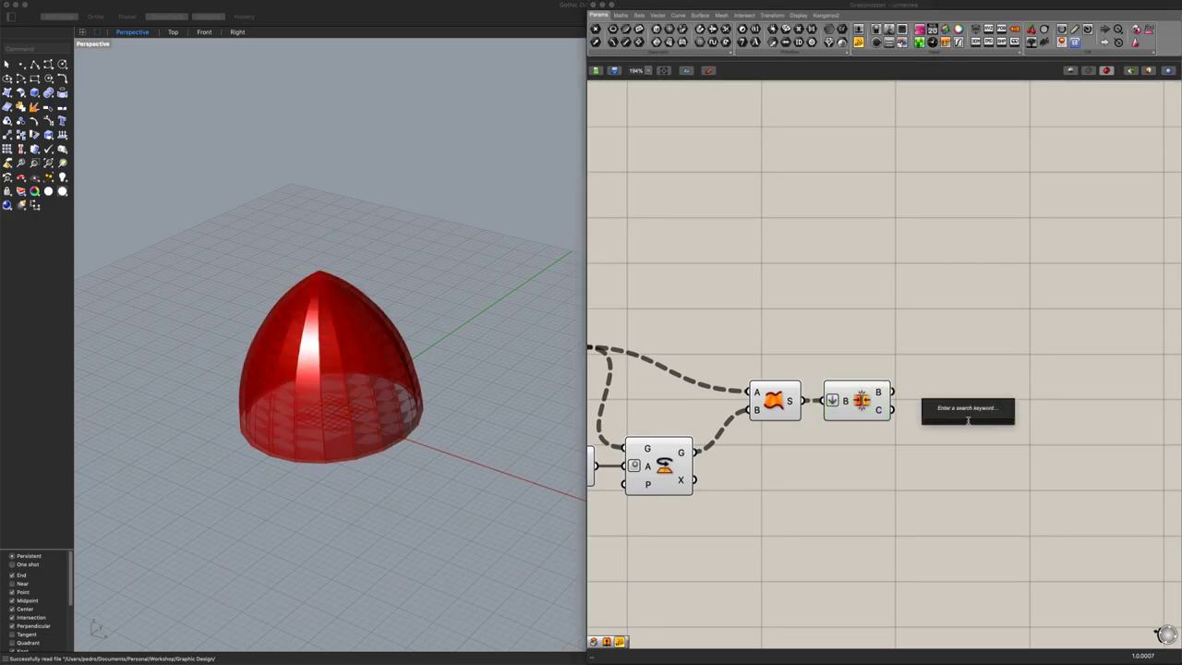
{"action": "type", "text": "cap"}
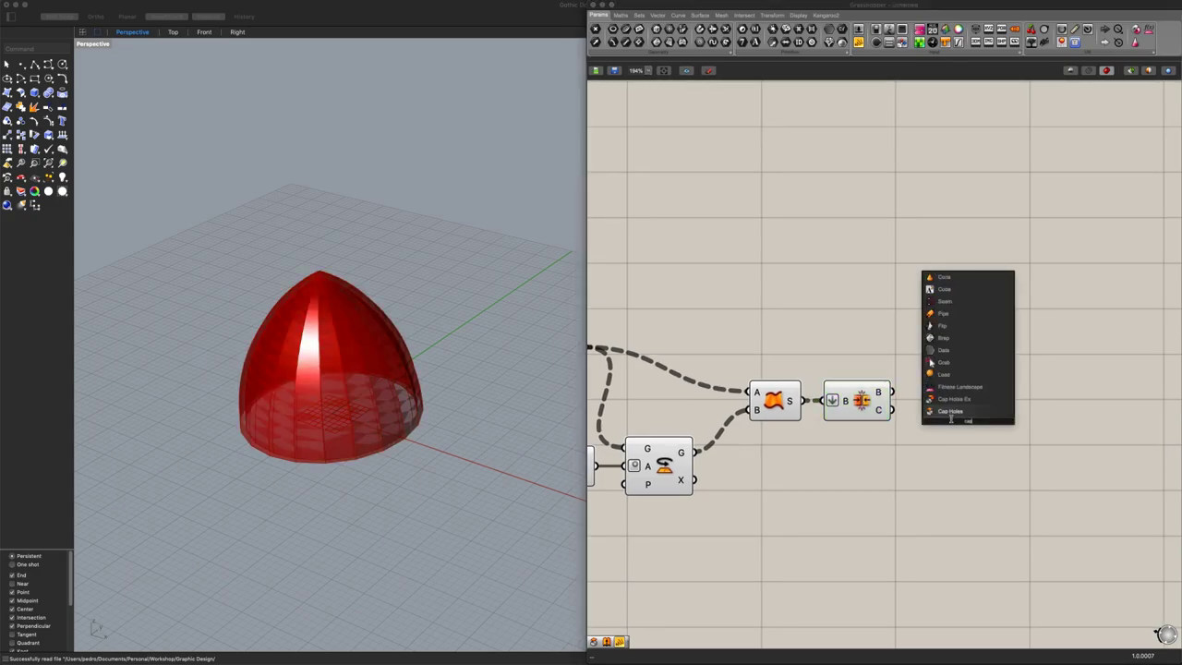
{"action": "left_click", "coordinate": [953, 415]}
{"action": "mouse_move", "coordinate": [893, 393]}
{"action": "left_mouse_down"}
{"action": "mouse_move", "coordinate": [941, 421]}
{"action": "mouse_move", "coordinate": [937, 403]}
{"action": "left_mouse_up"}
{"action": "left_click", "coordinate": [967, 426]}
{"action": "left_click", "coordinate": [990, 425]}
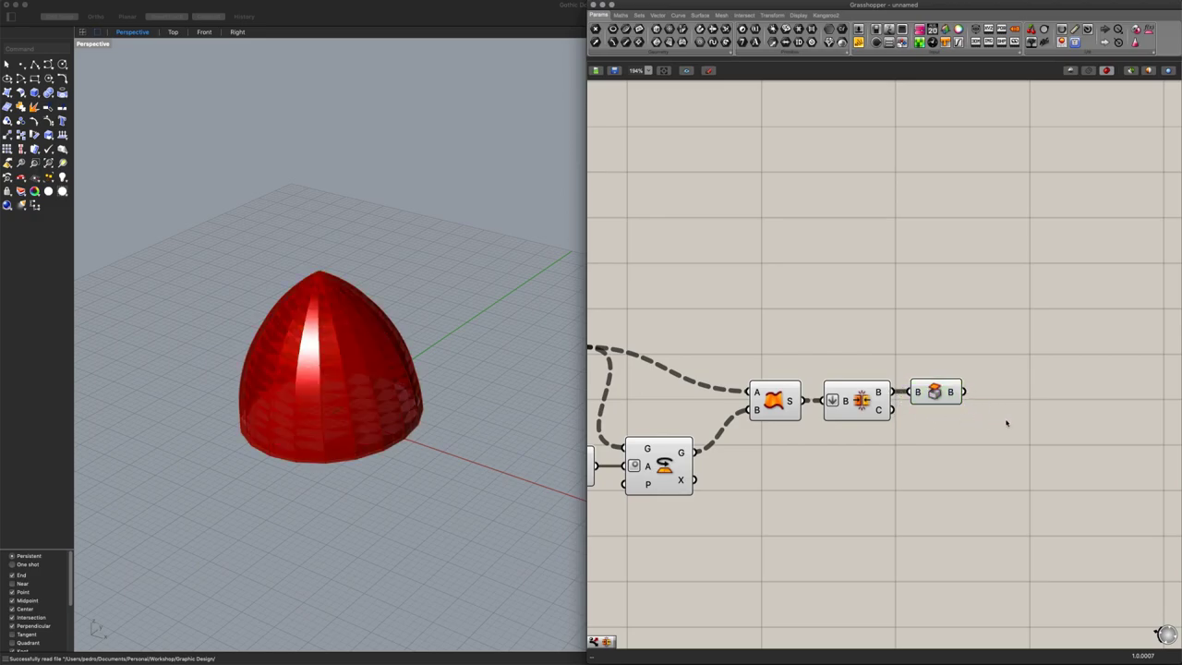
Add a Dispatch component and wire Cap Holes' B output to its L input
{"action": "double_click", "coordinate": [1007, 423]}
{"action": "type", "text": "dis"}
{"action": "left_click", "coordinate": [999, 414]}
{"action": "mouse_move", "coordinate": [964, 391]}
{"action": "left_mouse_down"}
{"action": "mouse_move", "coordinate": [981, 411]}
{"action": "mouse_move", "coordinate": [1009, 398]}
{"action": "left_mouse_up"}
{"action": "left_click", "coordinate": [1004, 421]}
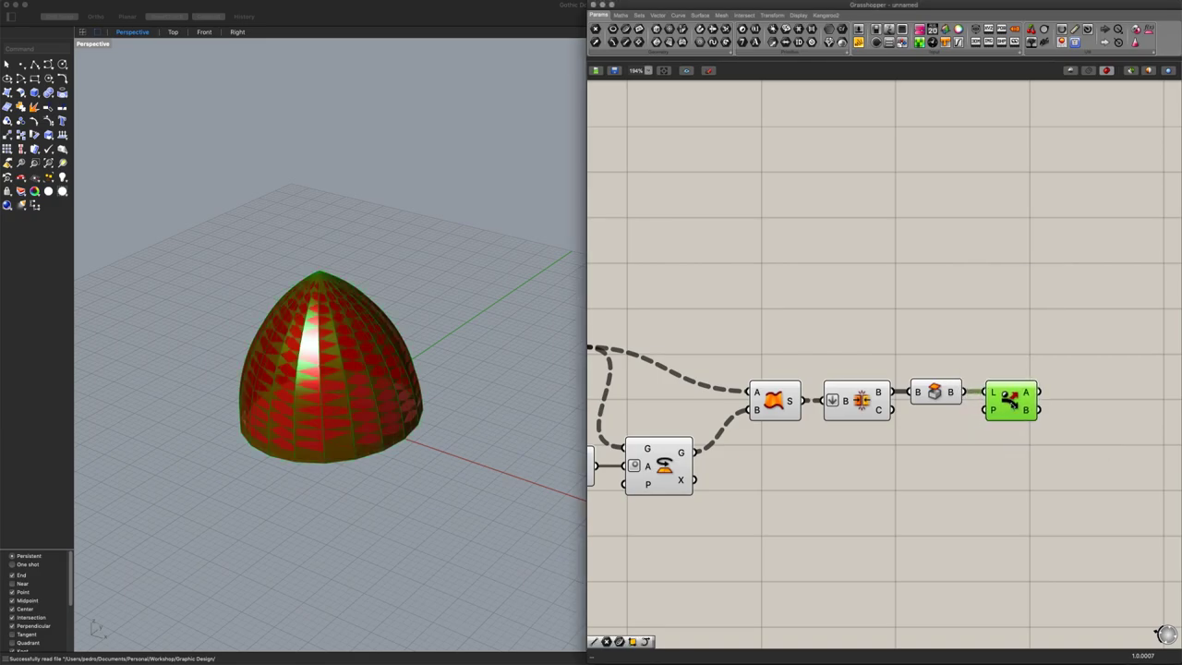
{"action": "left_click", "coordinate": [1029, 447]}
{"action": "right_click_drag", "start_coordinate": [1029, 447], "coordinate": [898, 449]}
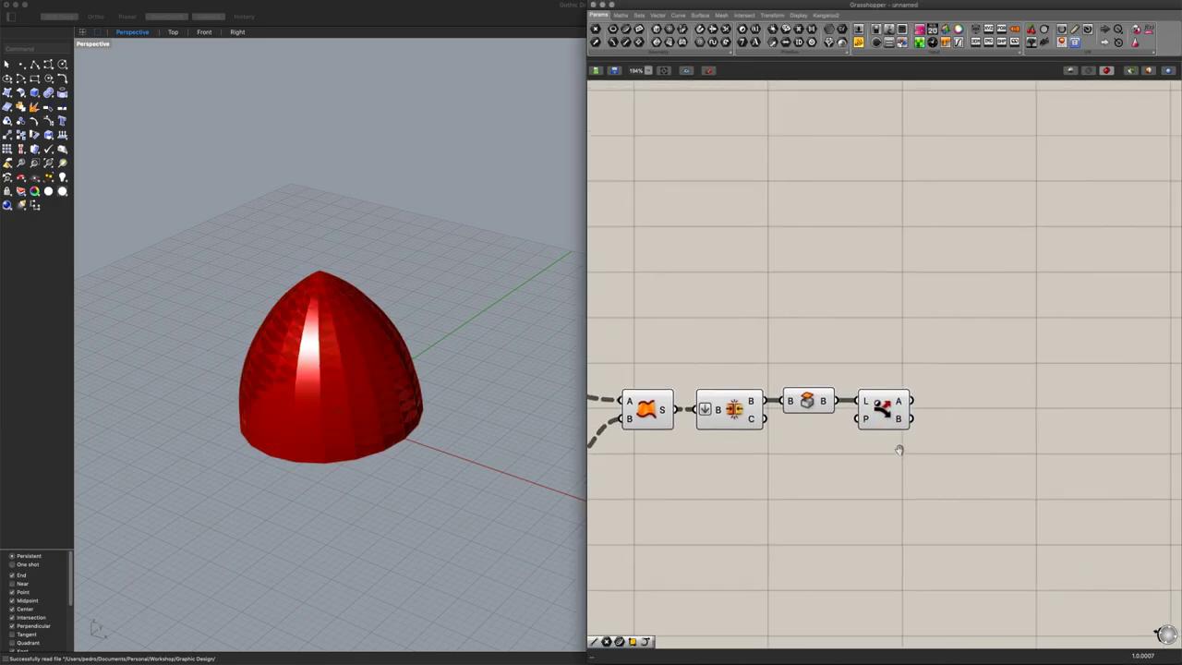
Add a Solid Difference component and wire Dispatch's A and B outputs to its matching A and B inputs
{"action": "double_click", "coordinate": [960, 413]}
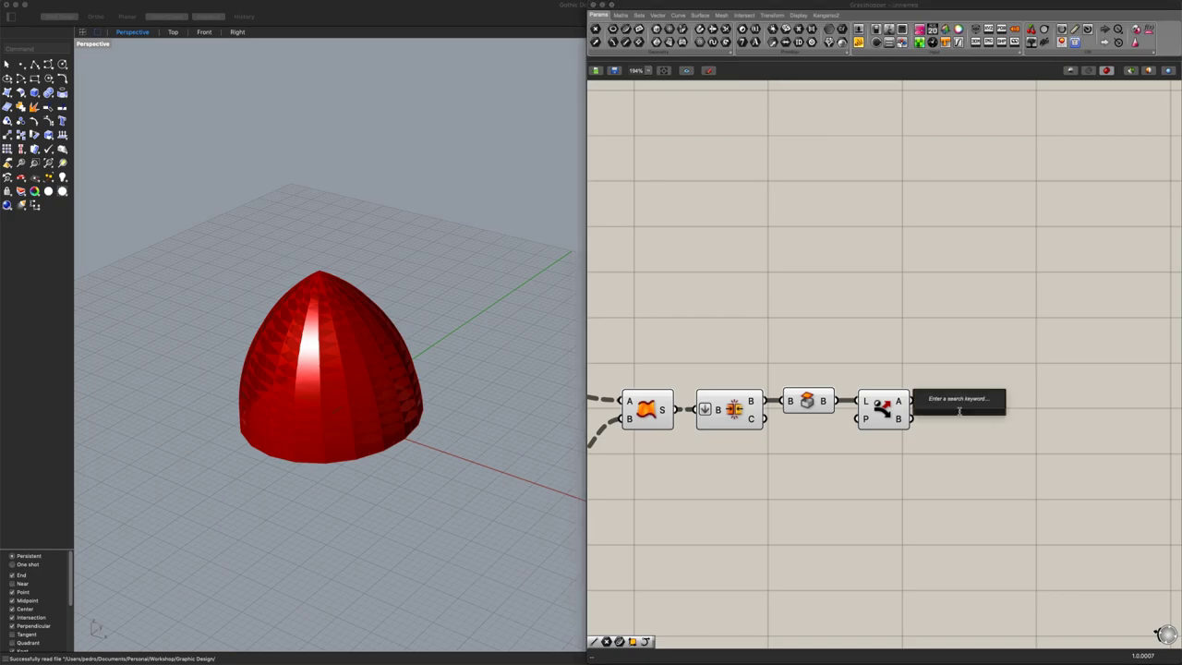
{"action": "type", "text": "diff"}
{"action": "key", "text": "Up"}
{"action": "key", "text": "Up"}
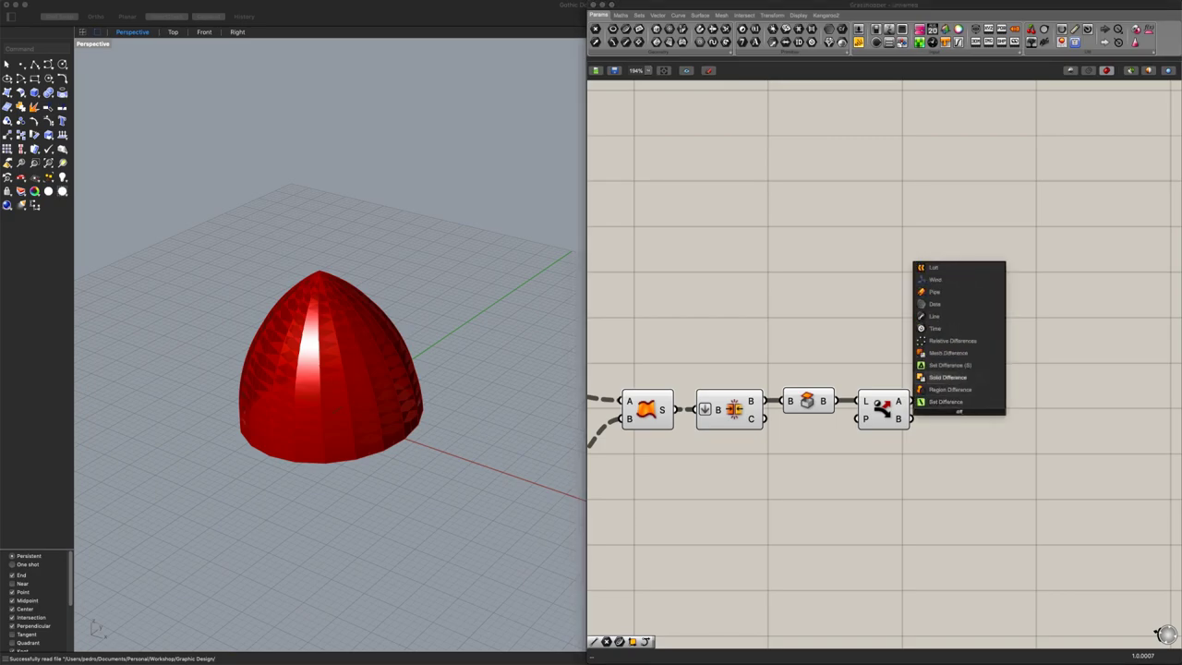
{"action": "key", "text": "Return"}
{"action": "left_click_drag", "start_coordinate": [912, 399], "coordinate": [955, 409]}
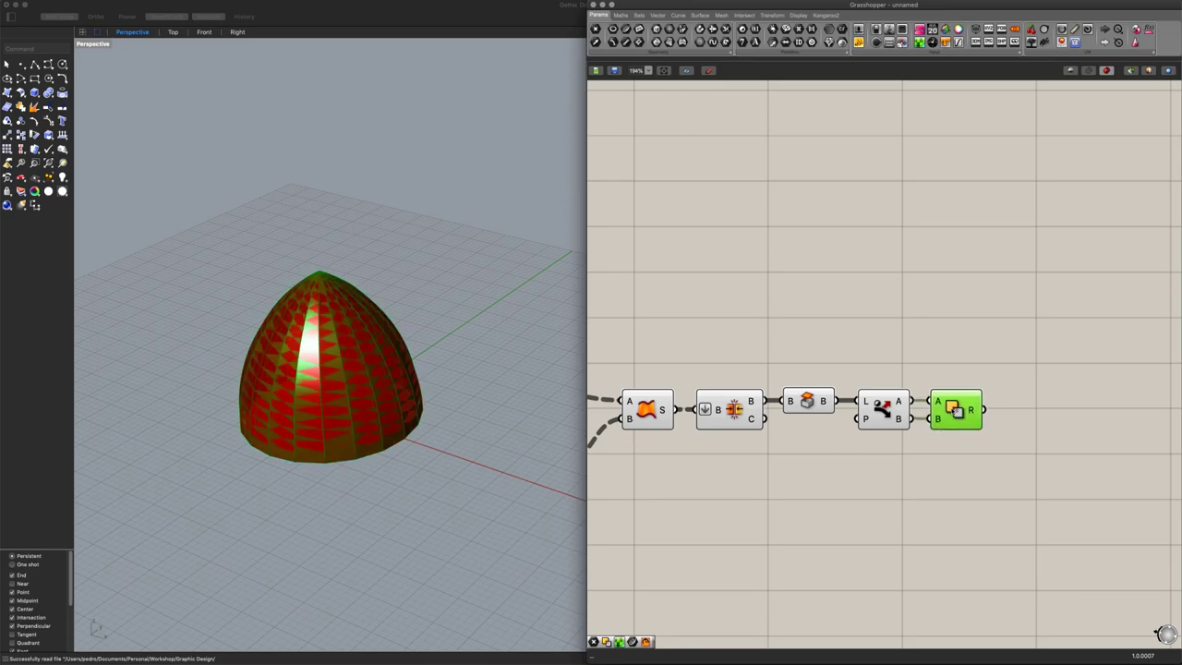
{"action": "left_click", "coordinate": [943, 434]}
Group the components from Cull Index through Solid Difference and name the group "Dome Difference"
{"action": "scroll", "coordinate": [943, 433], "scroll_direction": "down", "scroll_amount": 2}
{"action": "right_click_drag", "start_coordinate": [942, 433], "coordinate": [1065, 407]}
{"action": "scroll", "coordinate": [1082, 410], "scroll_direction": "down", "scroll_amount": 3}
{"action": "left_click_drag", "start_coordinate": [1107, 439], "coordinate": [729, 231]}
{"action": "right_click", "coordinate": [814, 389]}
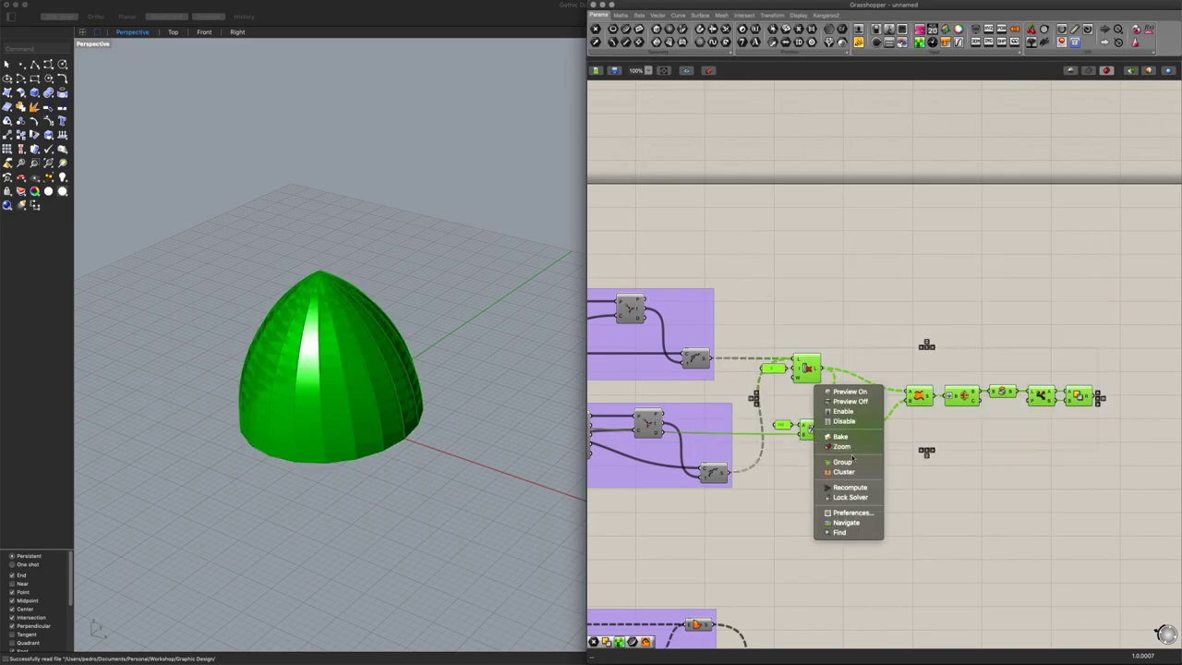
{"action": "left_click", "coordinate": [844, 461]}
{"action": "right_click", "coordinate": [869, 365]}
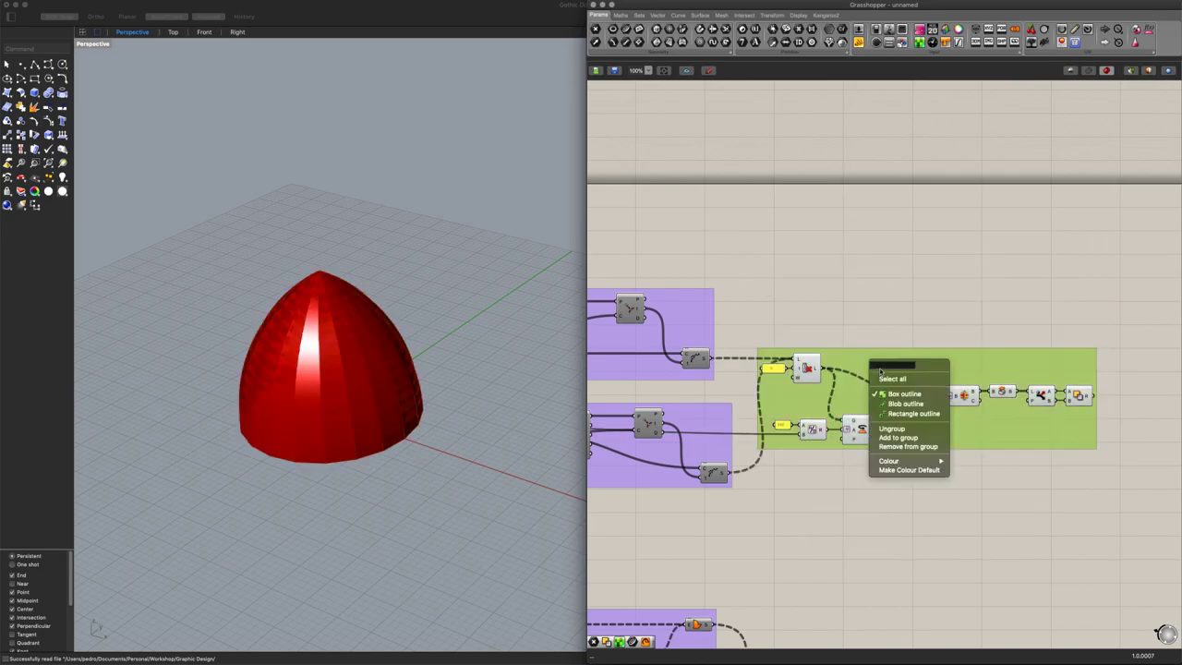
{"action": "type", "text": "Dome Difference"}
{"action": "key", "text": "Return"}
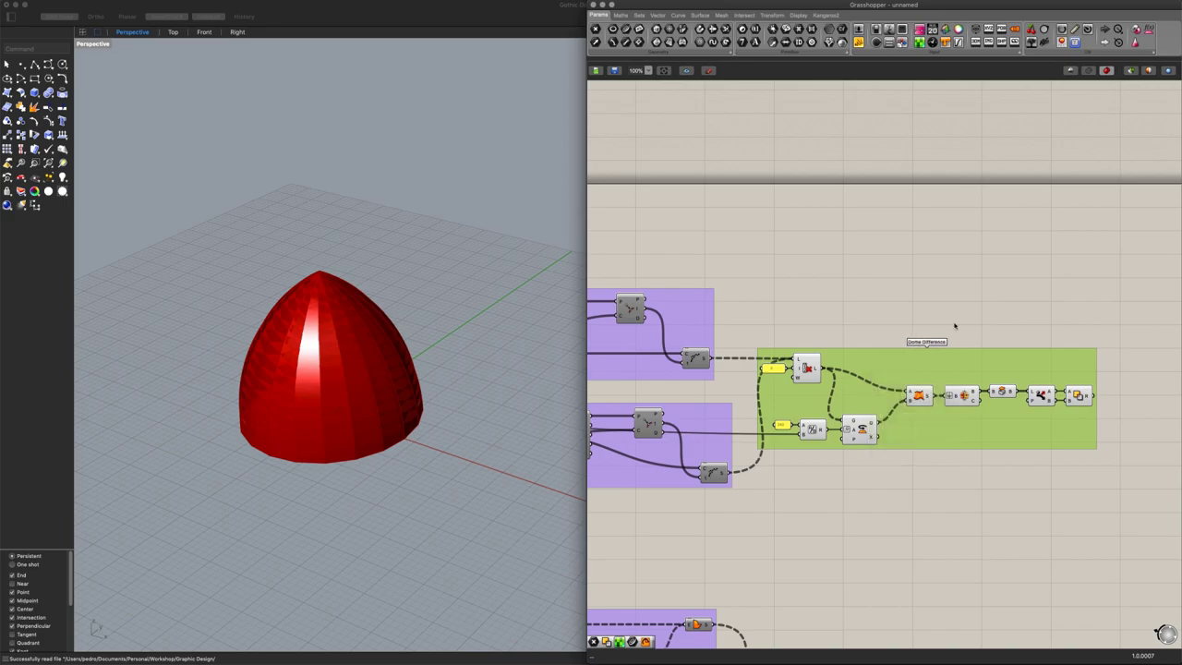
Turn off the preview of the Dome Difference components, leaving only the final Solid Difference displayed
{"action": "scroll", "coordinate": [1089, 488], "scroll_direction": "down", "scroll_amount": 1}
{"action": "left_click_drag", "start_coordinate": [1062, 506], "coordinate": [776, 258]}
{"action": "left_click", "coordinate": [901, 397]}
{"action": "left_click", "coordinate": [899, 472]}
{"action": "scroll", "coordinate": [852, 369], "scroll_direction": "down", "scroll_amount": 5}
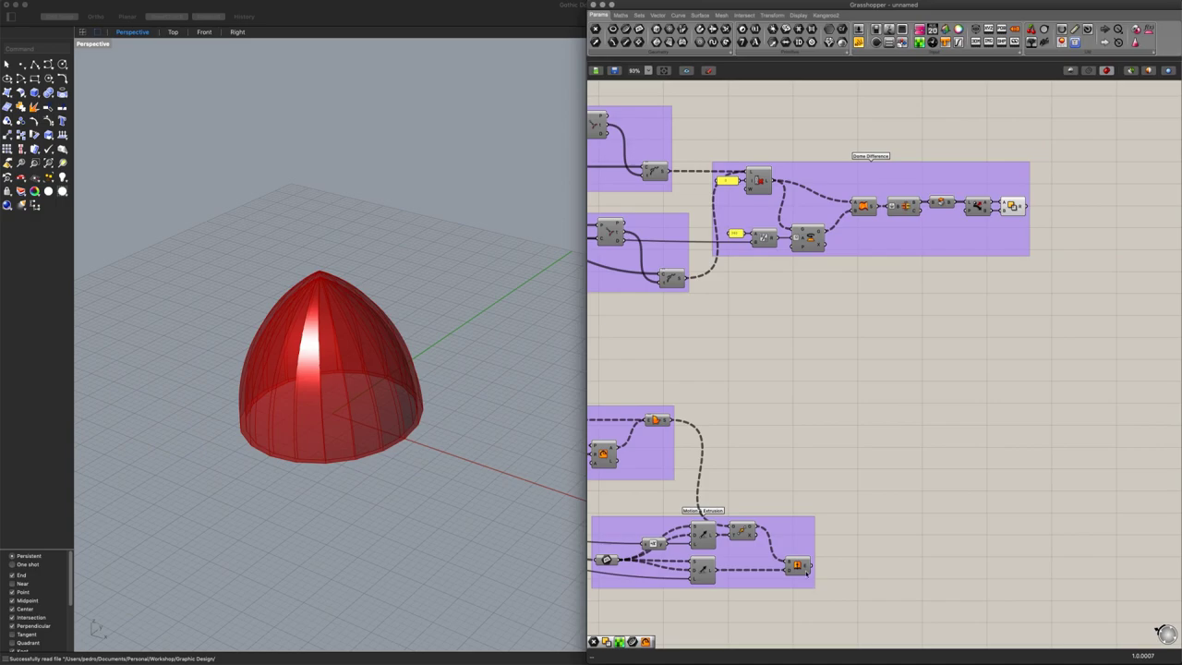
Turn on the preview of the Extrude component at the end of the Extrusion group
{"action": "scroll", "coordinate": [892, 519], "scroll_direction": "right", "scroll_amount": 1}
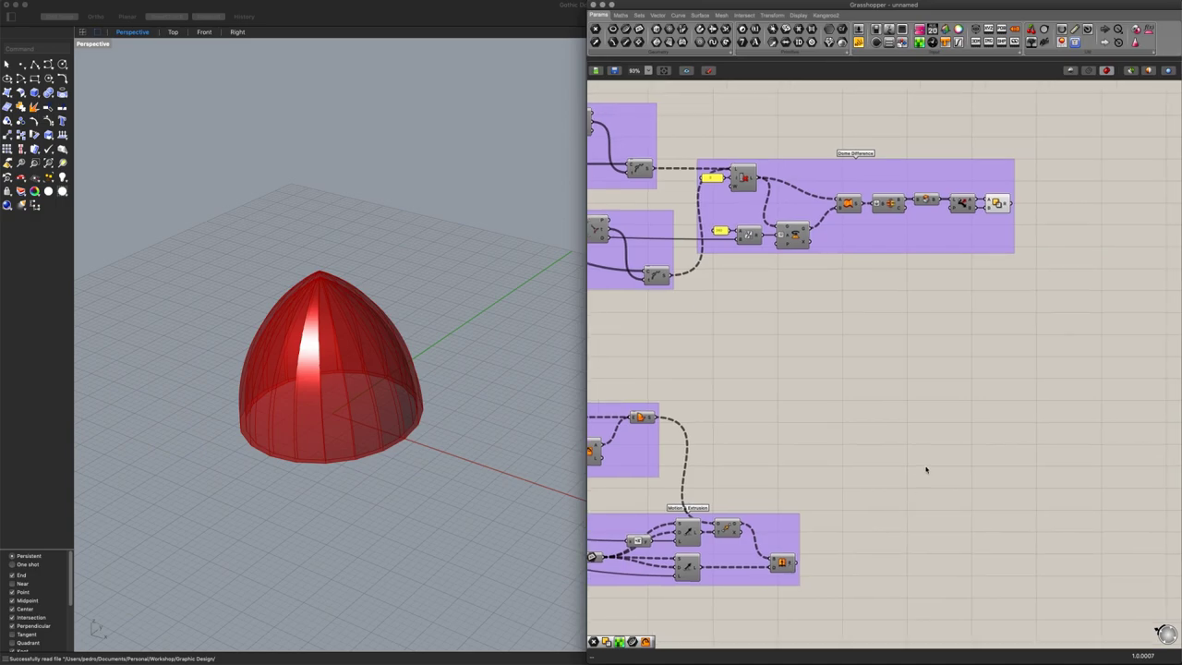
{"action": "left_click", "coordinate": [783, 563]}
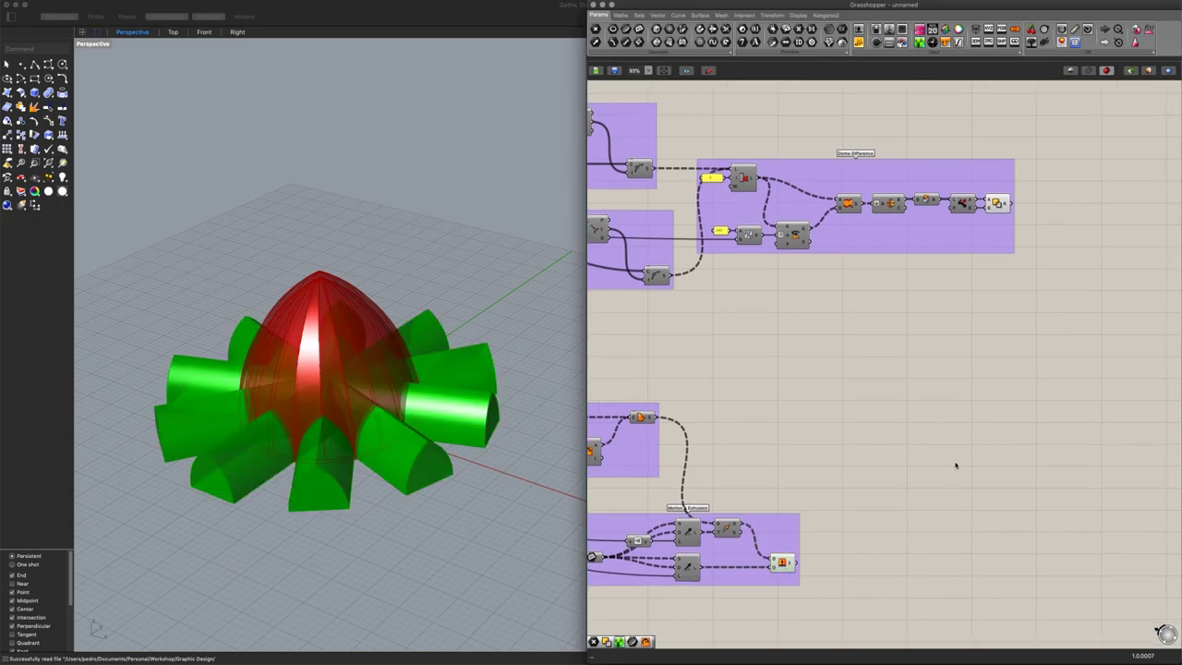
{"action": "left_click", "coordinate": [920, 424]}
Add a second Solid Difference, wiring the Dome Difference result to A and Extrude's E output to B
{"action": "double_click", "coordinate": [919, 424]}
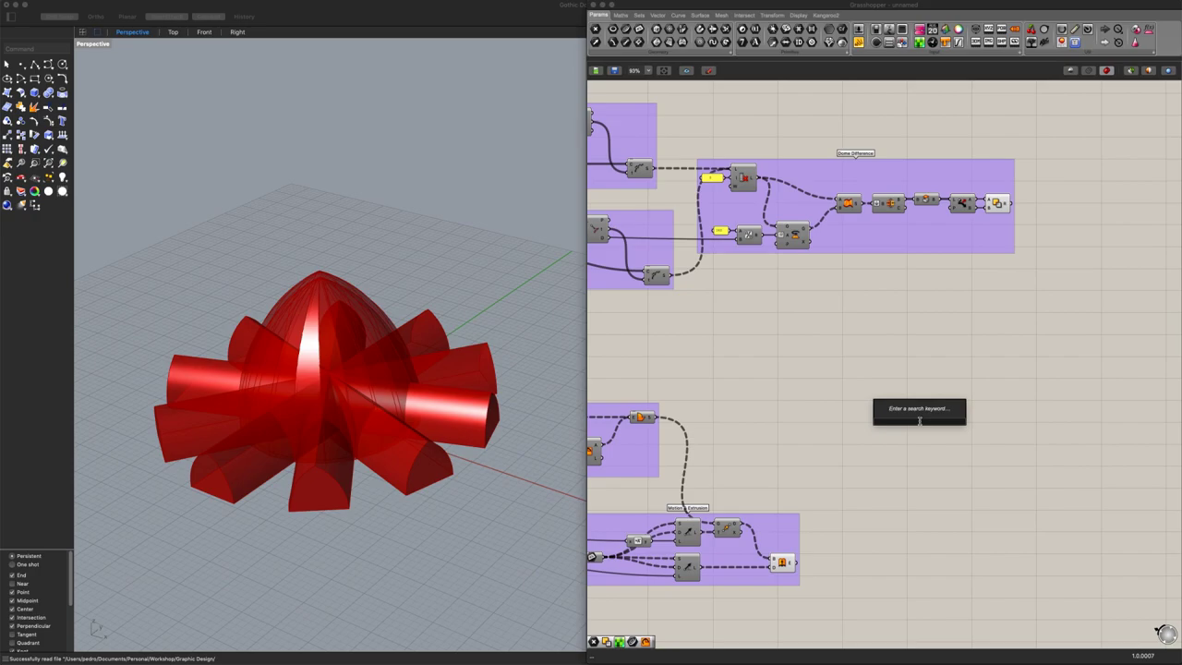
{"action": "type", "text": "diff"}
{"action": "key", "text": "Return"}
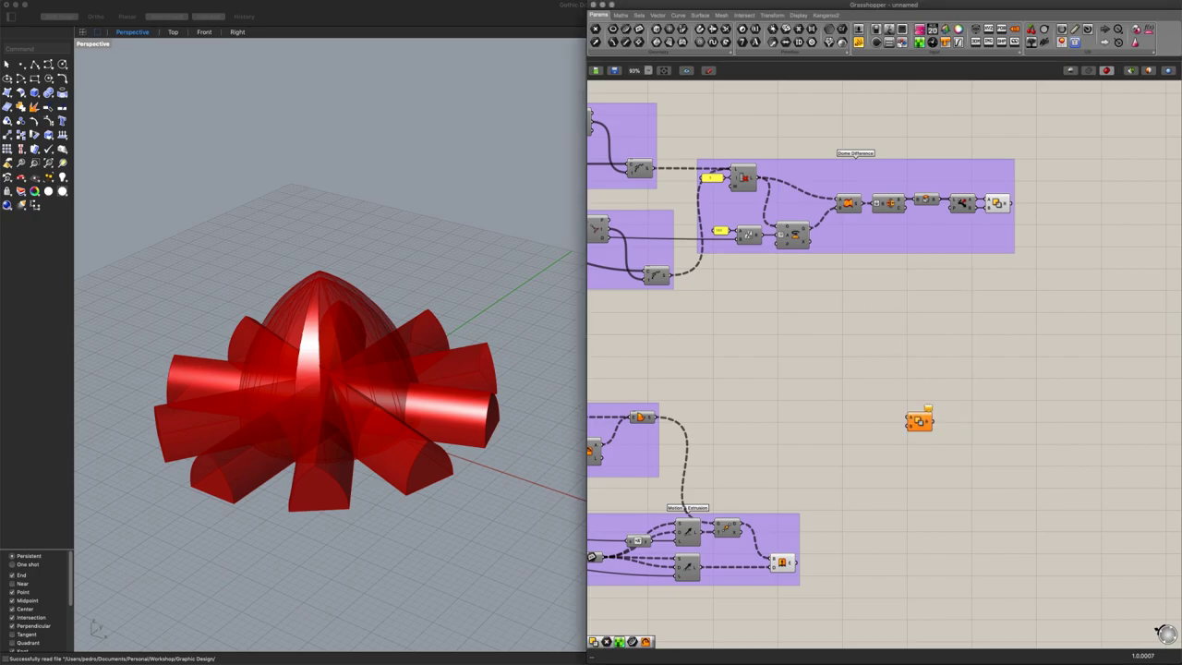
{"action": "left_click_drag", "start_coordinate": [799, 561], "coordinate": [1078, 388]}
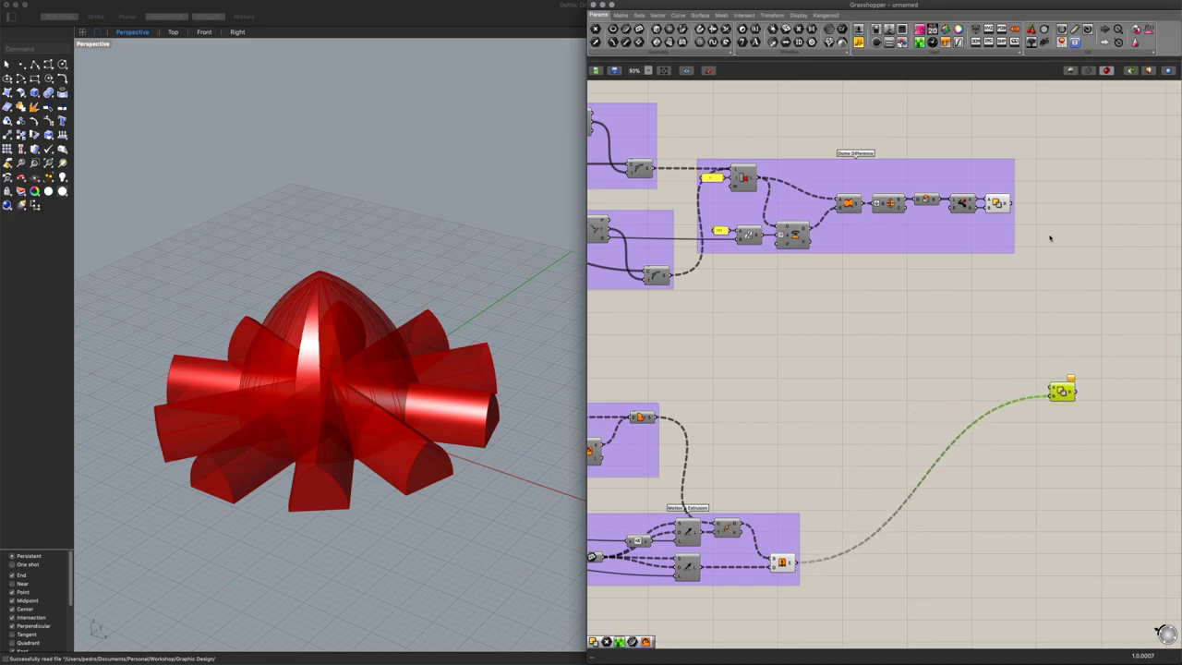
{"action": "scroll", "coordinate": [1060, 269], "scroll_direction": "up", "scroll_amount": 4}
{"action": "left_click_drag", "start_coordinate": [857, 174], "coordinate": [941, 517]}
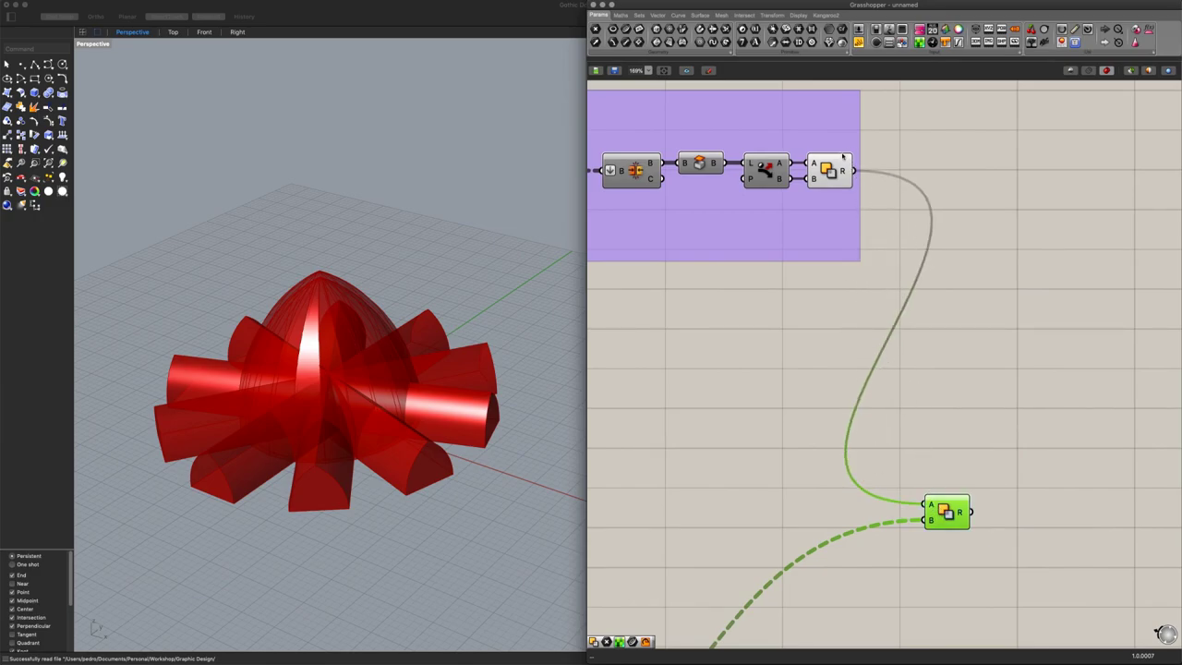
Turn off the preview of the Dome Difference group's Solid Difference and of the Extrude component
{"action": "left_click", "coordinate": [836, 174]}
{"action": "key", "text": "ctrl+q"}
{"action": "right_click_drag", "start_coordinate": [781, 421], "coordinate": [926, 246]}
{"action": "right_click_drag", "start_coordinate": [770, 525], "coordinate": [882, 379]}
{"action": "left_click", "coordinate": [708, 499]}
{"action": "key", "text": "ctrl+q"}
{"action": "left_click", "coordinate": [870, 493]}
{"action": "scroll", "coordinate": [886, 474], "scroll_direction": "down", "scroll_amount": 3}
{"action": "right_click_drag", "start_coordinate": [931, 399], "coordinate": [892, 454]}
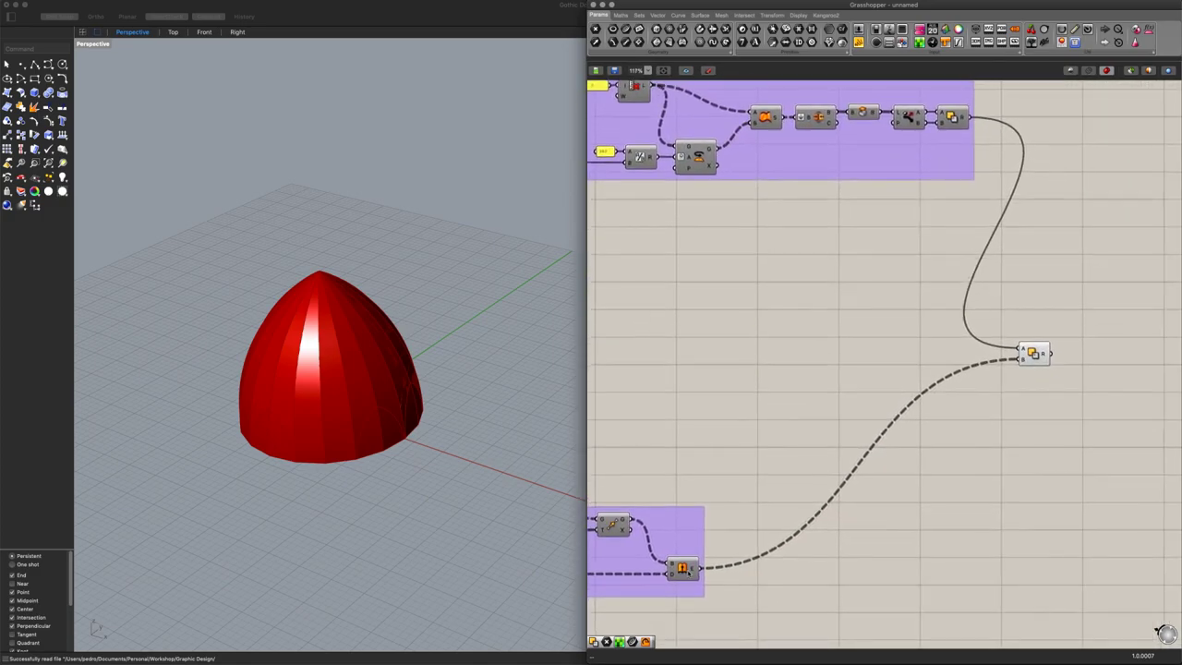
Flatten the Extrude component's E output and reposition the second Solid Difference slightly
{"action": "scroll", "coordinate": [695, 567], "scroll_direction": "up", "scroll_amount": 4}
{"action": "scroll", "coordinate": [694, 567], "scroll_direction": "up", "scroll_amount": 2}
{"action": "right_click", "coordinate": [742, 513]}
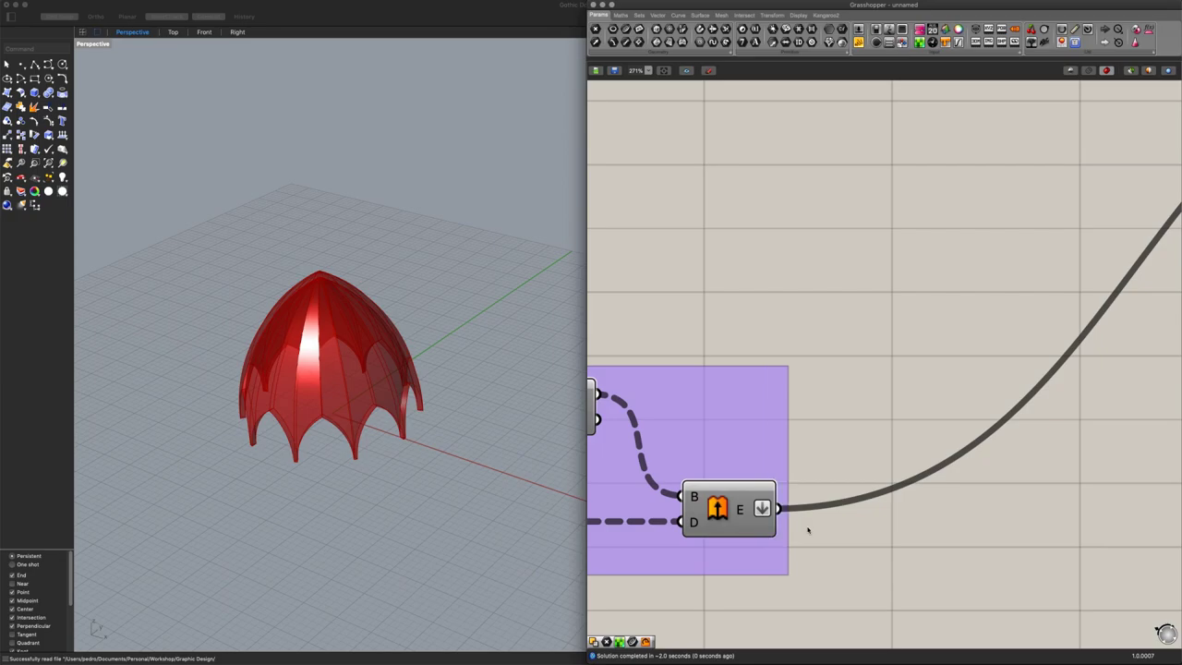
{"action": "scroll", "coordinate": [805, 527], "scroll_direction": "down", "scroll_amount": 6}
{"action": "right_click_drag", "start_coordinate": [969, 467], "coordinate": [754, 550]}
{"action": "left_click_drag", "start_coordinate": [855, 420], "coordinate": [868, 392]}
{"action": "left_click", "coordinate": [935, 430]}
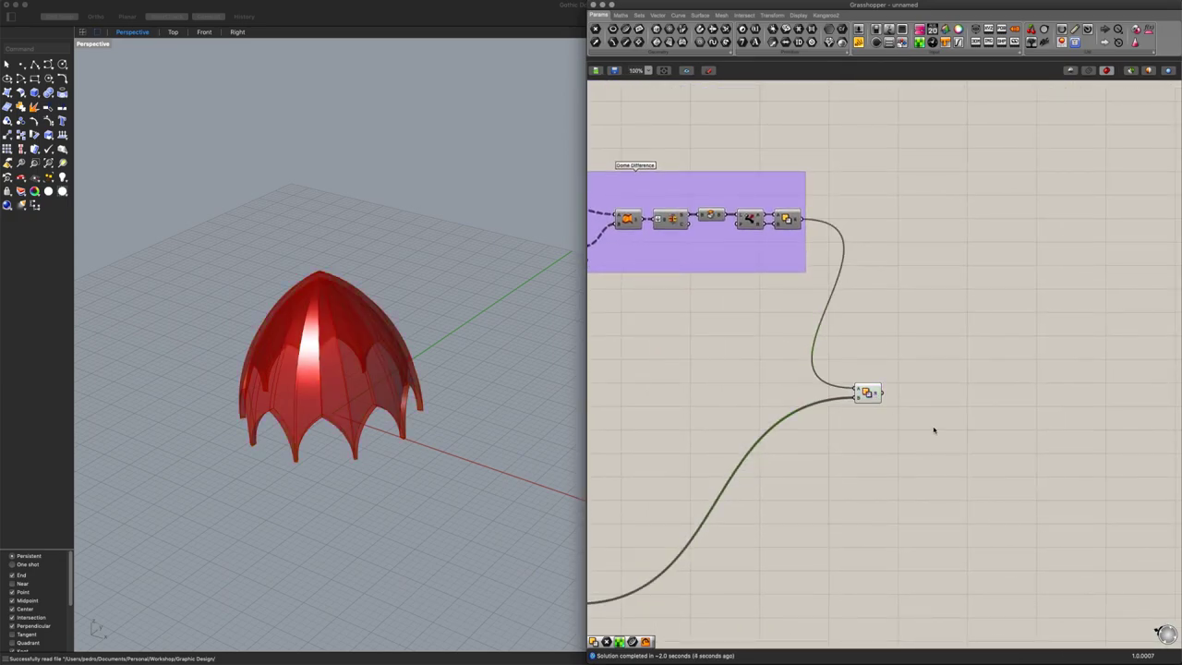
Add an Orient component and wire the second Solid Difference's R output to its G input
{"action": "double_click", "coordinate": [934, 429]}
{"action": "type", "text": "ori"}
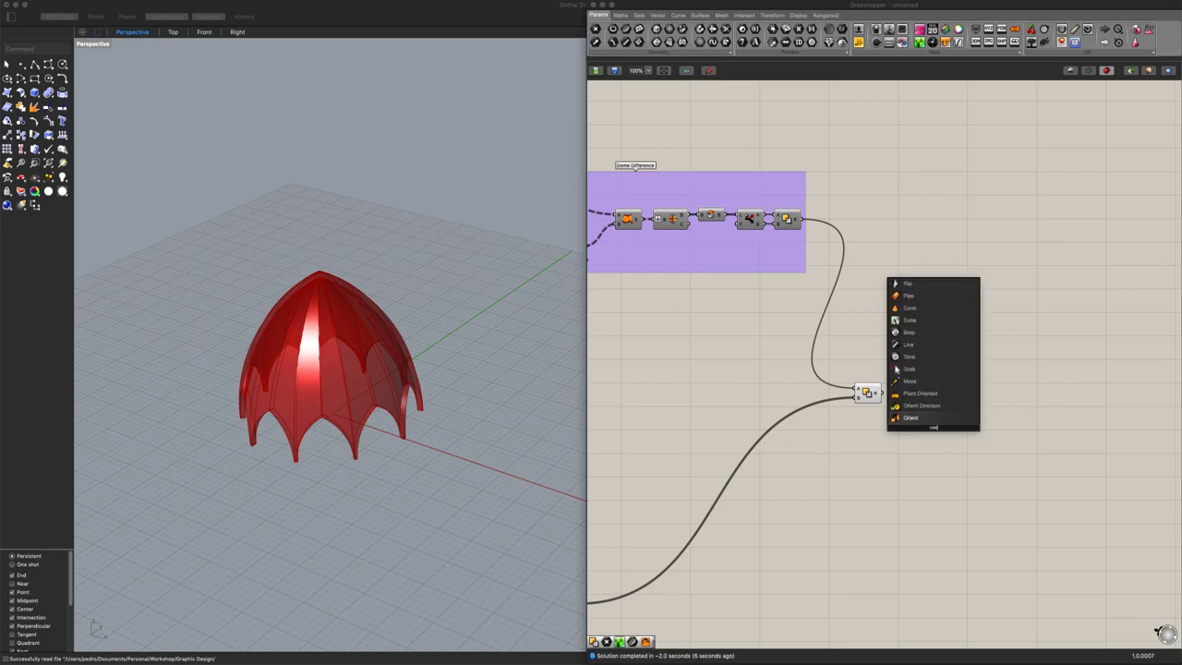
{"action": "key", "text": "Return"}
{"action": "left_click", "coordinate": [938, 428]}
{"action": "scroll", "coordinate": [914, 413], "scroll_direction": "up", "scroll_amount": 4}
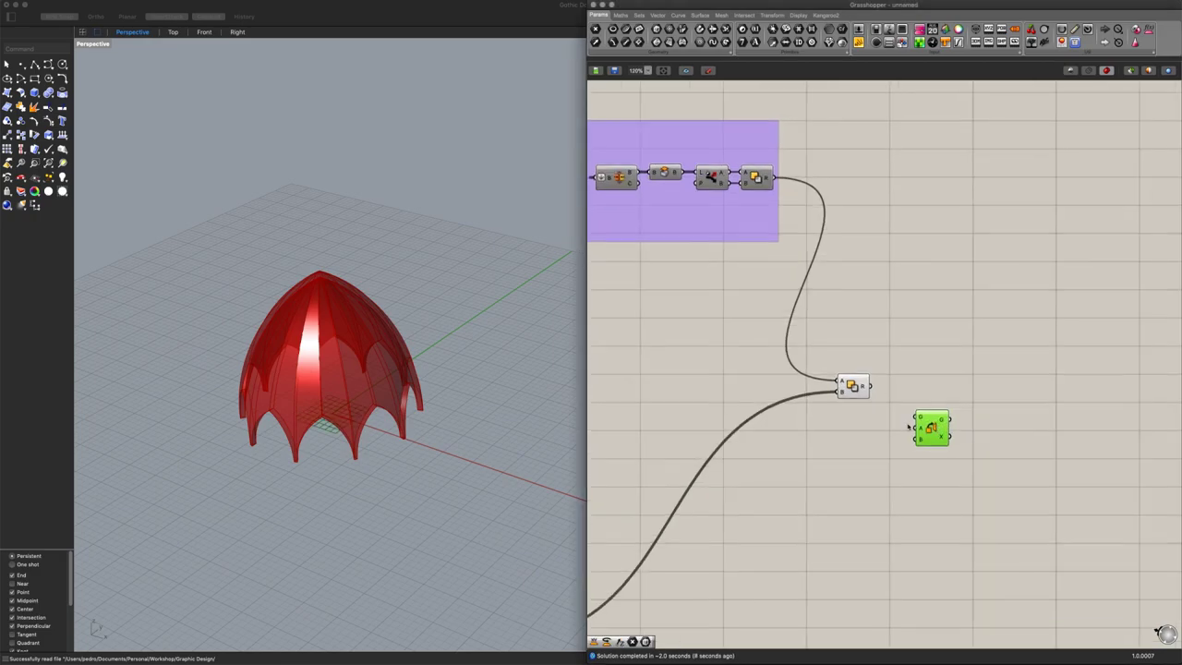
{"action": "left_click_drag", "start_coordinate": [866, 380], "coordinate": [950, 396]}
{"action": "left_click", "coordinate": [885, 423]}
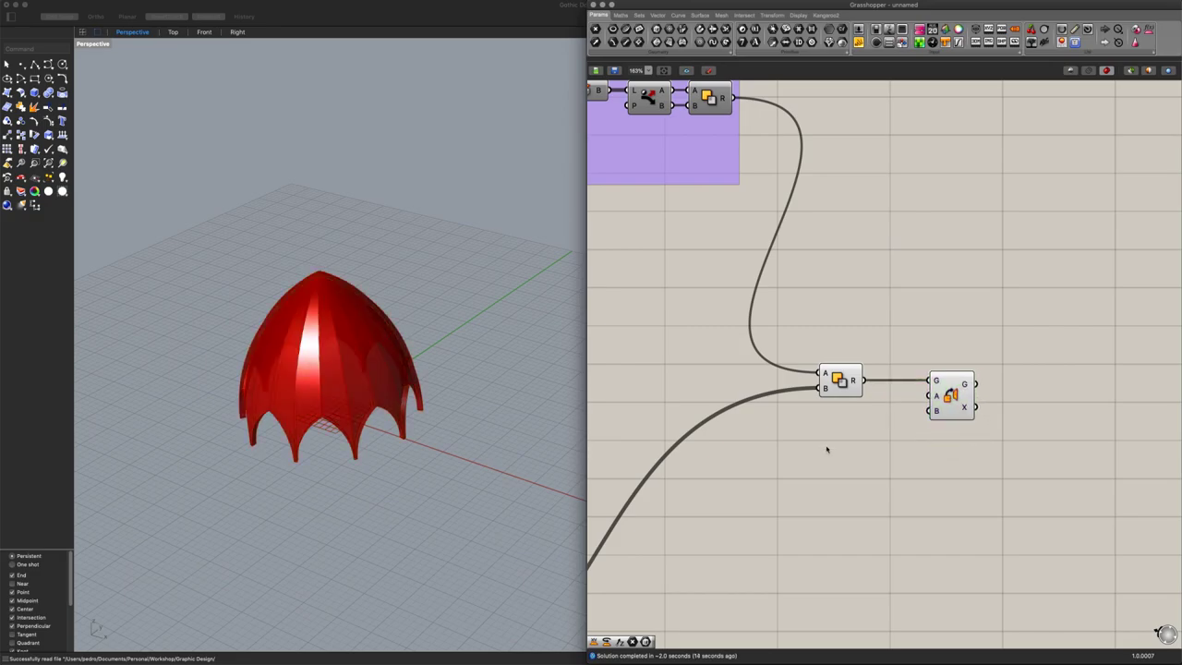
Move Orient back toward the Orientation & Scale group and wire that group's Pl output to its B input
{"action": "scroll", "coordinate": [831, 453], "scroll_direction": "down", "scroll_amount": 2}
{"action": "right_click_drag", "start_coordinate": [768, 464], "coordinate": [960, 456]}
{"action": "scroll", "coordinate": [804, 453], "scroll_direction": "down", "scroll_amount": 3}
{"action": "right_click_drag", "start_coordinate": [782, 447], "coordinate": [1033, 424]}
{"action": "right_click_drag", "start_coordinate": [792, 403], "coordinate": [663, 421]}
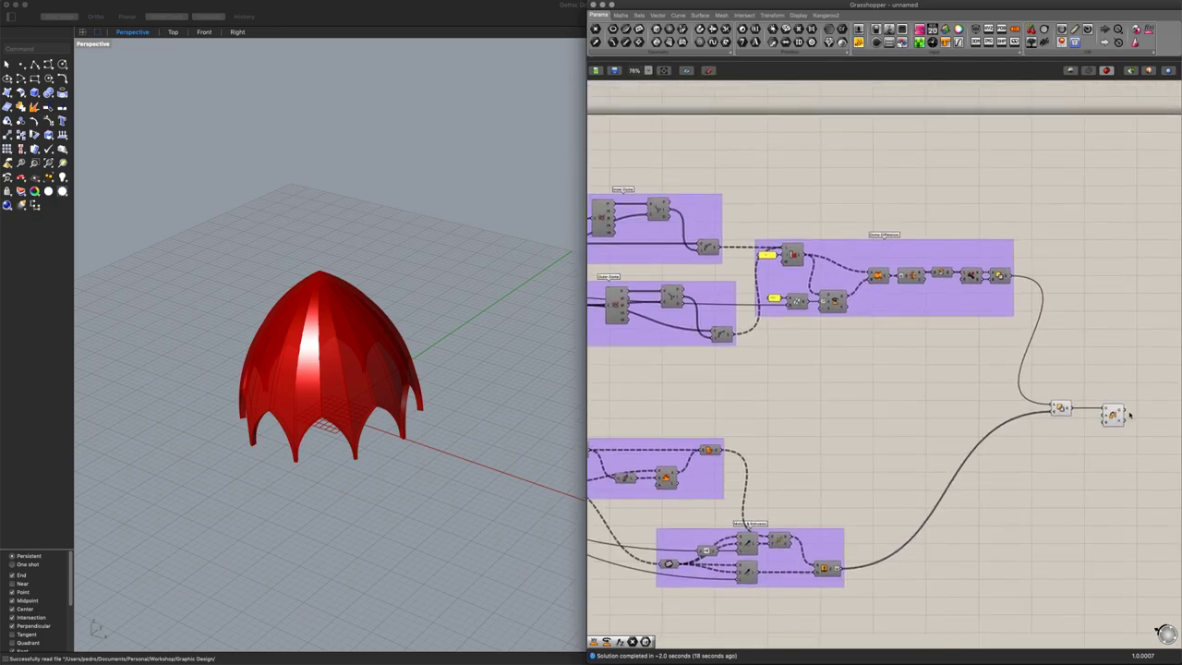
{"action": "scroll", "coordinate": [1111, 421], "scroll_direction": "up", "scroll_amount": 3}
{"action": "left_click_drag", "start_coordinate": [1108, 414], "coordinate": [644, 447]}
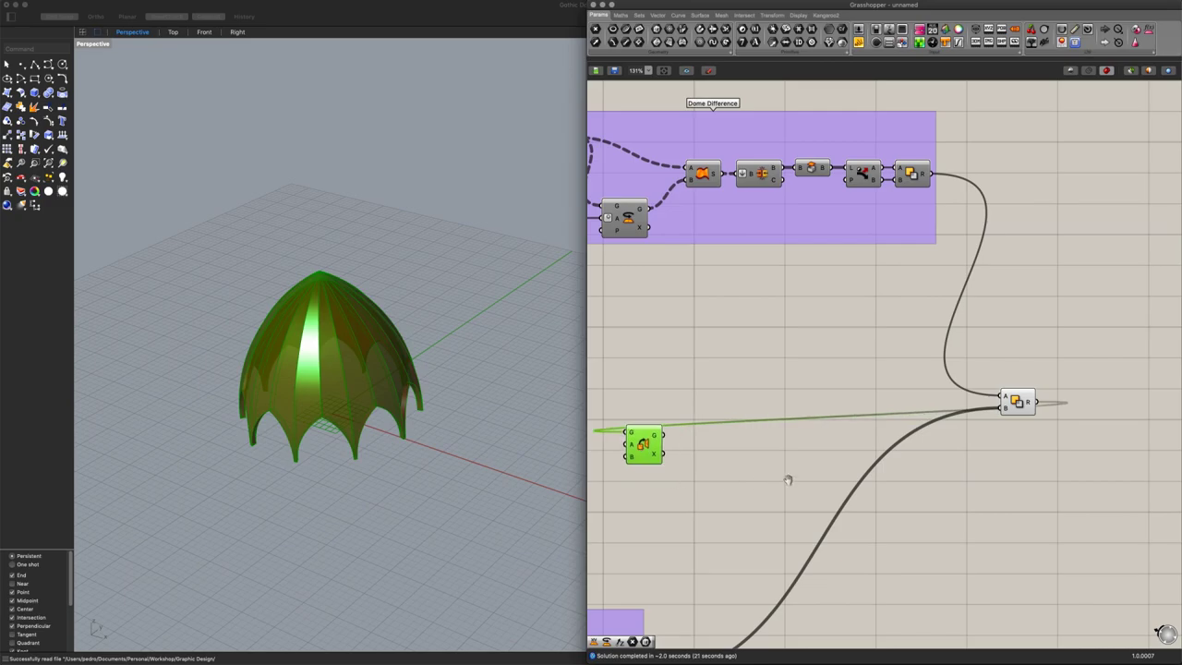
{"action": "right_click_drag", "start_coordinate": [760, 483], "coordinate": [1024, 467]}
{"action": "scroll", "coordinate": [1022, 466], "scroll_direction": "down", "scroll_amount": 3}
{"action": "left_click_drag", "start_coordinate": [1001, 450], "coordinate": [659, 417]}
{"action": "right_click_drag", "start_coordinate": [662, 419], "coordinate": [1108, 440]}
{"action": "left_click_drag", "start_coordinate": [796, 417], "coordinate": [1088, 443]}
{"action": "left_click", "coordinate": [1082, 445]}
Return Orient to its place beside the second Solid Difference and turn off that Solid Difference's preview
{"action": "right_click_drag", "start_coordinate": [1082, 445], "coordinate": [620, 450]}
{"action": "left_click_drag", "start_coordinate": [644, 434], "coordinate": [1120, 495]}
{"action": "right_click_drag", "start_coordinate": [1025, 505], "coordinate": [695, 470]}
{"action": "left_click_drag", "start_coordinate": [791, 462], "coordinate": [941, 430]}
{"action": "left_click", "coordinate": [905, 411]}
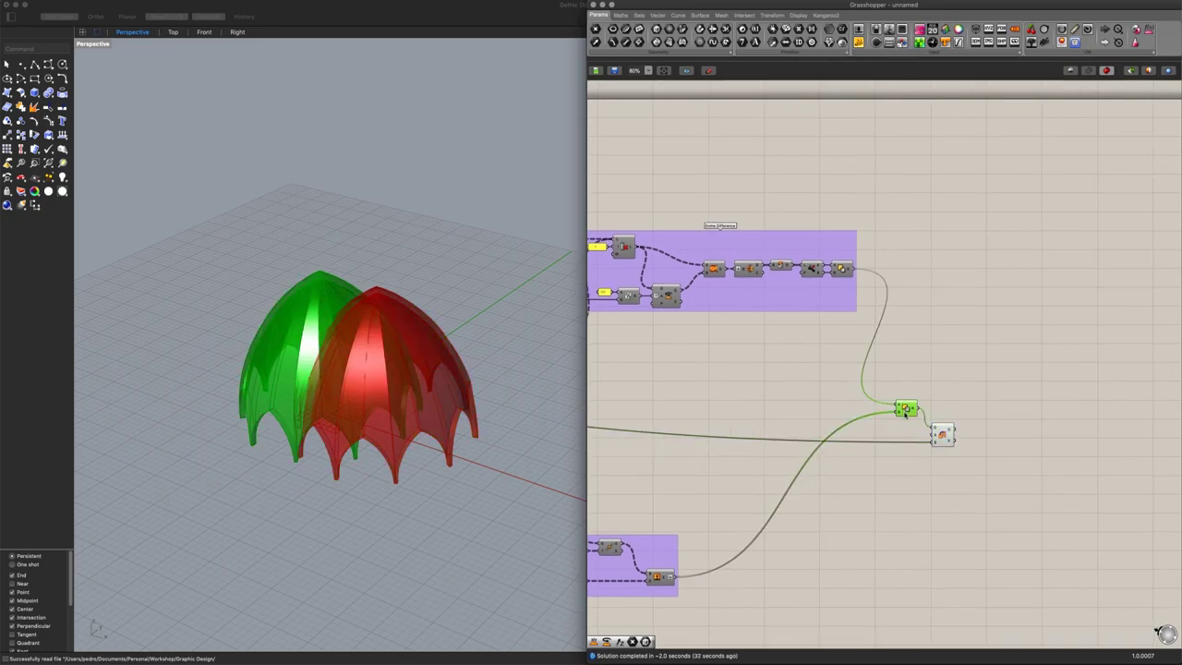
{"action": "left_click", "coordinate": [903, 430]}
{"action": "left_click_drag", "start_coordinate": [945, 443], "coordinate": [957, 431]}
{"action": "left_click", "coordinate": [886, 467]}
Set the Outer Dome group's Distance slider to 1.705
{"action": "right_click_drag", "start_coordinate": [610, 459], "coordinate": [889, 429]}
{"action": "right_click_drag", "start_coordinate": [712, 404], "coordinate": [919, 410]}
{"action": "scroll", "coordinate": [817, 273], "scroll_direction": "up", "scroll_amount": 4}
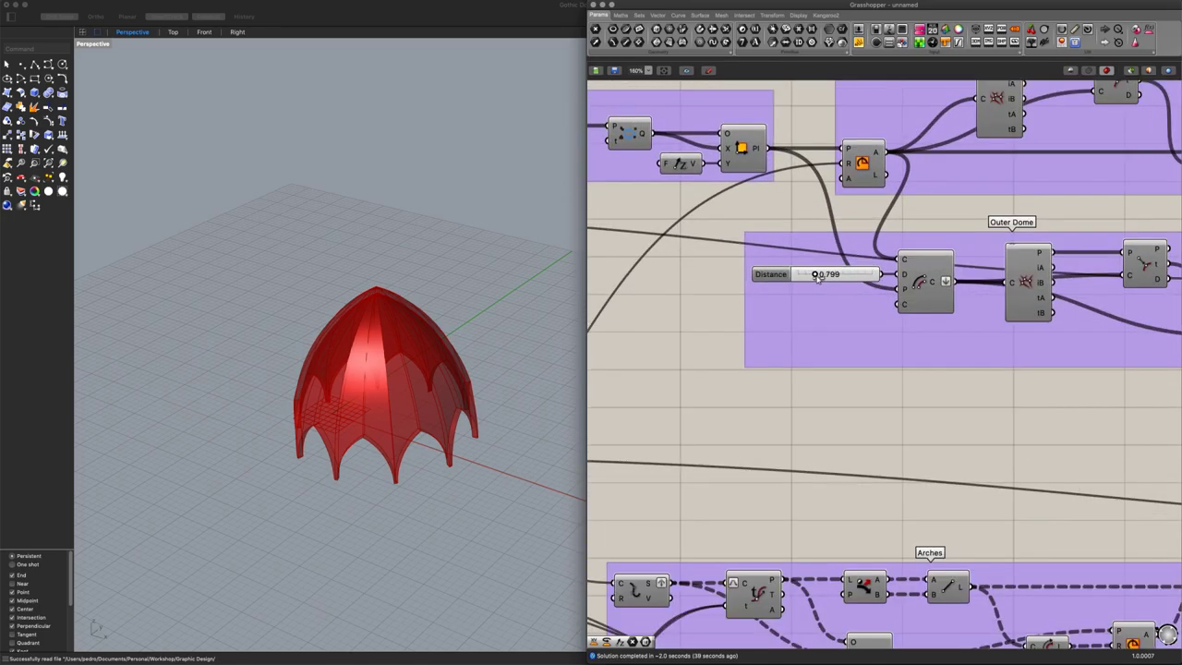
{"action": "left_click_drag", "start_coordinate": [825, 279], "coordinate": [842, 281]}
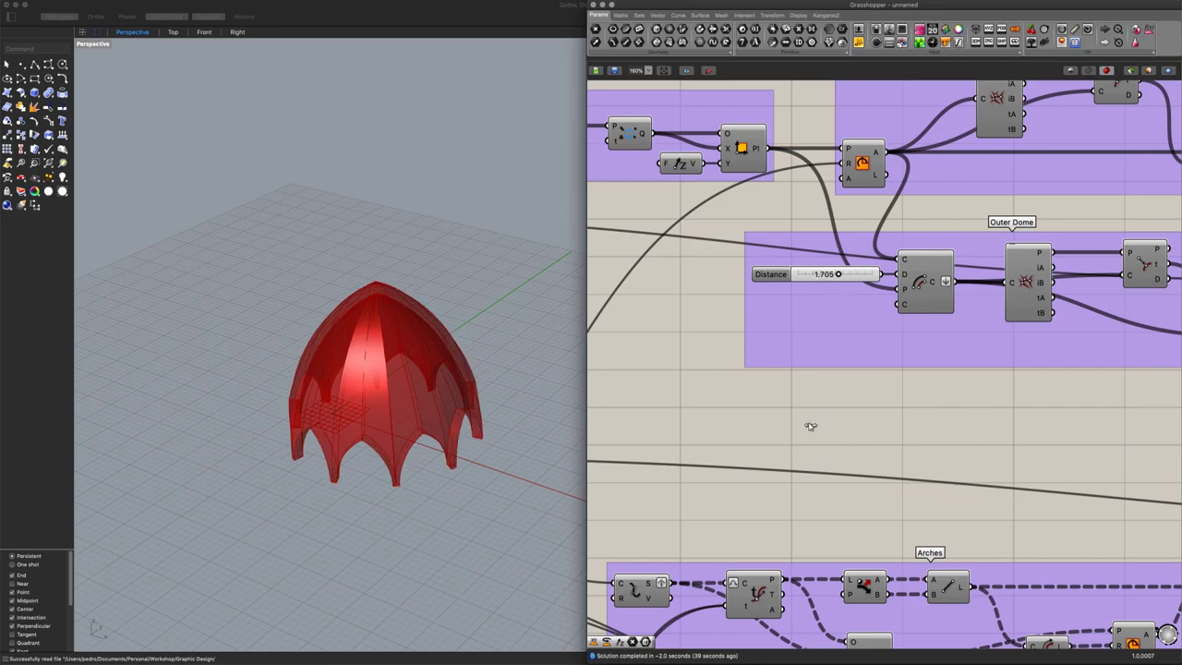
Set the Arch Width group's B slider to 0.36
{"action": "scroll", "coordinate": [808, 420], "scroll_direction": "down", "scroll_amount": 2}
{"action": "right_click_drag", "start_coordinate": [742, 411], "coordinate": [897, 293]}
{"action": "scroll", "coordinate": [917, 548], "scroll_direction": "up", "scroll_amount": 2}
{"action": "left_click_drag", "start_coordinate": [908, 530], "coordinate": [883, 535]}
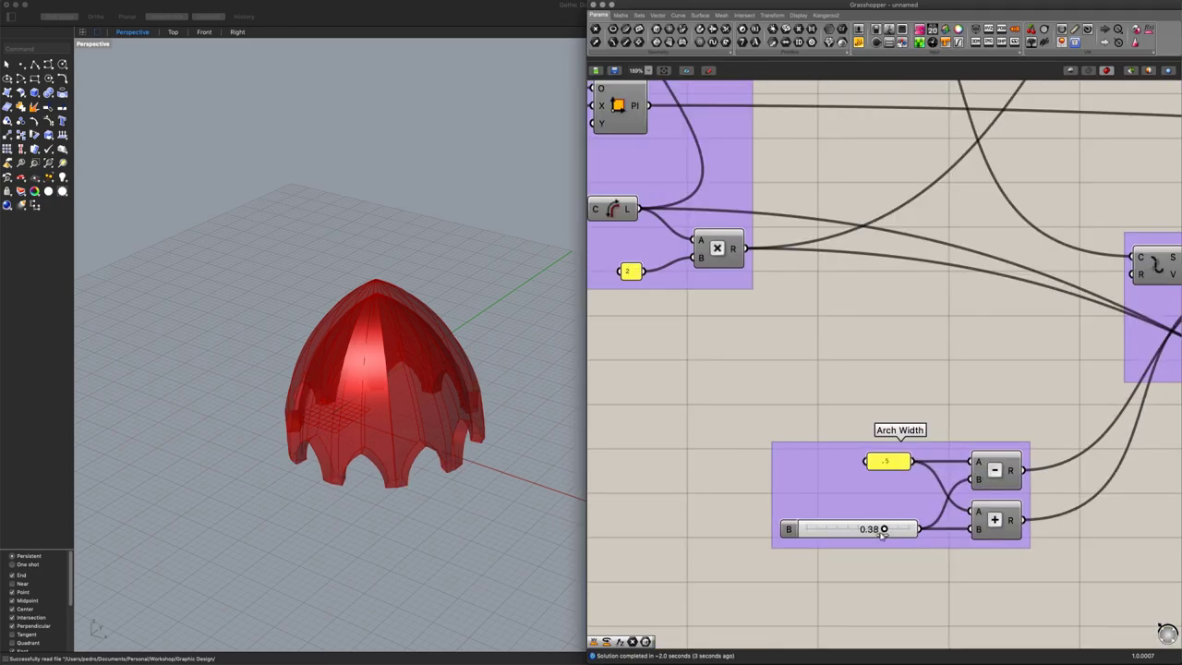
{"action": "left_click_drag", "start_coordinate": [891, 581], "coordinate": [890, 579]}
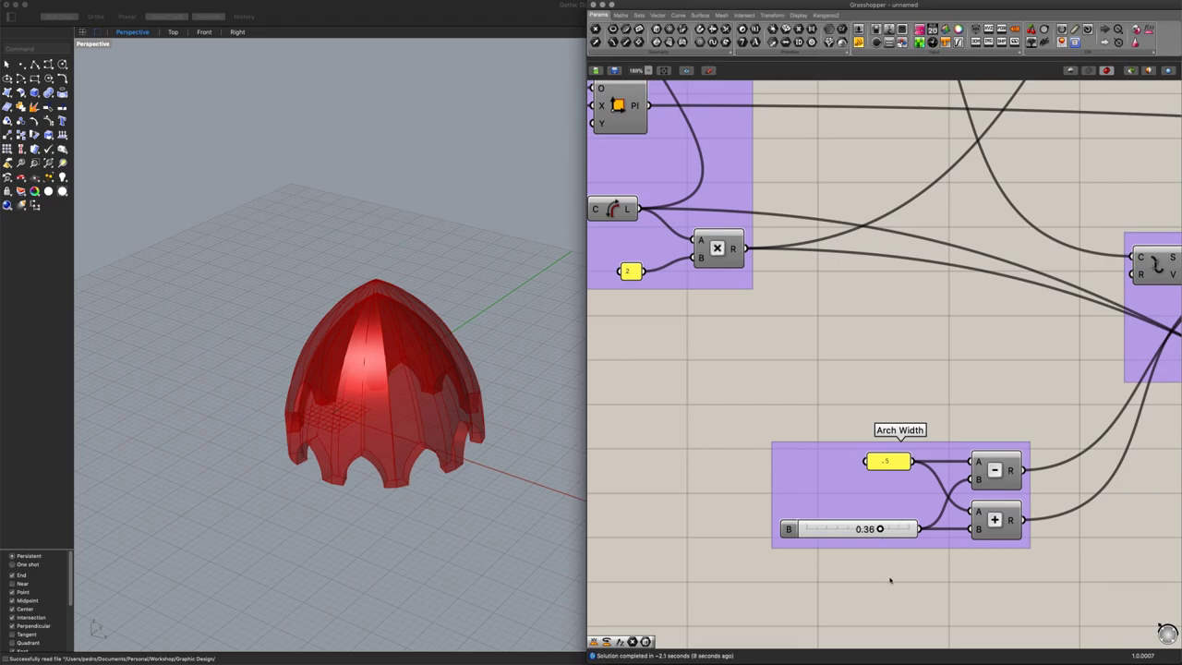
Set the Base Polygon group's Pattern slider to 0
{"action": "scroll", "coordinate": [890, 580], "scroll_direction": "down", "scroll_amount": 1}
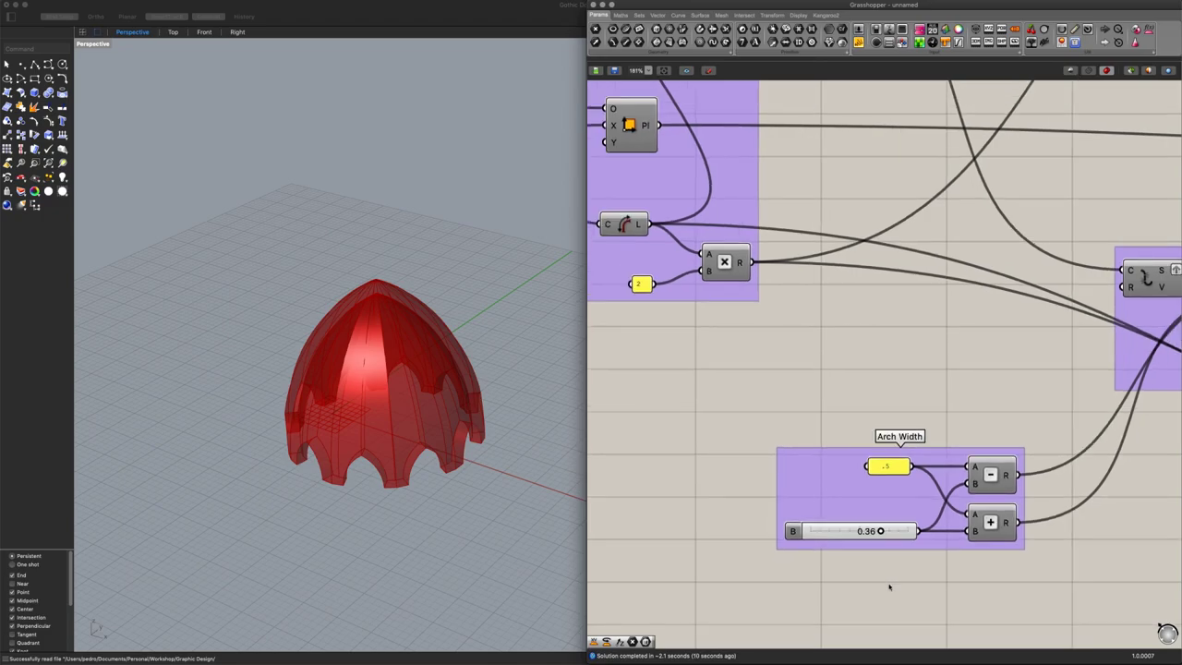
{"action": "right_click_drag", "start_coordinate": [733, 412], "coordinate": [981, 554]}
{"action": "right_click_drag", "start_coordinate": [826, 396], "coordinate": [948, 561]}
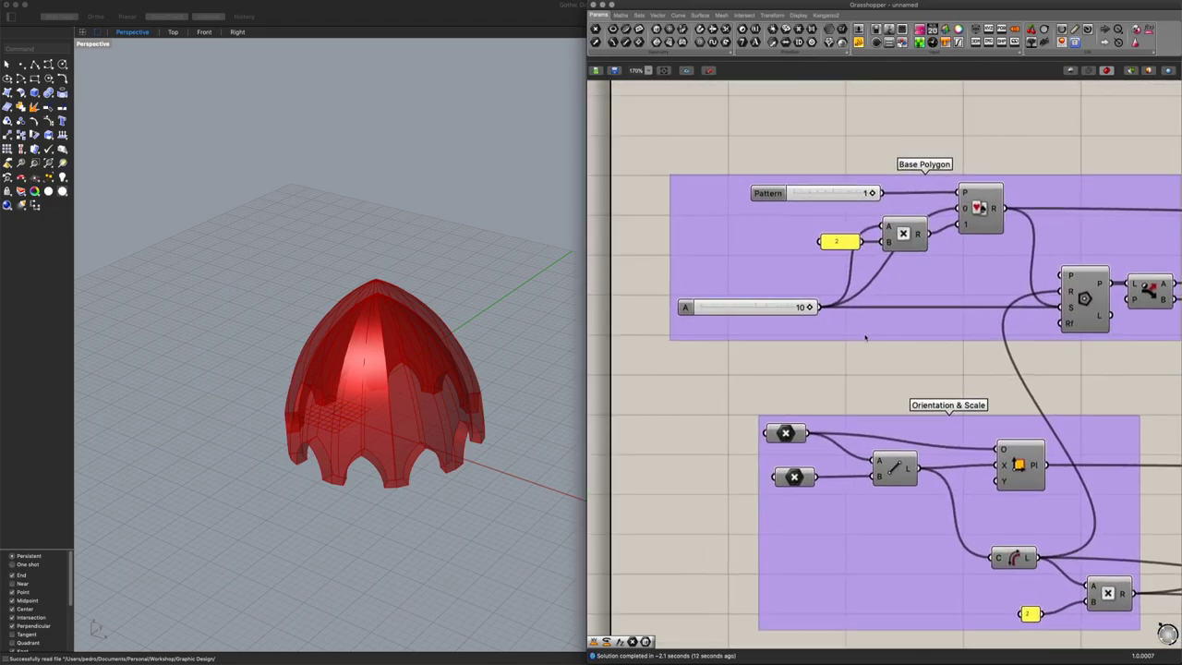
{"action": "right_click_drag", "start_coordinate": [868, 338], "coordinate": [854, 369]}
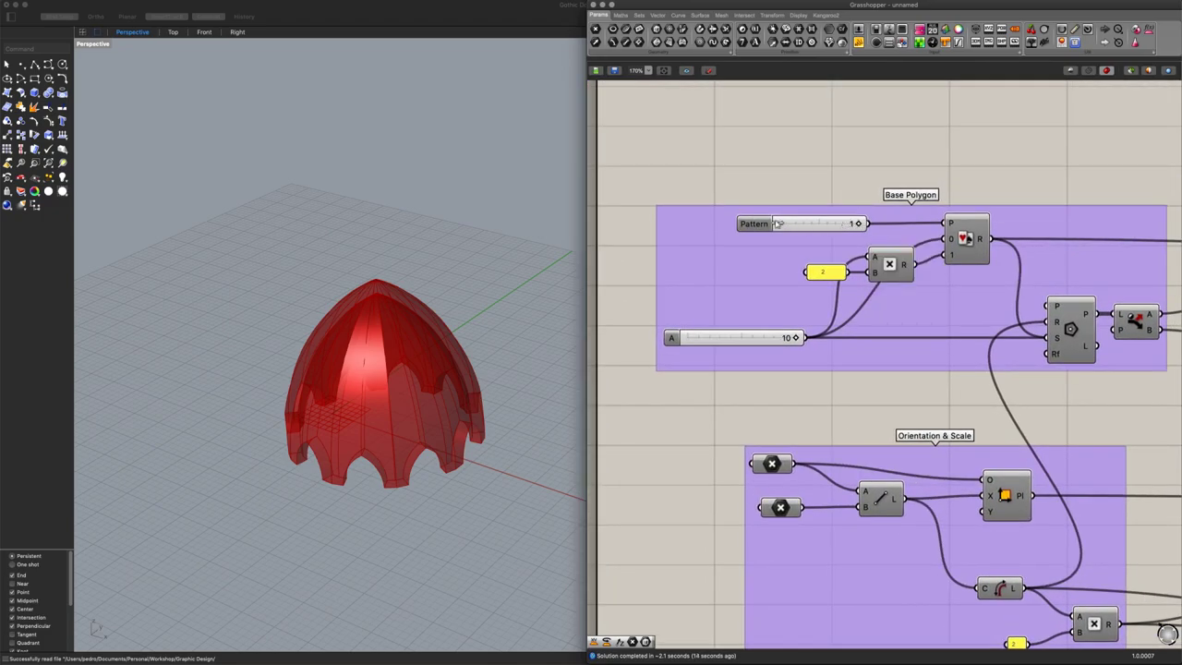
{"action": "left_click_drag", "start_coordinate": [778, 223], "coordinate": [777, 224]}
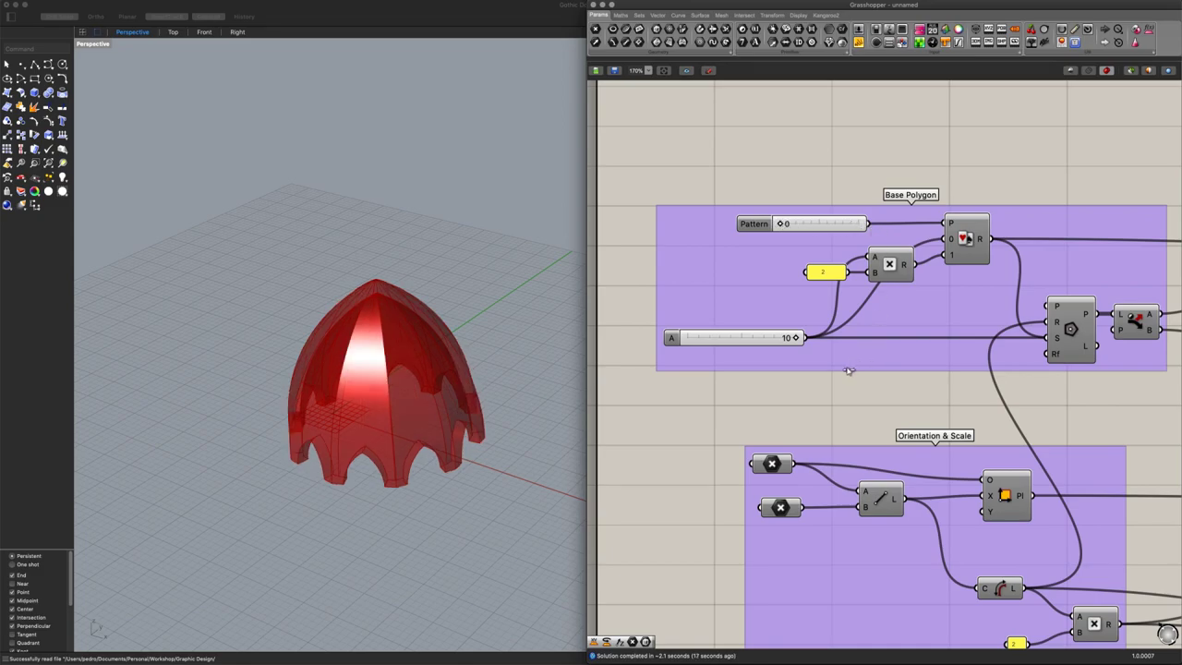
Set the Base Polygon group's A slider to 7
{"action": "double_click", "coordinate": [745, 342]}
{"action": "type", "text": "7"}
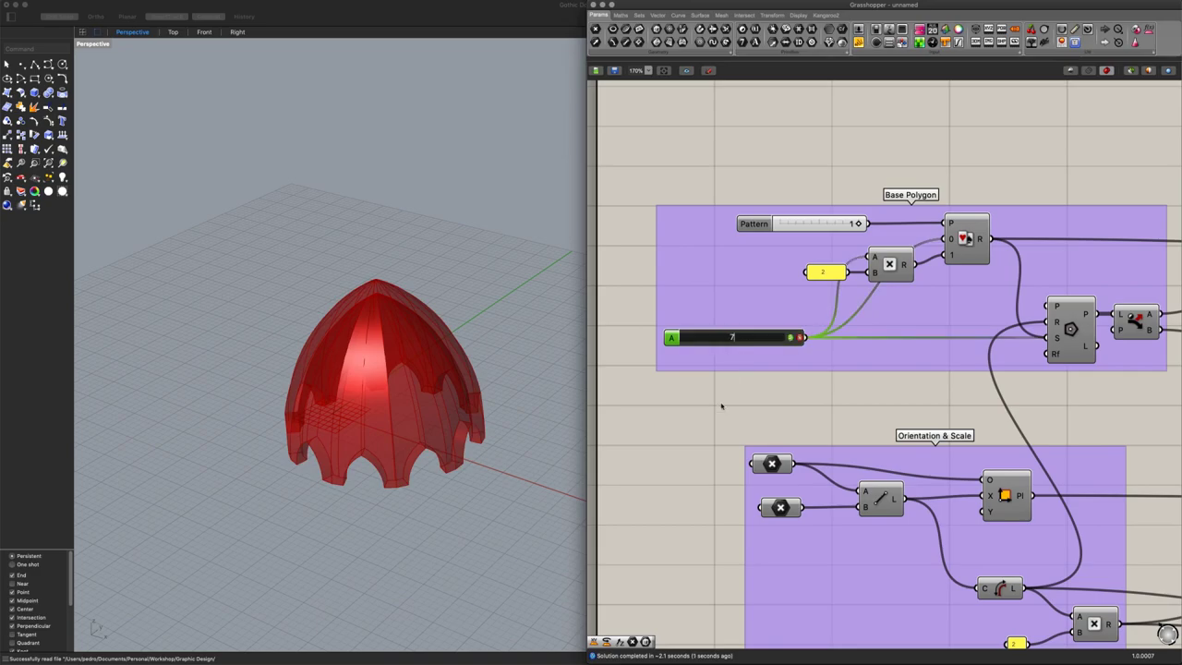
{"action": "key", "text": "Return"}
{"action": "left_click", "coordinate": [712, 474]}
Shift the Orientation & Scale group's second point, the one feeding the Line's B input, slightly in the Perspective viewport
{"action": "scroll", "coordinate": [711, 474], "scroll_direction": "down", "scroll_amount": 1}
{"action": "left_click_drag", "start_coordinate": [790, 379], "coordinate": [738, 497]}
{"action": "left_click", "coordinate": [724, 465]}
{"action": "left_click", "coordinate": [758, 421]}
{"action": "left_click", "coordinate": [776, 463]}
{"action": "left_click", "coordinate": [510, 425]}
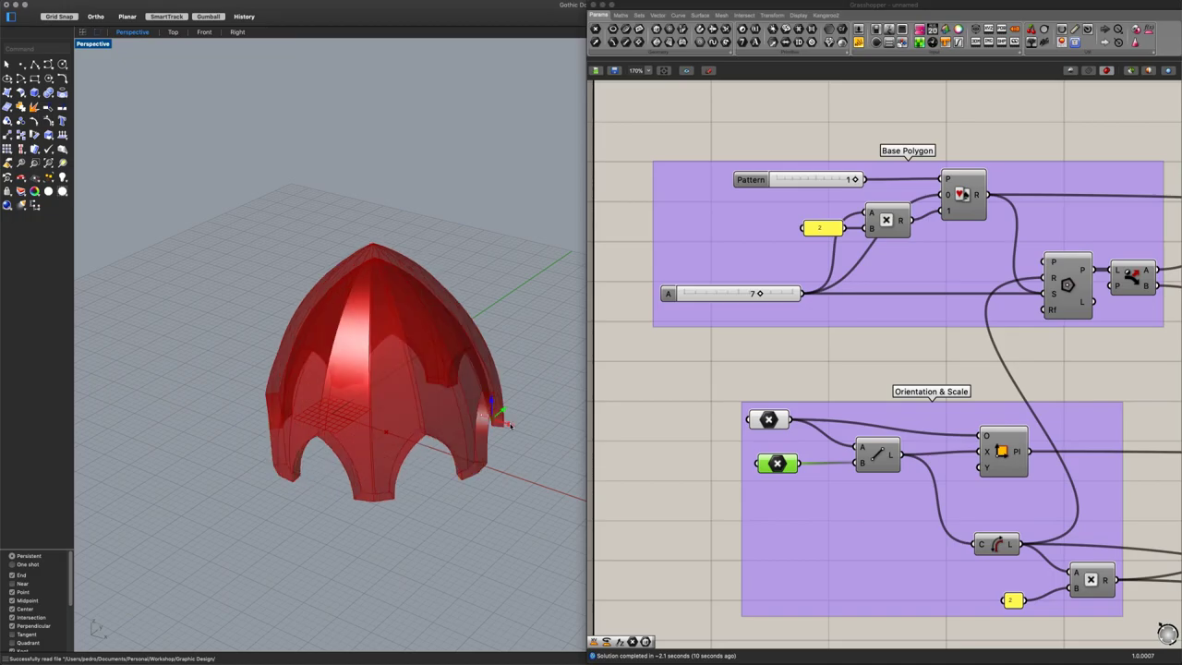
{"action": "left_click", "coordinate": [624, 493]}
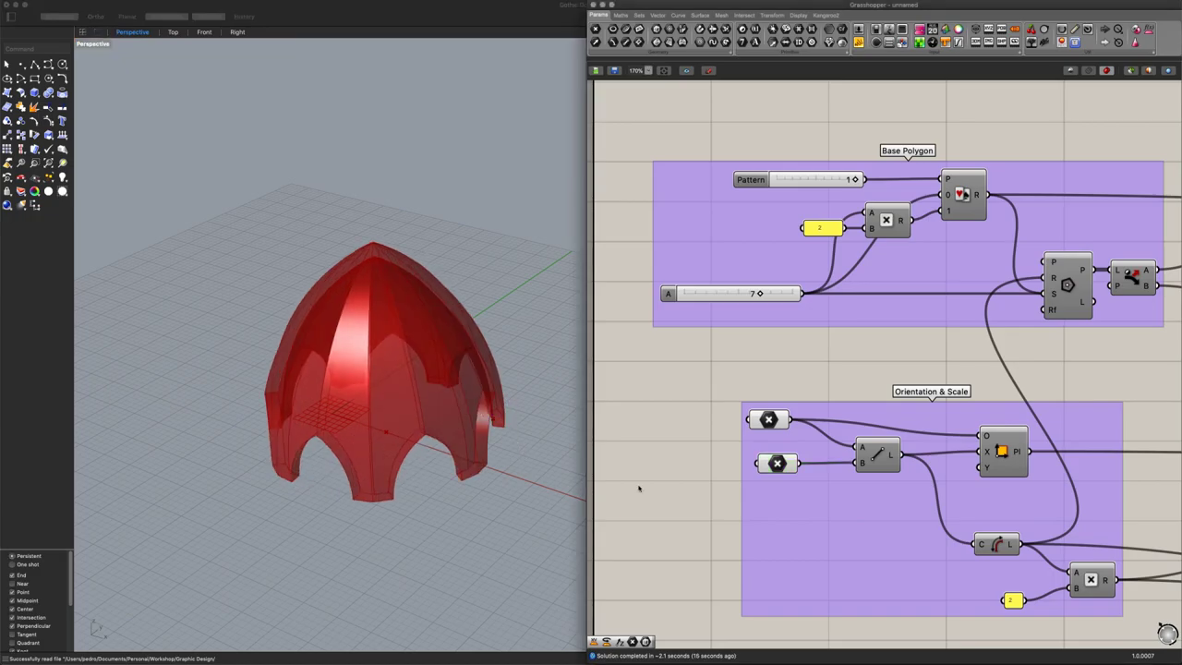
Shift the Orientation & Scale group's first point, at the dome's centre, slightly in the Perspective viewport and deselect it
{"action": "left_click", "coordinate": [776, 462]}
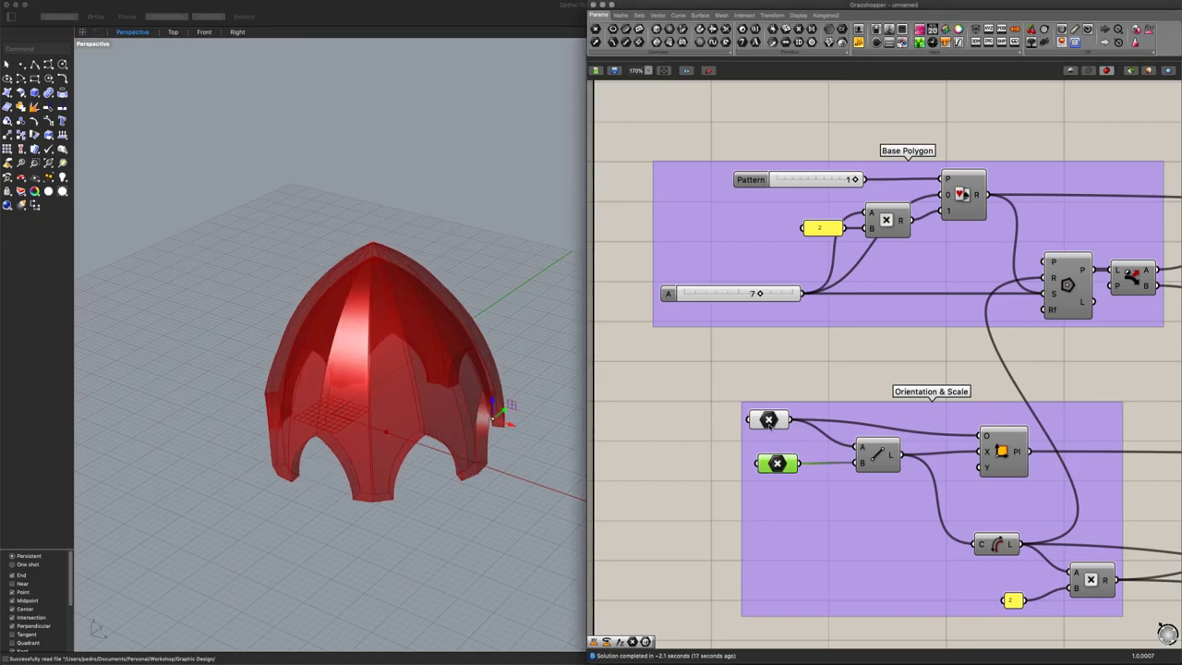
{"action": "left_click", "coordinate": [768, 420]}
{"action": "left_click", "coordinate": [397, 427]}
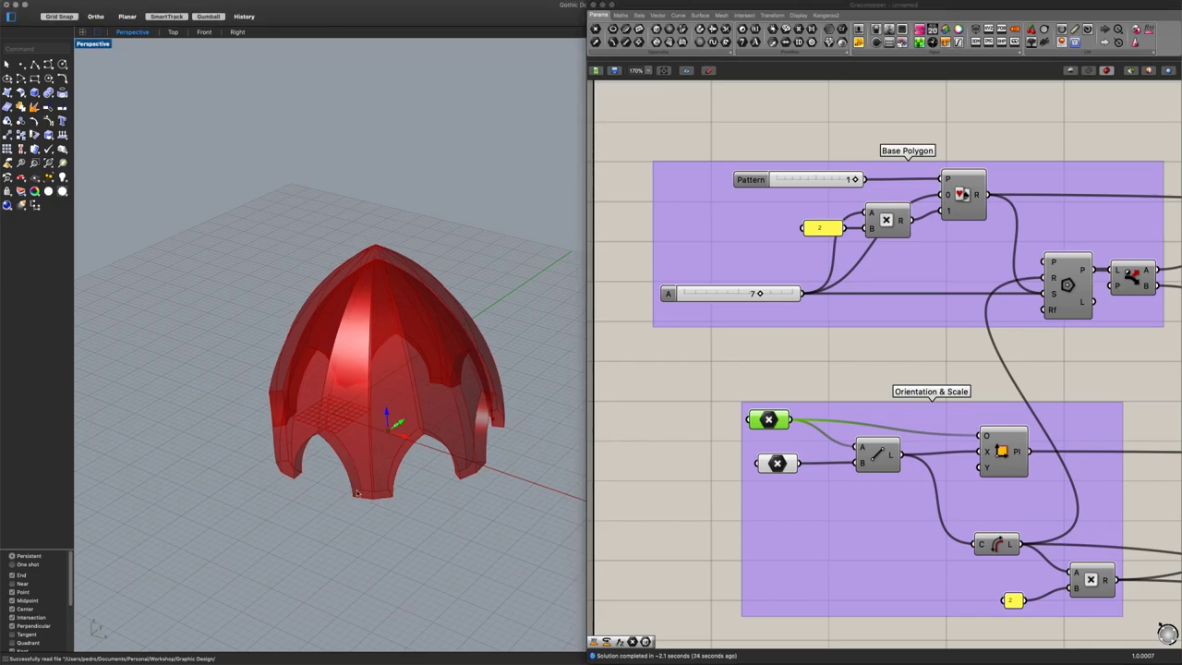
{"action": "scroll", "coordinate": [357, 499], "scroll_direction": "up", "scroll_amount": 3}
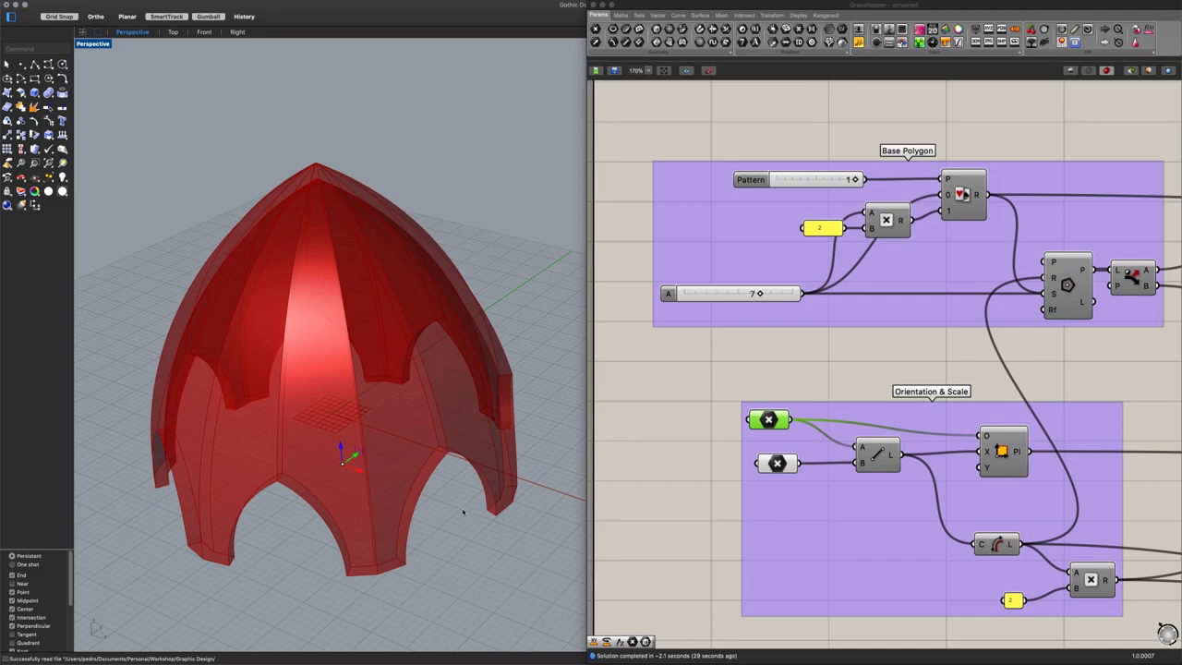
{"action": "left_click", "coordinate": [623, 454]}
{"action": "scroll", "coordinate": [622, 453], "scroll_direction": "down", "scroll_amount": 6}
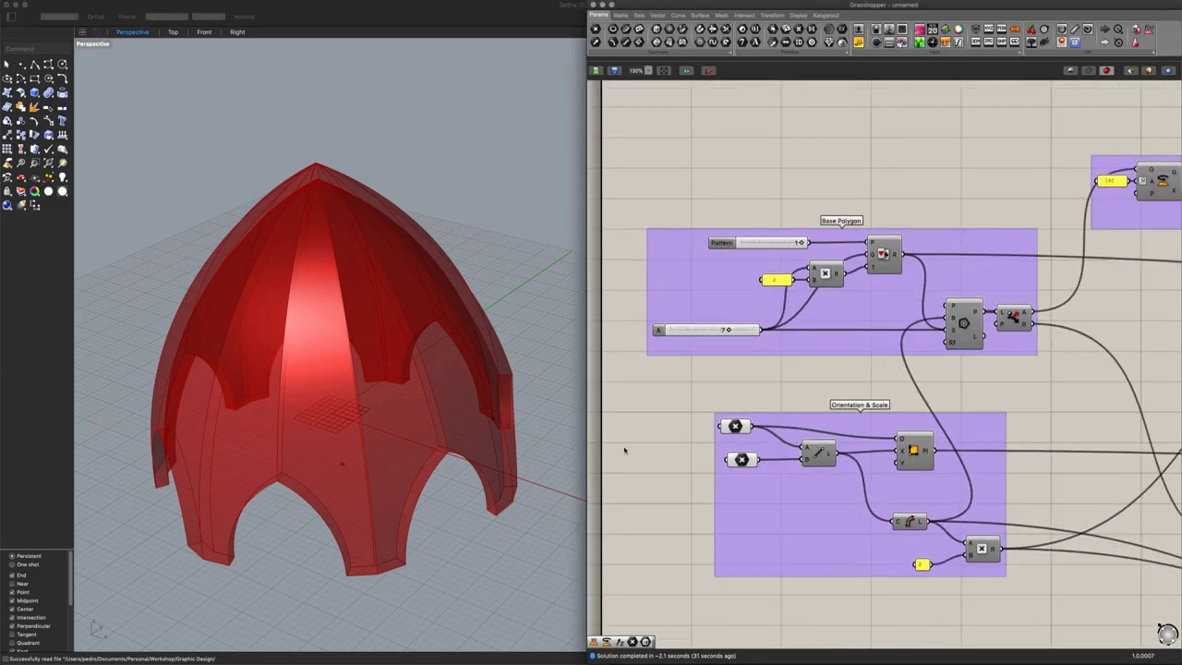